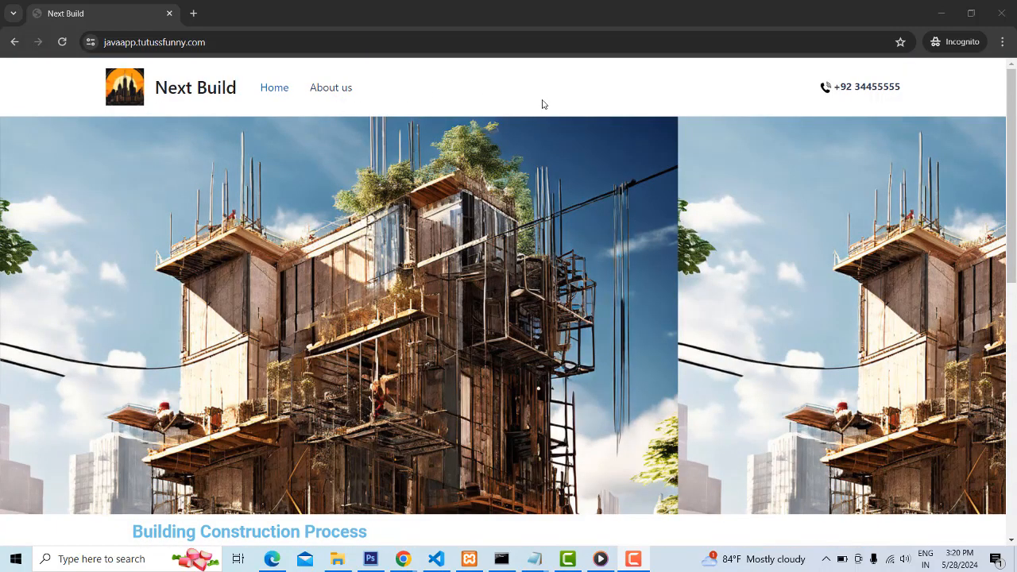
Look over the finished Next Build homepage from its header and banner down to the footer
{"action": "scroll", "coordinate": [458, 197], "scroll_direction": "down", "scroll_amount": 15}
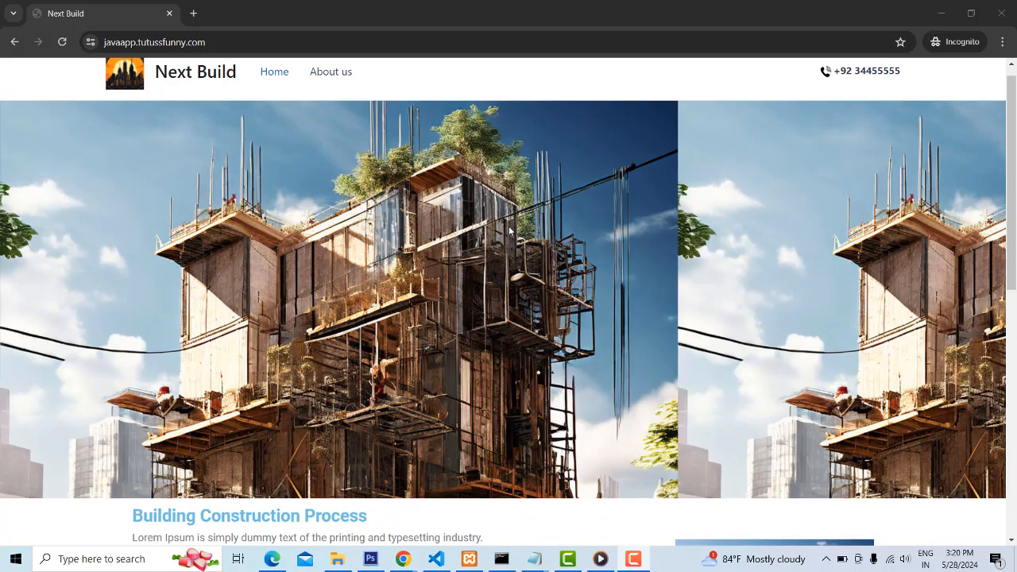
{"action": "scroll", "coordinate": [538, 232], "scroll_direction": "up", "scroll_amount": 14}
{"action": "scroll", "coordinate": [537, 232], "scroll_direction": "up", "scroll_amount": 1}
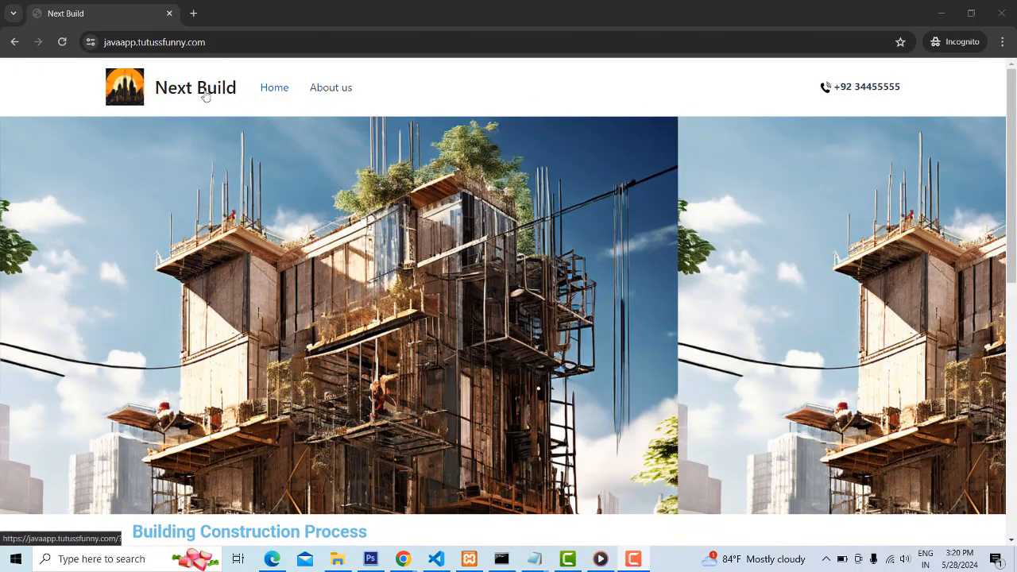
{"action": "scroll", "coordinate": [560, 234], "scroll_direction": "down", "scroll_amount": 5}
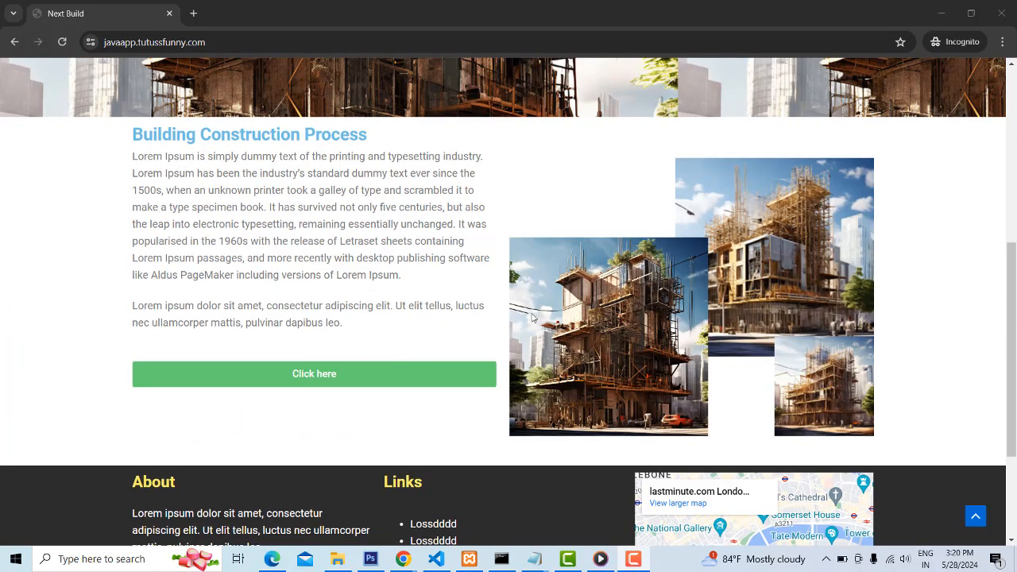
{"action": "scroll", "coordinate": [713, 363], "scroll_direction": "down", "scroll_amount": 3}
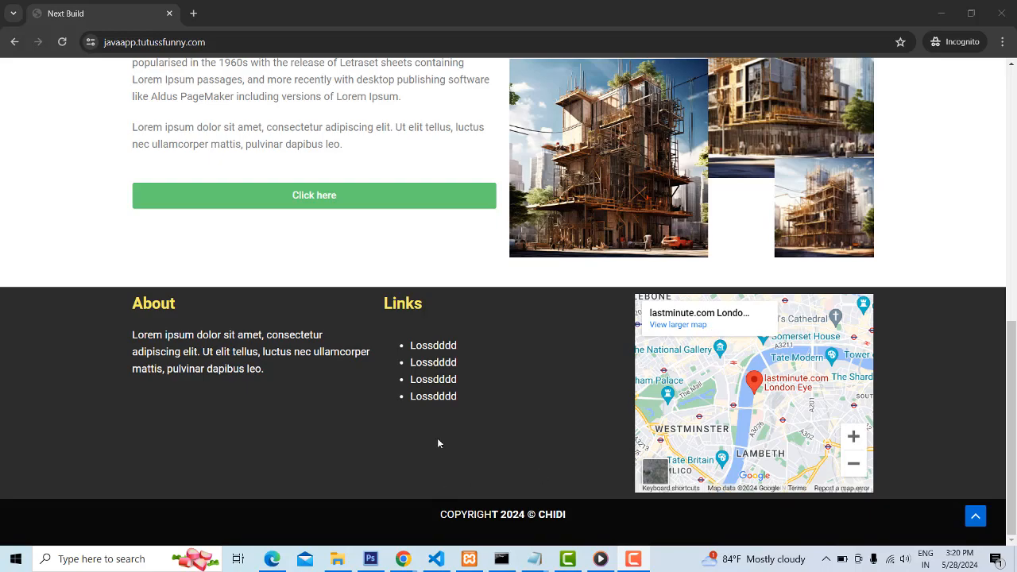
{"action": "scroll", "coordinate": [463, 422], "scroll_direction": "up", "scroll_amount": 7}
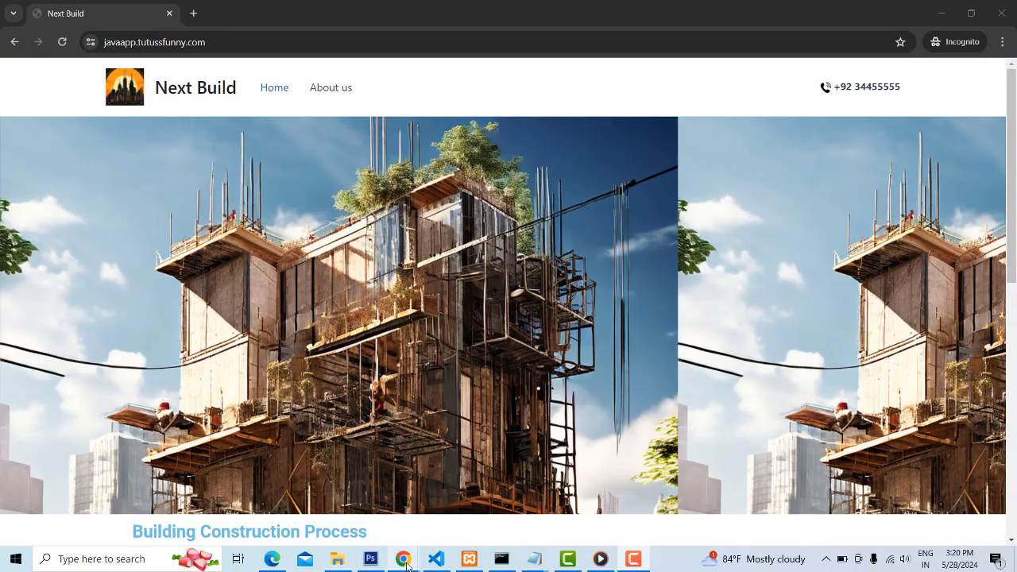
Switch to the regular Chrome window's Fiverr WordPress gig and close its full-screen sample image
{"action": "mouse_move", "coordinate": [405, 566]}
{"action": "left_click", "coordinate": [341, 496]}
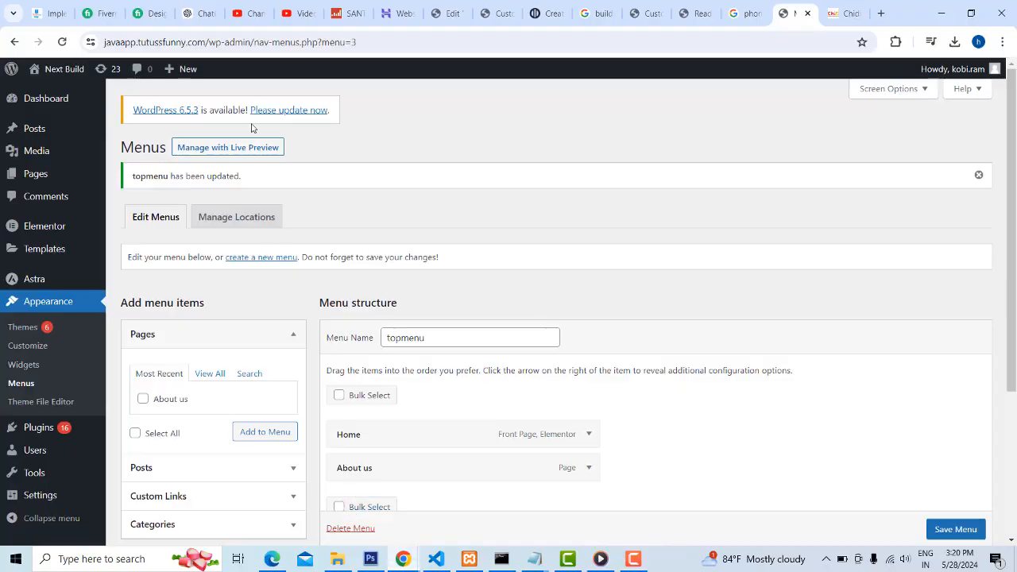
{"action": "left_click", "coordinate": [151, 13]}
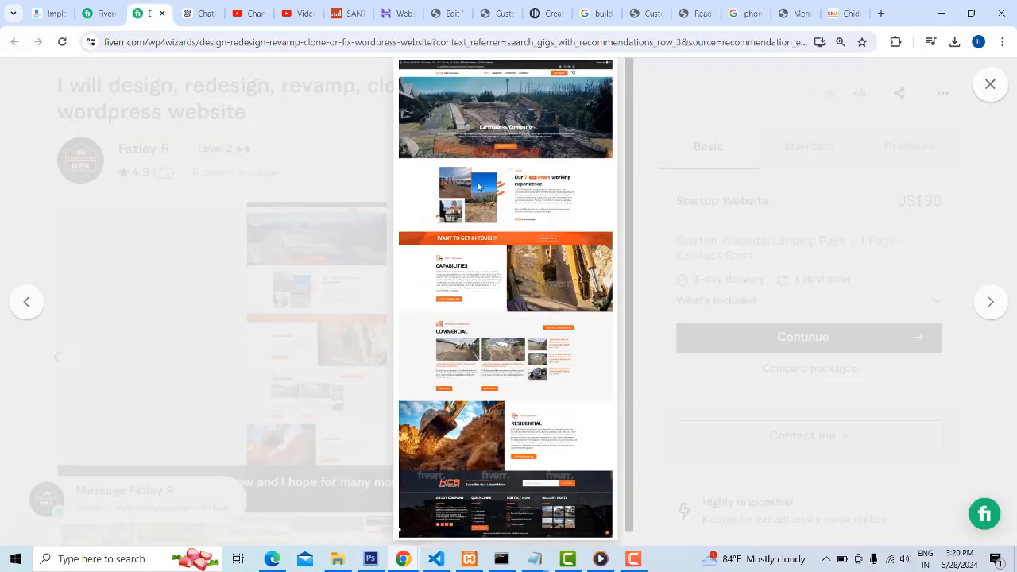
{"action": "left_click", "coordinate": [989, 85]}
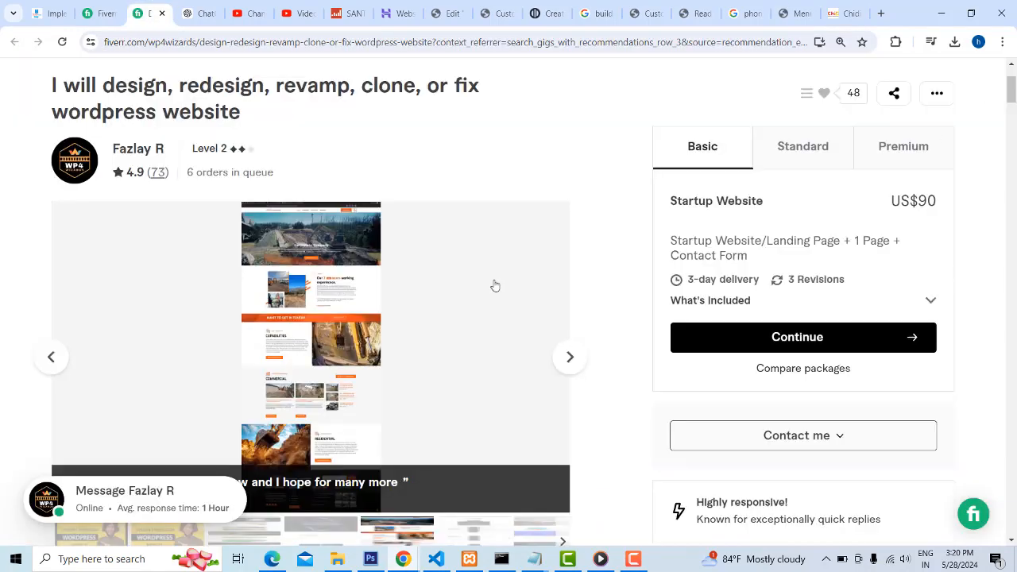
{"action": "scroll", "coordinate": [373, 191], "scroll_direction": "up", "scroll_amount": 2}
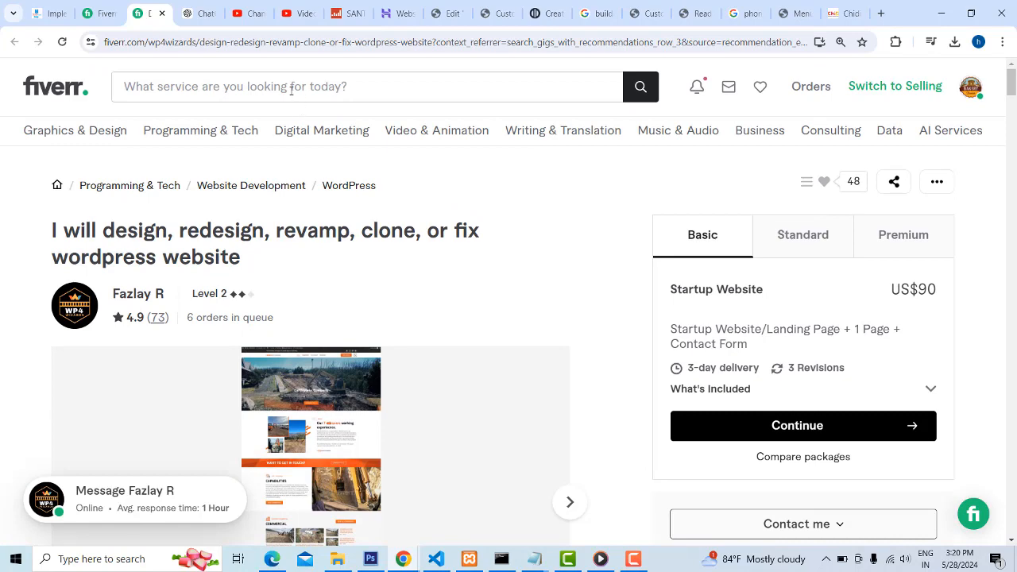
Search Fiverr for "wordpress" and look through the listed gigs and their starting prices
{"action": "left_click", "coordinate": [291, 89]}
{"action": "type", "text": "wordpress"}
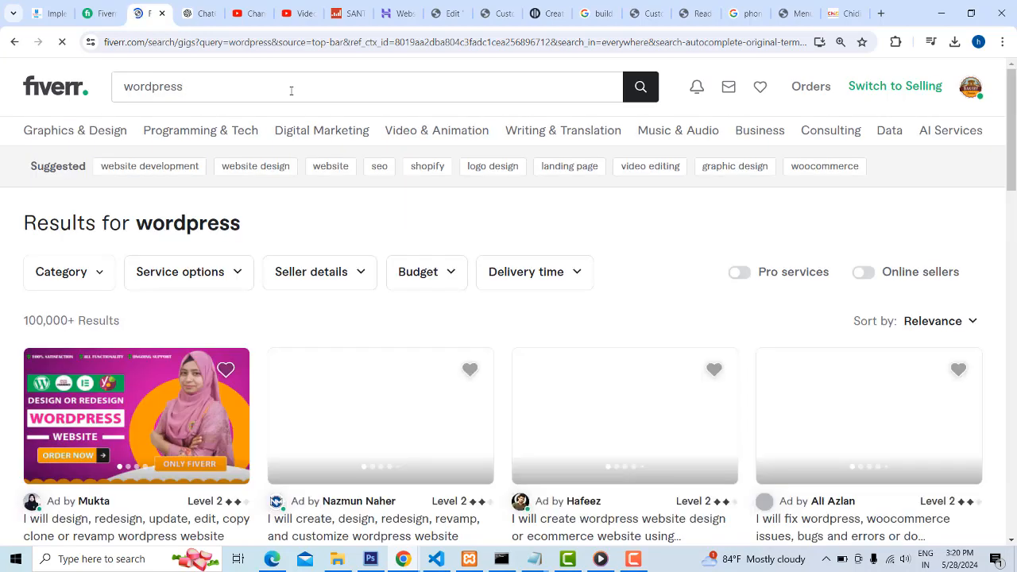
{"action": "scroll", "coordinate": [238, 389], "scroll_direction": "down", "scroll_amount": 3}
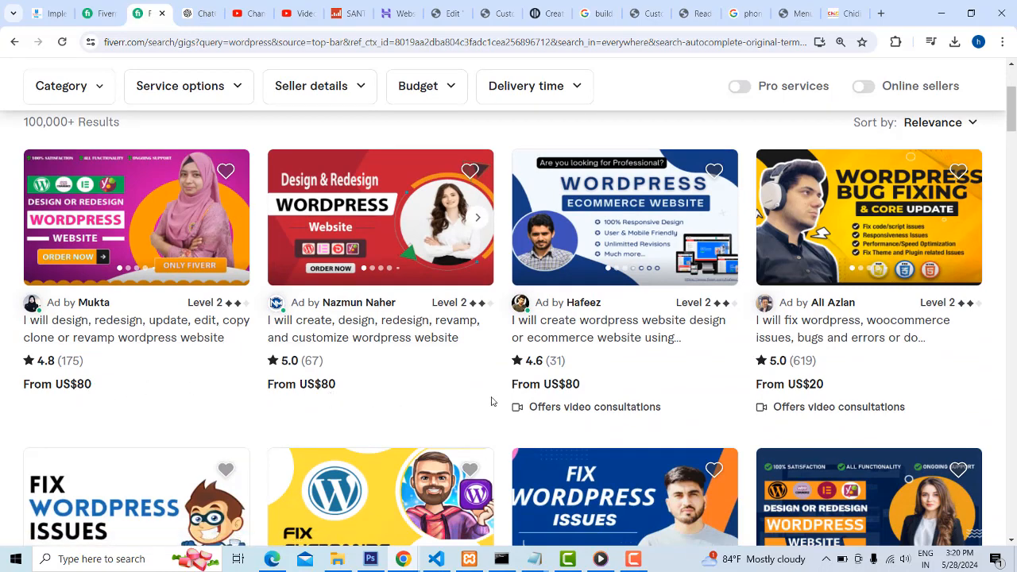
{"action": "scroll", "coordinate": [636, 334], "scroll_direction": "down", "scroll_amount": 1}
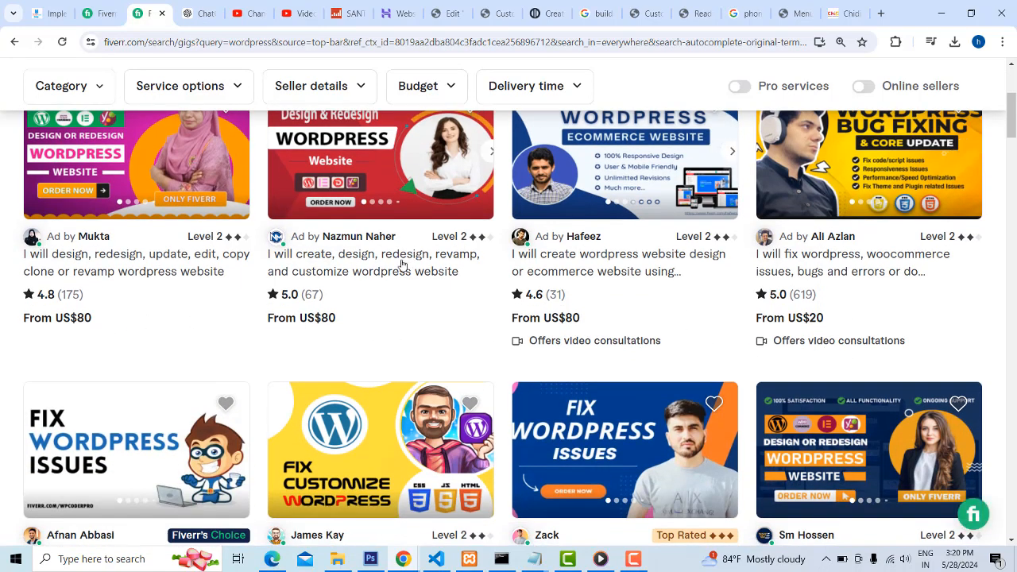
{"action": "scroll", "coordinate": [445, 270], "scroll_direction": "up", "scroll_amount": 1}
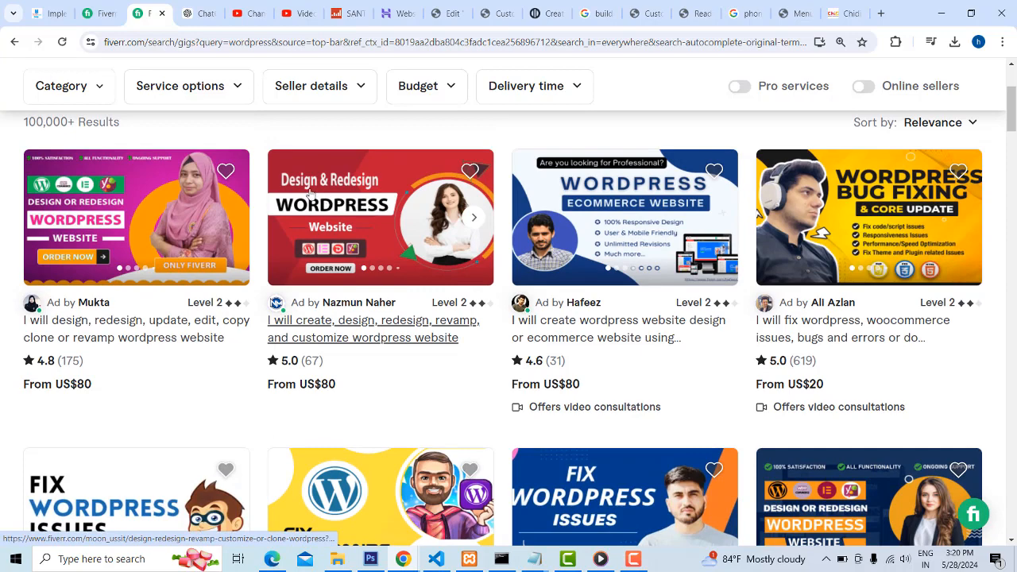
Open the "create, design, redesign, revamp, and customize wordpress website" gig and browse its sample website images
{"action": "left_click", "coordinate": [368, 327]}
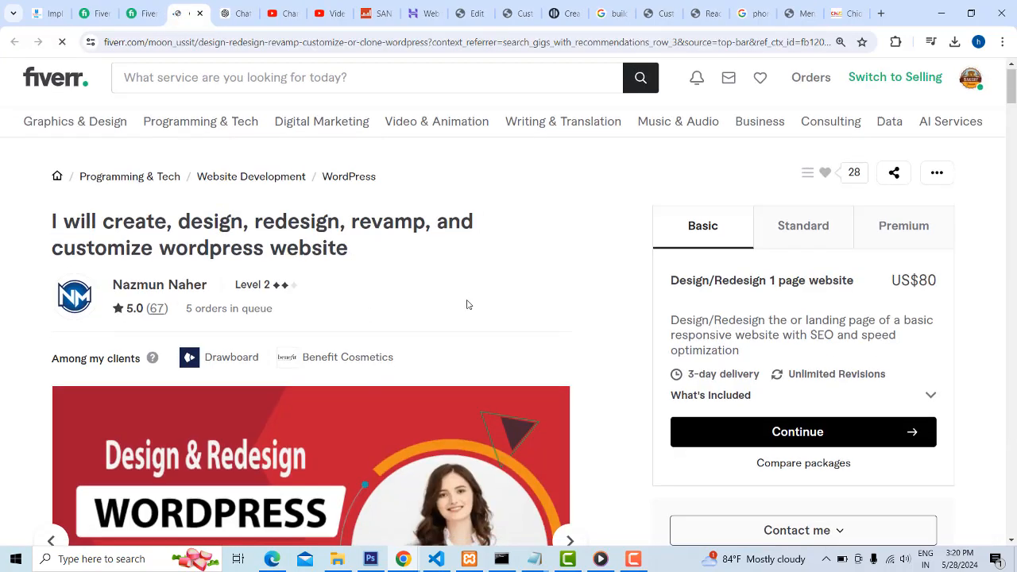
{"action": "scroll", "coordinate": [492, 300], "scroll_direction": "down", "scroll_amount": 4}
{"action": "left_click", "coordinate": [574, 226]}
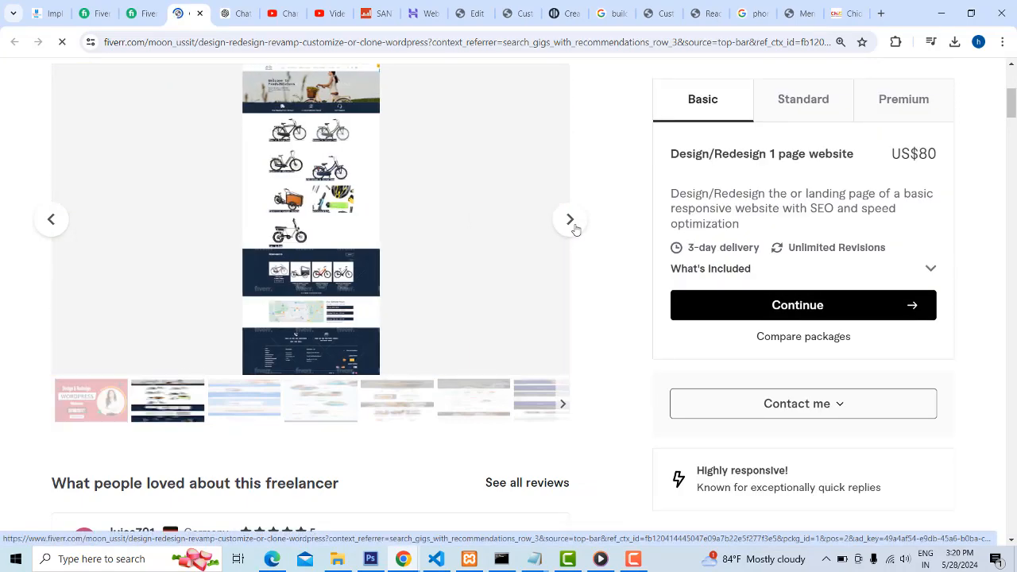
{"action": "scroll", "coordinate": [536, 274], "scroll_direction": "up", "scroll_amount": 2}
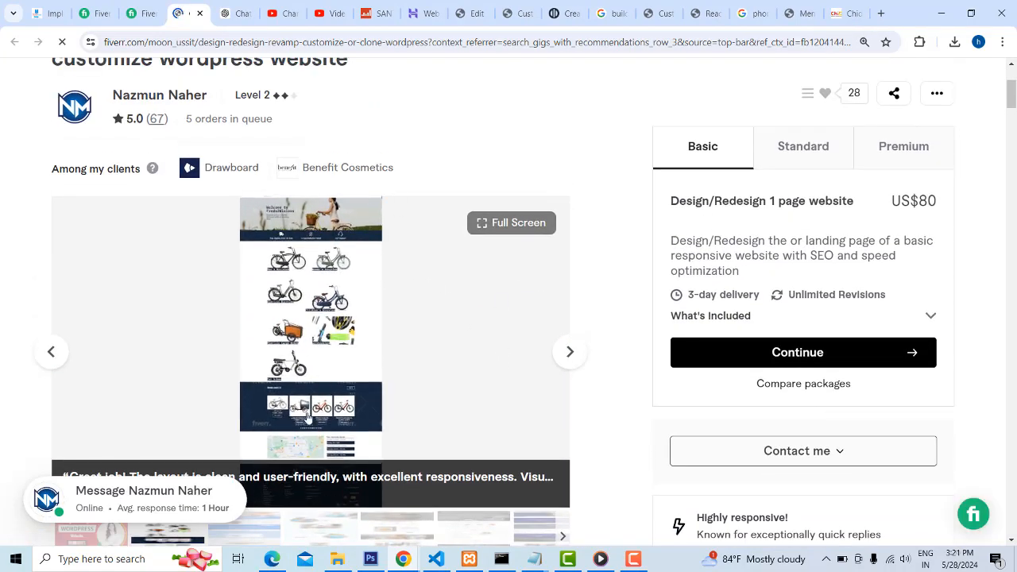
{"action": "left_click", "coordinate": [569, 354]}
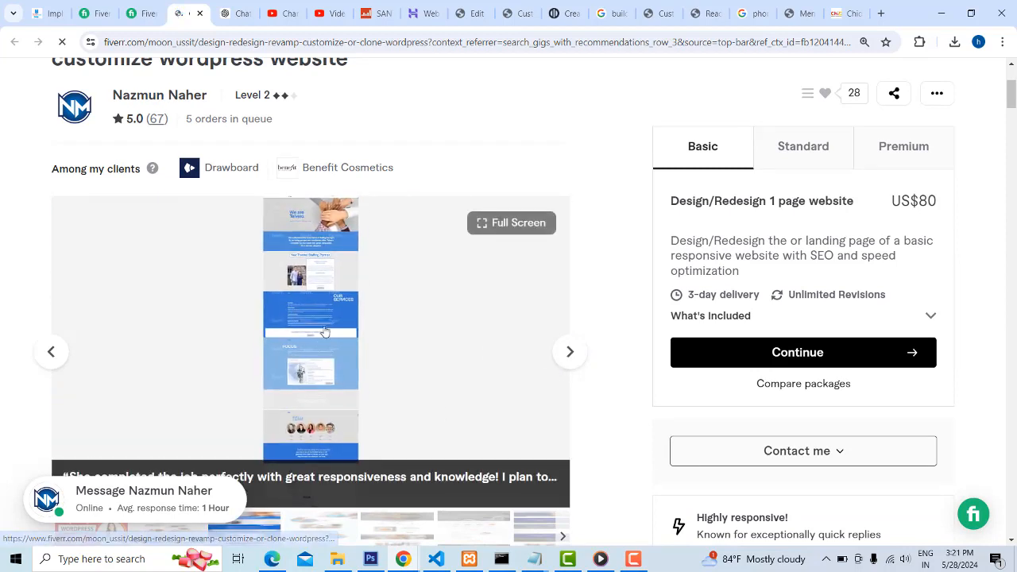
{"action": "left_click", "coordinate": [567, 356]}
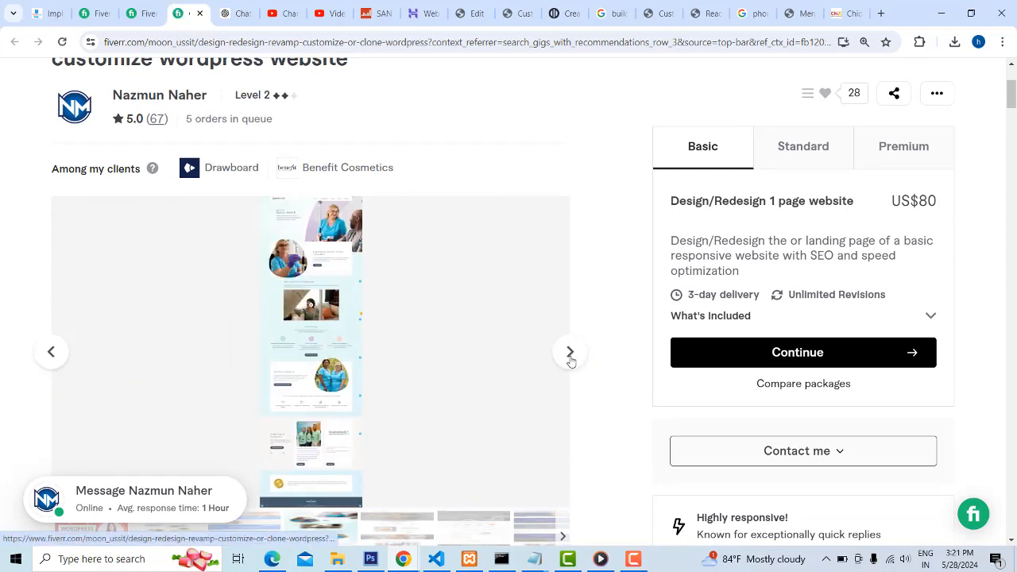
{"action": "scroll", "coordinate": [358, 199], "scroll_direction": "up", "scroll_amount": 1}
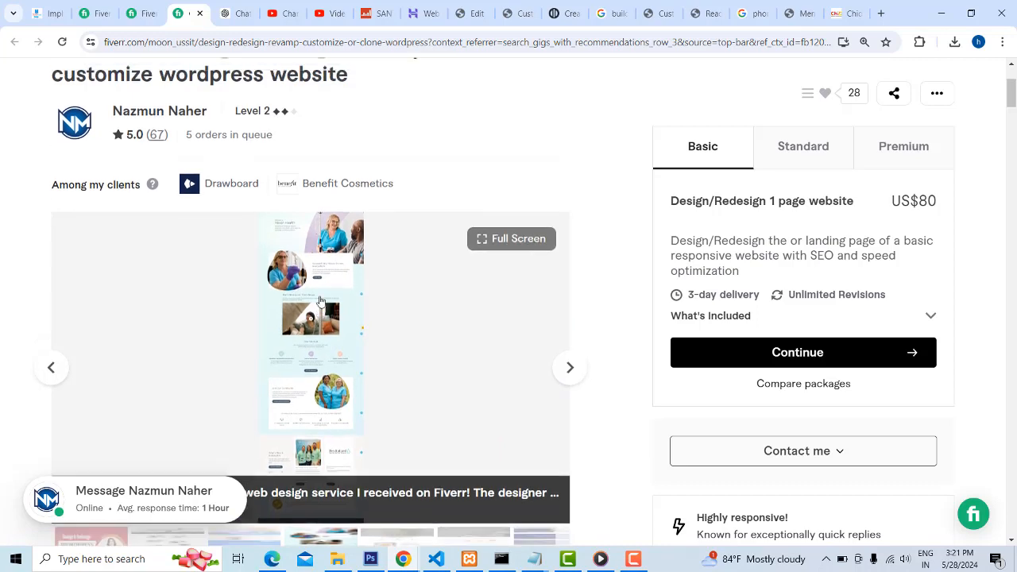
{"action": "scroll", "coordinate": [382, 197], "scroll_direction": "down", "scroll_amount": 2}
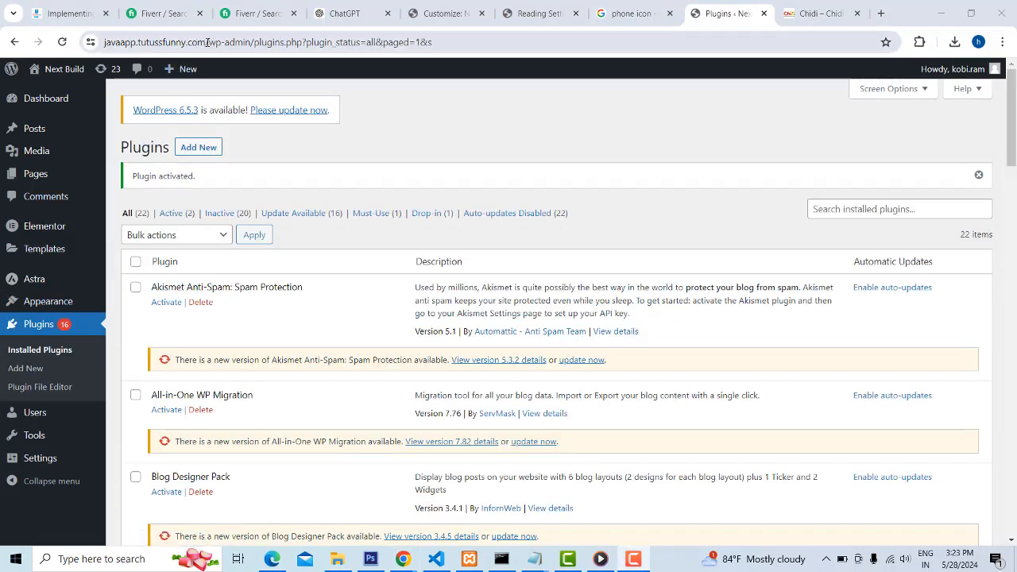
Search the installed plugins for "wpre" and open the WP Reset tools
{"action": "left_click_drag", "start_coordinate": [206, 42], "coordinate": [50, 30]}
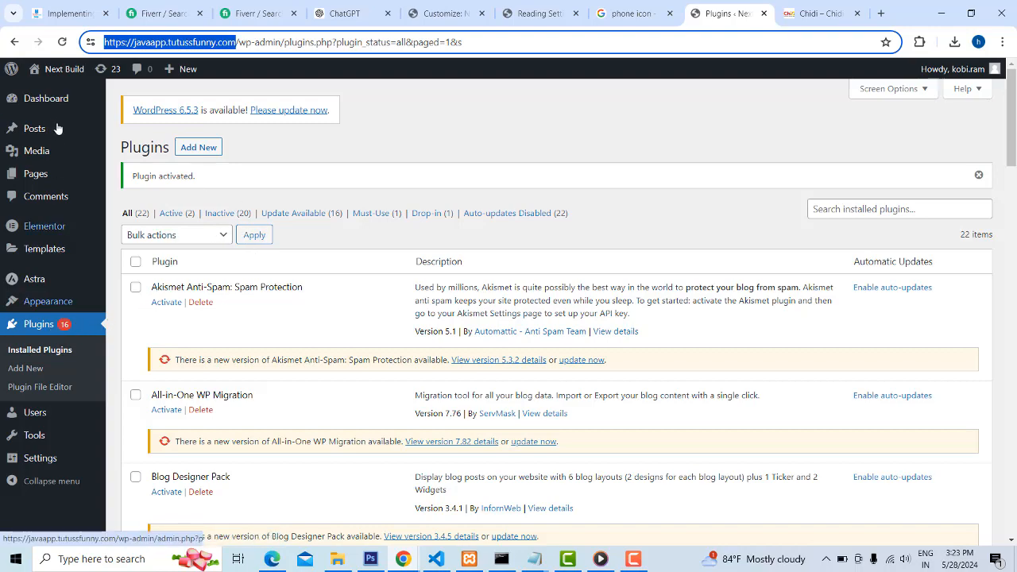
{"action": "scroll", "coordinate": [465, 274], "scroll_direction": "down", "scroll_amount": 5}
{"action": "scroll", "coordinate": [841, 186], "scroll_direction": "up", "scroll_amount": 5}
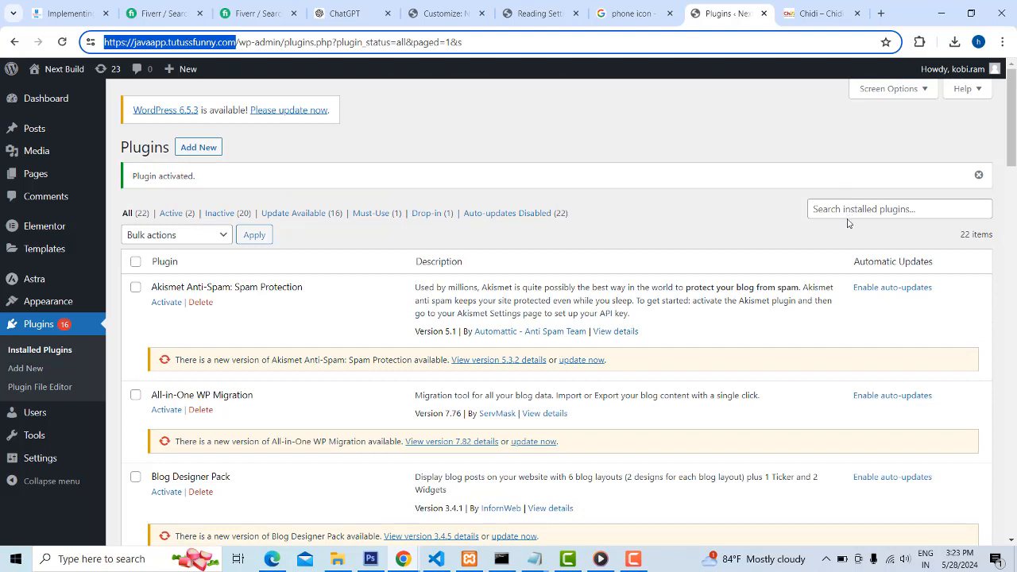
{"action": "left_click", "coordinate": [846, 211]}
{"action": "type", "text": "wpr"}
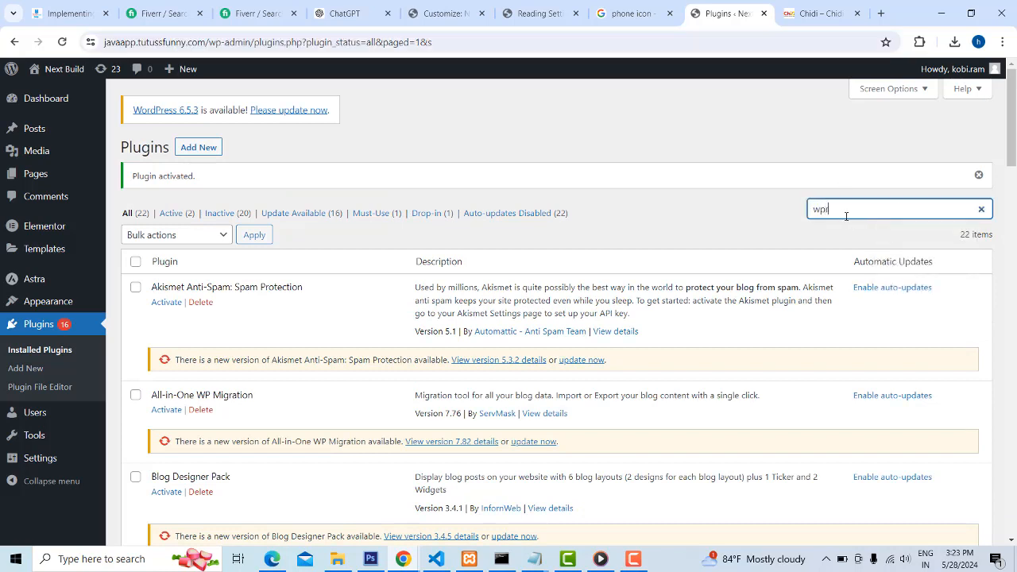
{"action": "type", "text": "et"}
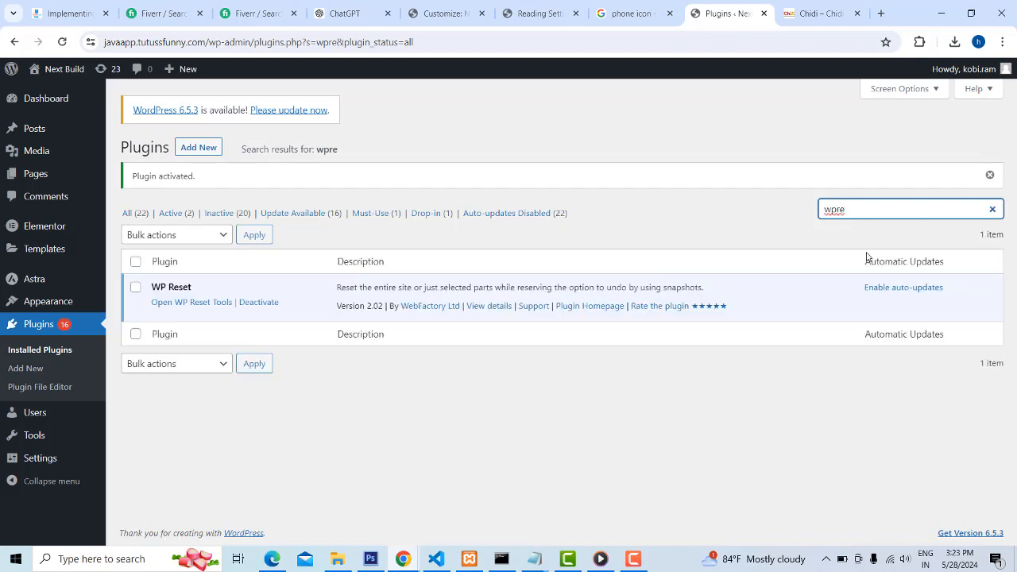
{"action": "left_click", "coordinate": [205, 303]}
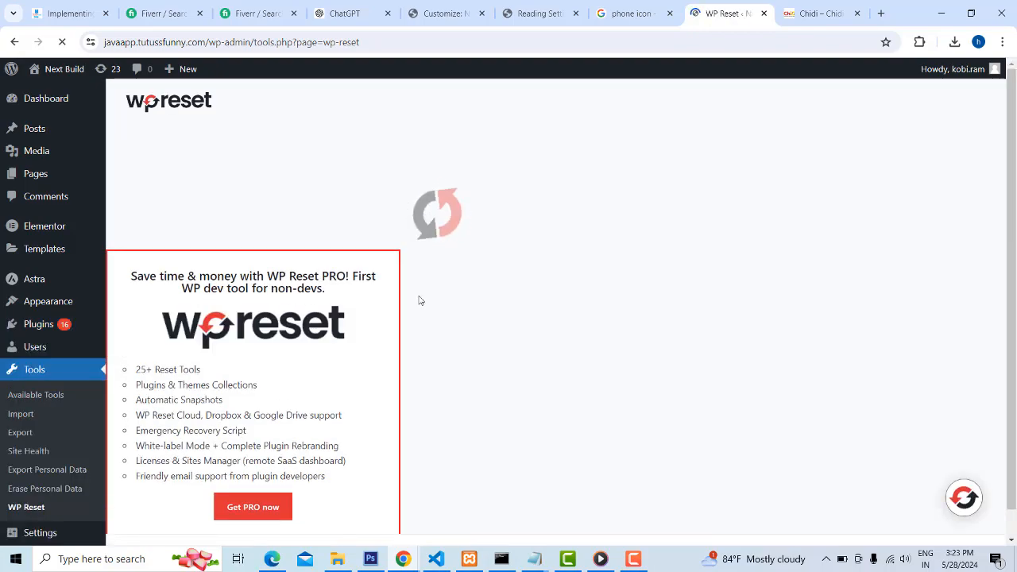
Reset the whole site with the Site Reset tool, entering "reset" as confirmation and keeping WP Reset set to reactivate
{"action": "scroll", "coordinate": [602, 279], "scroll_direction": "down", "scroll_amount": 15}
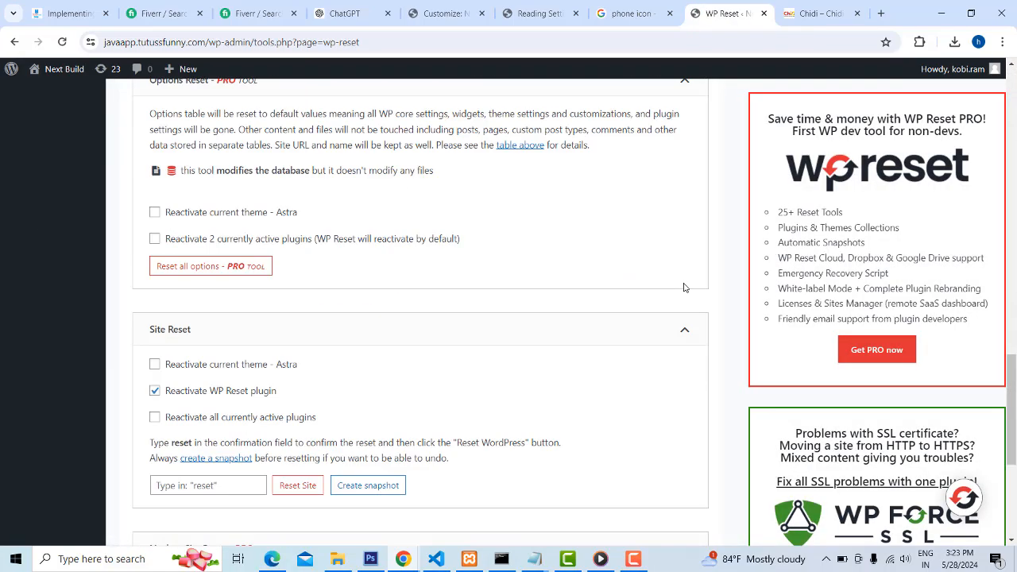
{"action": "scroll", "coordinate": [683, 288], "scroll_direction": "down", "scroll_amount": 3}
{"action": "left_click", "coordinate": [227, 286]}
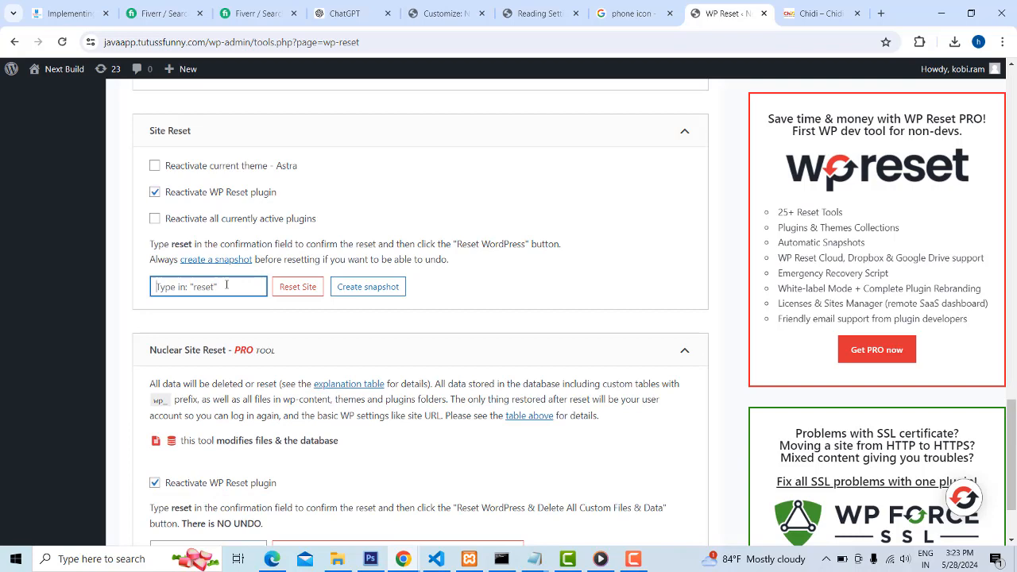
{"action": "type", "text": "reset"}
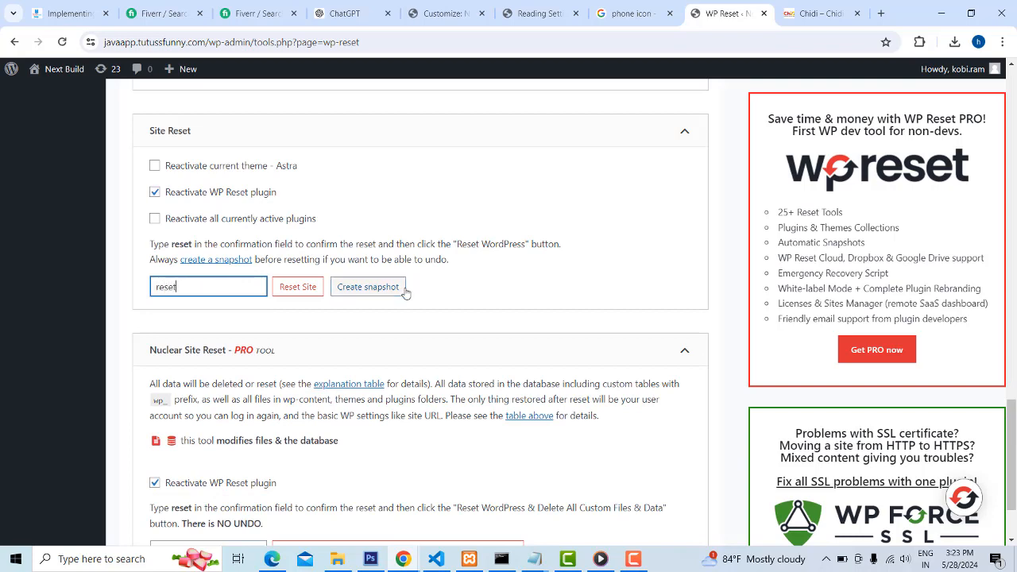
{"action": "left_click", "coordinate": [299, 286]}
{"action": "left_click", "coordinate": [483, 406]}
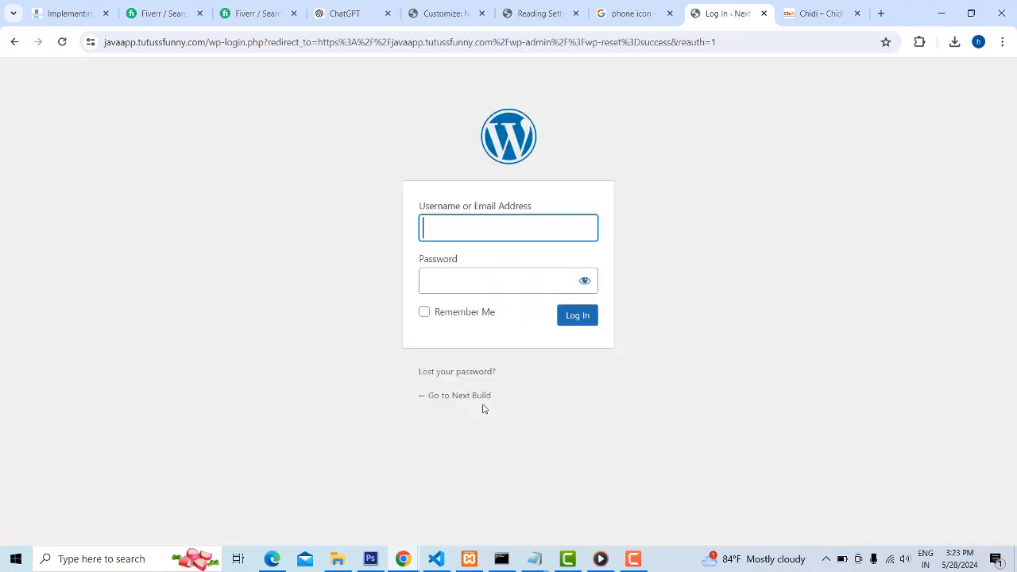
{"action": "left_click_drag", "start_coordinate": [206, 44], "coordinate": [101, 42]}
{"action": "key", "text": "ctrl+c"}
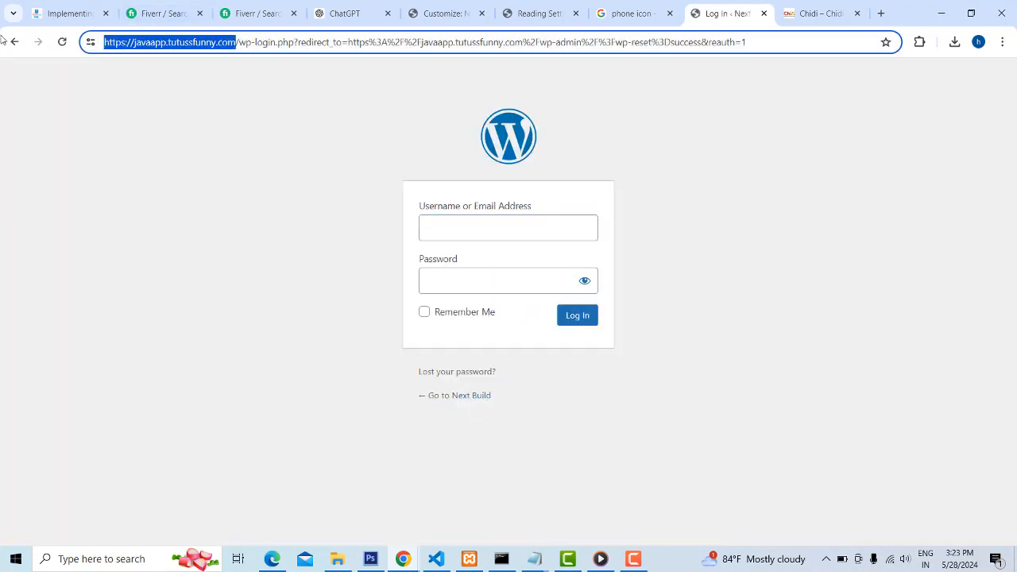
{"action": "left_click", "coordinate": [882, 15]}
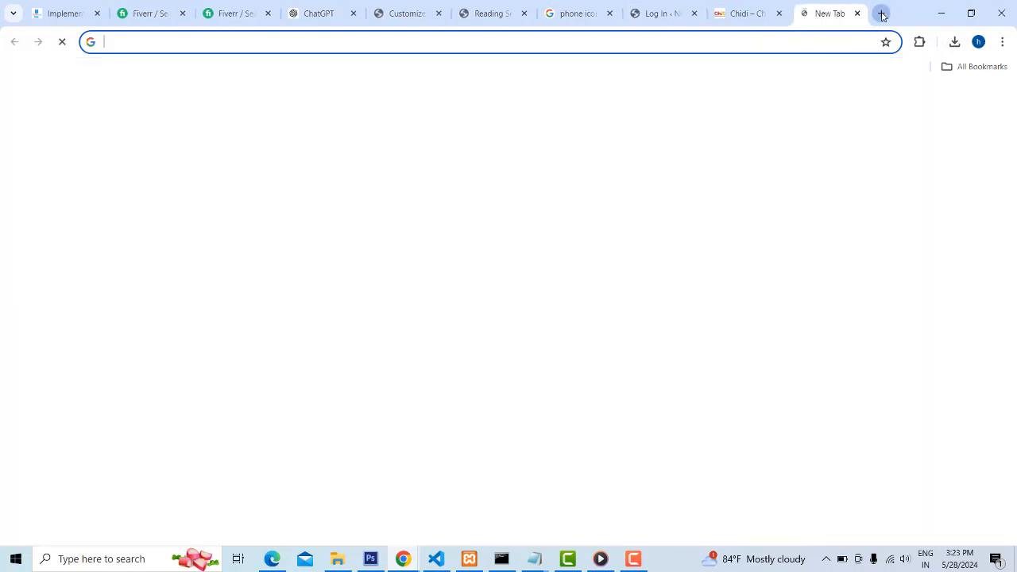
{"action": "key", "text": "ctrl+v"}
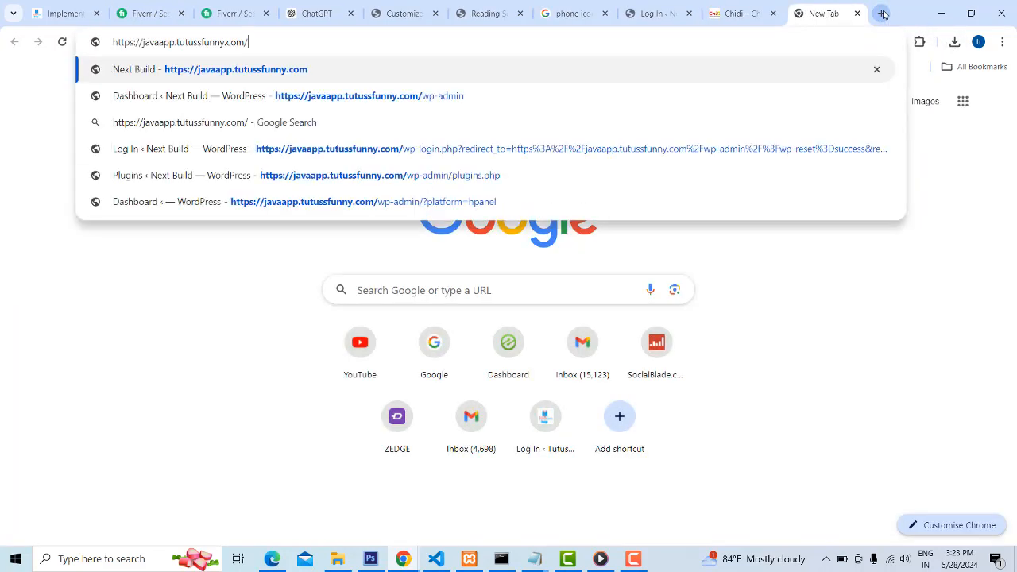
{"action": "key", "text": "Return"}
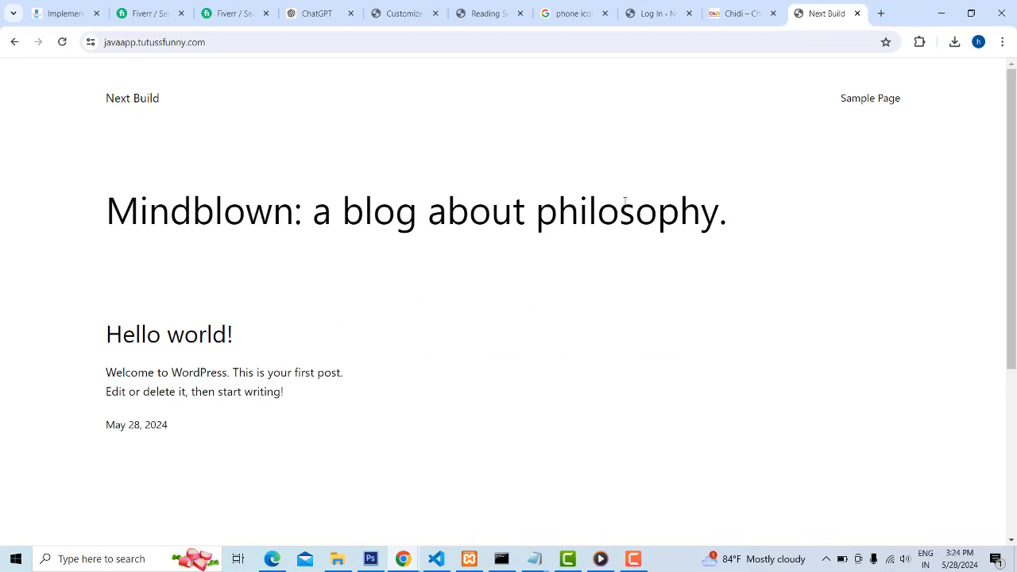
{"action": "left_click", "coordinate": [633, 559]}
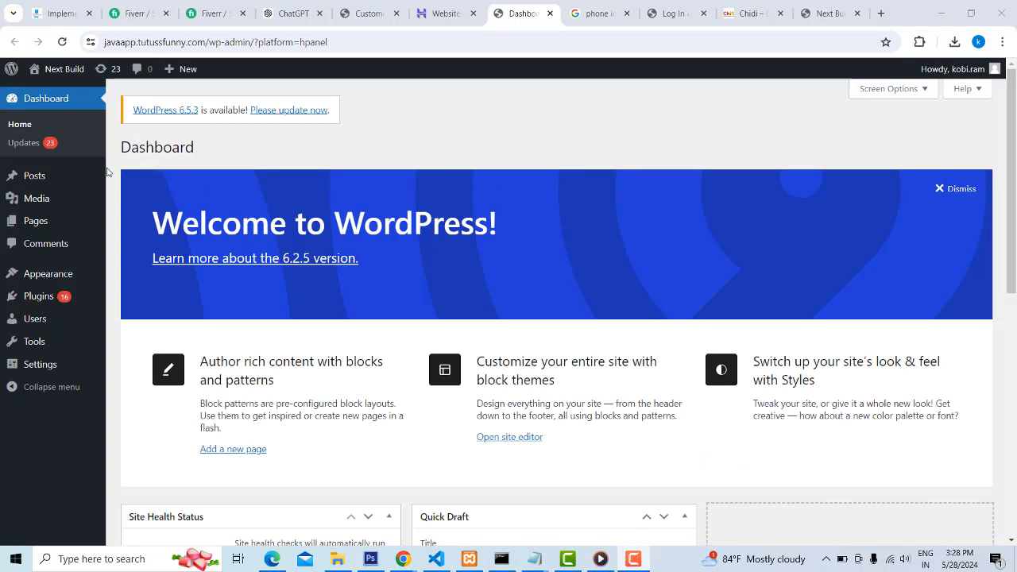
{"action": "mouse_move", "coordinate": [28, 73]}
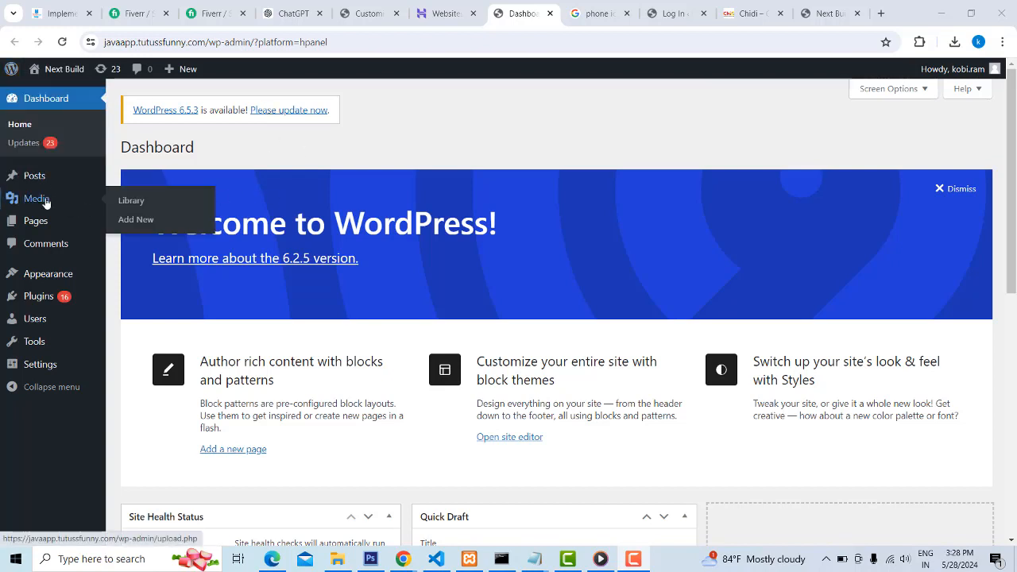
Open the installed themes and activate the Astra theme
{"action": "mouse_move", "coordinate": [47, 284]}
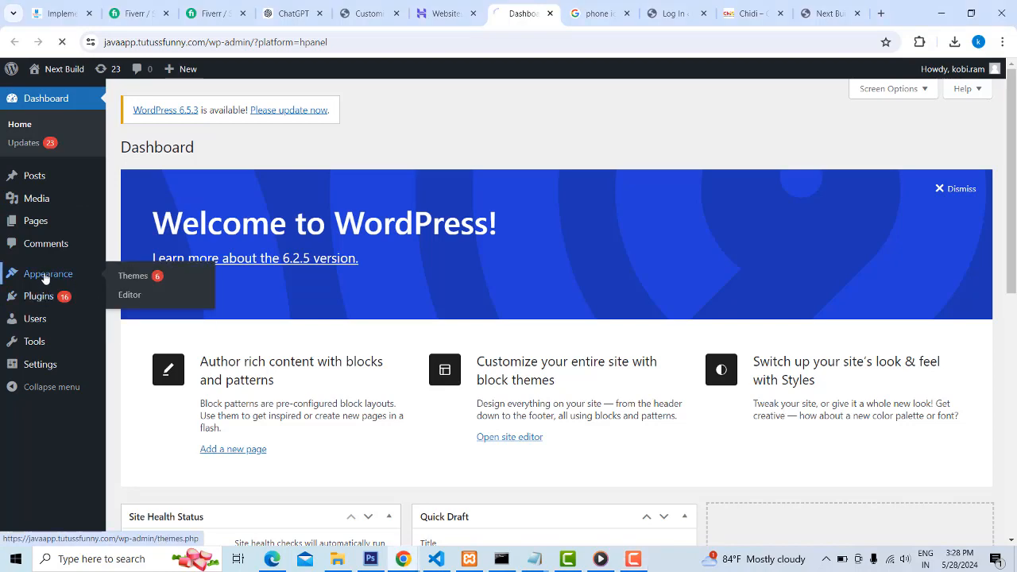
{"action": "left_click", "coordinate": [45, 275]}
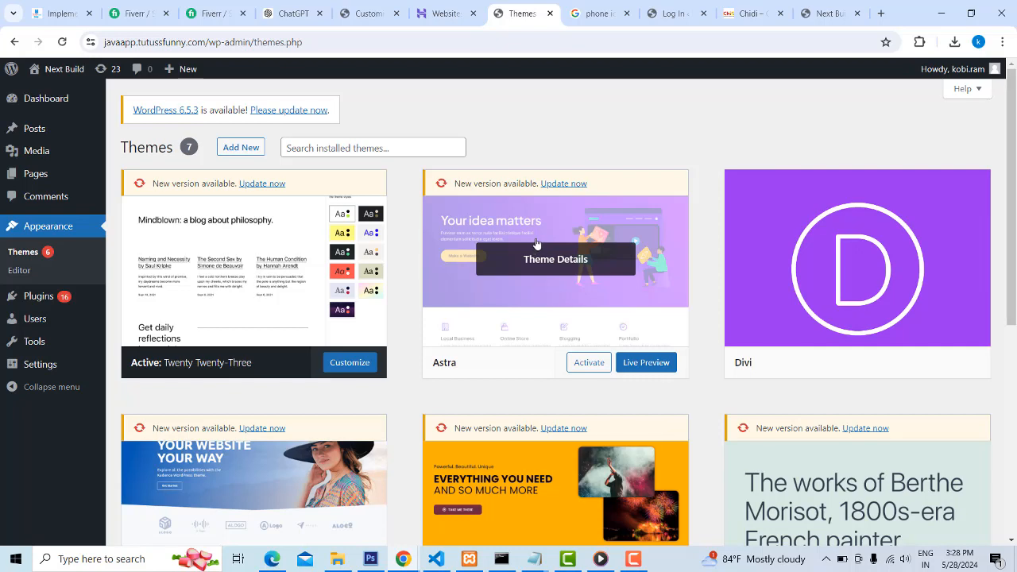
{"action": "left_click", "coordinate": [588, 368]}
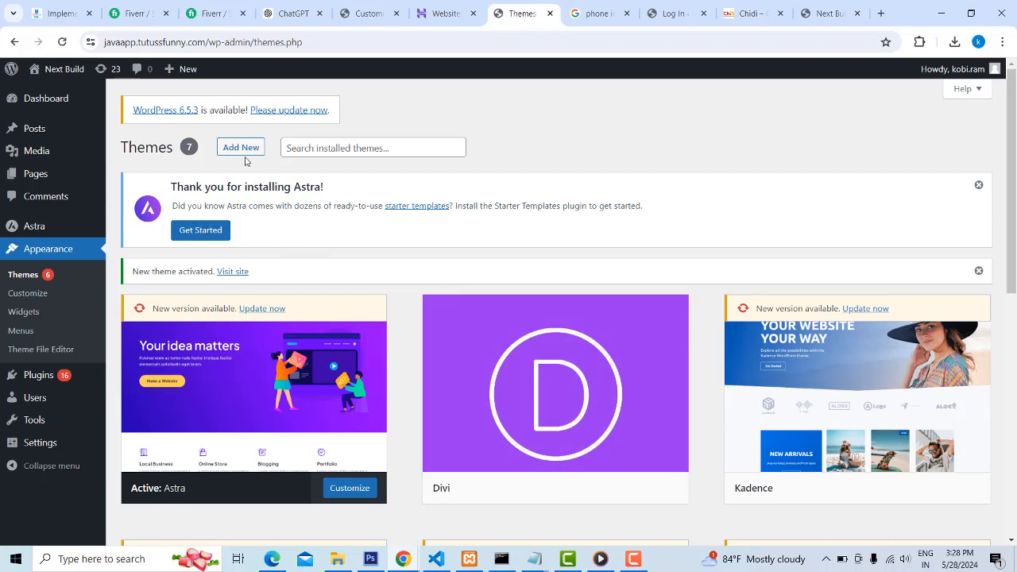
Search the WordPress theme directory for "astra" and look at the Astra entry
{"action": "left_click", "coordinate": [243, 149]}
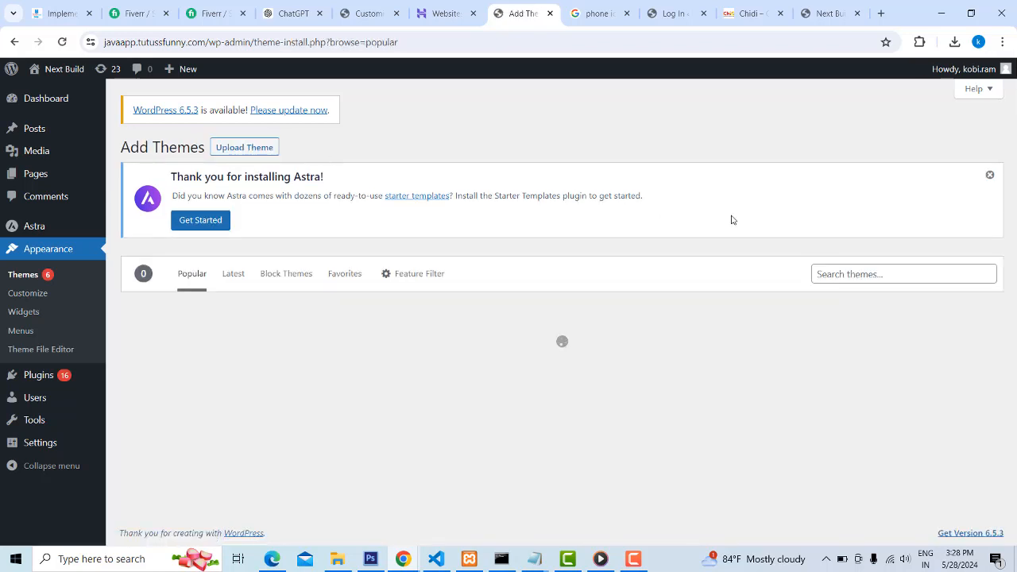
{"action": "left_click", "coordinate": [851, 274]}
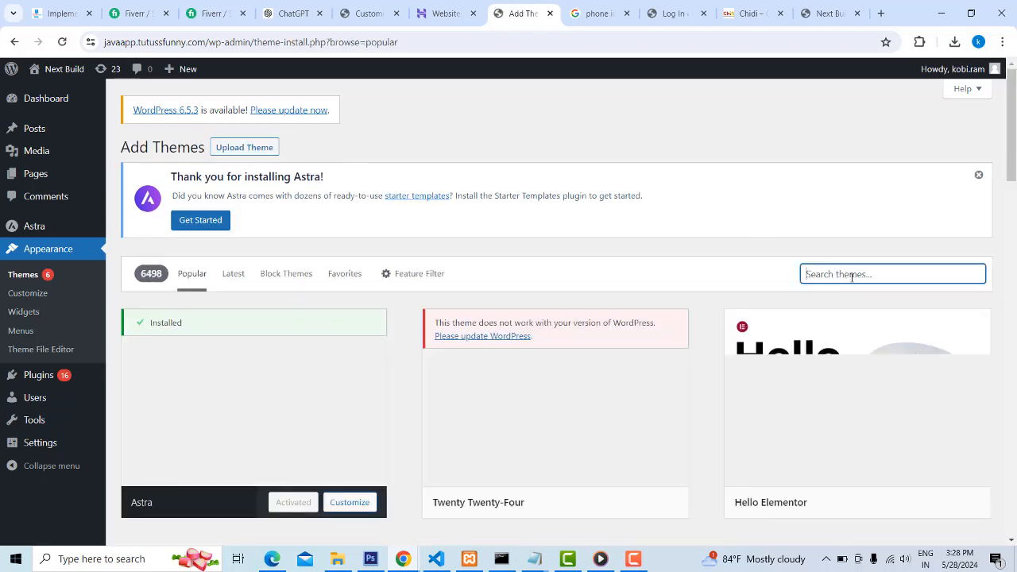
{"action": "type", "text": "astra"}
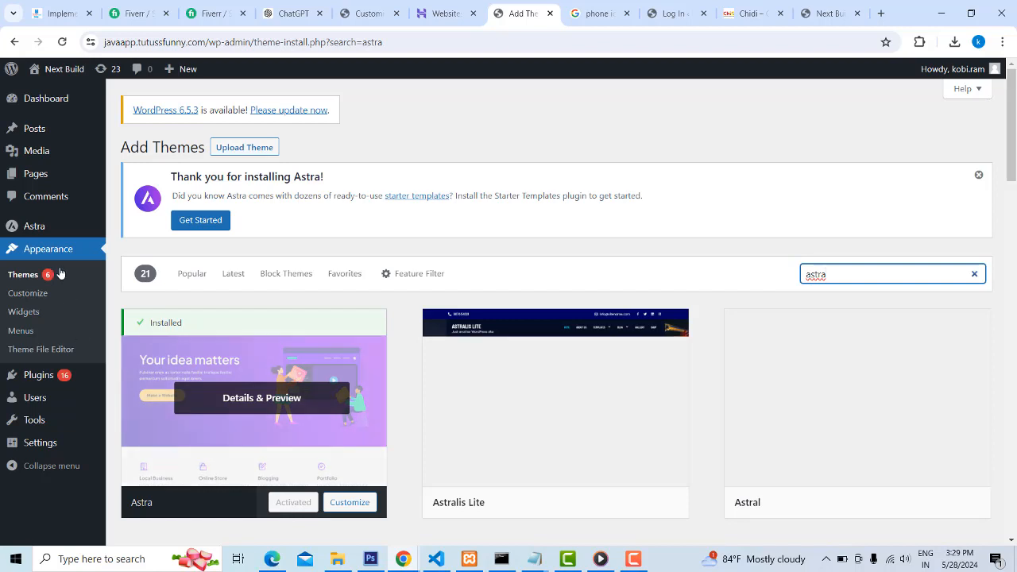
{"action": "left_click", "coordinate": [61, 42]}
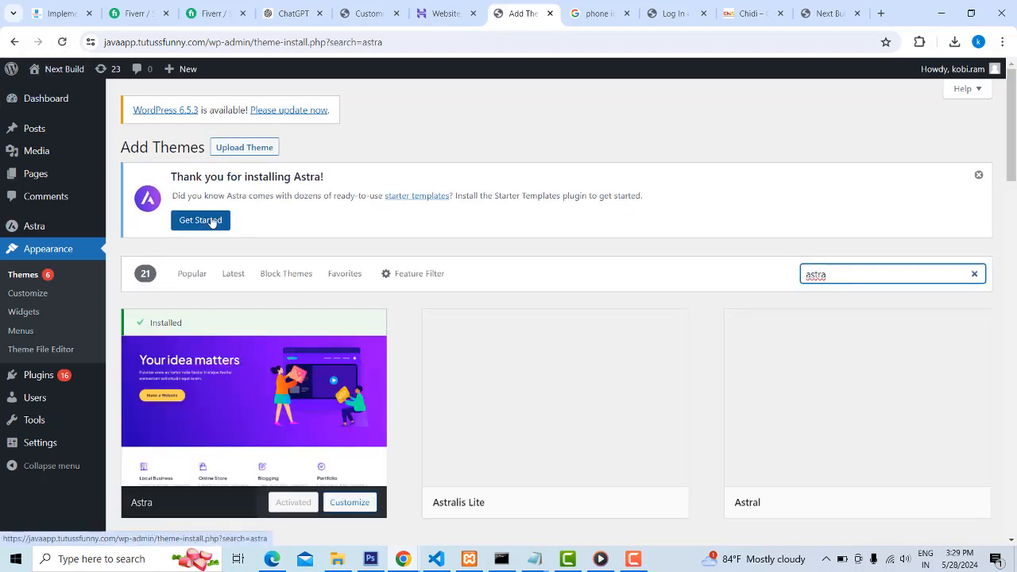
{"action": "scroll", "coordinate": [332, 449], "scroll_direction": "down", "scroll_amount": 3}
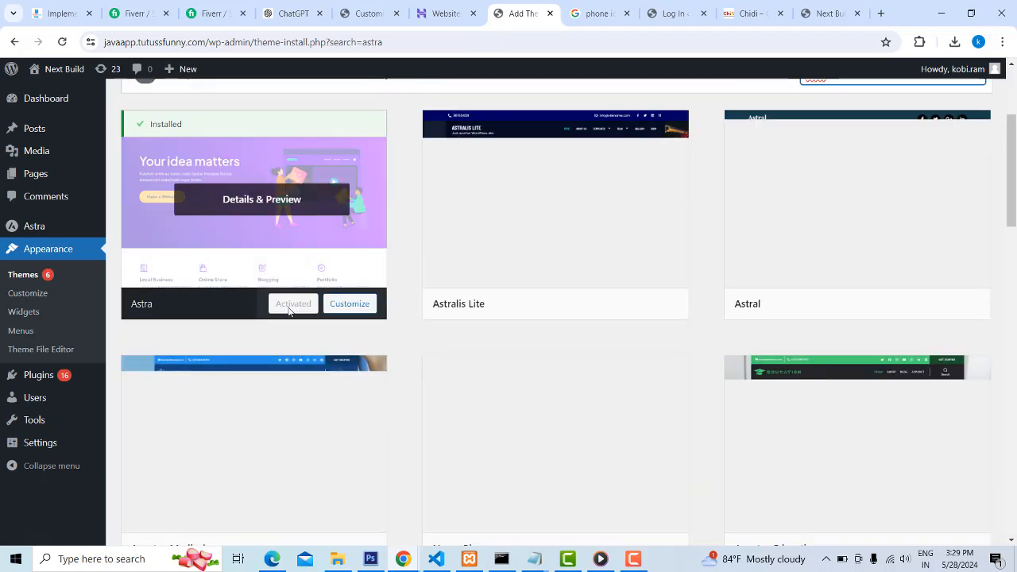
Reload the Next Build front page to check the activated theme, and close the old login and Customizer browser tabs
{"action": "left_click", "coordinate": [822, 14]}
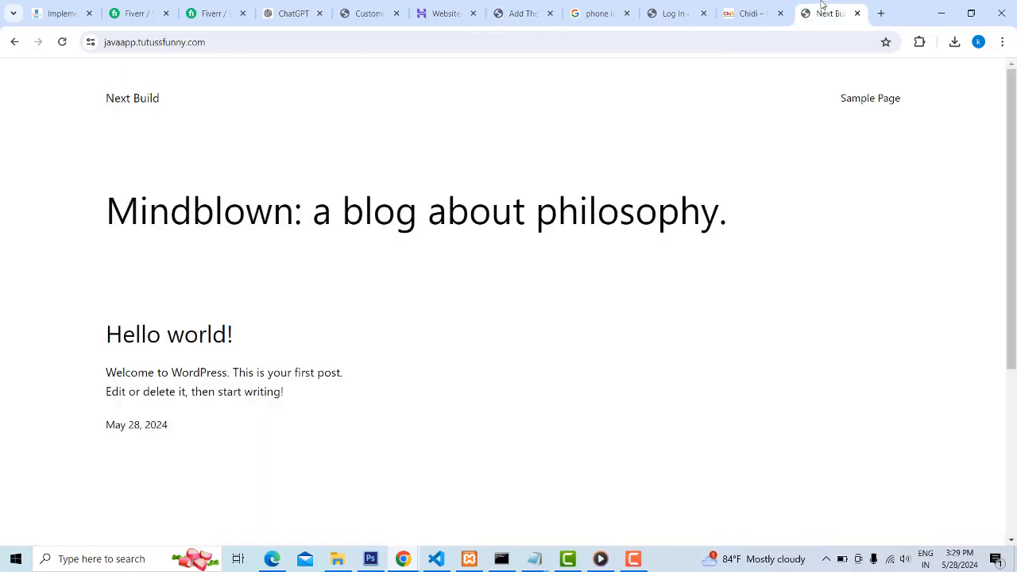
{"action": "left_click", "coordinate": [62, 42]}
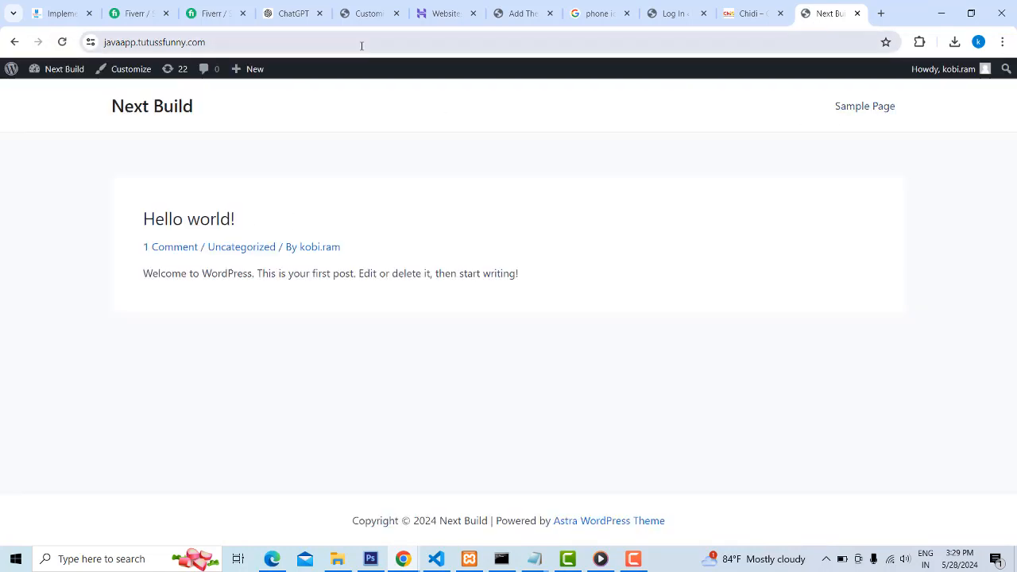
{"action": "left_click", "coordinate": [667, 13]}
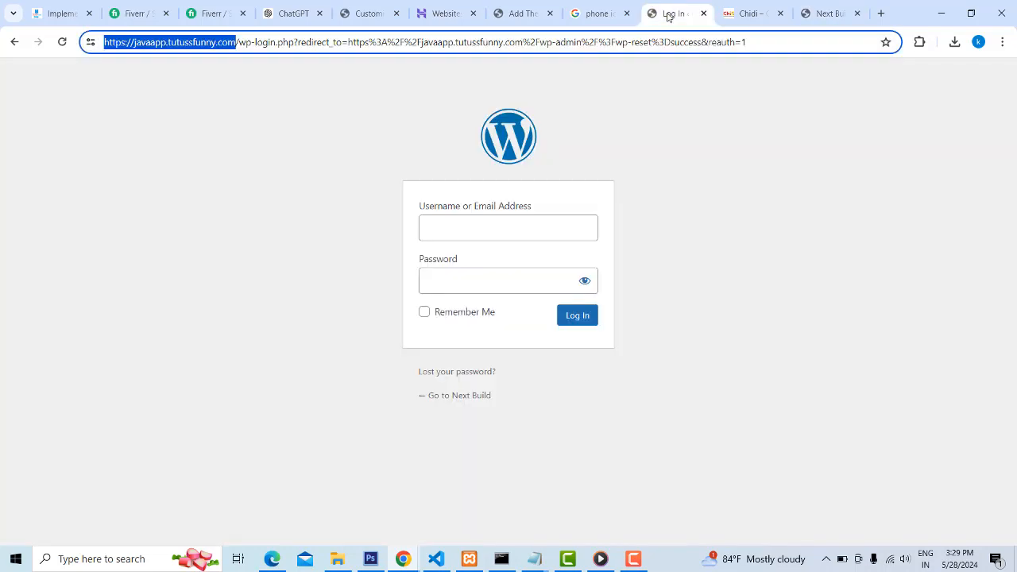
{"action": "left_click", "coordinate": [702, 14]}
{"action": "left_click", "coordinate": [367, 11]}
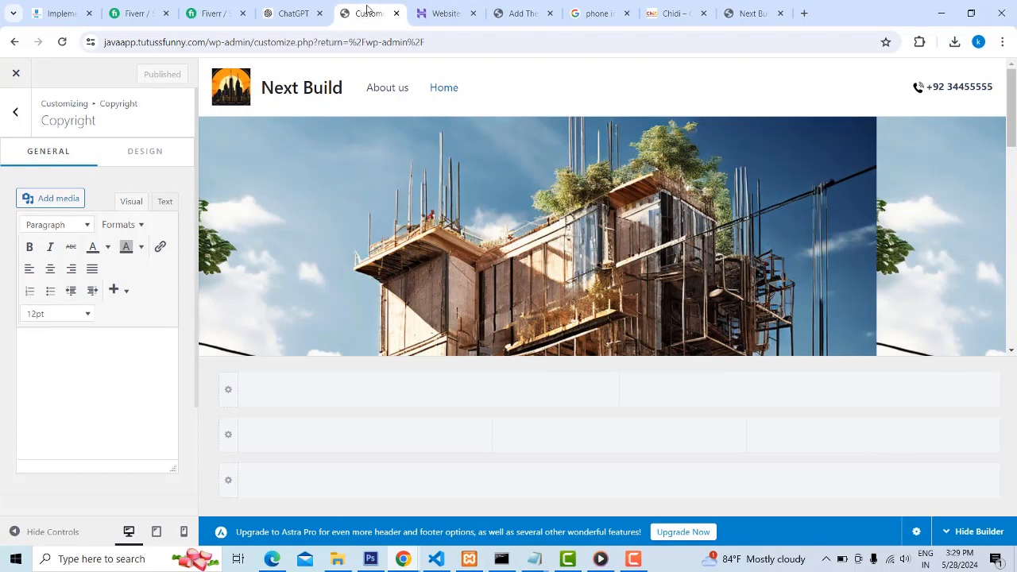
{"action": "left_click", "coordinate": [396, 12]}
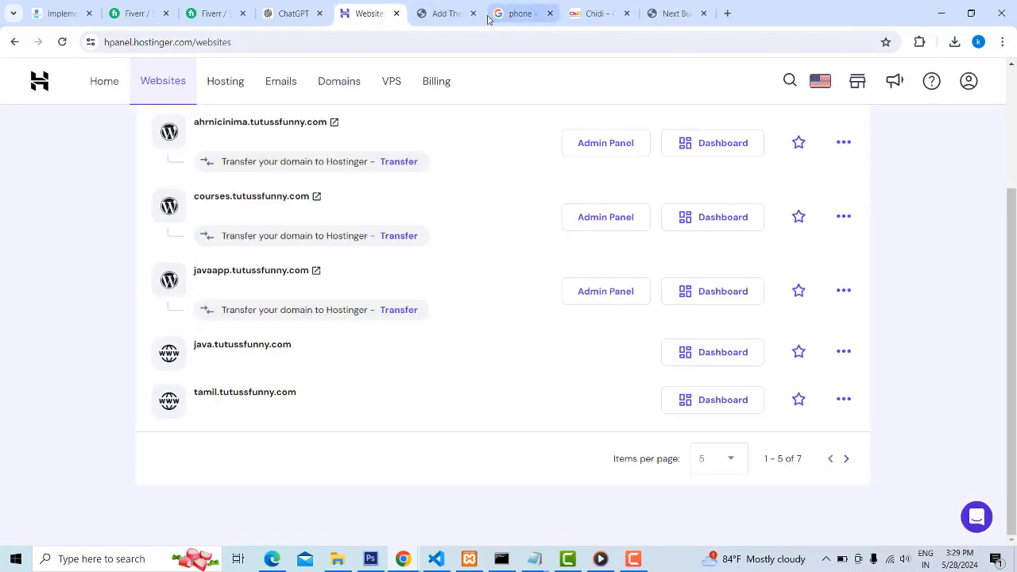
Return to the Add Themes page, preview the site in the Customizer, and go back to the theme search
{"action": "left_click", "coordinate": [438, 11]}
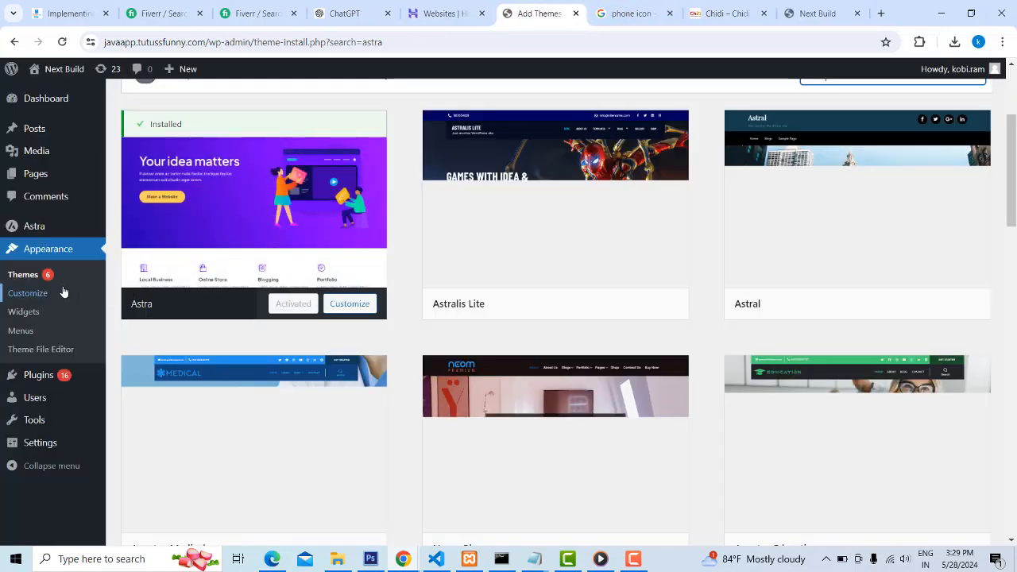
{"action": "scroll", "coordinate": [64, 270], "scroll_direction": "up", "scroll_amount": 1}
{"action": "scroll", "coordinate": [62, 261], "scroll_direction": "up", "scroll_amount": 2}
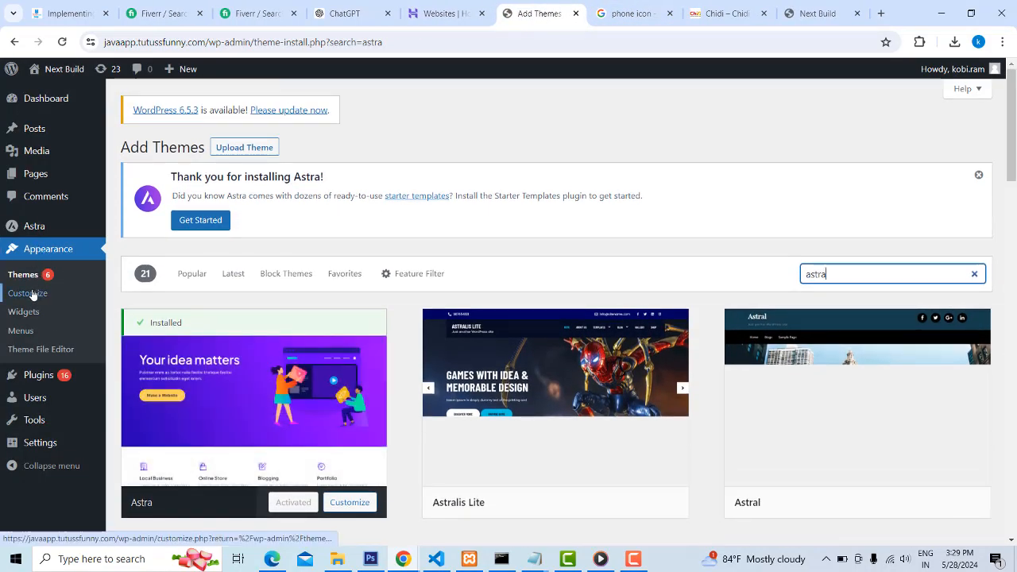
{"action": "left_click", "coordinate": [31, 293]}
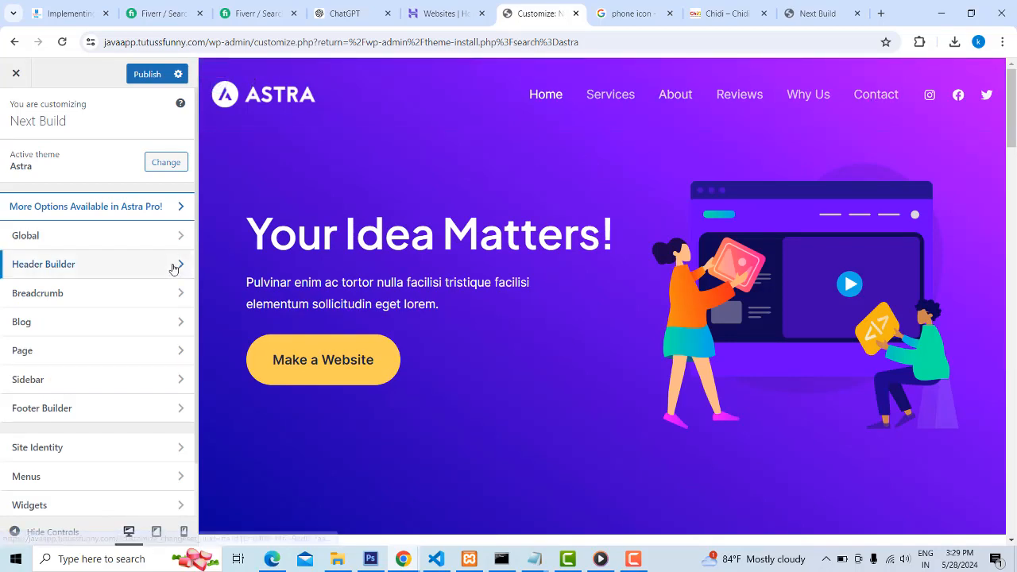
{"action": "left_click", "coordinate": [14, 43]}
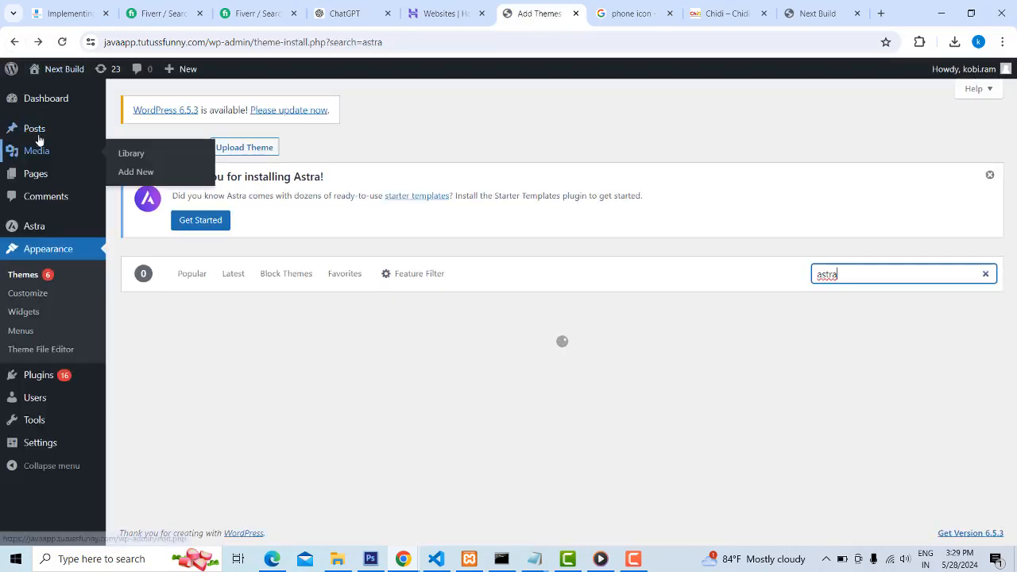
Add a new page titled "Home", disable its title display, publish it, and return to the dashboard
{"action": "mouse_move", "coordinate": [42, 179]}
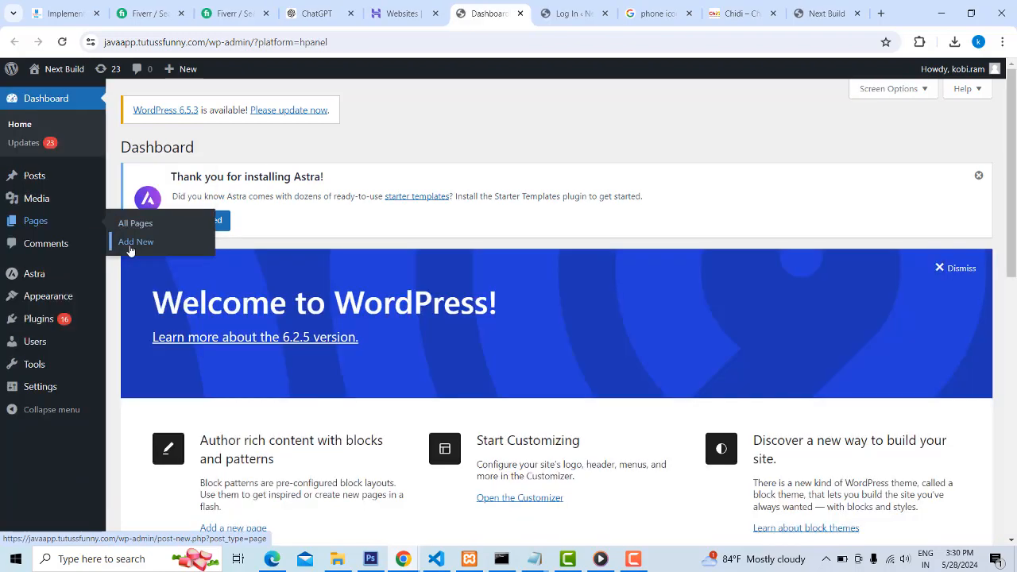
{"action": "left_click", "coordinate": [133, 249]}
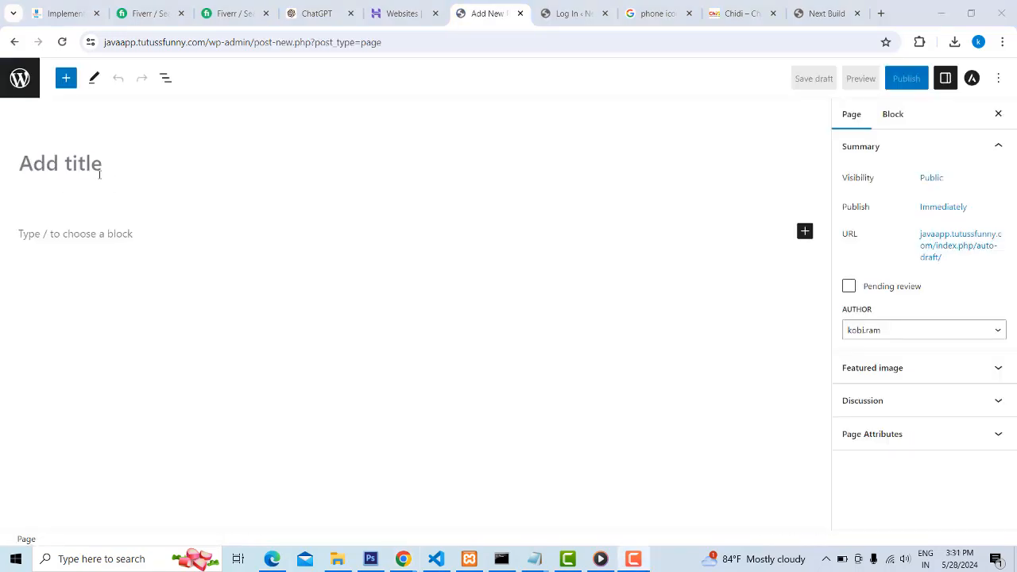
{"action": "left_click", "coordinate": [88, 159]}
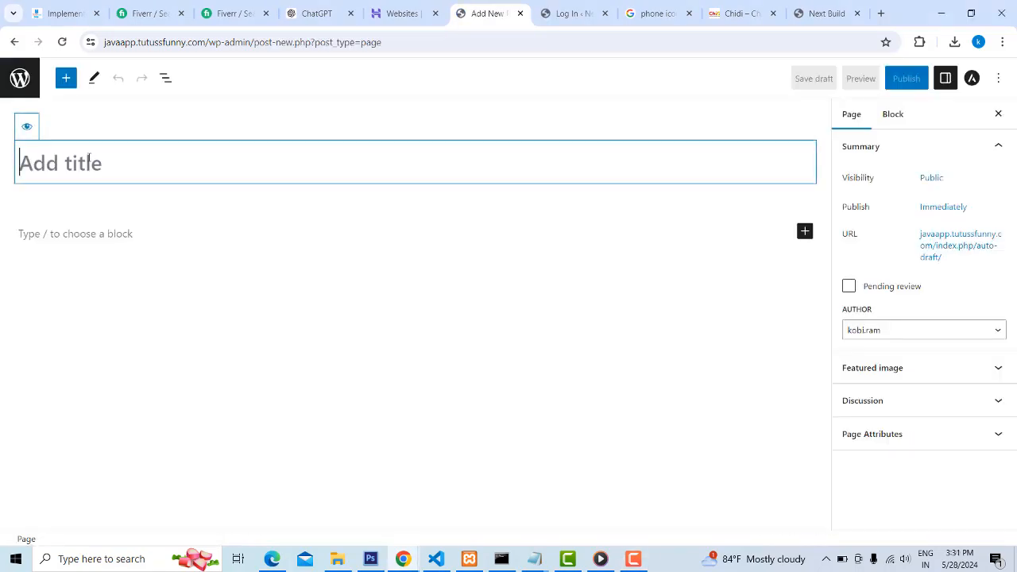
{"action": "type", "text": "Home"}
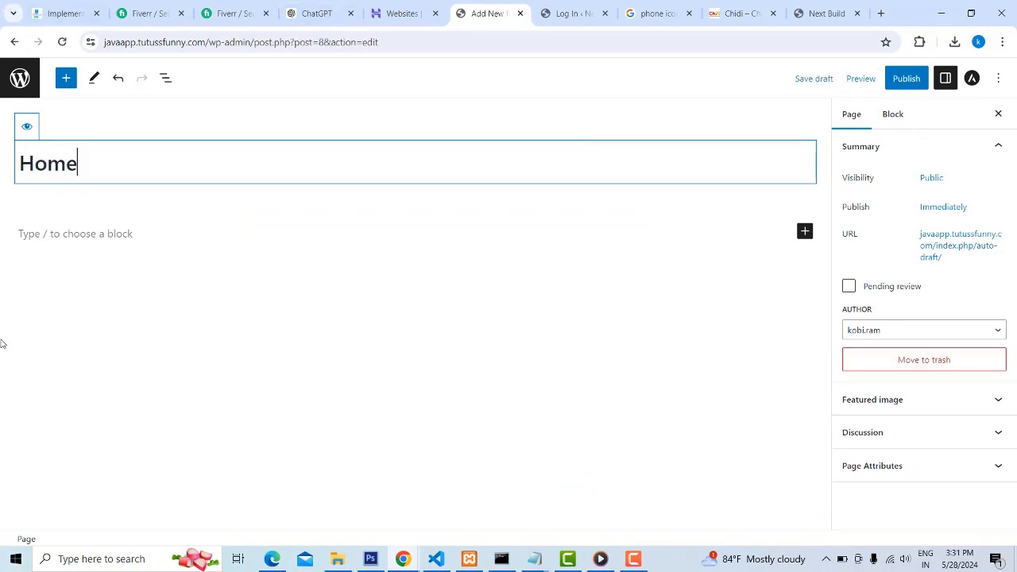
{"action": "left_click", "coordinate": [28, 129]}
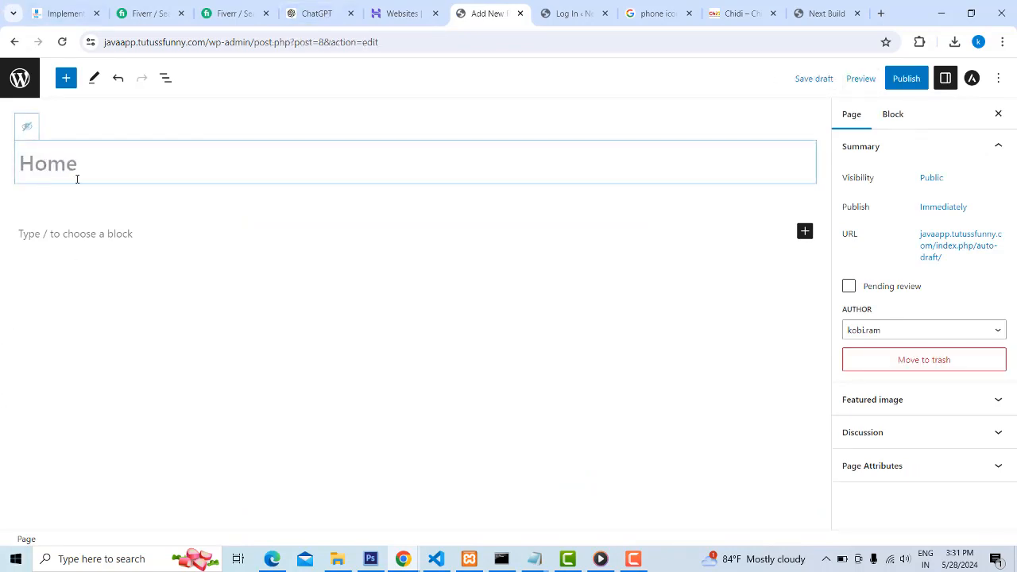
{"action": "left_click", "coordinate": [905, 78]}
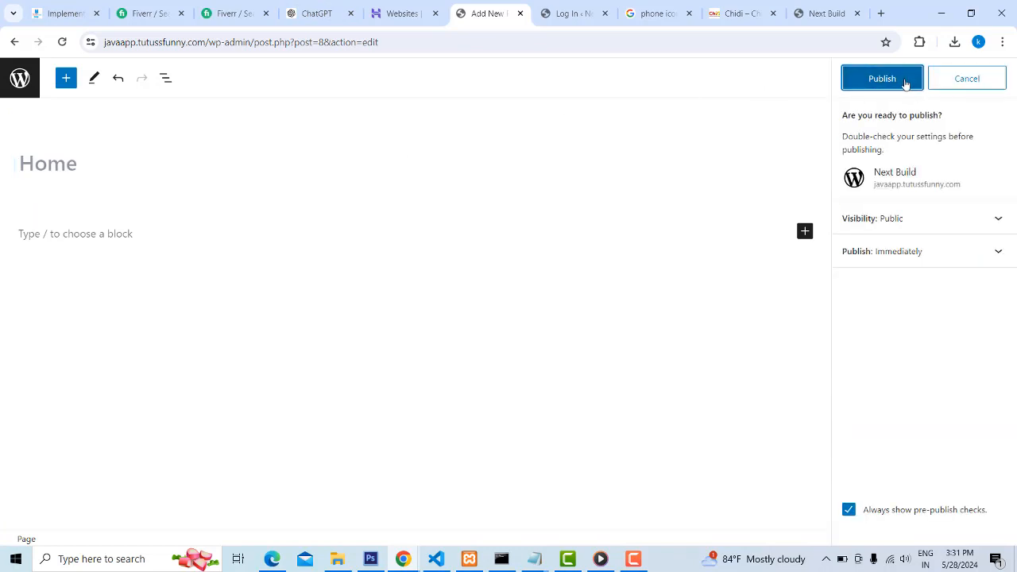
{"action": "left_click", "coordinate": [882, 78]}
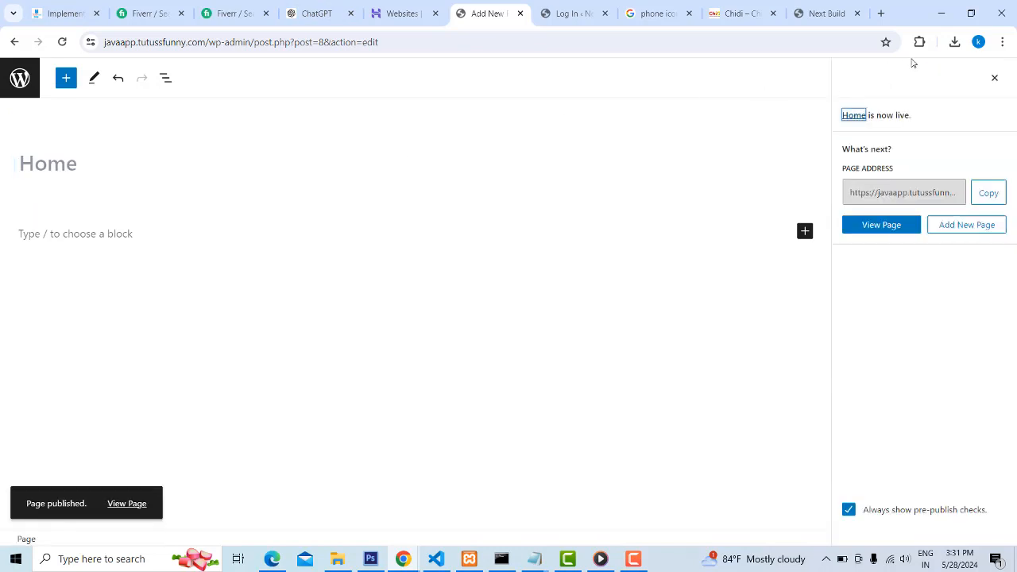
{"action": "left_click", "coordinate": [15, 41]}
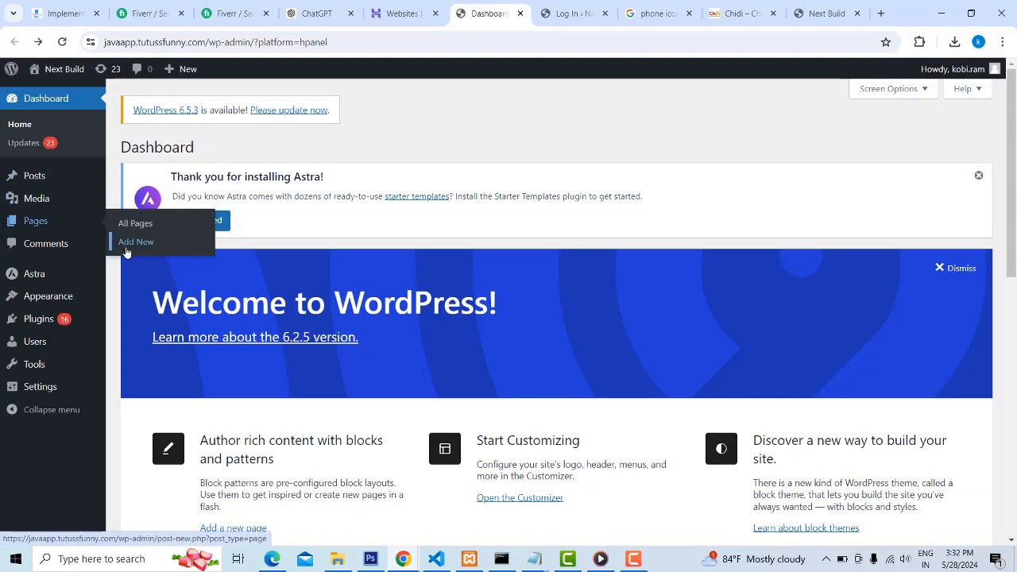
Add a new page titled "About us", publish it, and return to the dashboard
{"action": "left_click", "coordinate": [133, 246]}
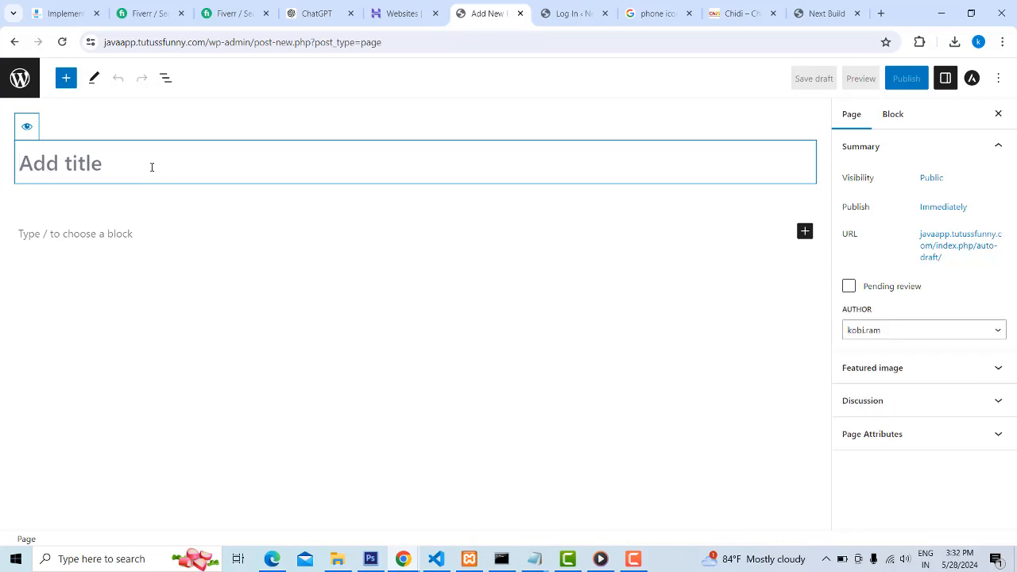
{"action": "type", "text": "Abou"}
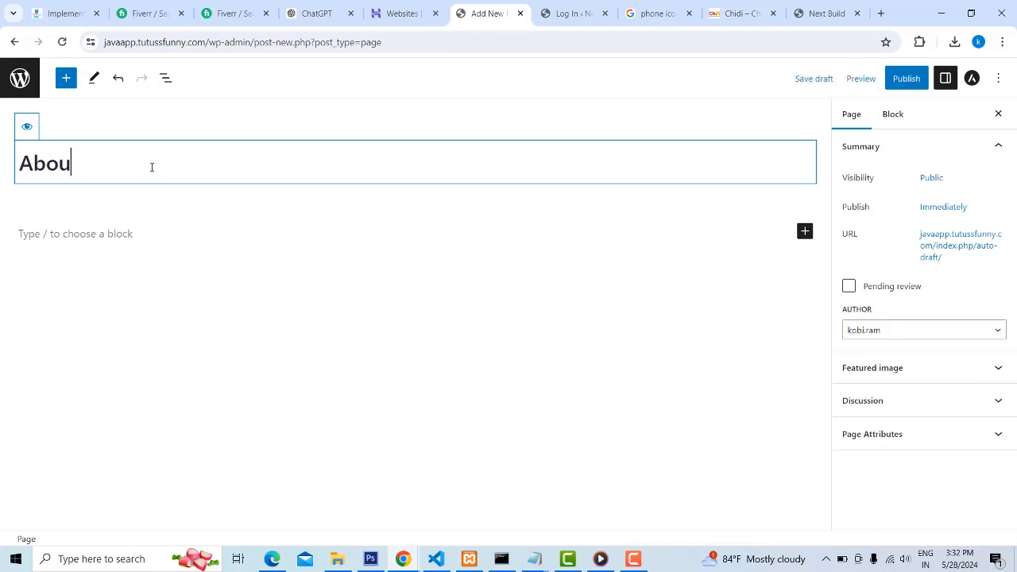
{"action": "type", "text": "t us"}
{"action": "left_click", "coordinate": [907, 79]}
{"action": "left_click", "coordinate": [893, 79]}
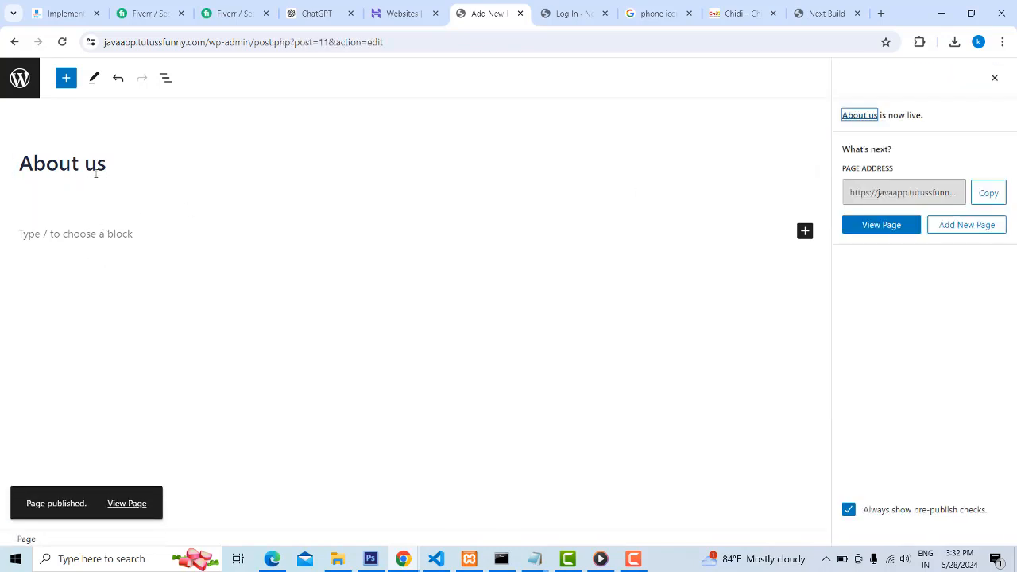
{"action": "left_click", "coordinate": [13, 43]}
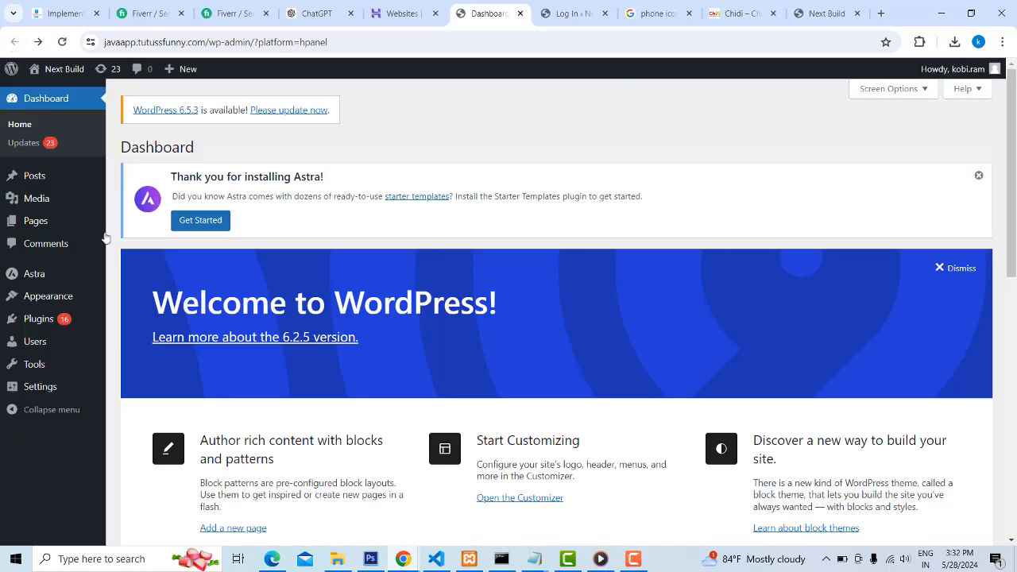
Examine the site's navigation menu and Header Builder elements in the Customizer, and return to the dashboard
{"action": "mouse_move", "coordinate": [34, 230]}
{"action": "mouse_move", "coordinate": [25, 180]}
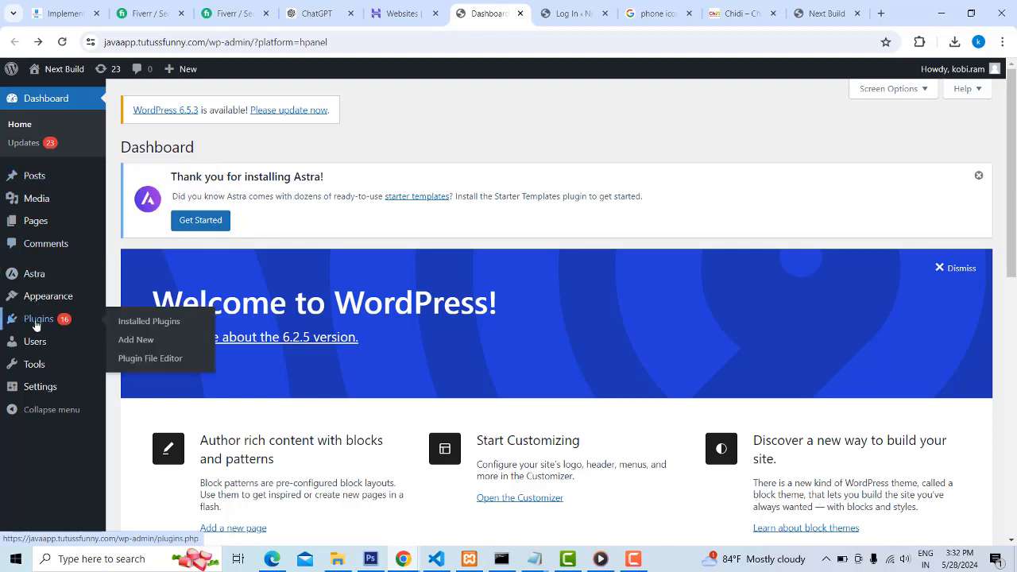
{"action": "mouse_move", "coordinate": [45, 303]}
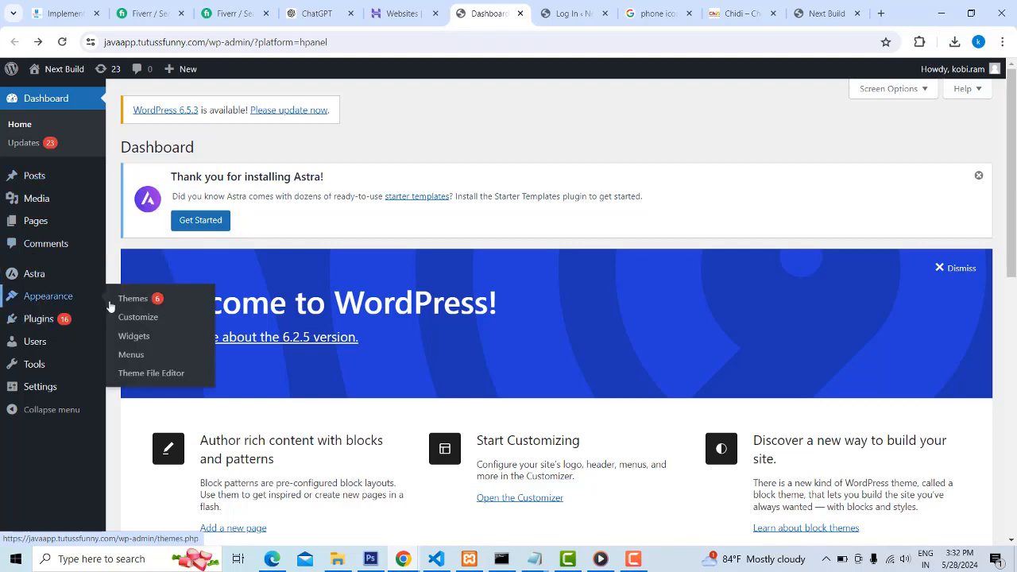
{"action": "left_click", "coordinate": [146, 318]}
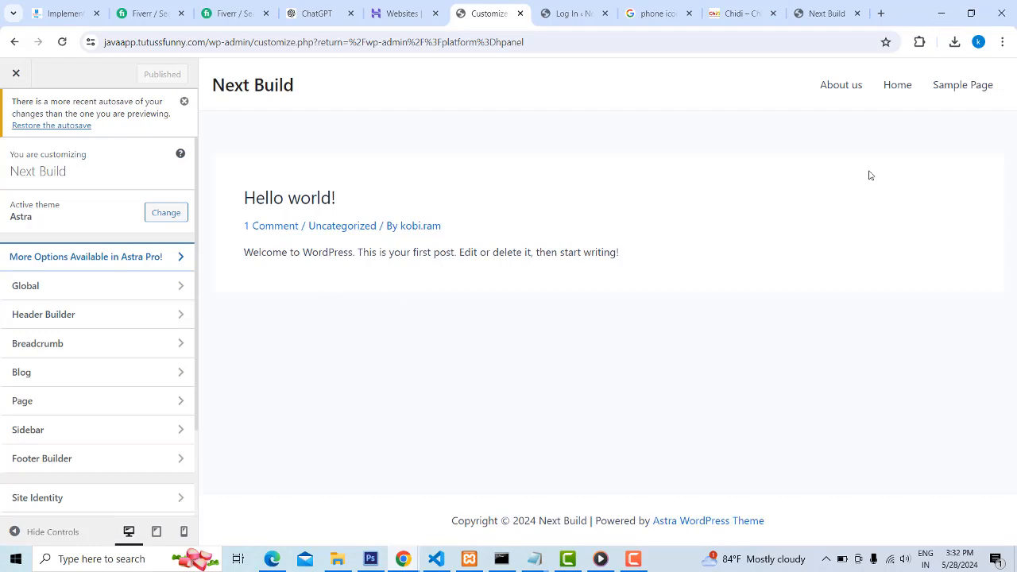
{"action": "left_click", "coordinate": [179, 317]}
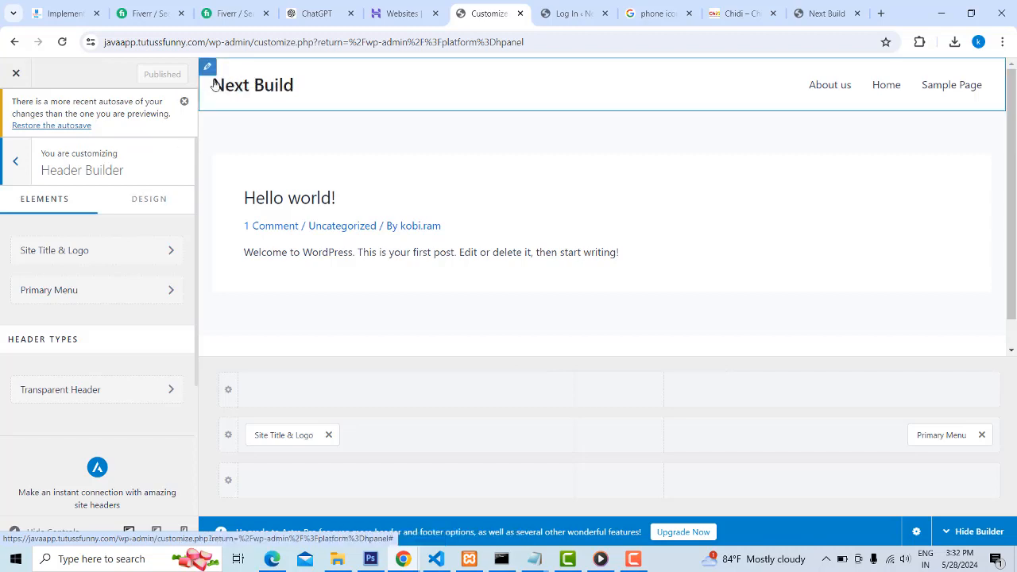
{"action": "left_click", "coordinate": [15, 163]}
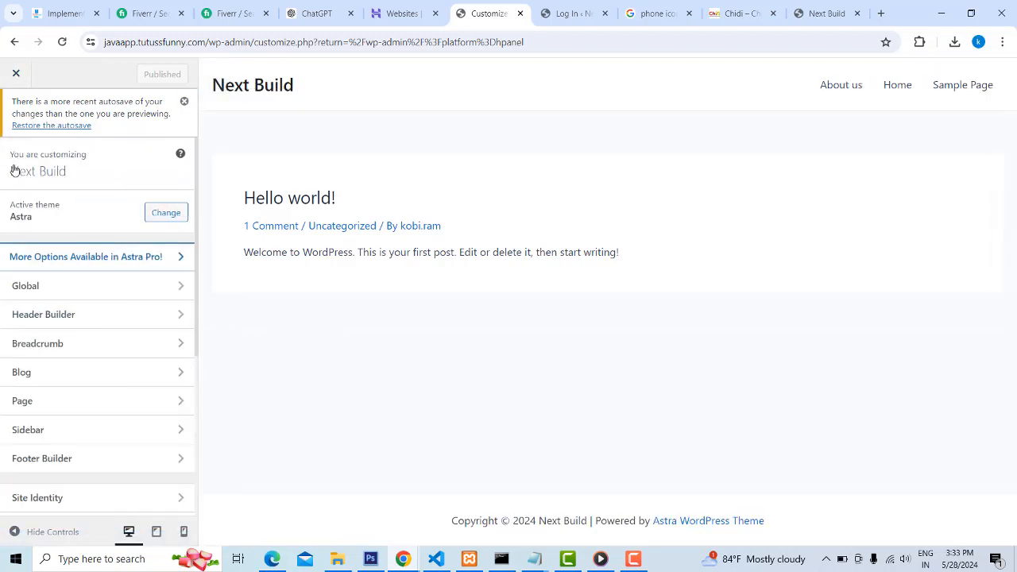
{"action": "left_click", "coordinate": [17, 74]}
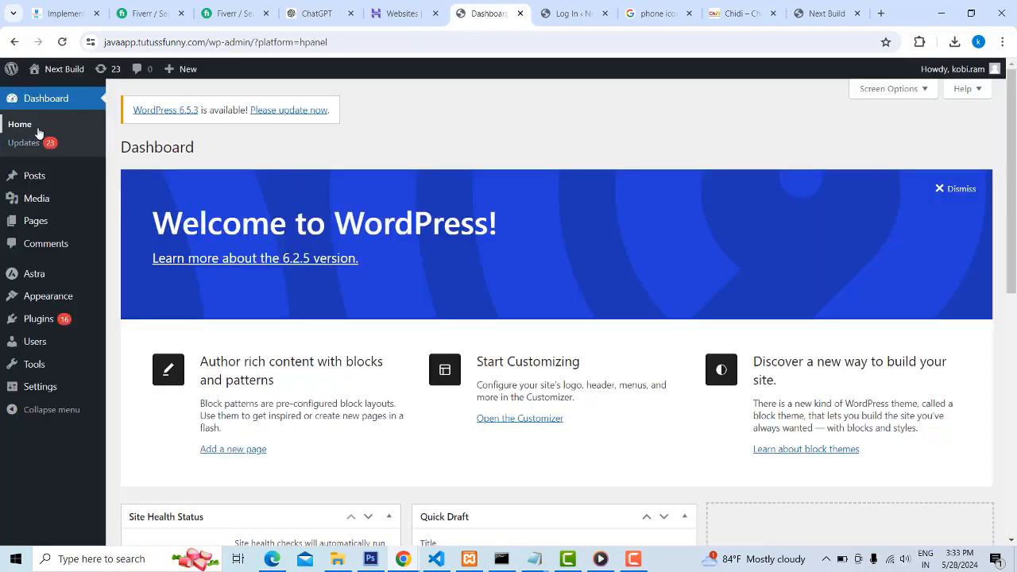
{"action": "mouse_move", "coordinate": [47, 306]}
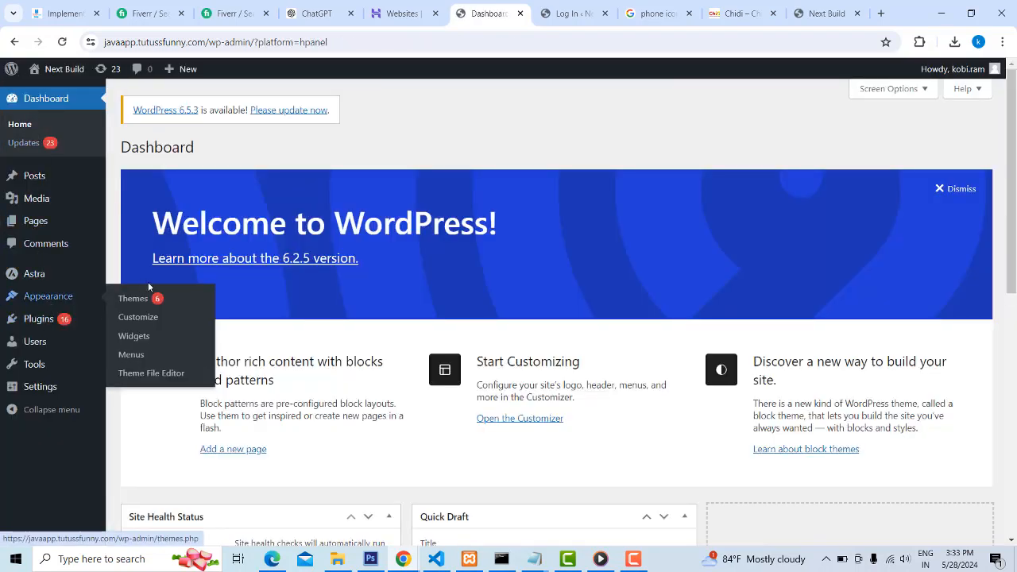
Open the Site Title & Logo settings in the Customizer's Header Builder and re-enter the site title as "Next Build"
{"action": "left_click", "coordinate": [140, 318]}
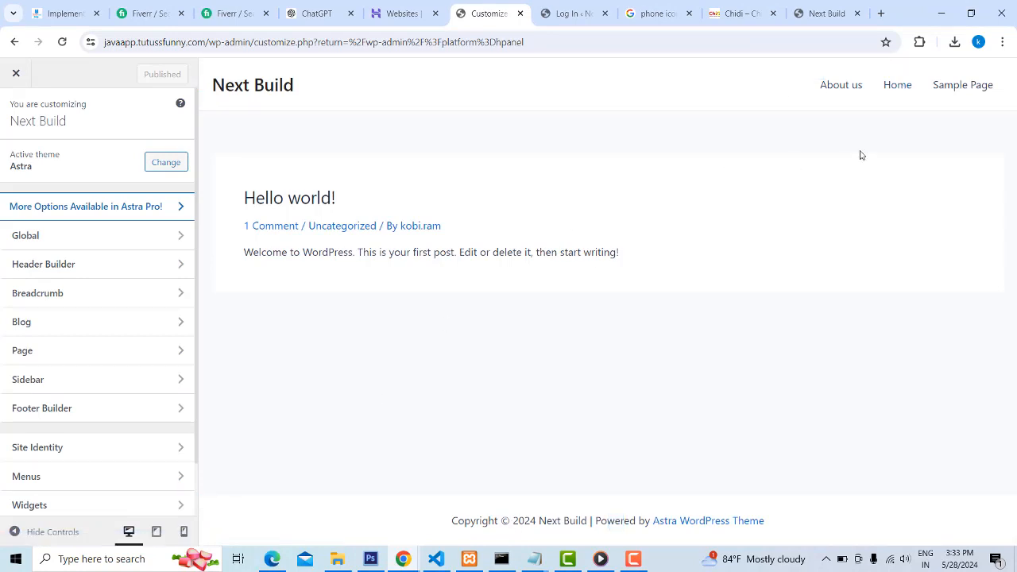
{"action": "left_click", "coordinate": [178, 270]}
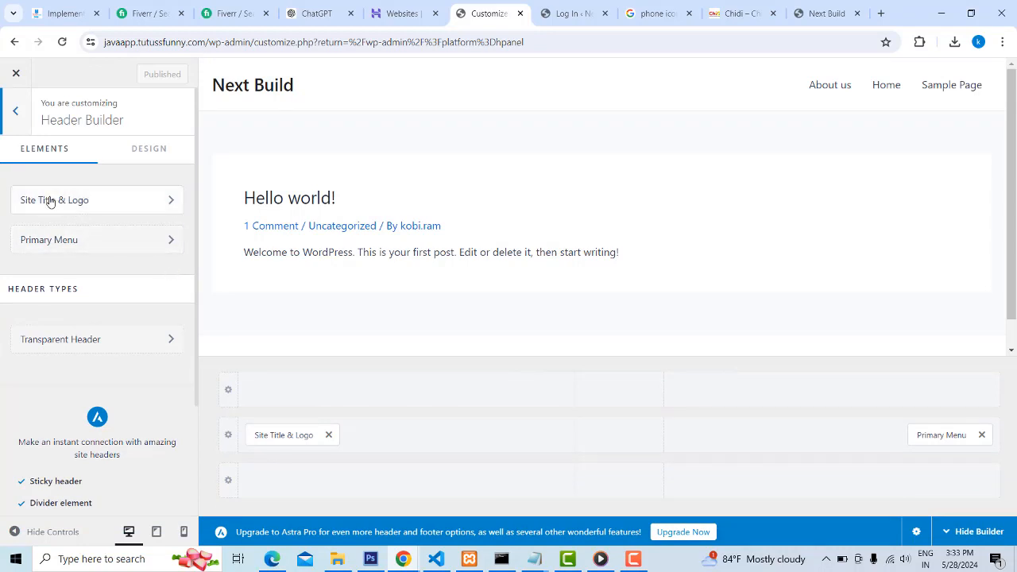
{"action": "left_click", "coordinate": [123, 205]}
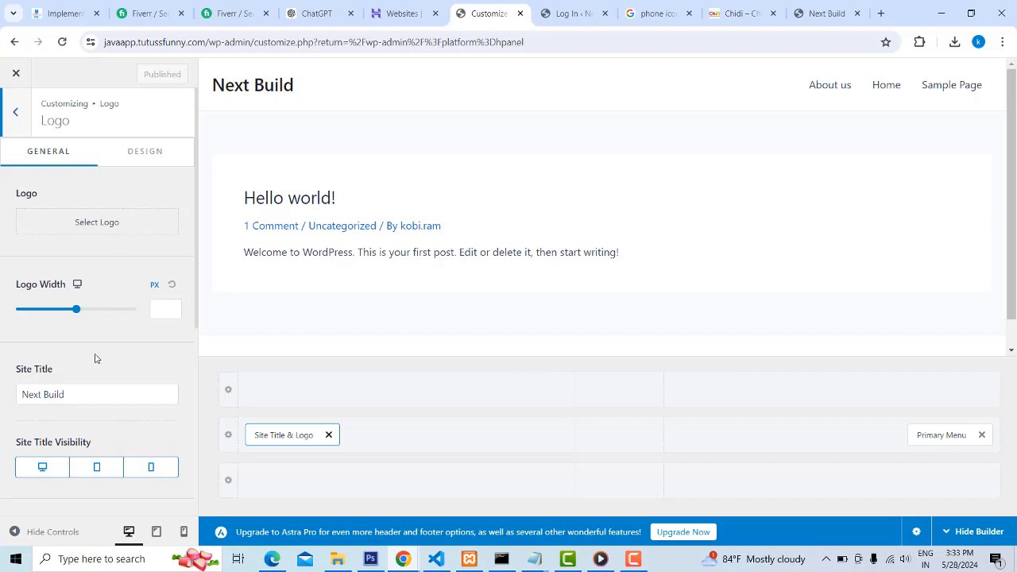
{"action": "triple_click", "coordinate": [70, 395]}
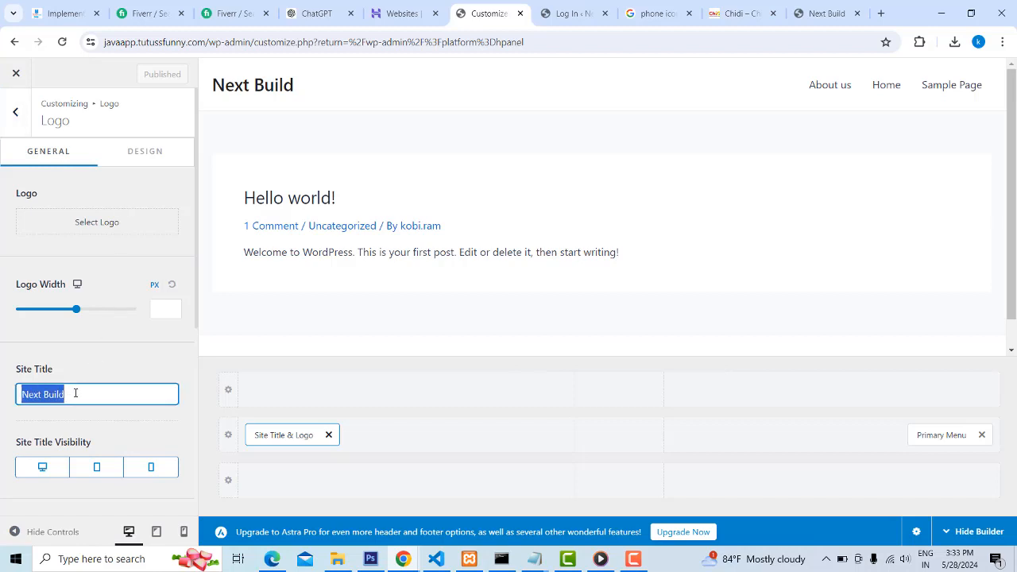
{"action": "key", "text": "BackSpace"}
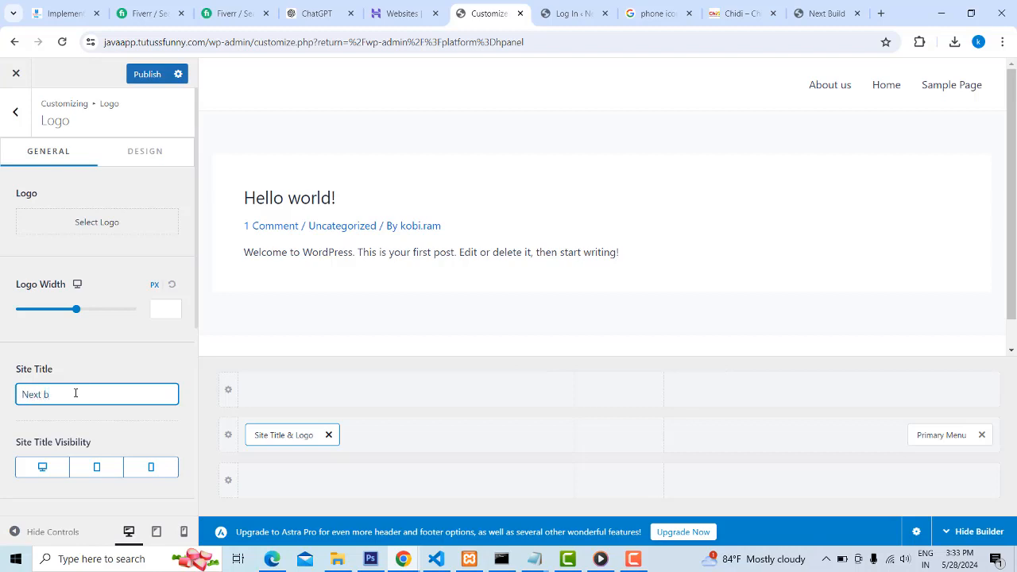
{"action": "type", "text": "Next Build"}
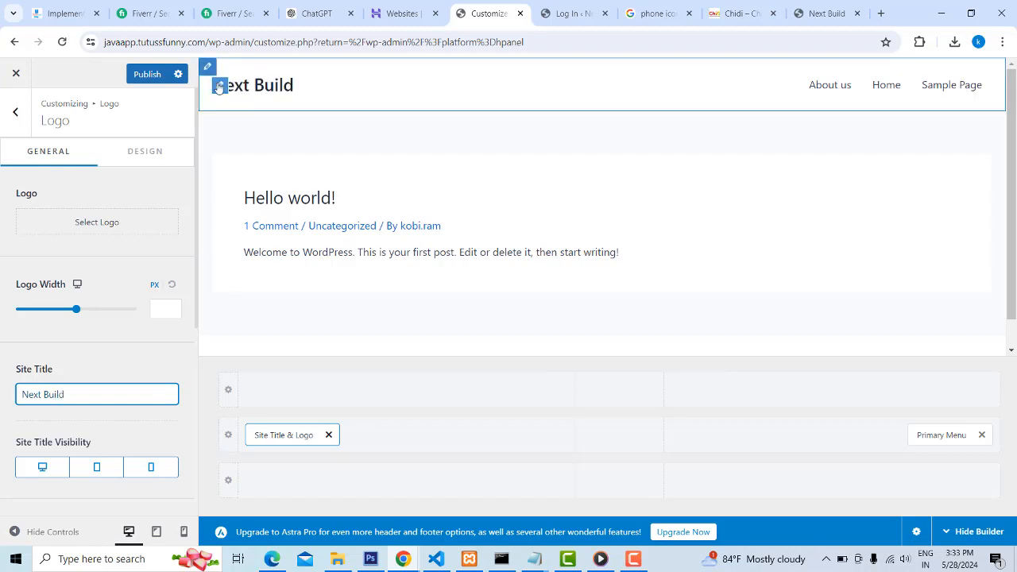
Upload the orange skyline image "1" from the web folder and select it as the site logo
{"action": "left_click", "coordinate": [91, 224]}
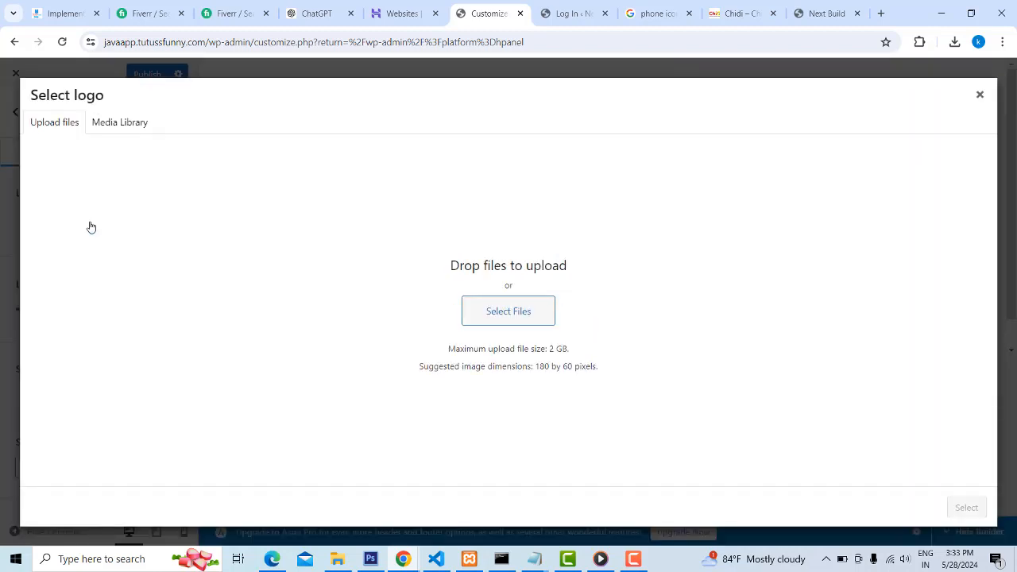
{"action": "left_click", "coordinate": [501, 316]}
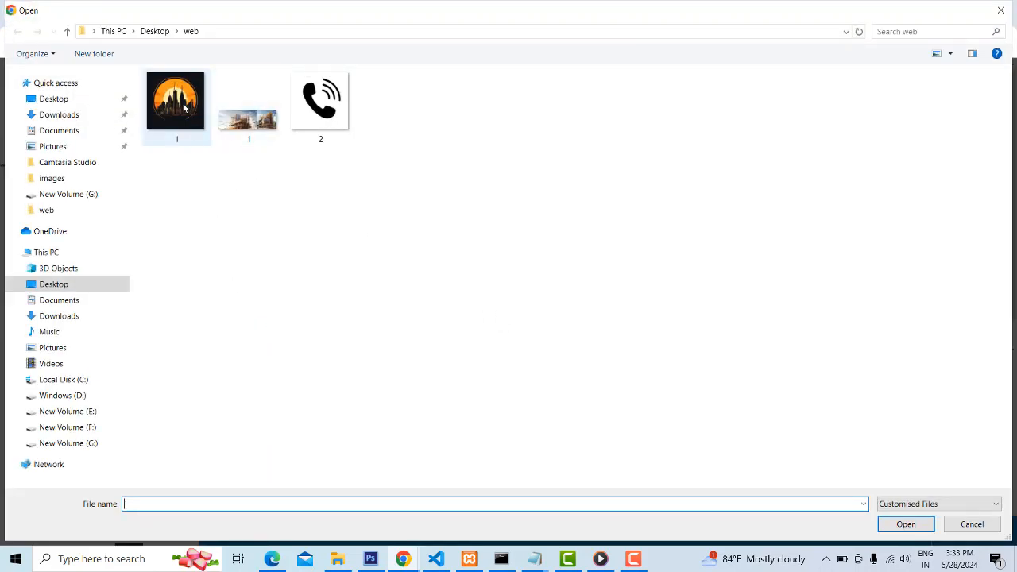
{"action": "left_click", "coordinate": [181, 106]}
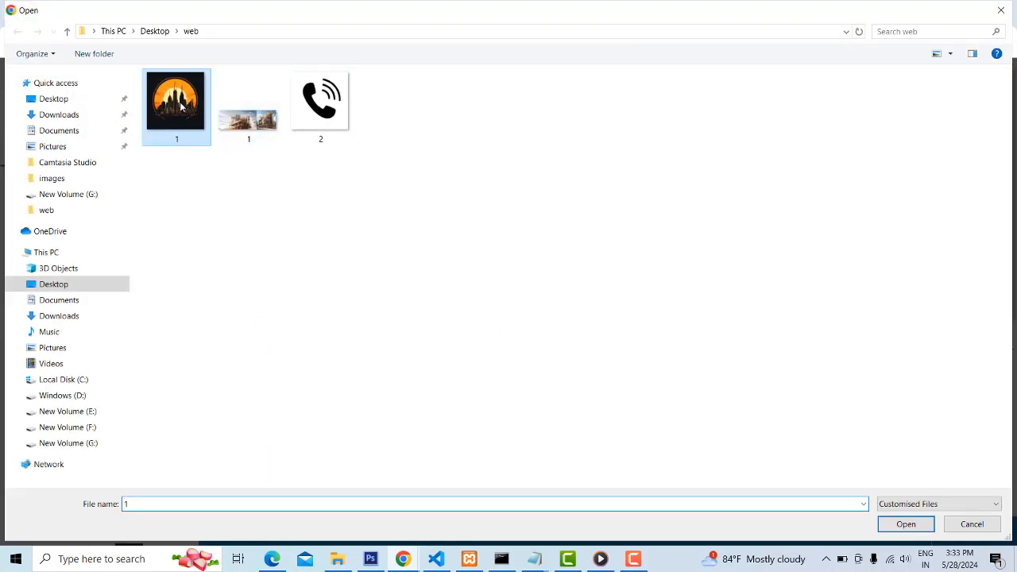
{"action": "double_click", "coordinate": [182, 106]}
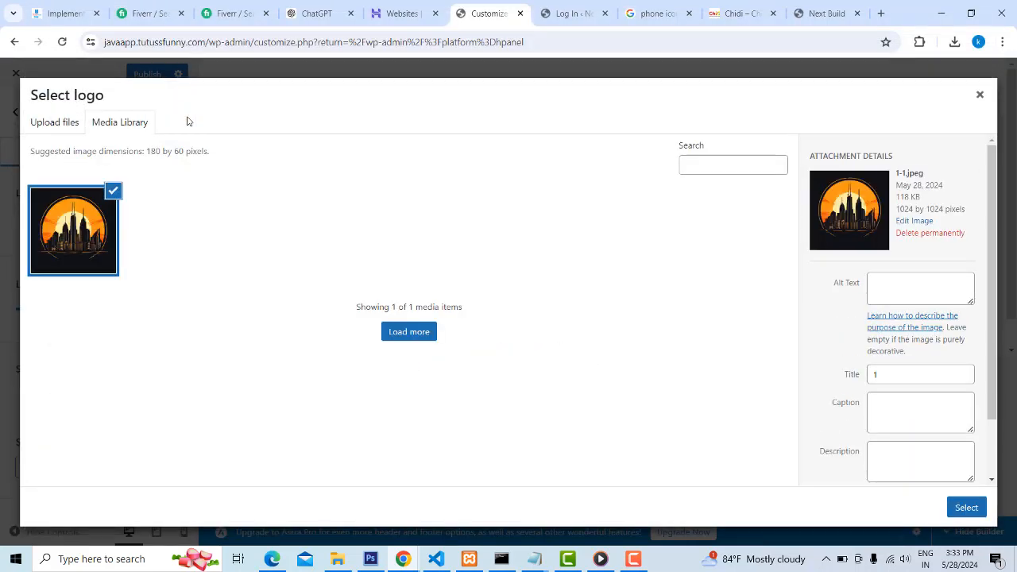
{"action": "left_click", "coordinate": [965, 507]}
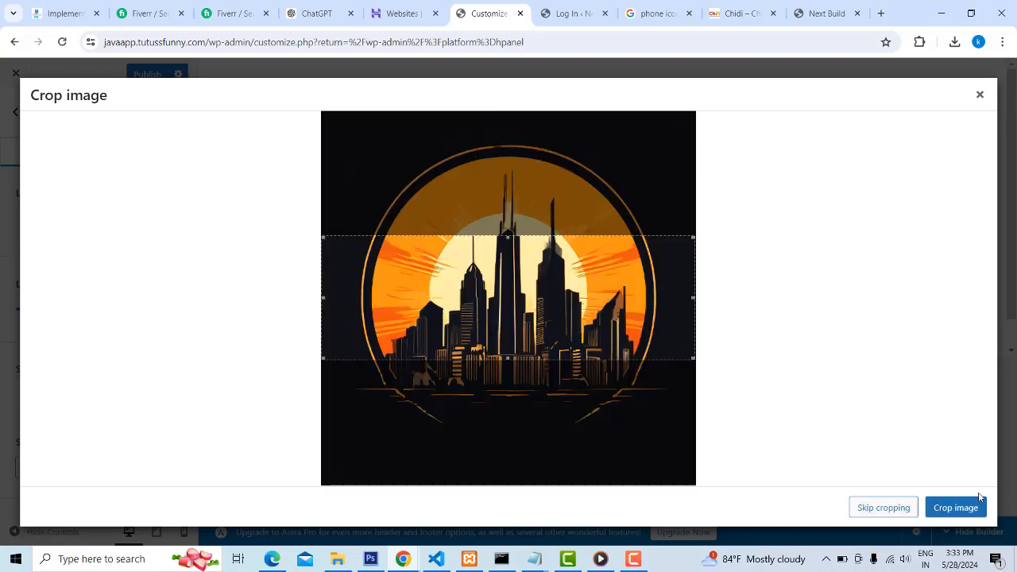
Crop the logo image closely around the skyline circle, trimming the black margins on all four sides
{"action": "left_click_drag", "start_coordinate": [507, 236], "coordinate": [508, 144]}
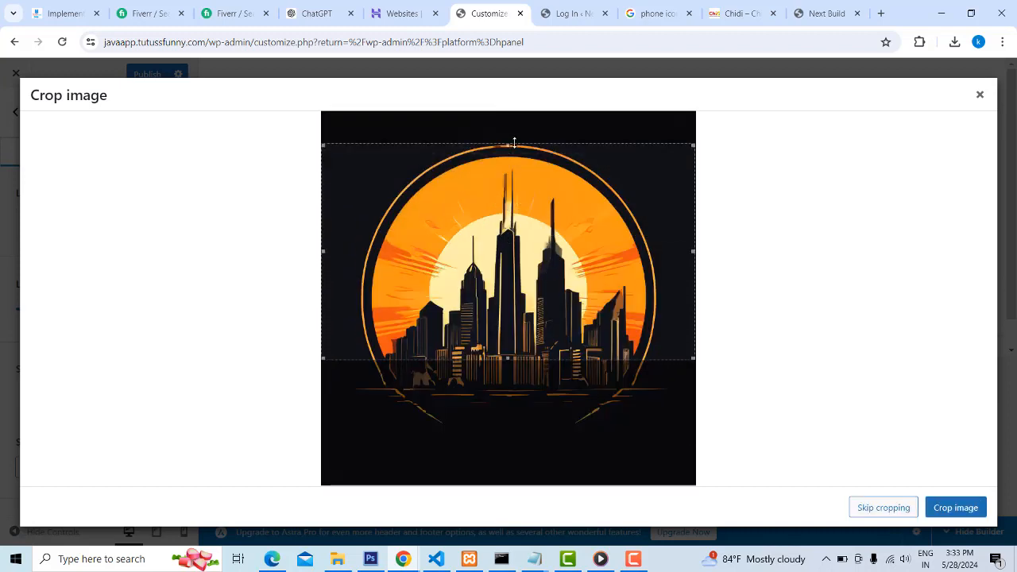
{"action": "left_click_drag", "start_coordinate": [507, 357], "coordinate": [508, 426]}
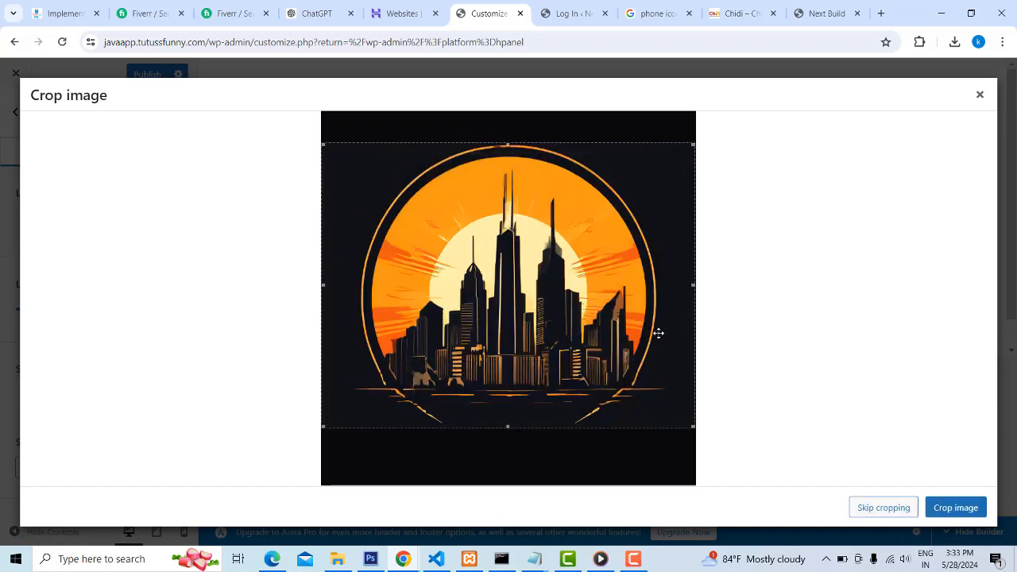
{"action": "left_click_drag", "start_coordinate": [674, 290], "coordinate": [620, 287]}
{"action": "left_click_drag", "start_coordinate": [328, 288], "coordinate": [385, 287]}
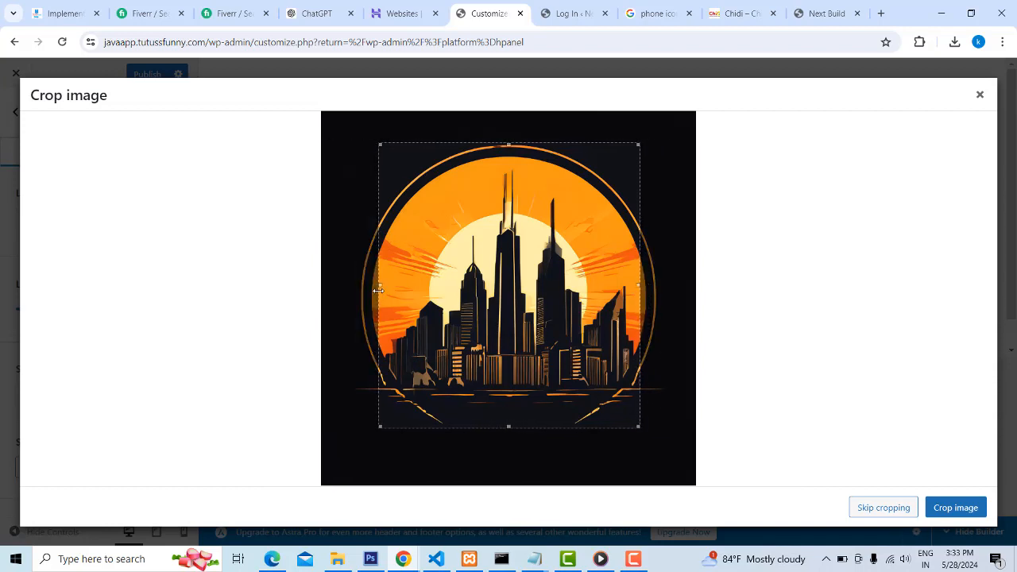
{"action": "left_click", "coordinate": [950, 509]}
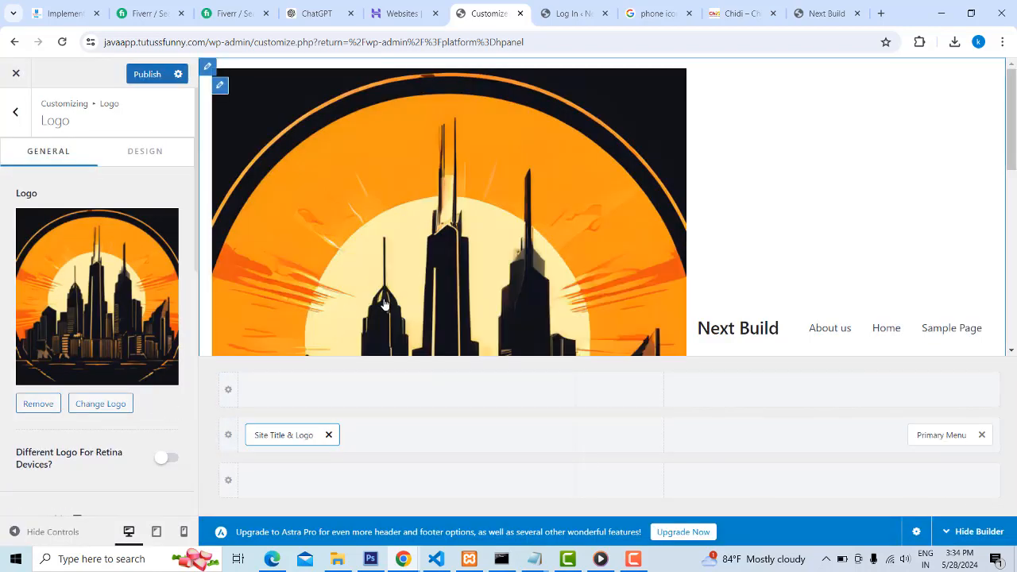
Set the logo width to 55 px
{"action": "scroll", "coordinate": [82, 294], "scroll_direction": "down", "scroll_amount": 3}
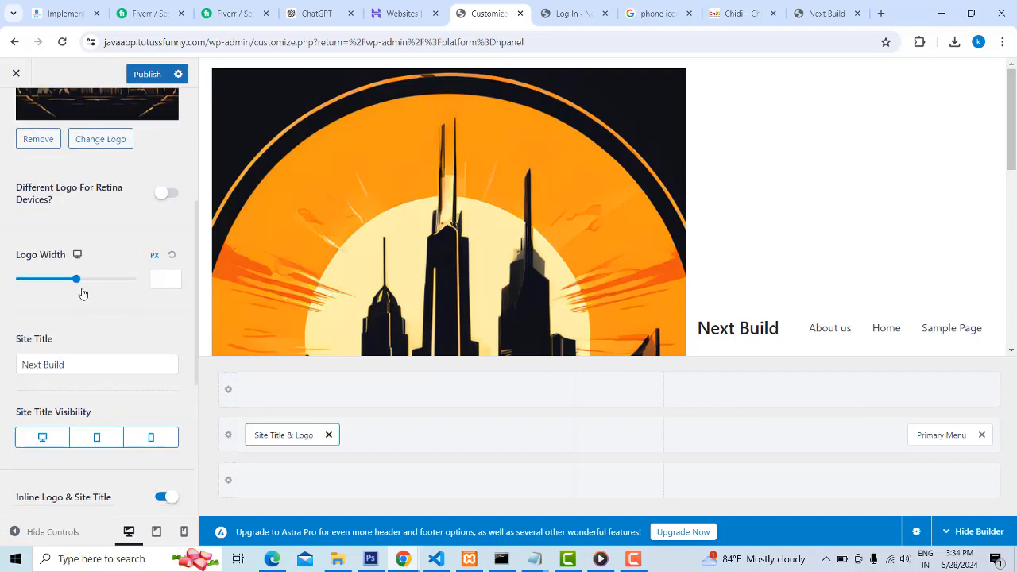
{"action": "left_click_drag", "start_coordinate": [76, 280], "coordinate": [32, 292]}
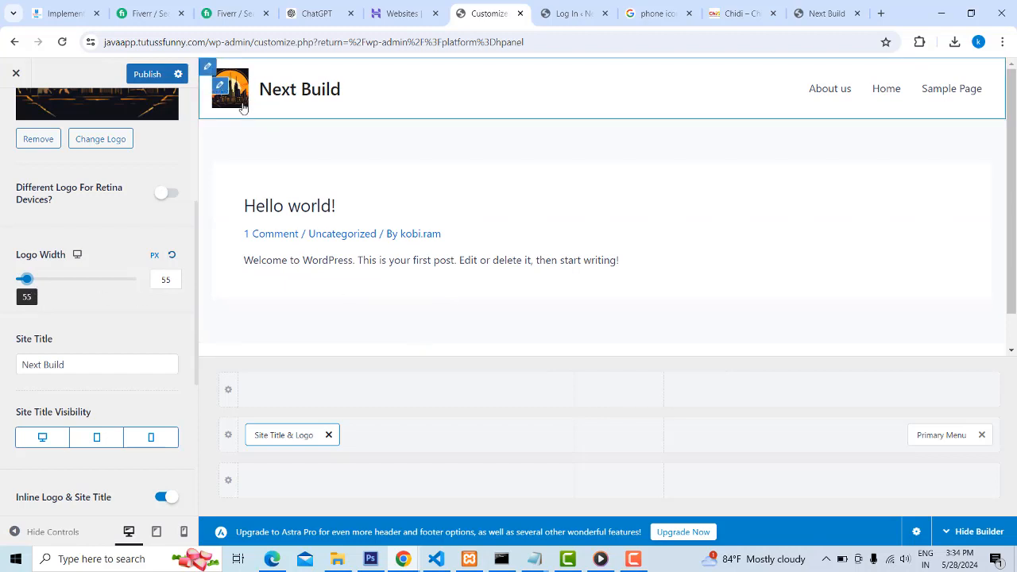
{"action": "scroll", "coordinate": [136, 299], "scroll_direction": "down", "scroll_amount": 3}
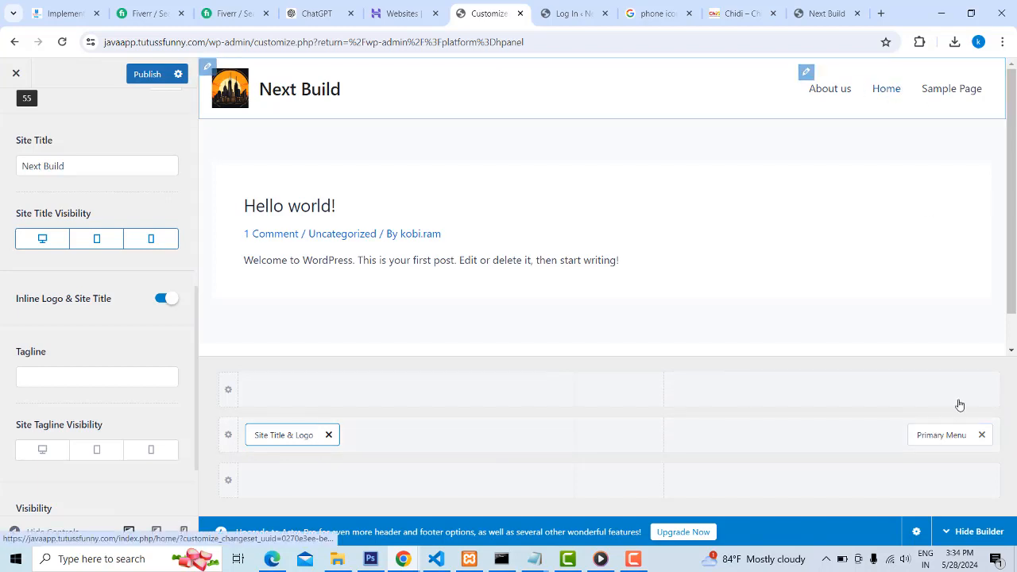
Move the Primary Menu directly beside Site Title & Logo in the middle header row and publish the changes
{"action": "left_click_drag", "start_coordinate": [942, 433], "coordinate": [618, 448]}
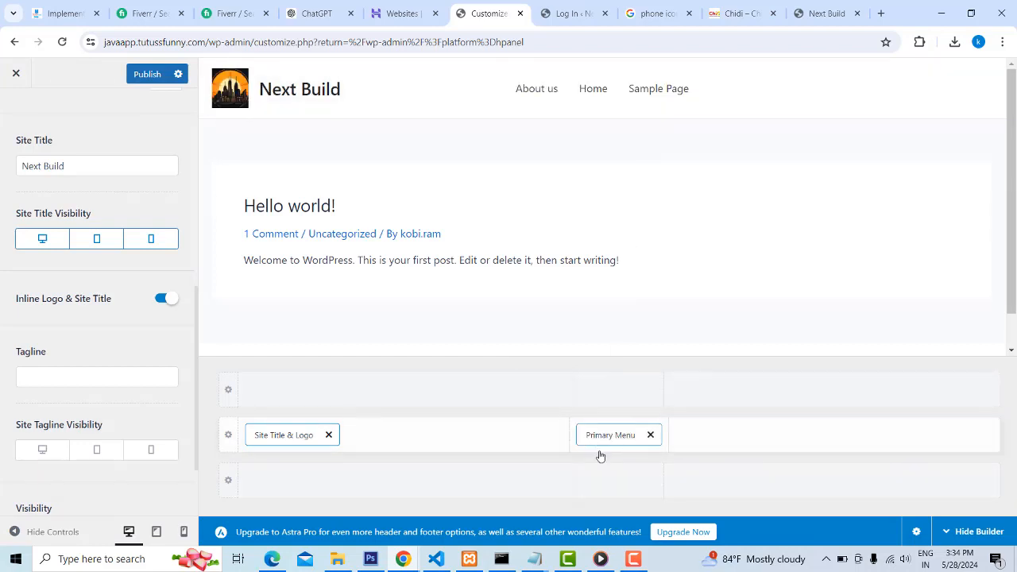
{"action": "left_click_drag", "start_coordinate": [598, 433], "coordinate": [392, 452]}
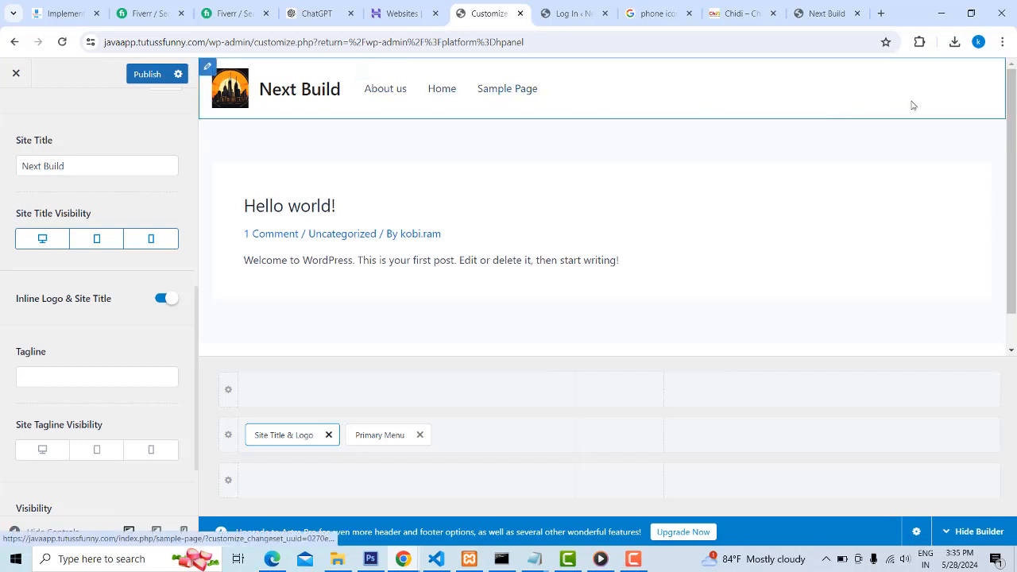
{"action": "scroll", "coordinate": [95, 295], "scroll_direction": "down", "scroll_amount": 2}
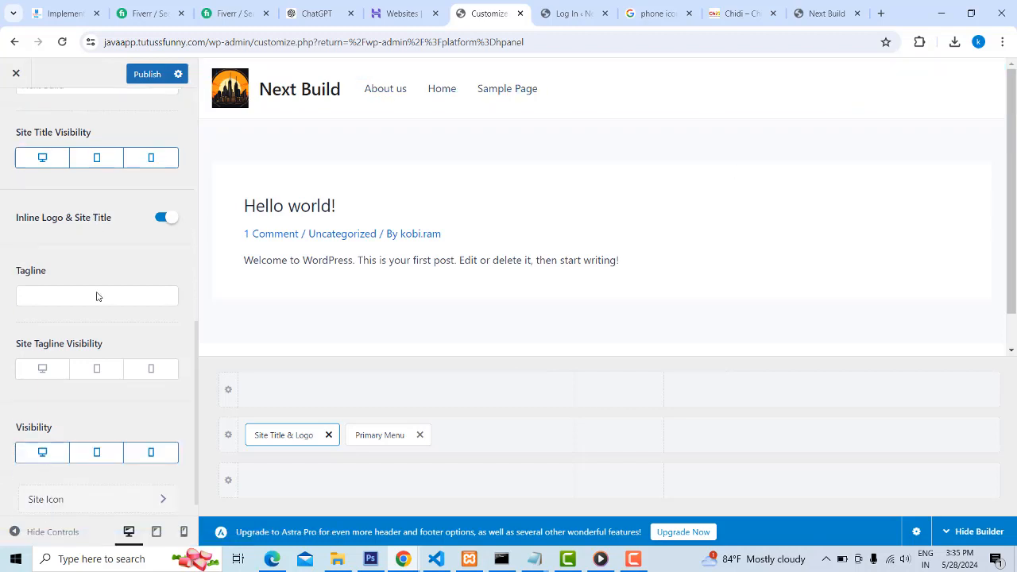
{"action": "scroll", "coordinate": [99, 286], "scroll_direction": "up", "scroll_amount": 5}
{"action": "scroll", "coordinate": [101, 278], "scroll_direction": "up", "scroll_amount": 2}
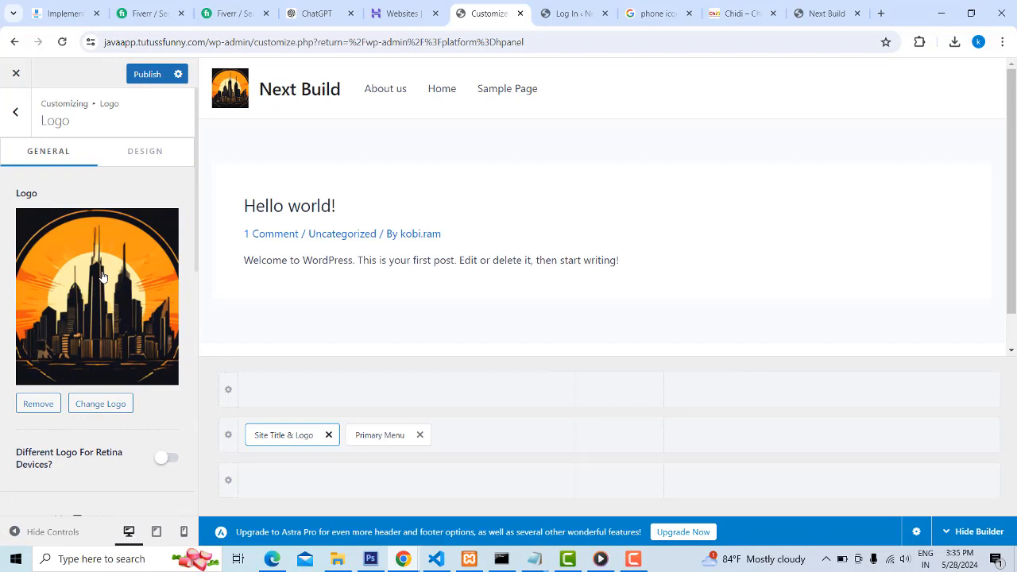
{"action": "left_click", "coordinate": [138, 75]}
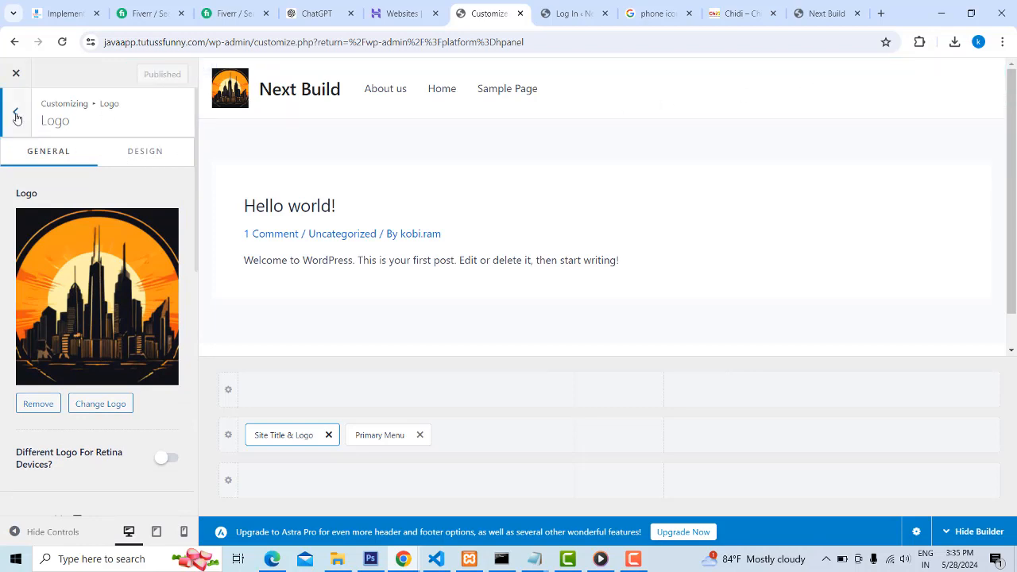
Add an HTML 1 element to the right section of the middle header row and open its settings
{"action": "scroll", "coordinate": [101, 206], "scroll_direction": "down", "scroll_amount": 2}
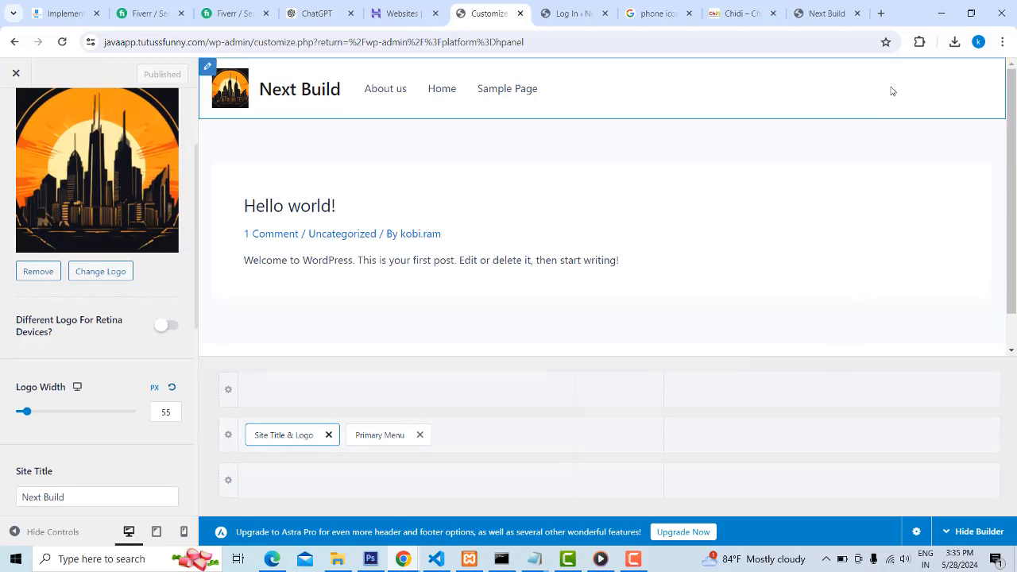
{"action": "left_click", "coordinate": [830, 436]}
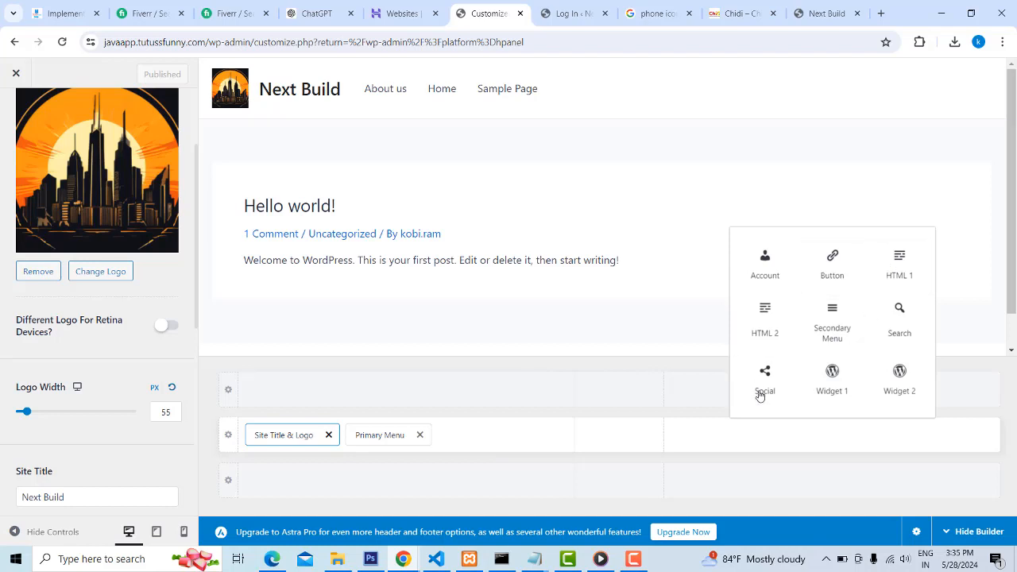
{"action": "left_click", "coordinate": [897, 269]}
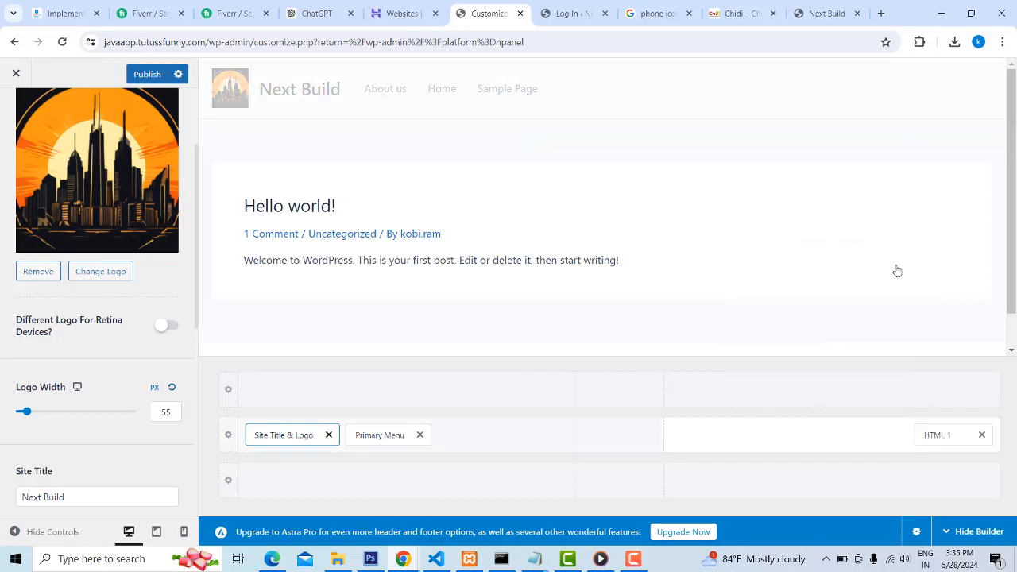
{"action": "left_click", "coordinate": [944, 437]}
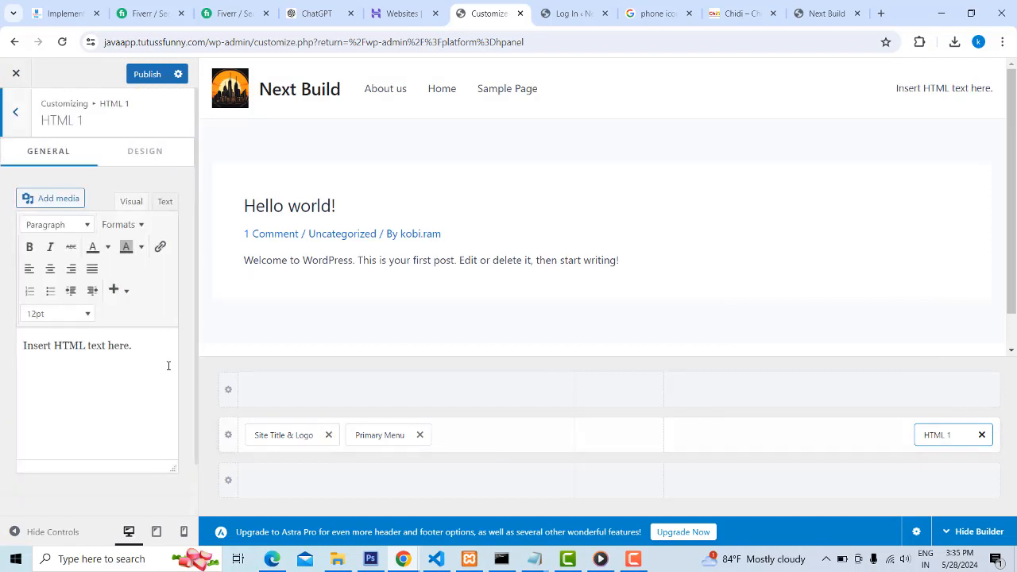
Replace the HTML 1 placeholder text with the company's phone number and make it bold
{"action": "triple_click", "coordinate": [138, 346]}
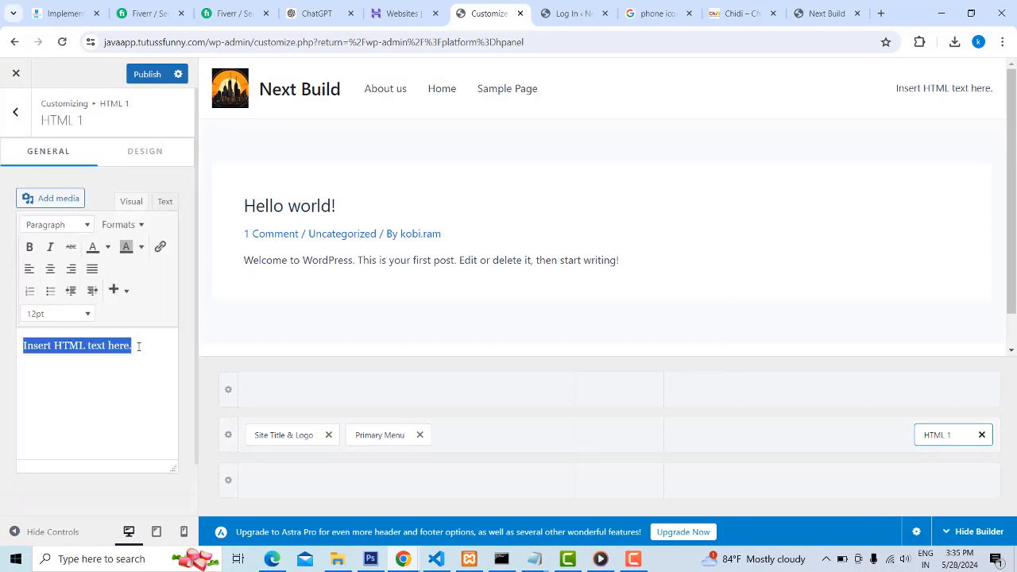
{"action": "key", "text": "BackSpace"}
{"action": "type", "text": "+94 2213123"}
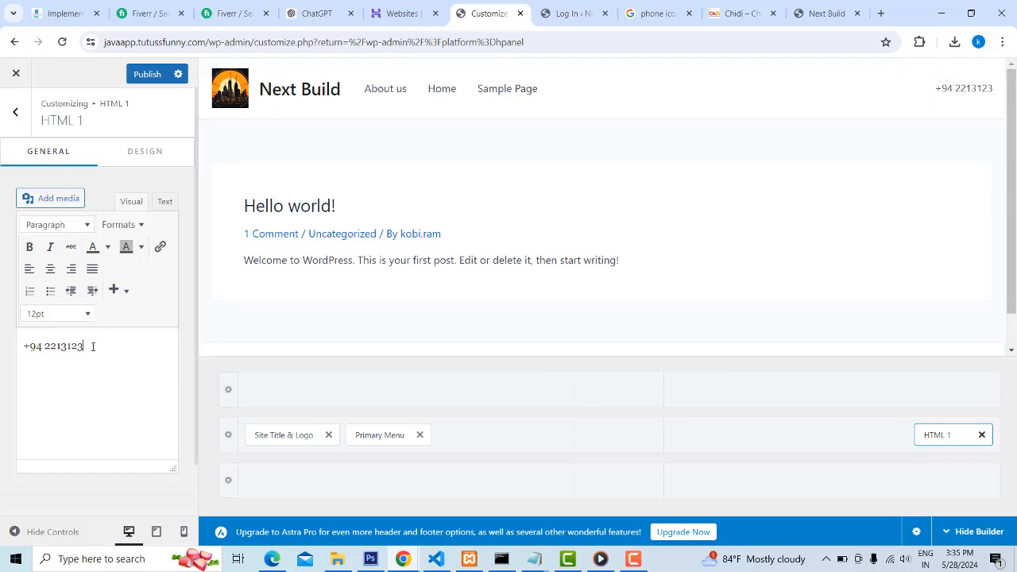
{"action": "left_click_drag", "start_coordinate": [90, 346], "coordinate": [17, 347]}
{"action": "left_click", "coordinate": [29, 247]}
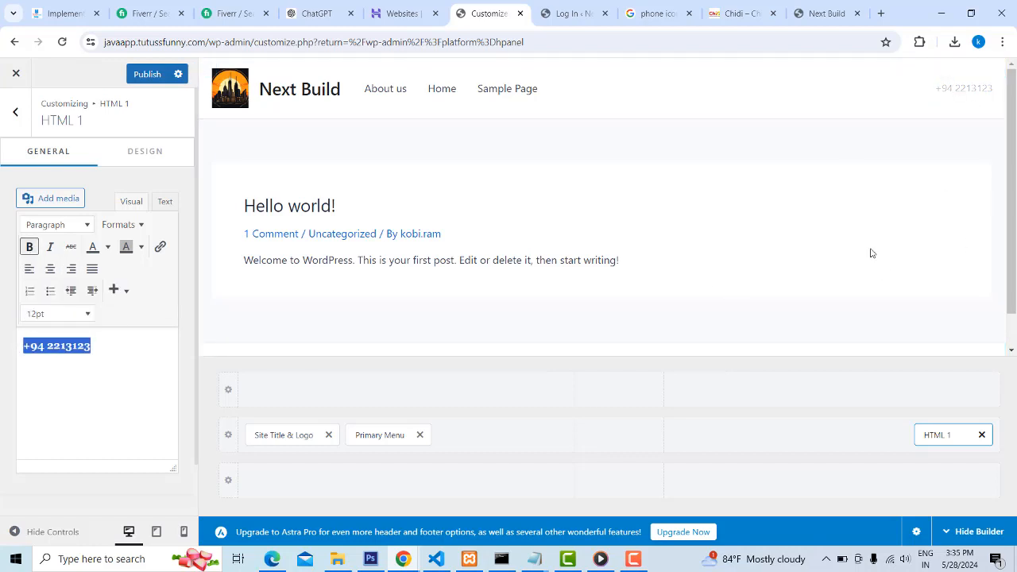
Upload the phone icon image "2" from the web folder and insert it before the phone number in HTML 1
{"action": "left_click", "coordinate": [24, 346]}
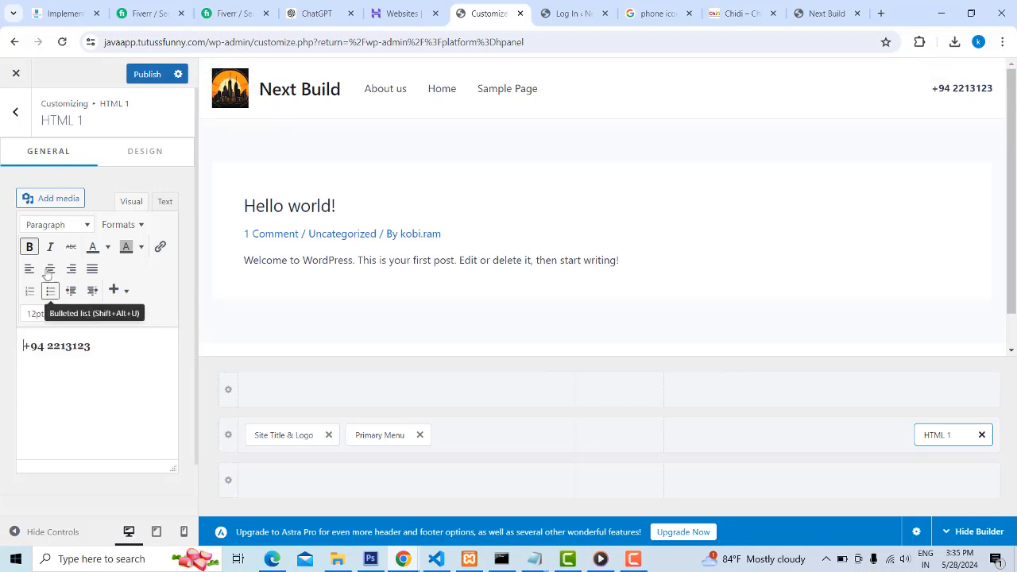
{"action": "left_click", "coordinate": [42, 202]}
{"action": "left_click", "coordinate": [182, 124]}
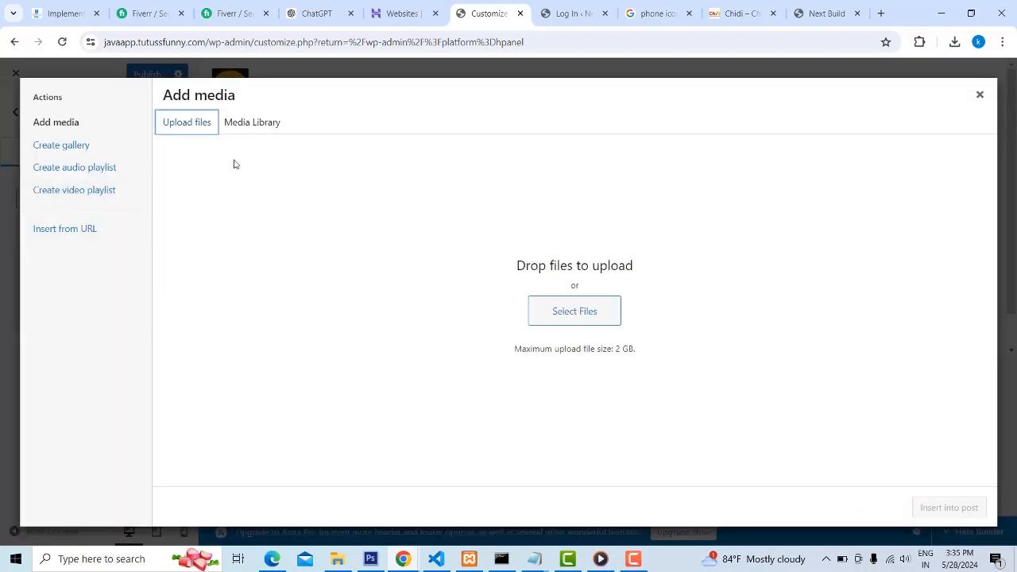
{"action": "left_click", "coordinate": [558, 317]}
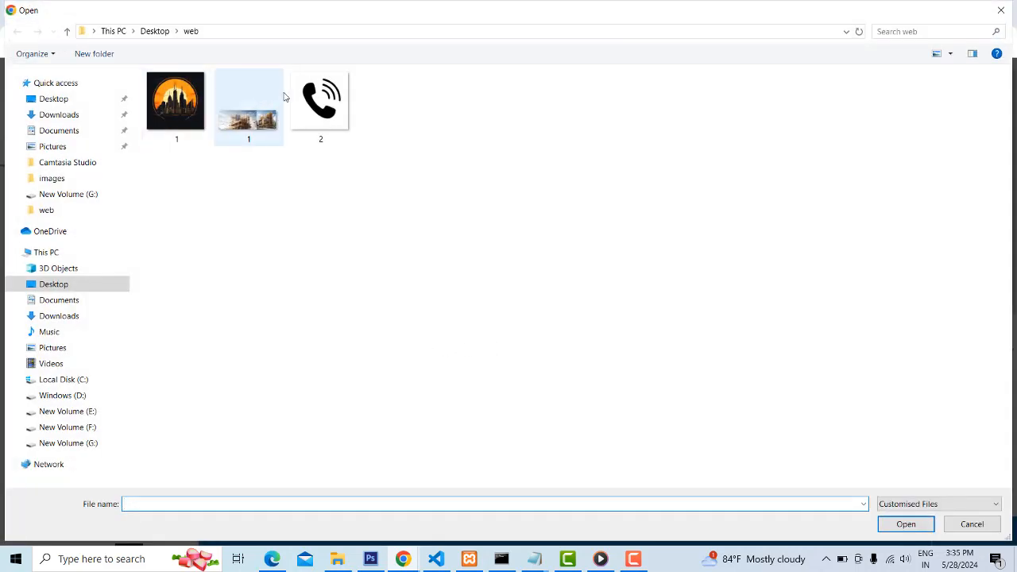
{"action": "double_click", "coordinate": [310, 97]}
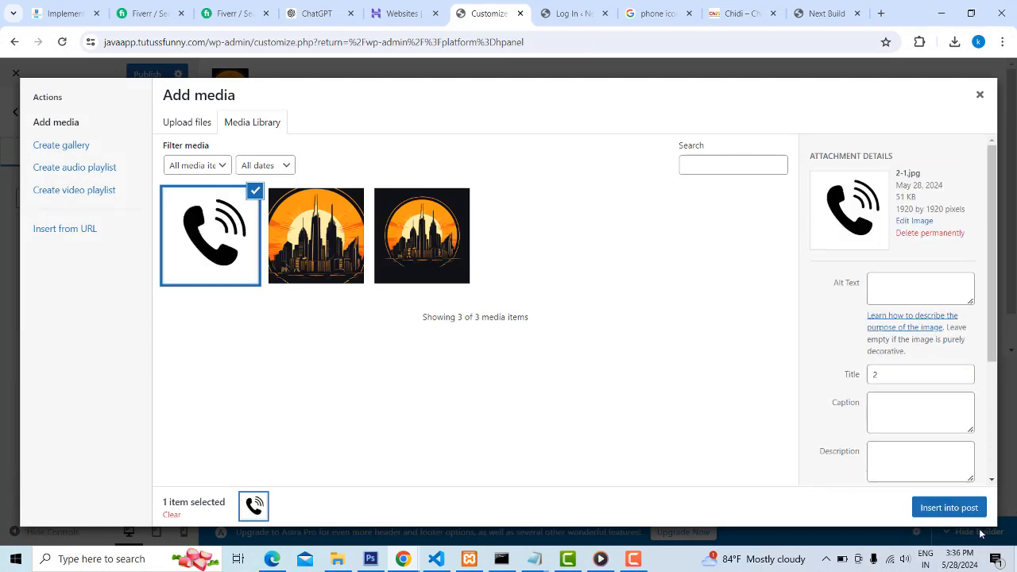
{"action": "left_click", "coordinate": [948, 506]}
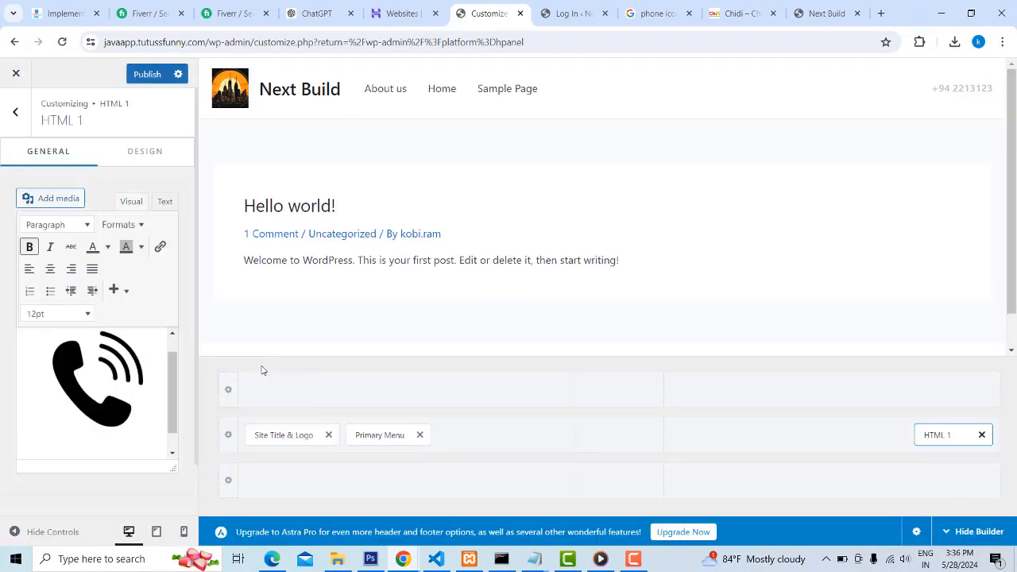
Shrink the phone icon in HTML 1 to a small size close to the height of the phone number text
{"action": "left_click", "coordinate": [94, 385]}
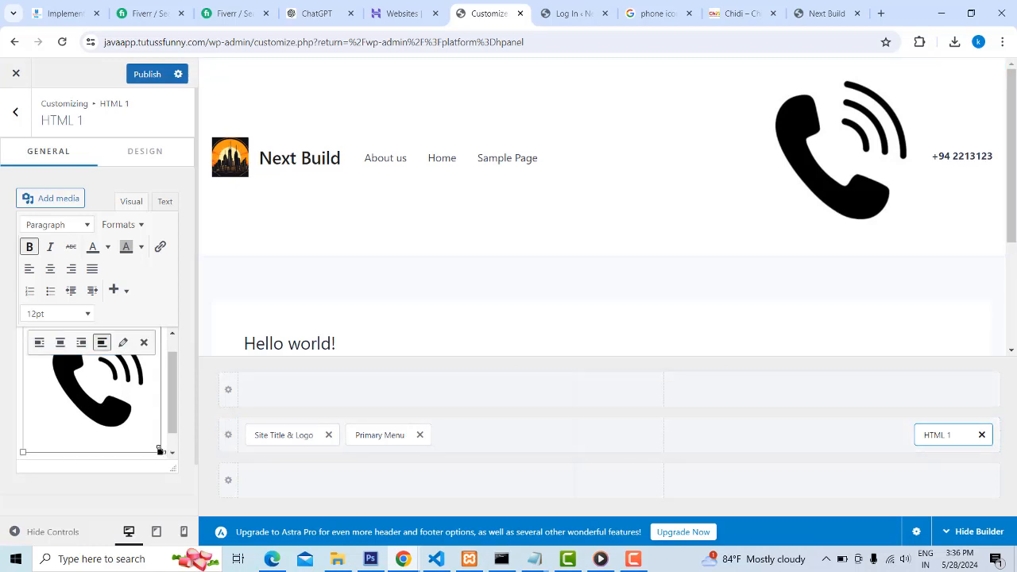
{"action": "left_click_drag", "start_coordinate": [160, 453], "coordinate": [59, 372]}
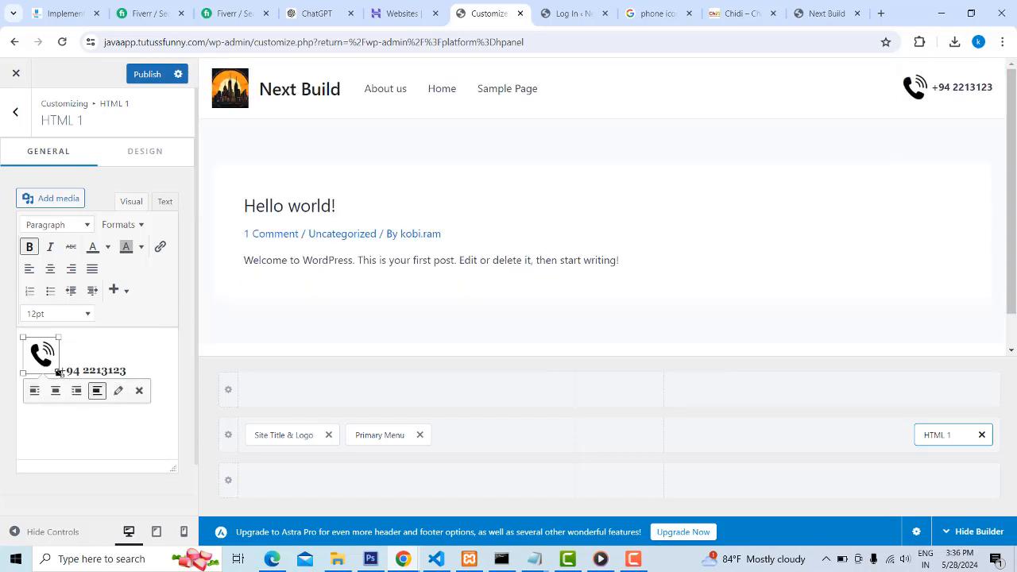
{"action": "left_click_drag", "start_coordinate": [58, 372], "coordinate": [47, 362]}
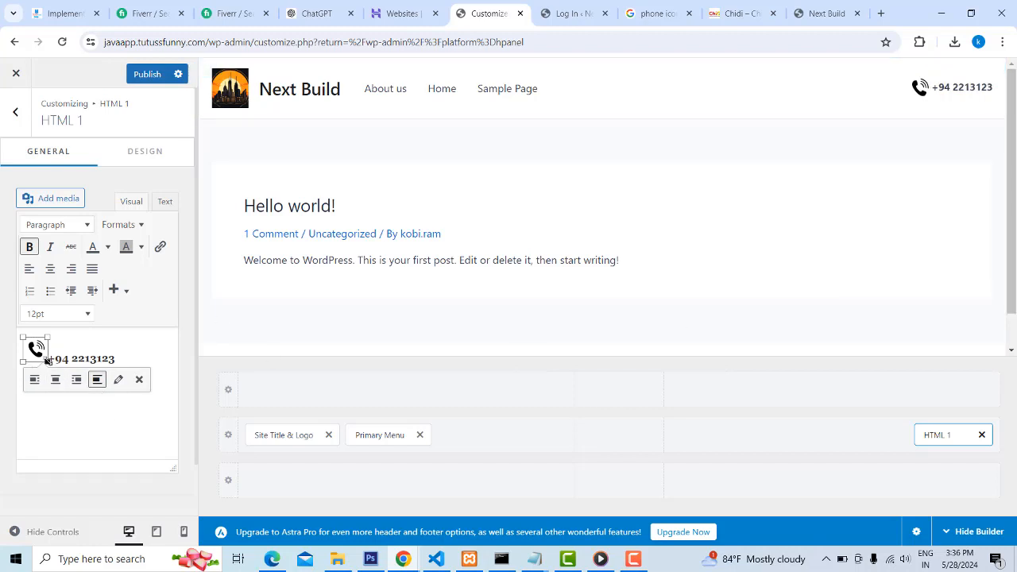
{"action": "left_click_drag", "start_coordinate": [46, 360], "coordinate": [43, 357]}
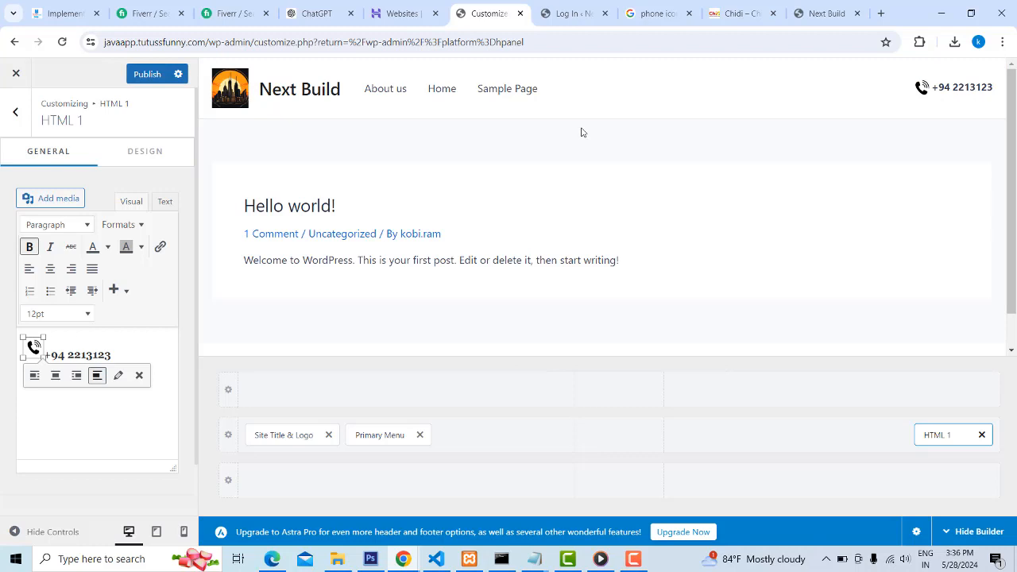
Center-align the icon and phone number in HTML 1 and publish the header changes
{"action": "left_click_drag", "start_coordinate": [110, 349], "coordinate": [2, 336]}
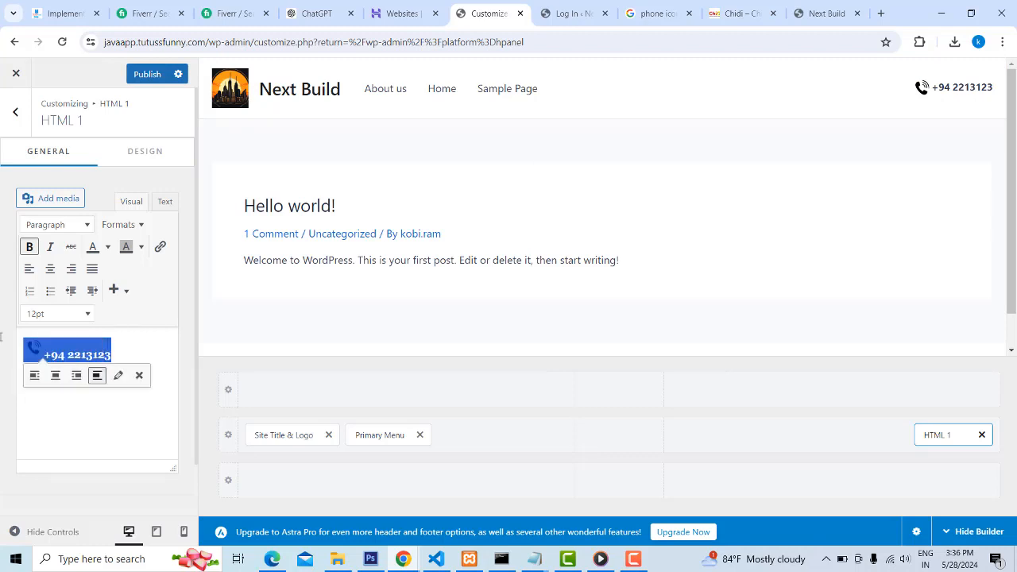
{"action": "left_click", "coordinate": [50, 270]}
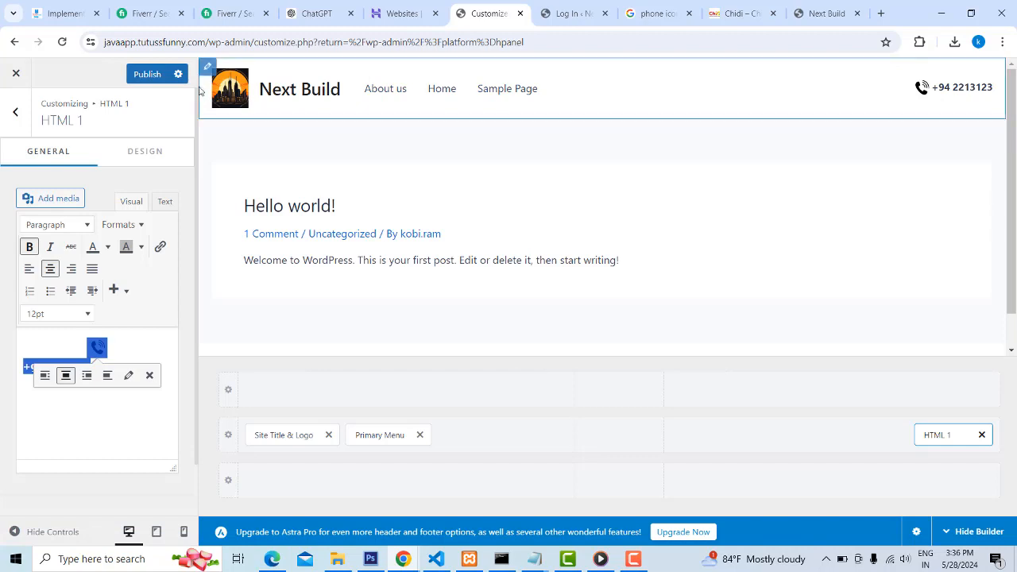
{"action": "left_click", "coordinate": [151, 81]}
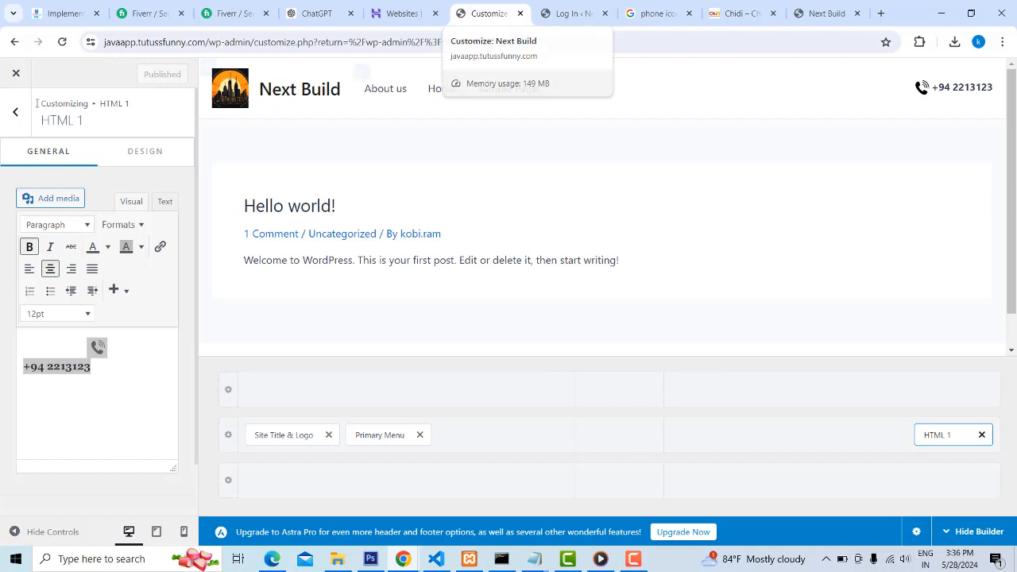
Leave the customizer and open the Menus management page in the WordPress admin
{"action": "left_click", "coordinate": [15, 76]}
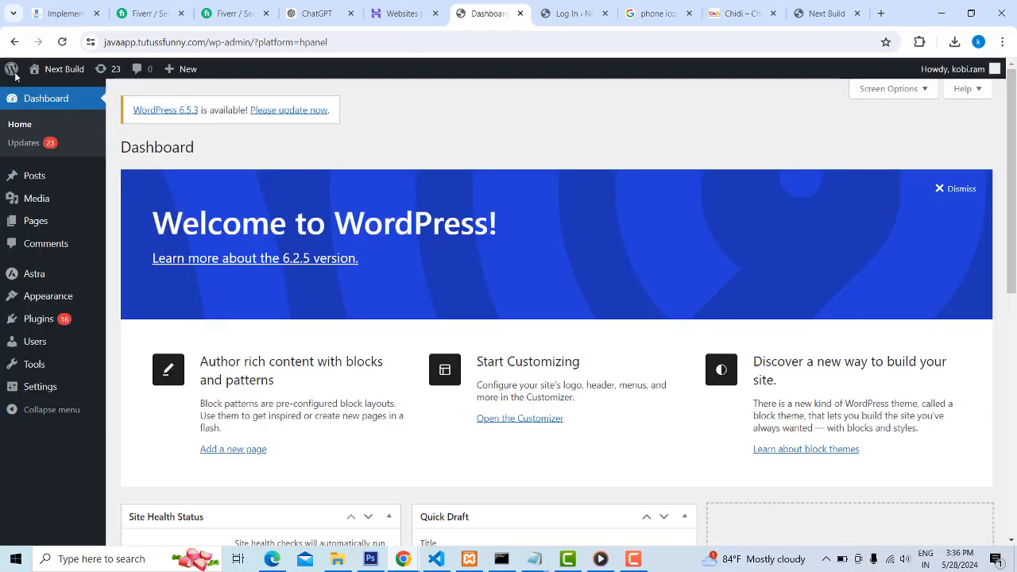
{"action": "mouse_move", "coordinate": [59, 301]}
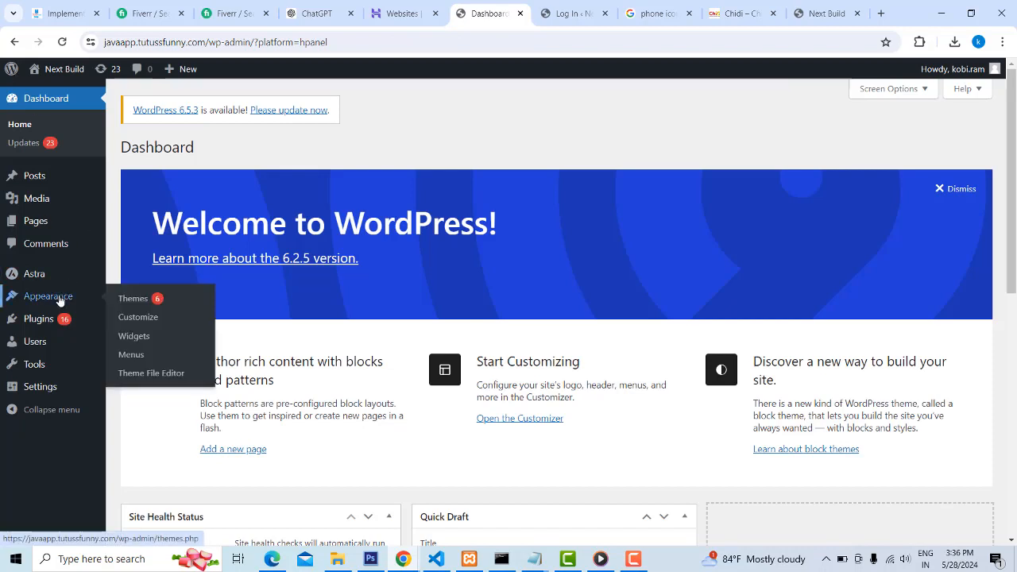
{"action": "left_click", "coordinate": [134, 356]}
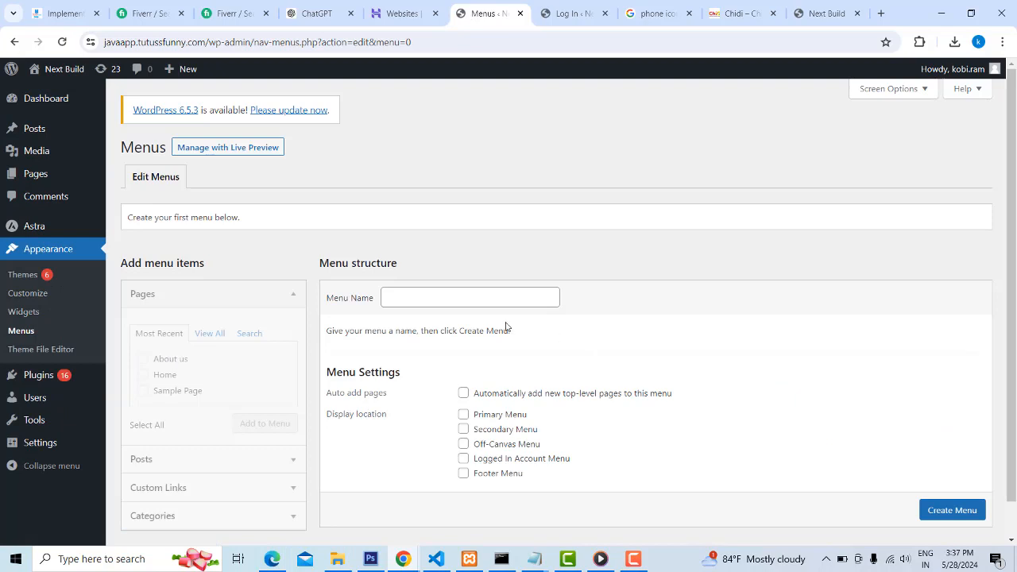
{"action": "left_click", "coordinate": [468, 294]}
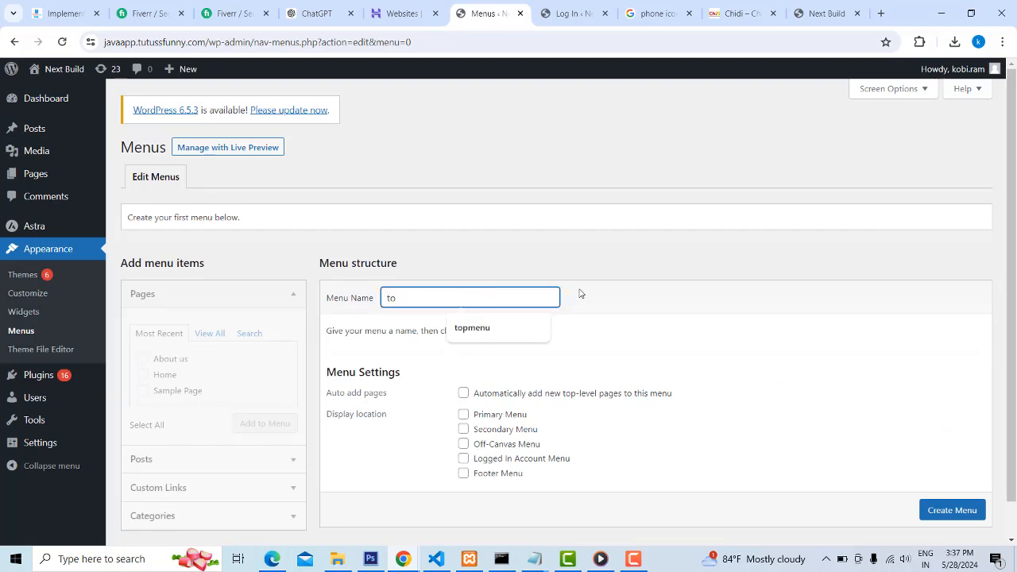
{"action": "left_click", "coordinate": [623, 280]}
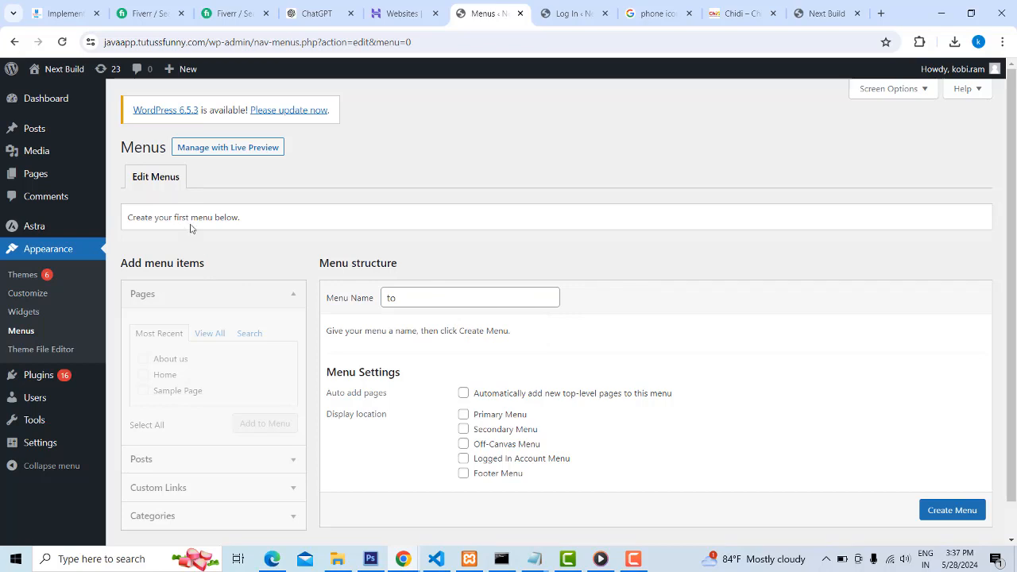
{"action": "scroll", "coordinate": [191, 229], "scroll_direction": "down", "scroll_amount": 1}
{"action": "left_click", "coordinate": [25, 339]}
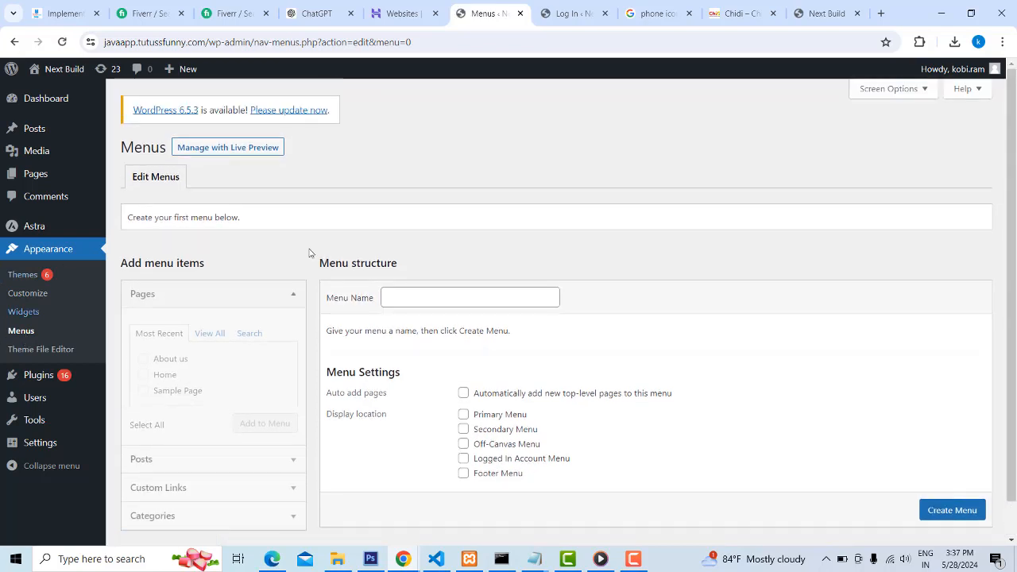
Create a new navigation menu named topmenu
{"action": "left_click", "coordinate": [408, 292]}
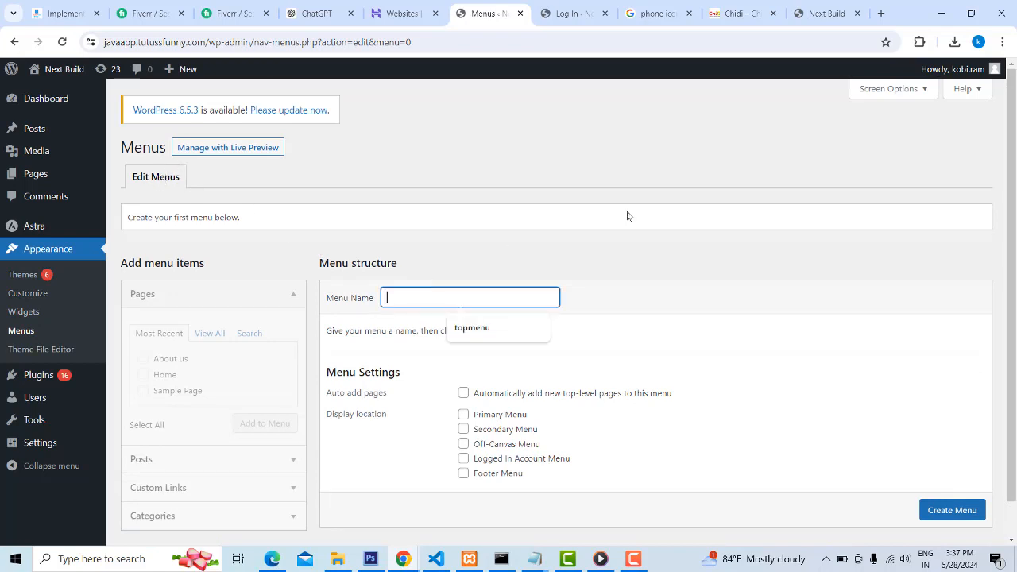
{"action": "left_click", "coordinate": [472, 331]}
{"action": "scroll", "coordinate": [706, 309], "scroll_direction": "down", "scroll_amount": 1}
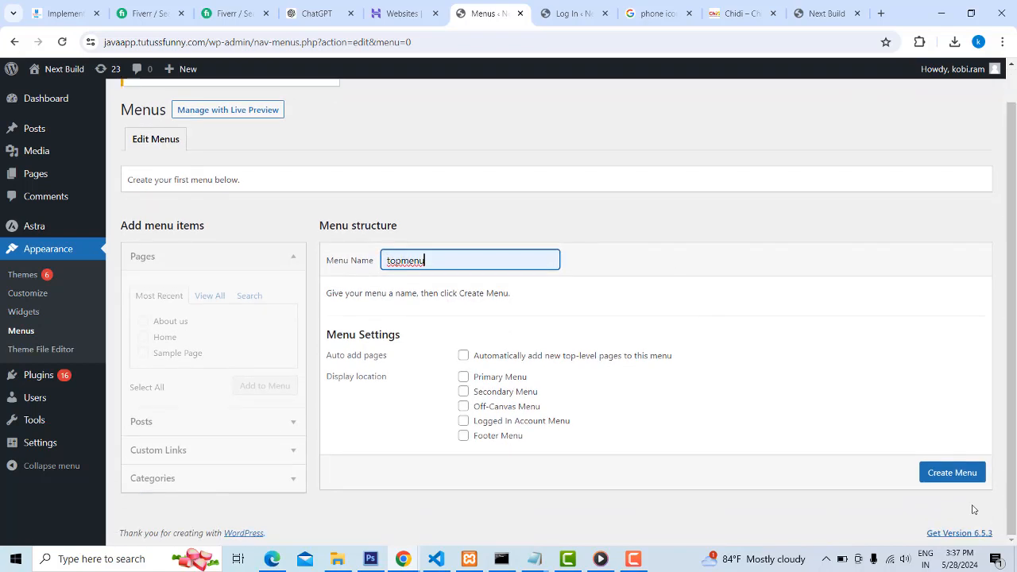
{"action": "left_click", "coordinate": [948, 474]}
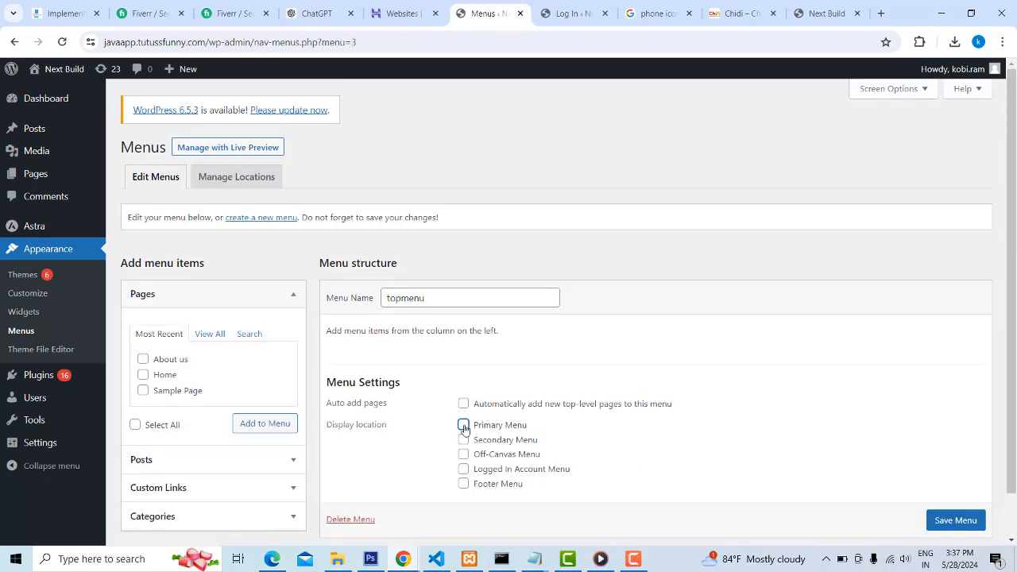
{"action": "left_click", "coordinate": [463, 425]}
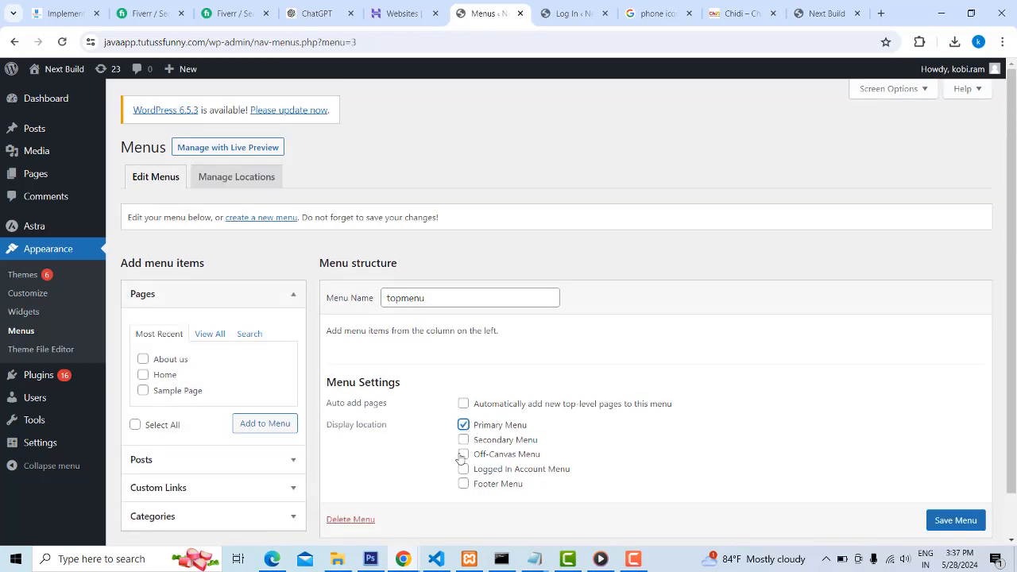
{"action": "left_click", "coordinate": [206, 334]}
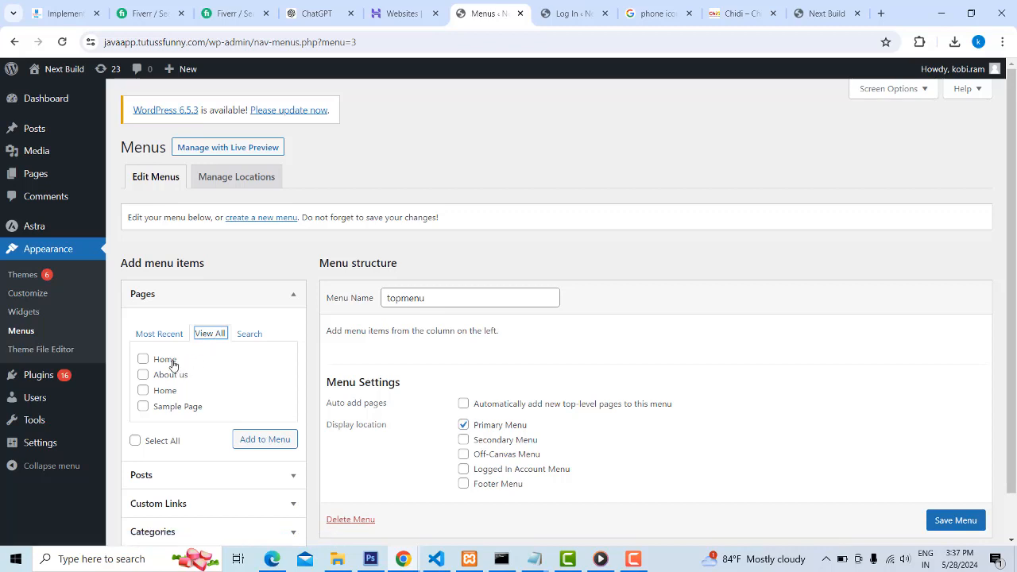
{"action": "left_click", "coordinate": [143, 360]}
{"action": "left_click", "coordinate": [143, 375]}
{"action": "left_click", "coordinate": [143, 359]}
{"action": "left_click", "coordinate": [143, 375]}
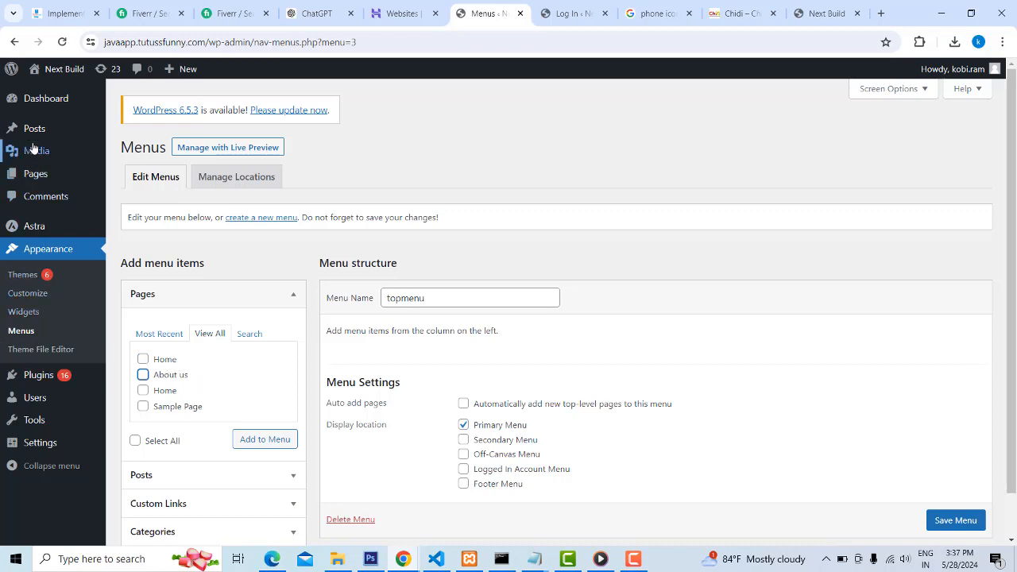
Leave the menu editor without saving and move the "Hello world!" post to the trash
{"action": "mouse_move", "coordinate": [33, 137]}
{"action": "left_click", "coordinate": [129, 130]}
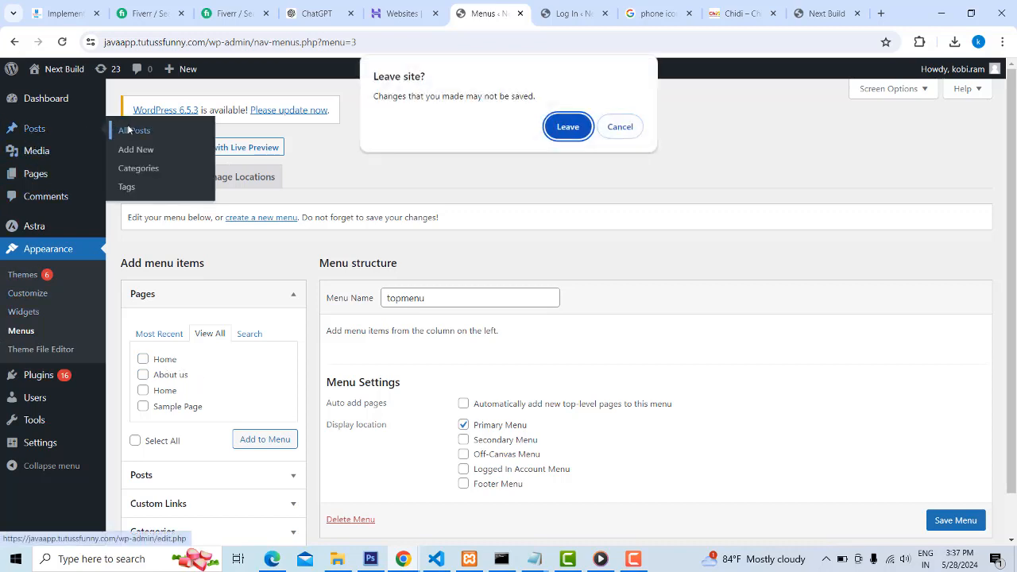
{"action": "left_click", "coordinate": [577, 134]}
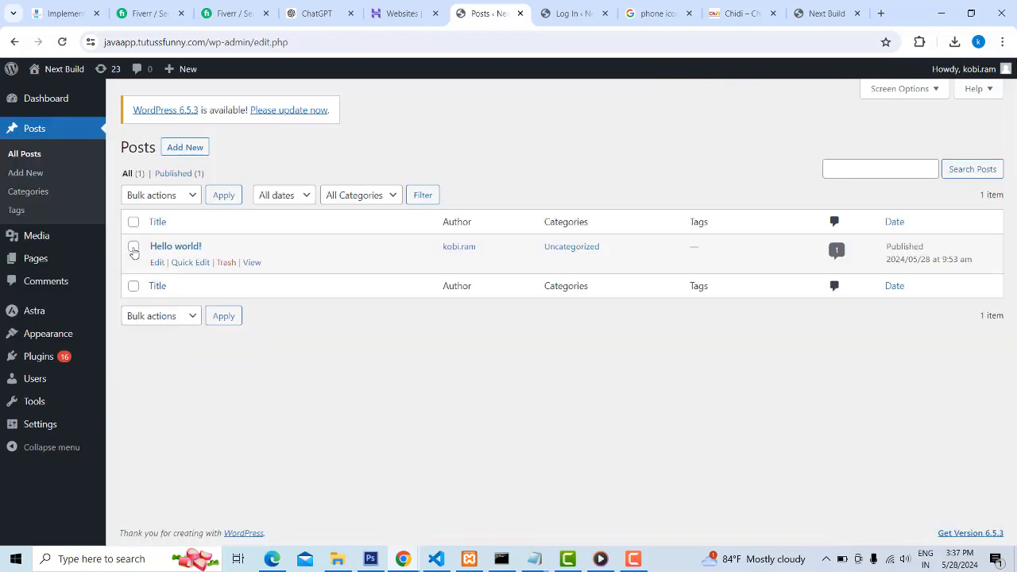
{"action": "left_click", "coordinate": [134, 249]}
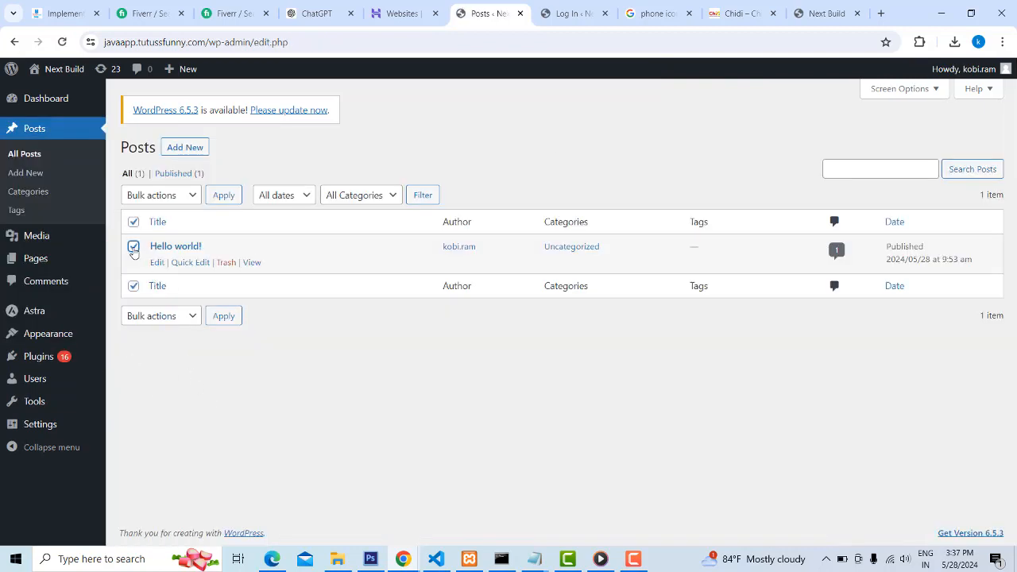
{"action": "left_click", "coordinate": [226, 263]}
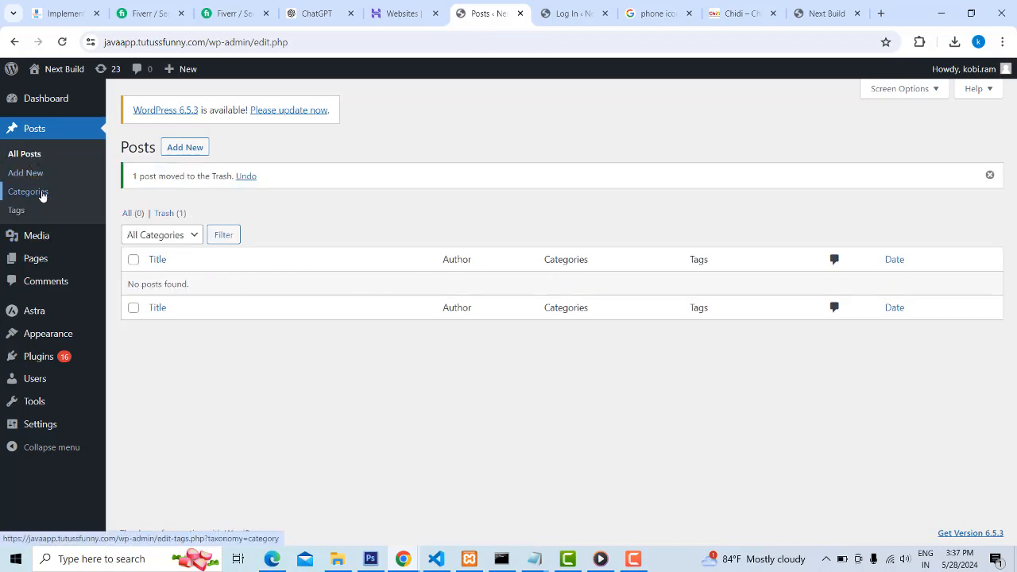
Move the page named Sample Page to the trash from the list of all pages
{"action": "mouse_move", "coordinate": [45, 258]}
{"action": "left_click", "coordinate": [140, 264]}
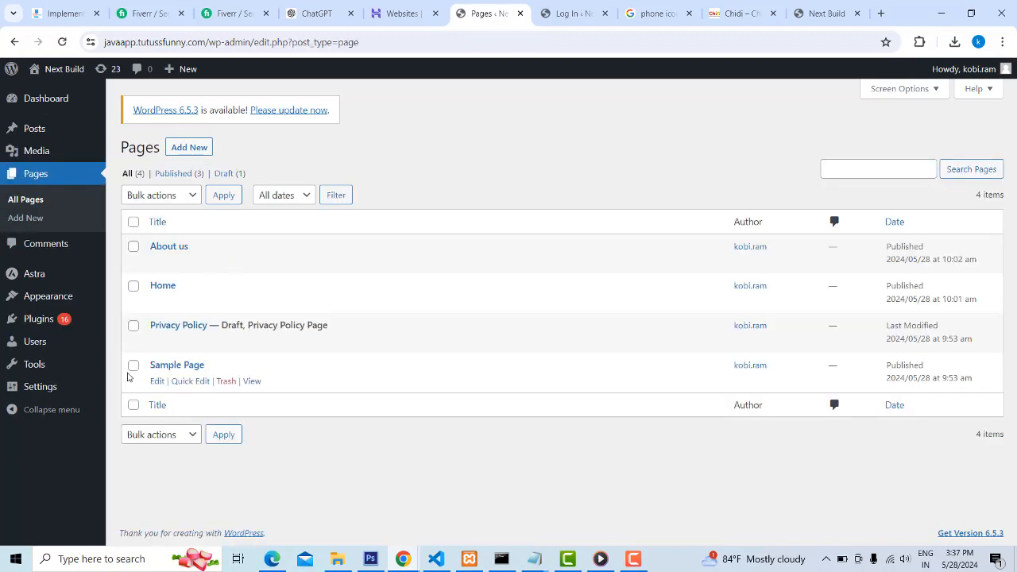
{"action": "left_click", "coordinate": [133, 366]}
{"action": "left_click", "coordinate": [226, 381]}
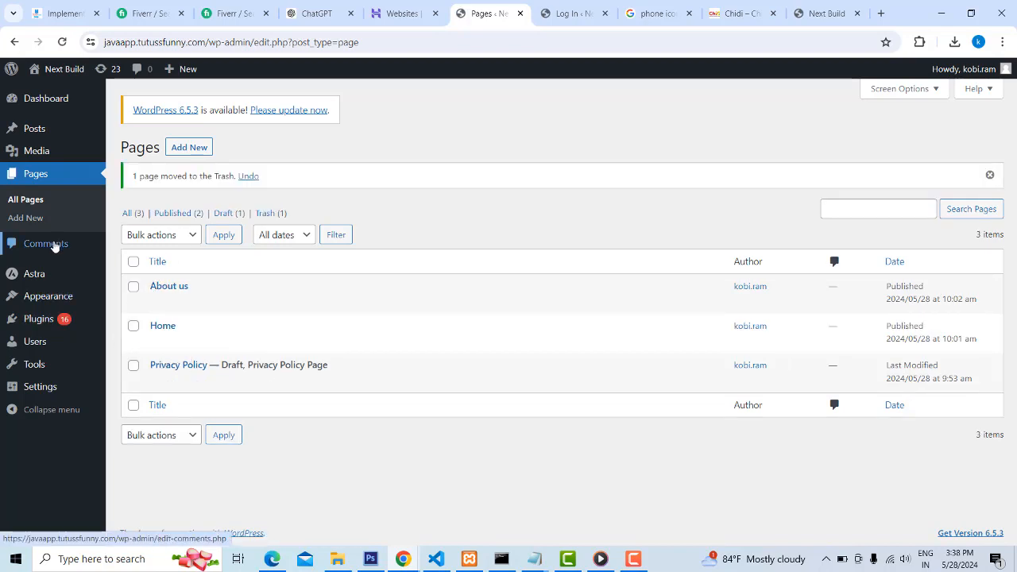
Add the Home and About us pages to topmenu and place Home above About us
{"action": "mouse_move", "coordinate": [37, 299]}
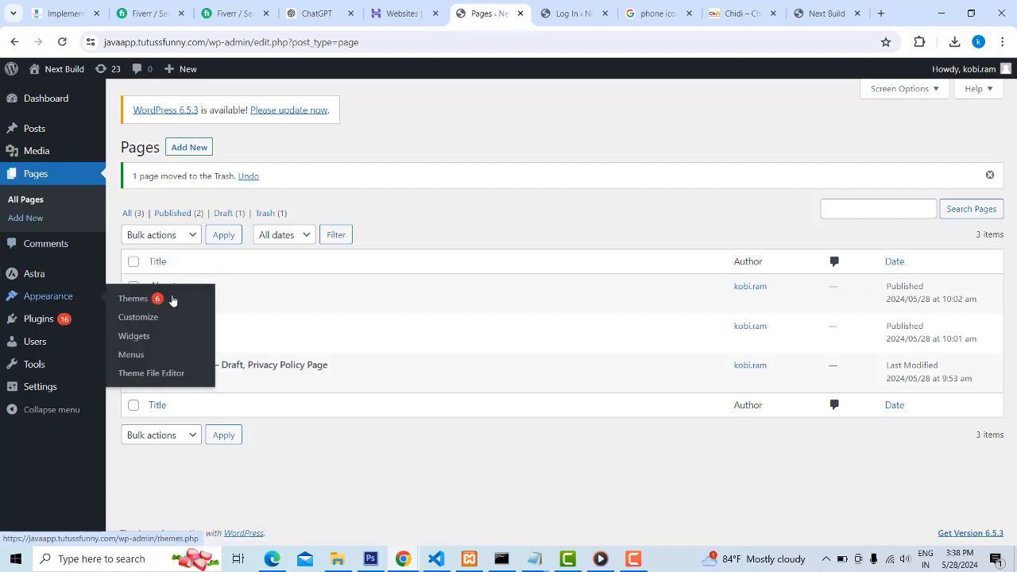
{"action": "left_click", "coordinate": [130, 356]}
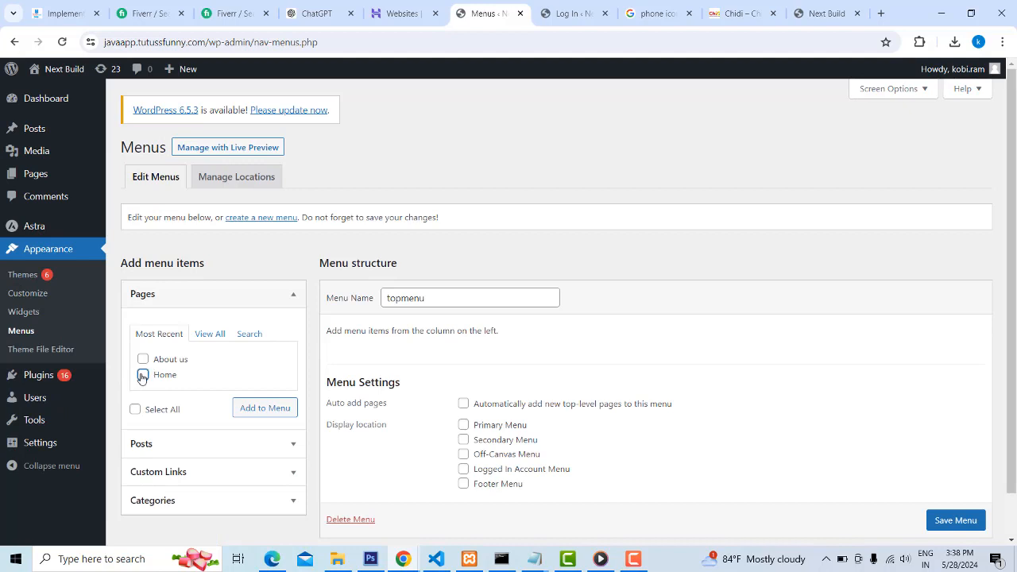
{"action": "left_click", "coordinate": [143, 359]}
{"action": "left_click", "coordinate": [210, 333]}
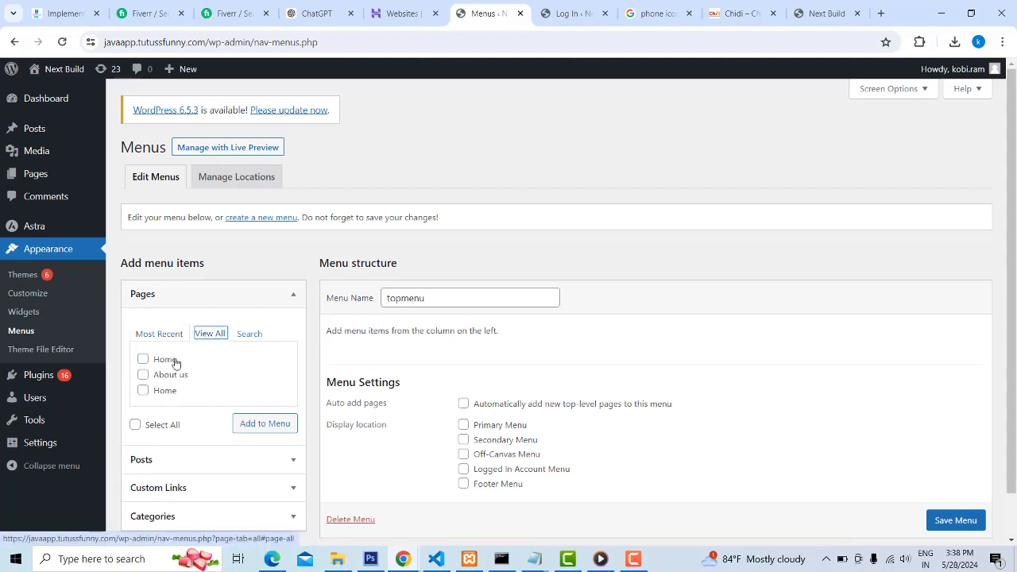
{"action": "left_click", "coordinate": [163, 334]}
{"action": "left_click", "coordinate": [143, 374]}
{"action": "left_click", "coordinate": [143, 359]}
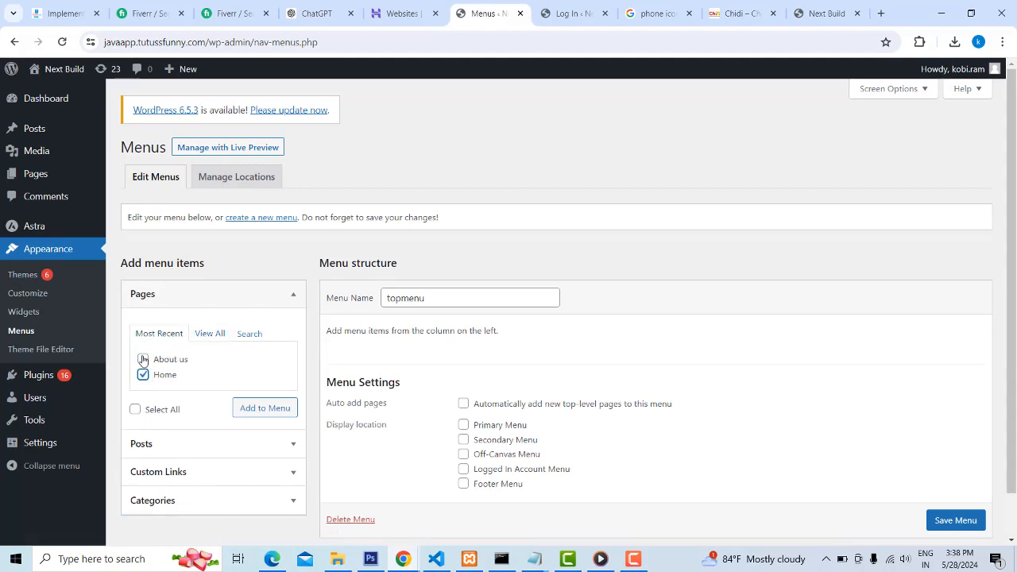
{"action": "left_click", "coordinate": [259, 409]}
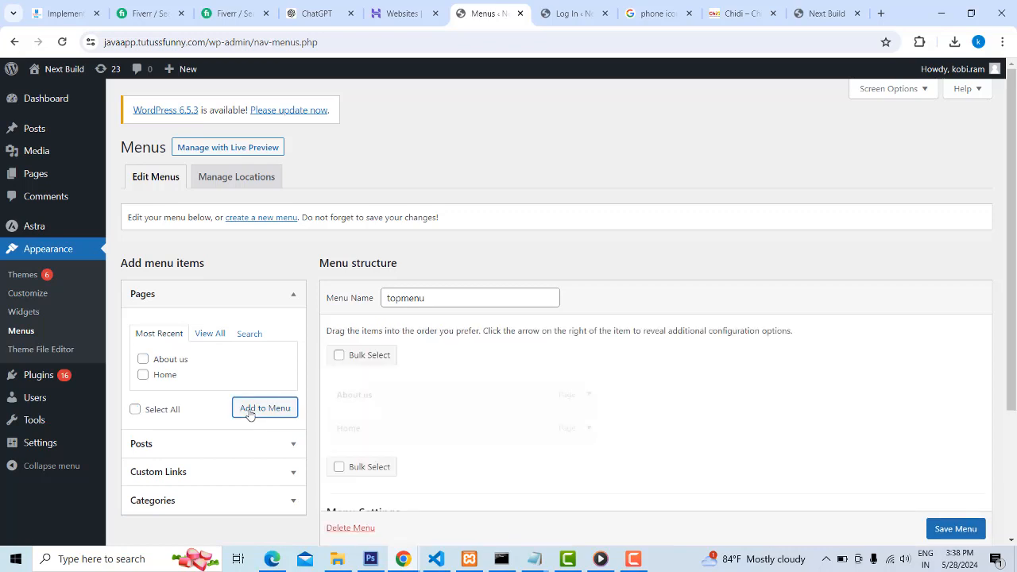
{"action": "left_click_drag", "start_coordinate": [339, 433], "coordinate": [332, 397]}
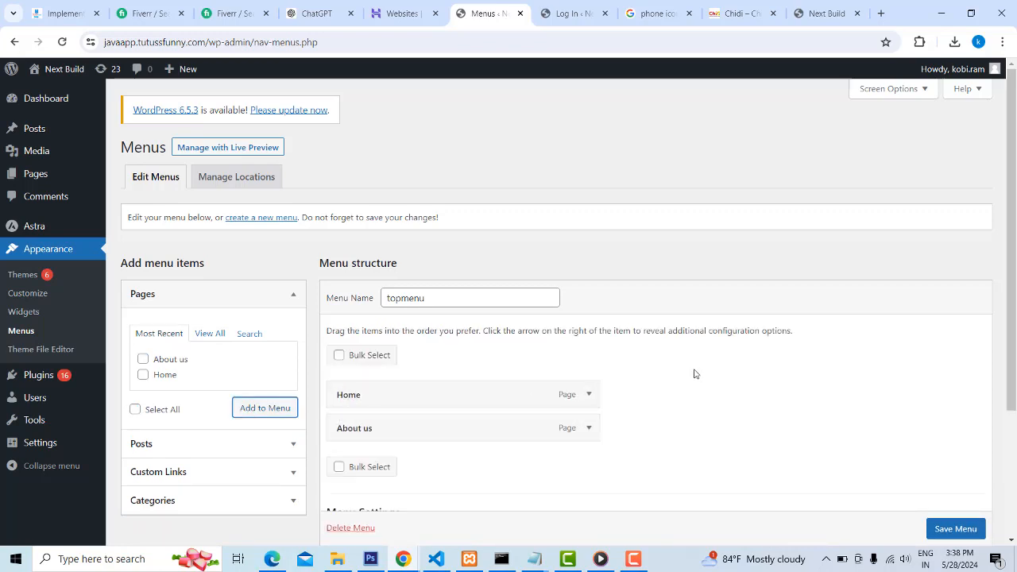
Assign topmenu to the Primary Menu display location and save the menu
{"action": "scroll", "coordinate": [689, 375], "scroll_direction": "down", "scroll_amount": 3}
{"action": "left_click", "coordinate": [463, 423]}
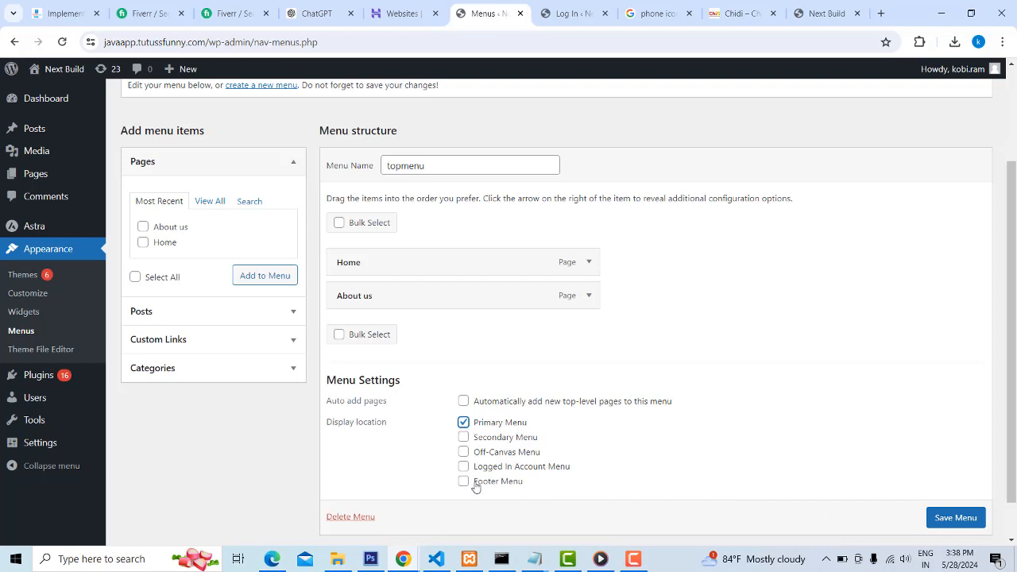
{"action": "scroll", "coordinate": [957, 515], "scroll_direction": "down", "scroll_amount": 1}
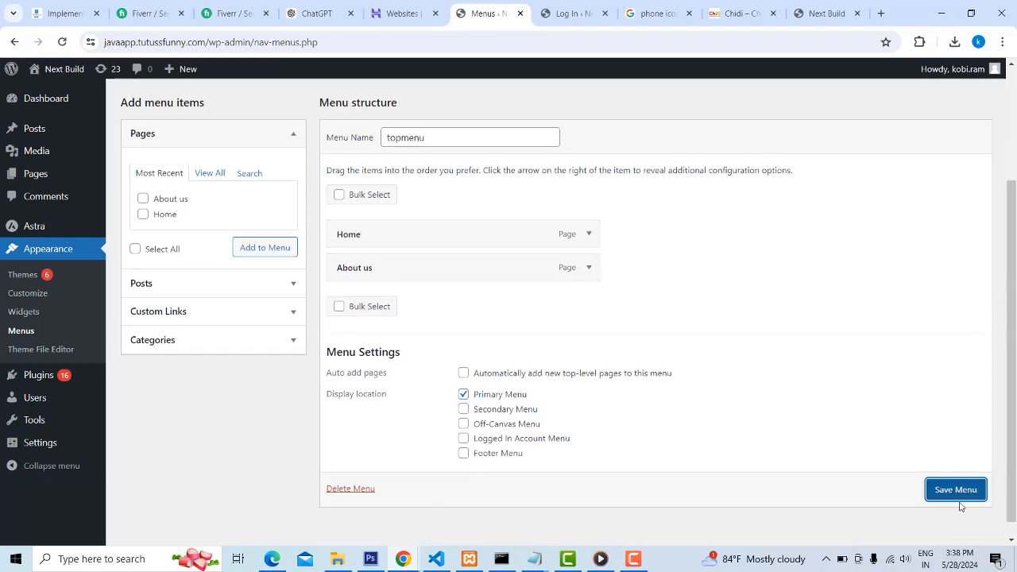
{"action": "left_click", "coordinate": [957, 491]}
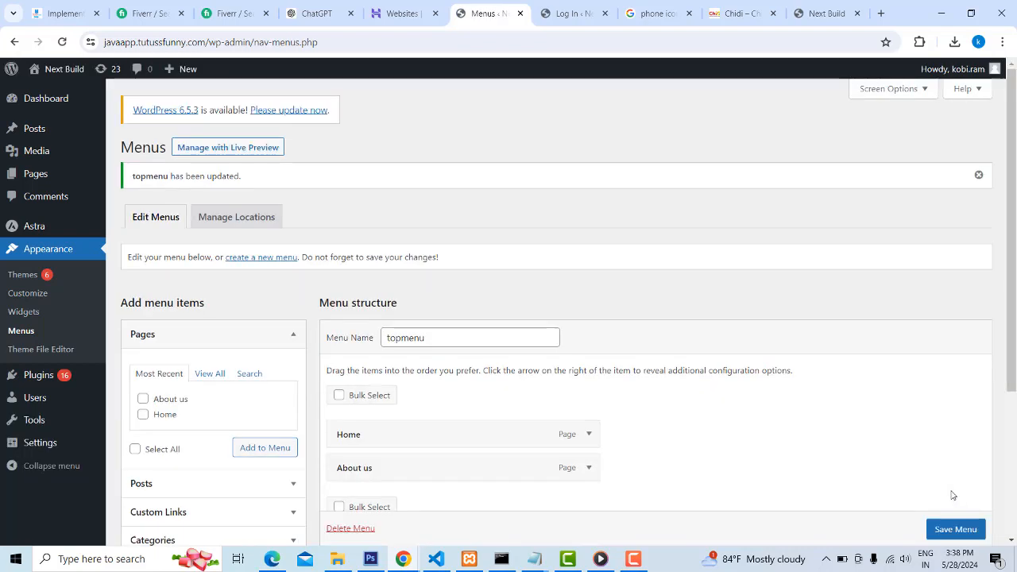
Reload the live Next Build homepage and open javaapp.tutussfunny.com in Microsoft Edge to check the header and menu
{"action": "left_click", "coordinate": [823, 12]}
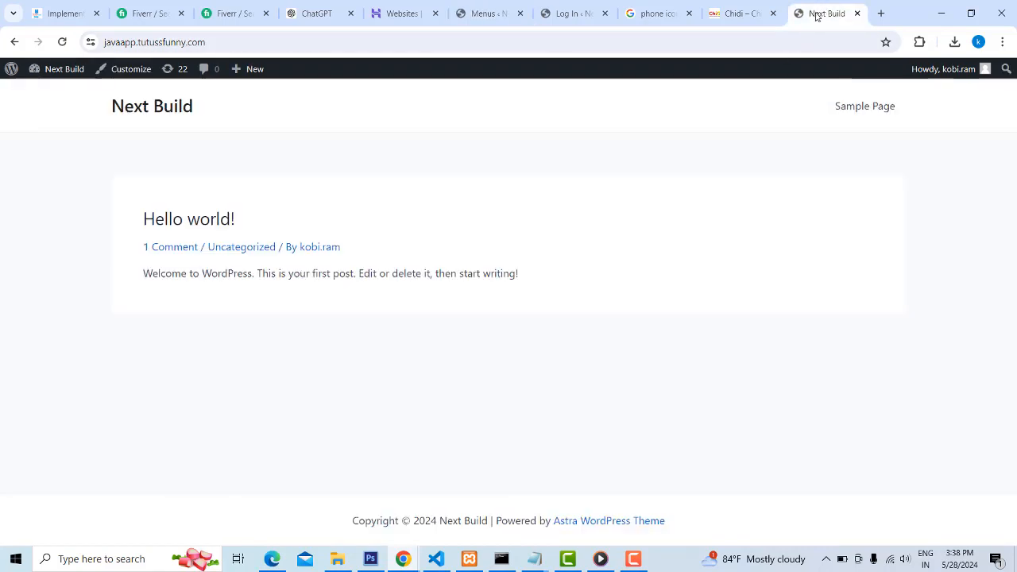
{"action": "left_click", "coordinate": [62, 42]}
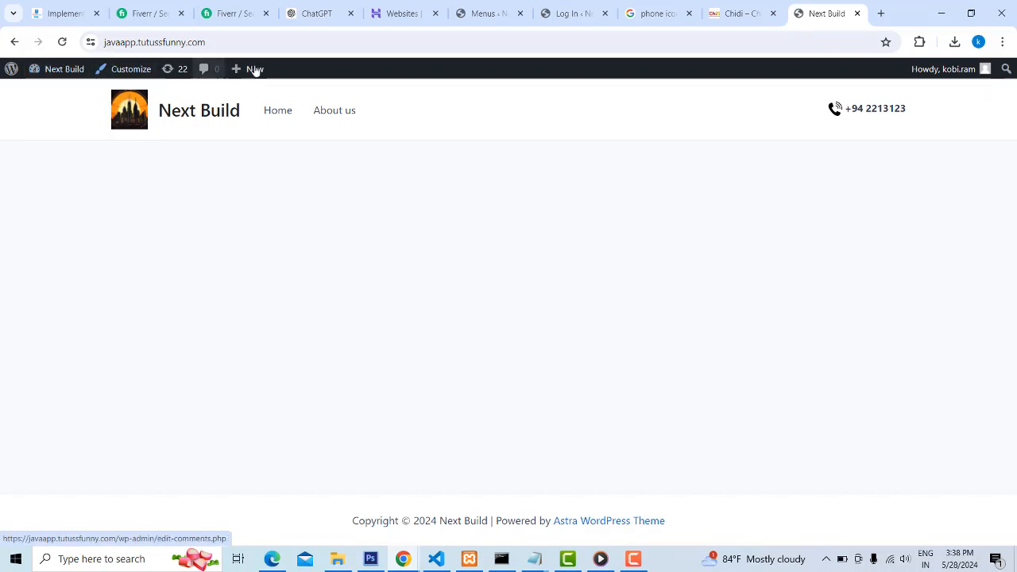
{"action": "left_click", "coordinate": [238, 40]}
{"action": "key", "text": "ctrl+c"}
{"action": "left_click", "coordinate": [271, 558]}
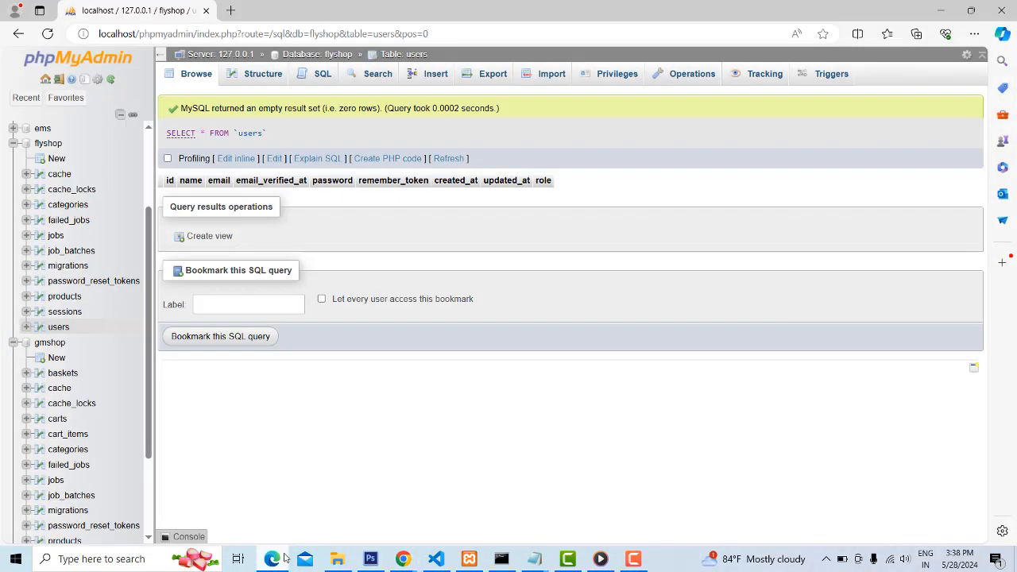
{"action": "left_click", "coordinate": [229, 9]}
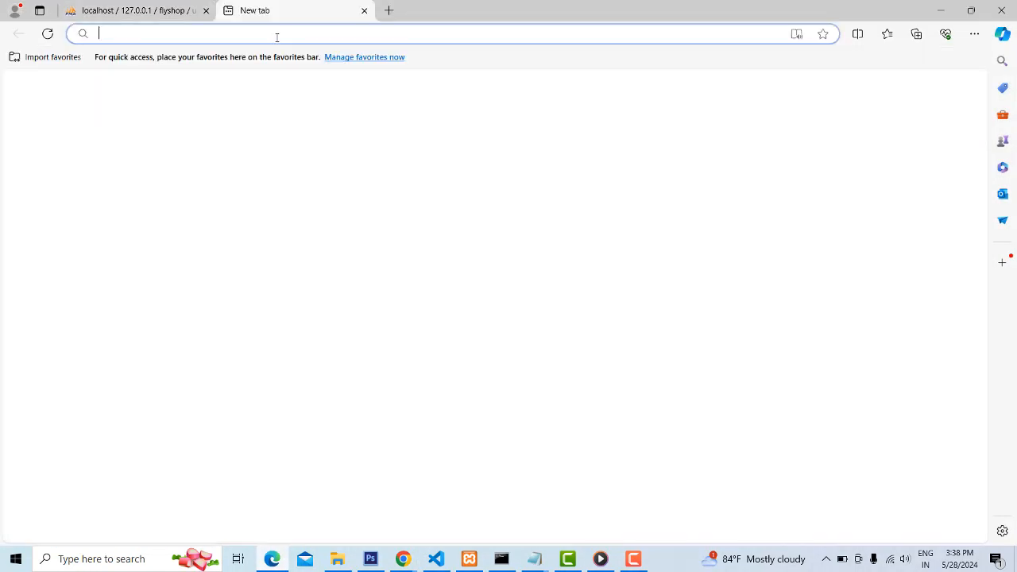
{"action": "key", "text": "ctrl+v"}
{"action": "key", "text": "Return"}
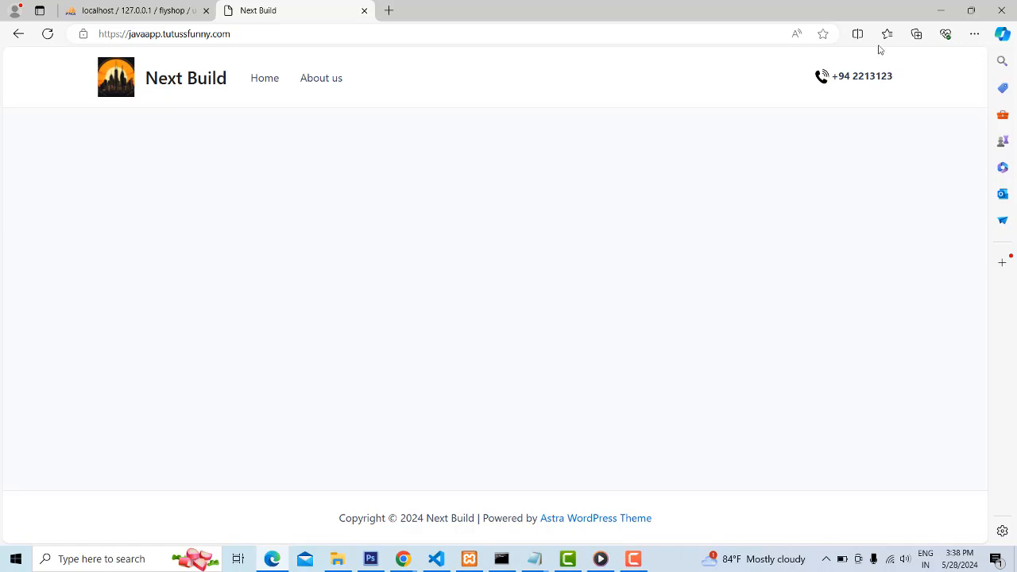
{"action": "left_click", "coordinate": [947, 8]}
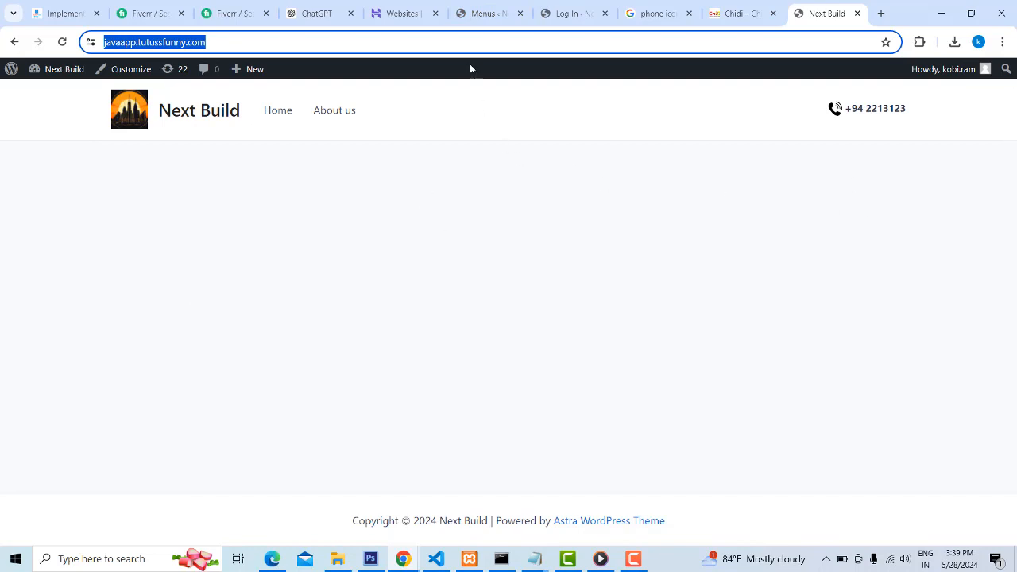
Return to the WordPress admin, set the homepage to the static page Home in the reading settings and save the changes
{"action": "left_click", "coordinate": [485, 13]}
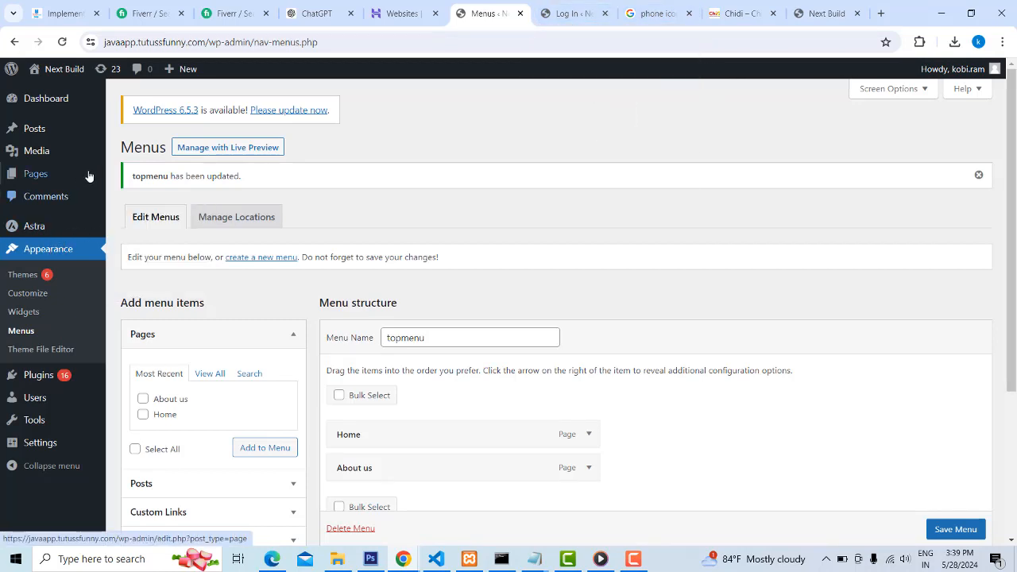
{"action": "mouse_move", "coordinate": [61, 97]}
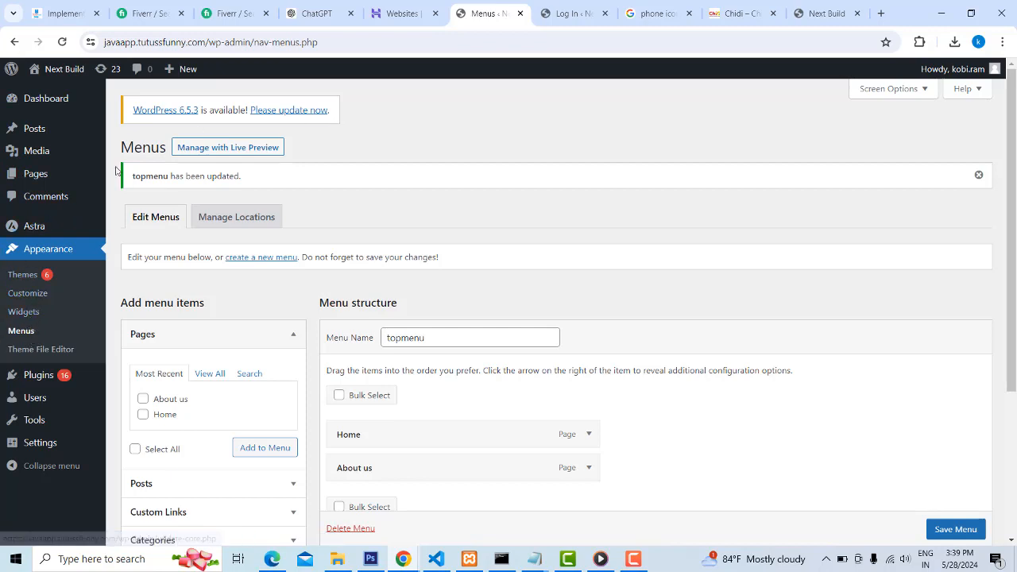
{"action": "mouse_move", "coordinate": [55, 158]}
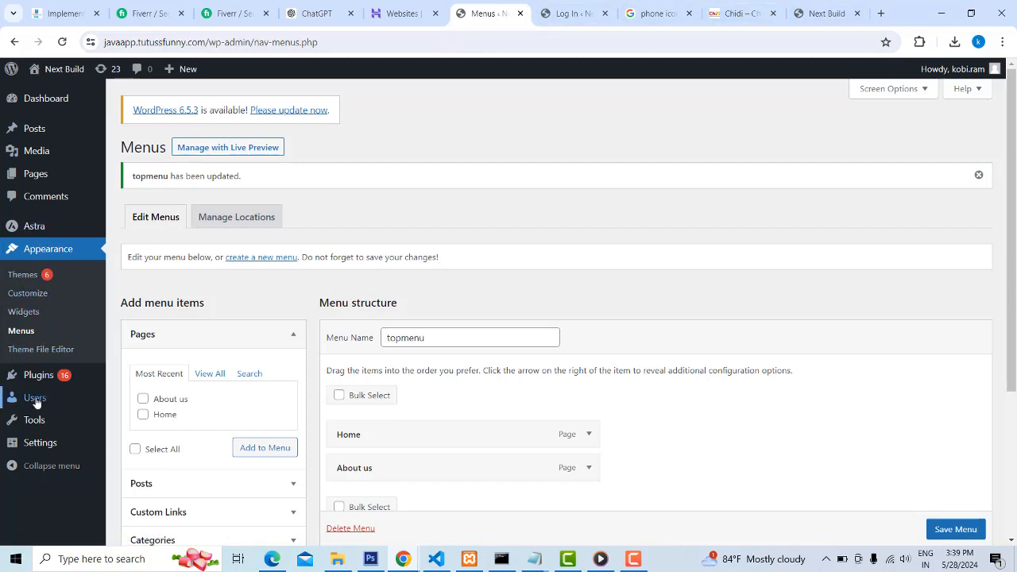
{"action": "mouse_move", "coordinate": [35, 402]}
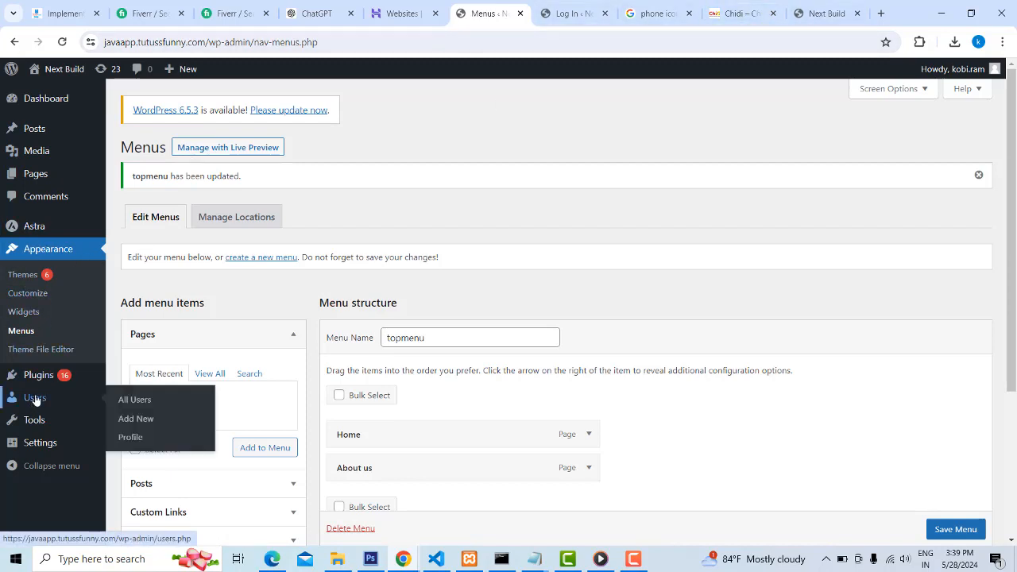
{"action": "mouse_move", "coordinate": [39, 443]}
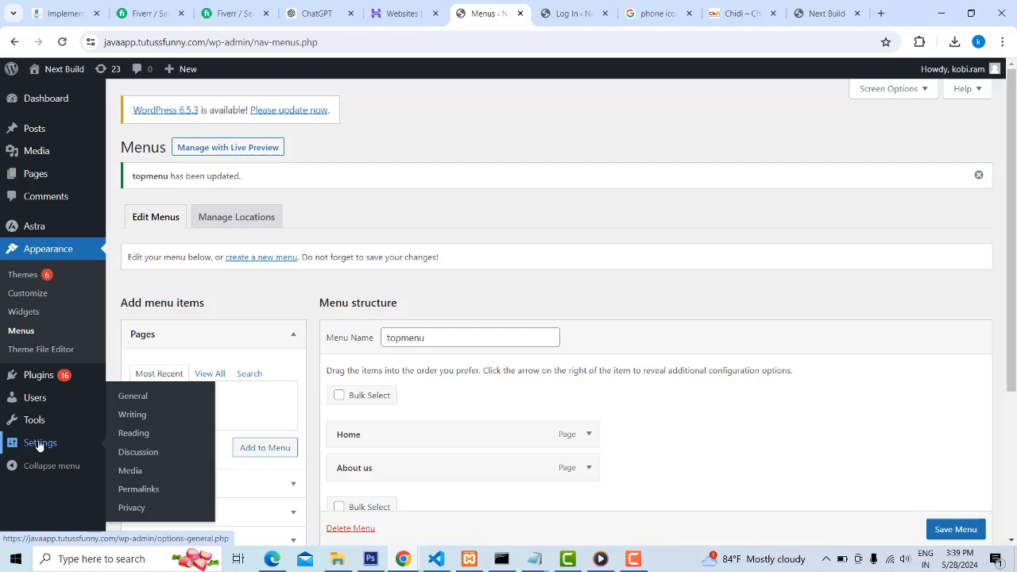
{"action": "left_click", "coordinate": [139, 439]}
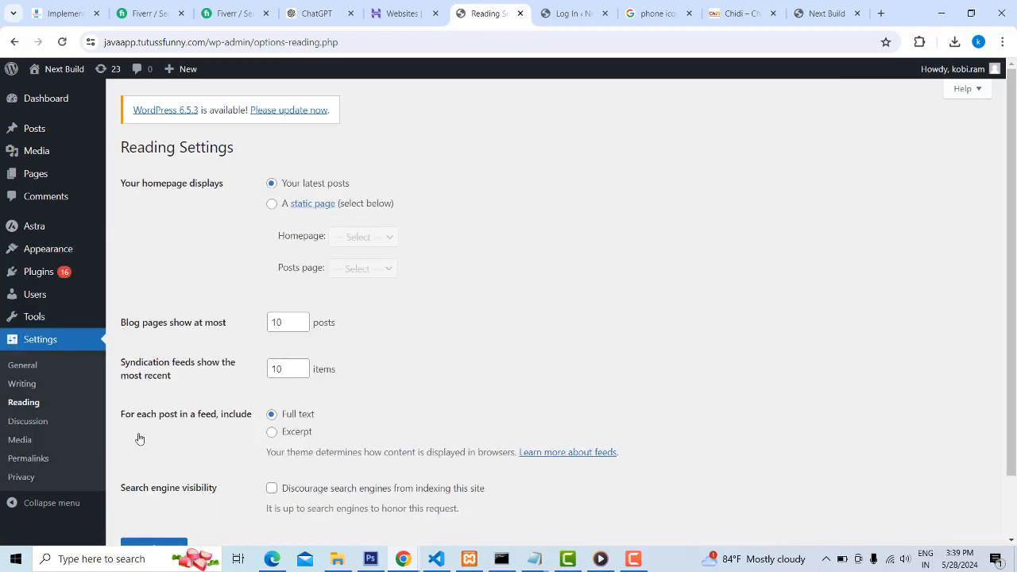
{"action": "left_click", "coordinate": [271, 207]}
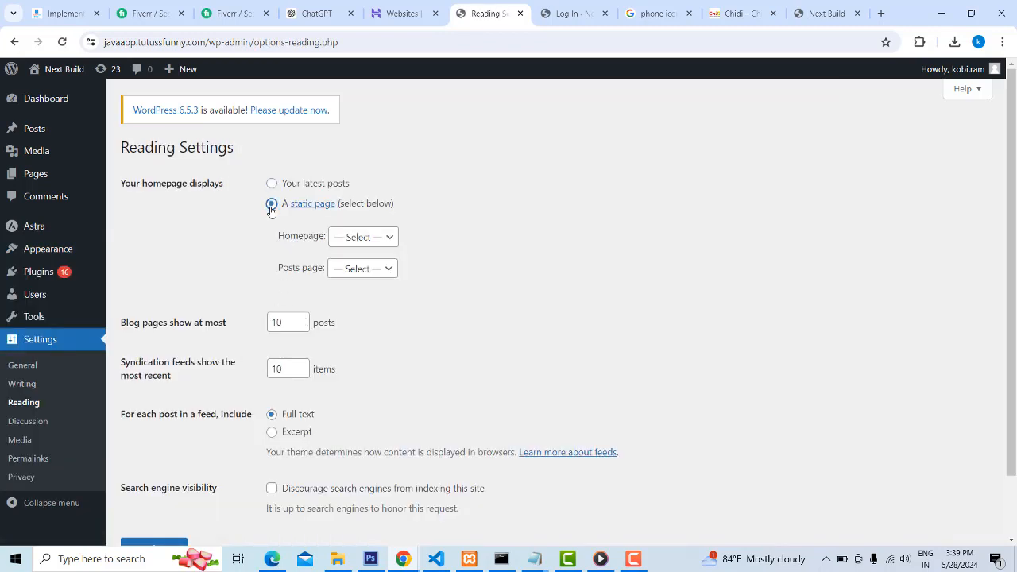
{"action": "left_click", "coordinate": [380, 240]}
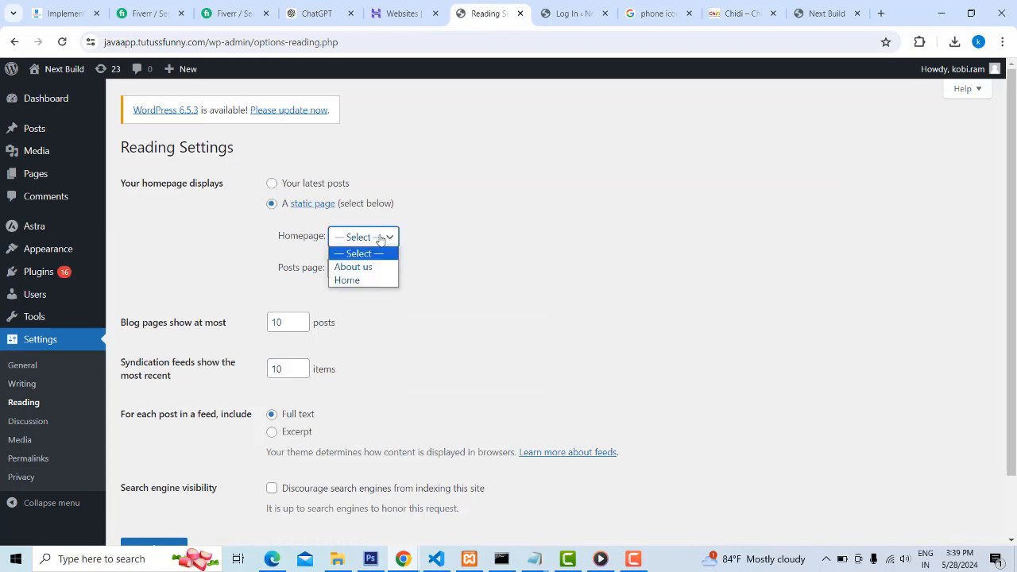
{"action": "left_click", "coordinate": [350, 283]}
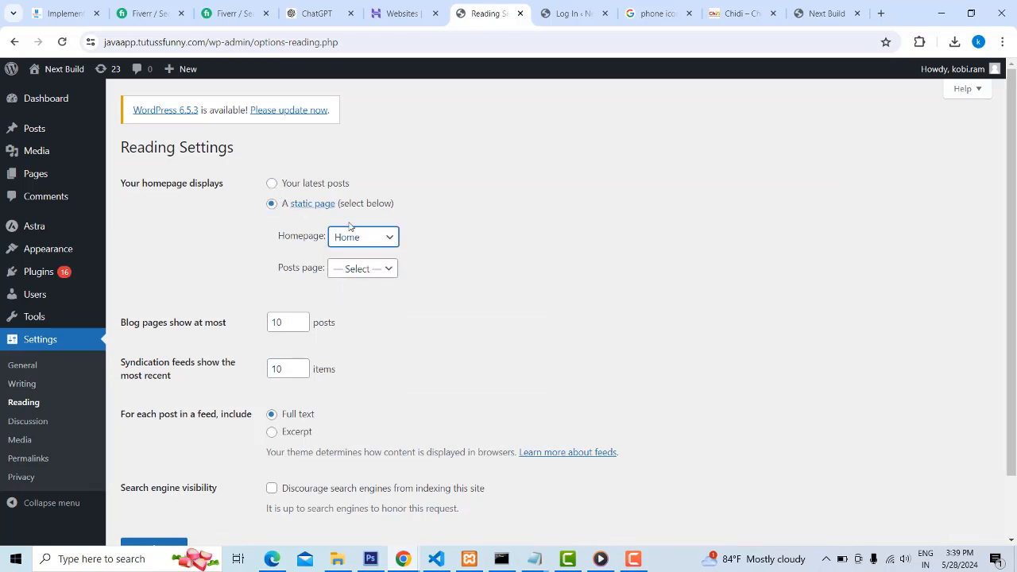
{"action": "left_click", "coordinate": [272, 206]}
{"action": "scroll", "coordinate": [415, 343], "scroll_direction": "down", "scroll_amount": 2}
{"action": "left_click", "coordinate": [154, 480]}
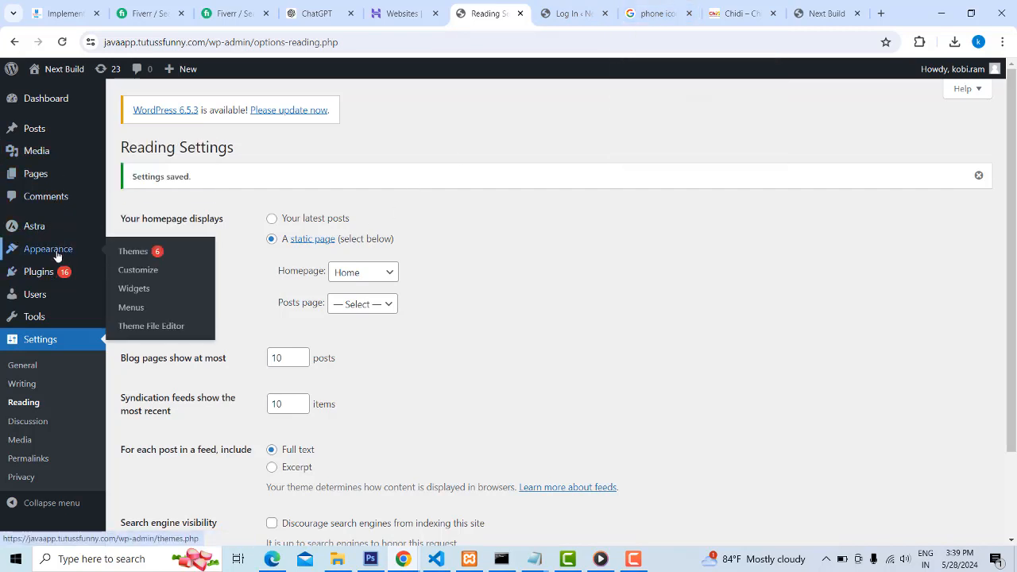
Open the list of all pages and check which page is marked as the front page
{"action": "mouse_move", "coordinate": [36, 173]}
{"action": "left_click", "coordinate": [132, 184]}
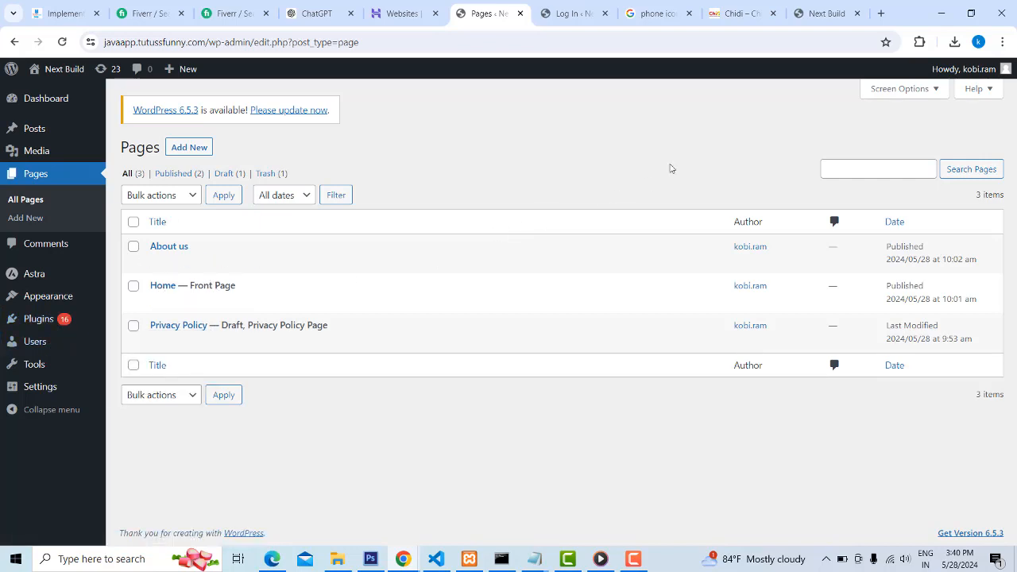
{"action": "mouse_move", "coordinate": [167, 288]}
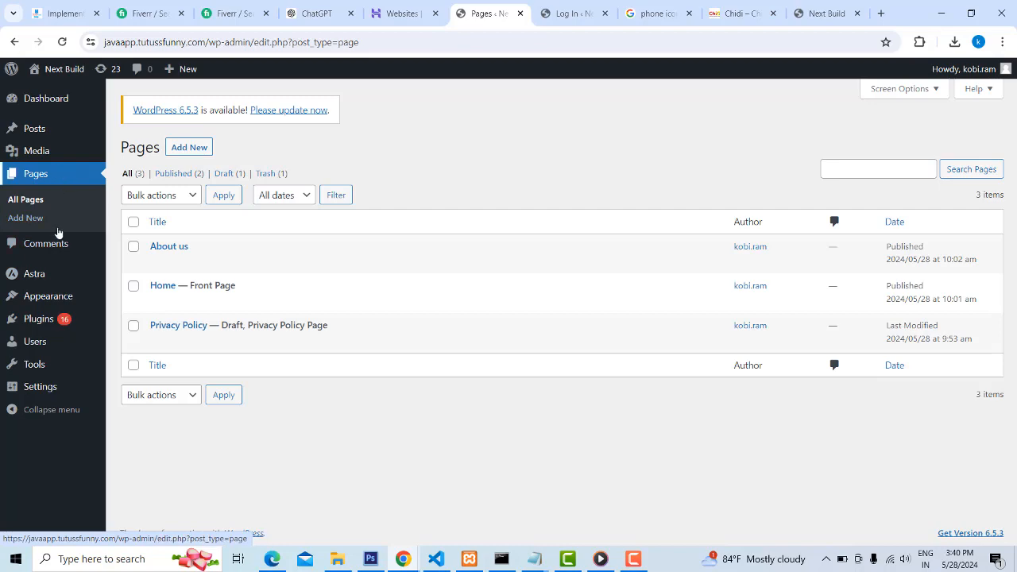
Look through the installed plugins for Elementor and check its status
{"action": "mouse_move", "coordinate": [43, 320]}
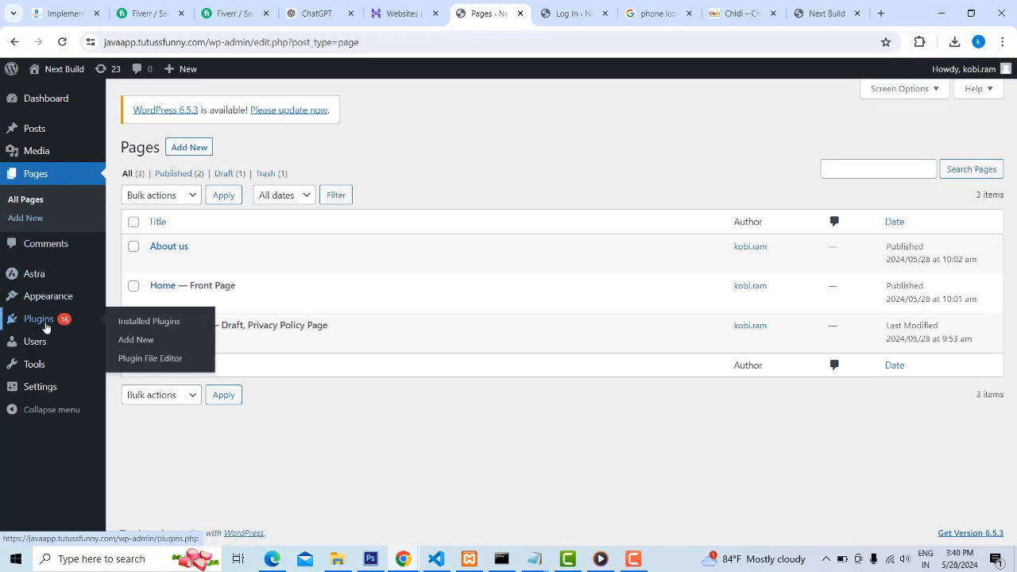
{"action": "left_click", "coordinate": [132, 324]}
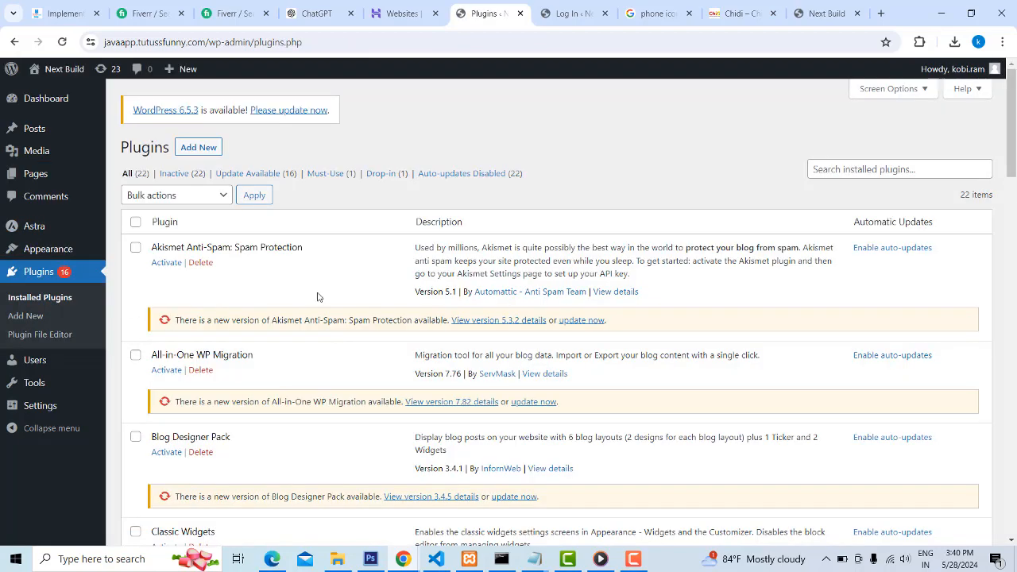
{"action": "scroll", "coordinate": [318, 295], "scroll_direction": "down", "scroll_amount": 2}
{"action": "scroll", "coordinate": [324, 298], "scroll_direction": "down", "scroll_amount": 2}
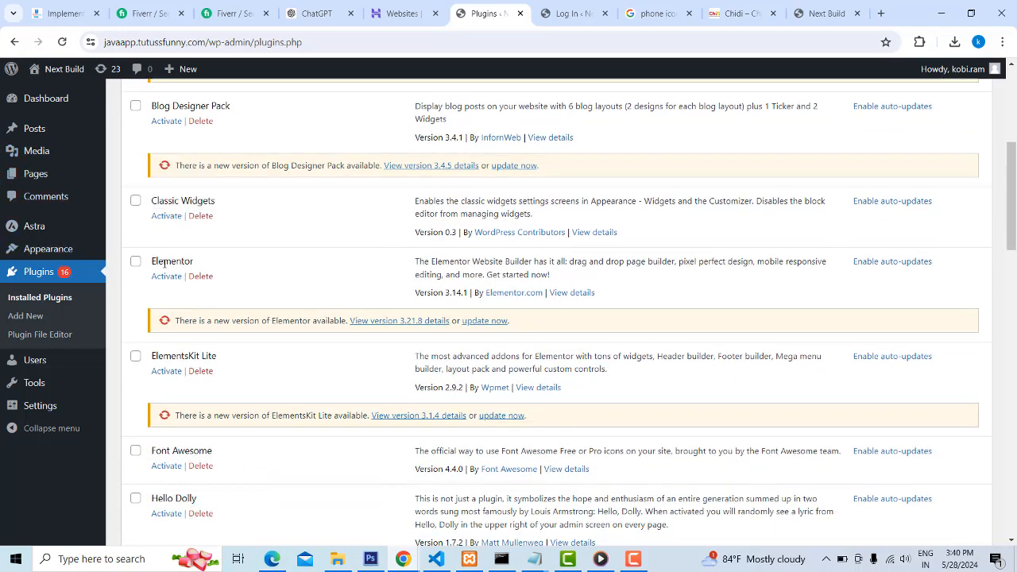
{"action": "scroll", "coordinate": [350, 275], "scroll_direction": "up", "scroll_amount": 4}
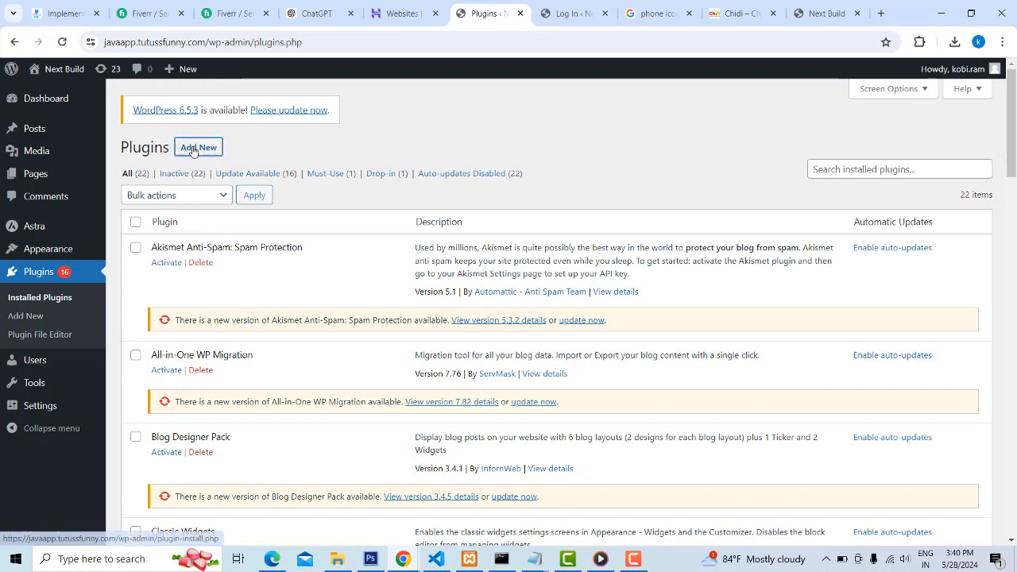
Search the plugin directory for elementor and update the Elementor Website Builder plugin
{"action": "left_click", "coordinate": [193, 149]}
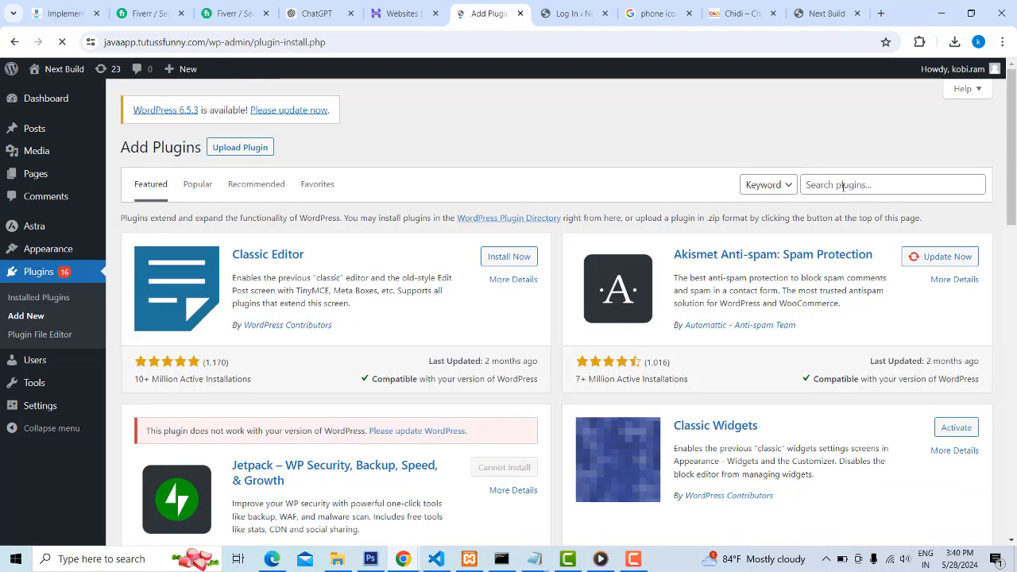
{"action": "left_click", "coordinate": [849, 185]}
{"action": "type", "text": "ele"}
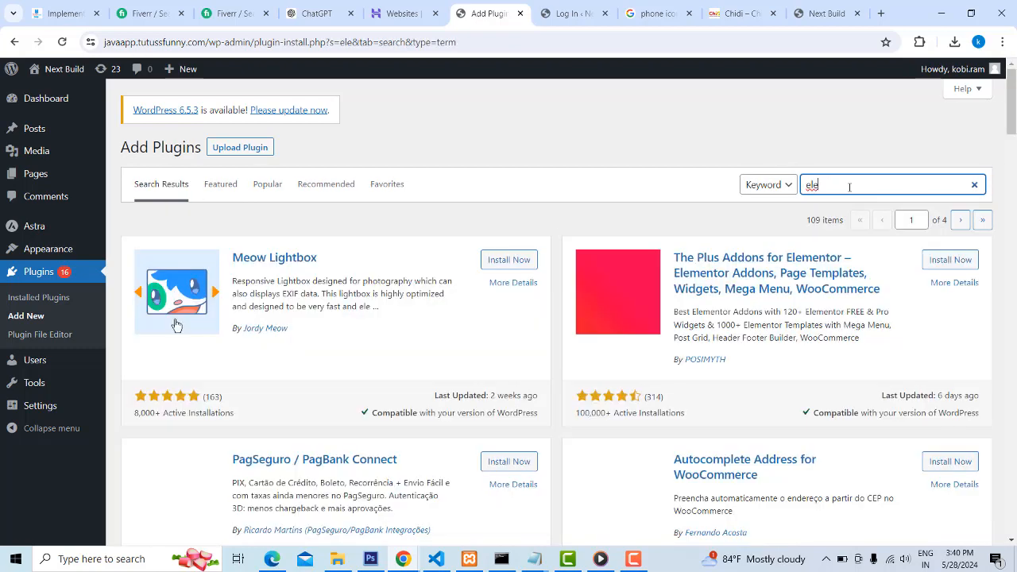
{"action": "type", "text": "me"}
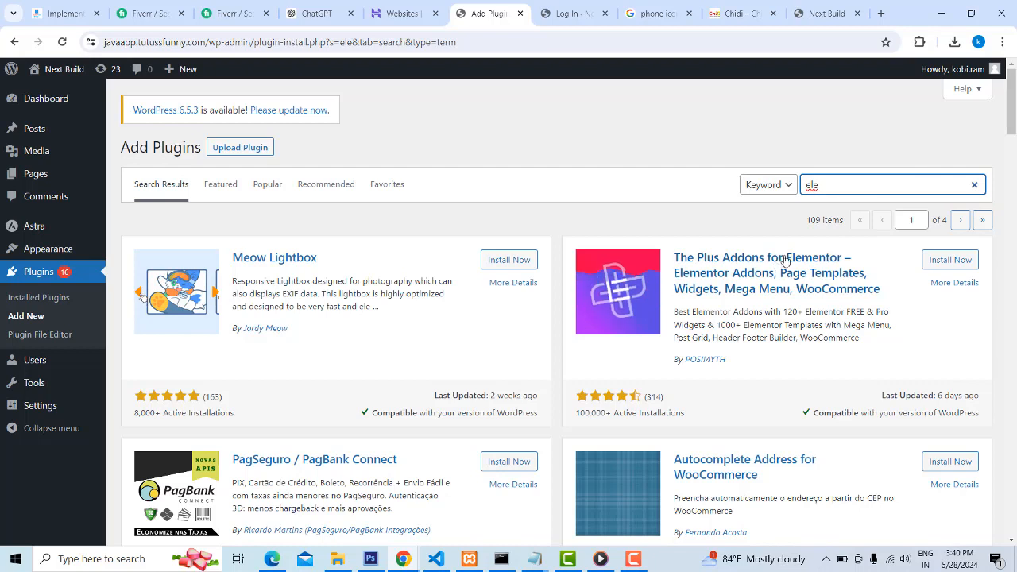
{"action": "left_click_drag", "start_coordinate": [788, 259], "coordinate": [830, 253]}
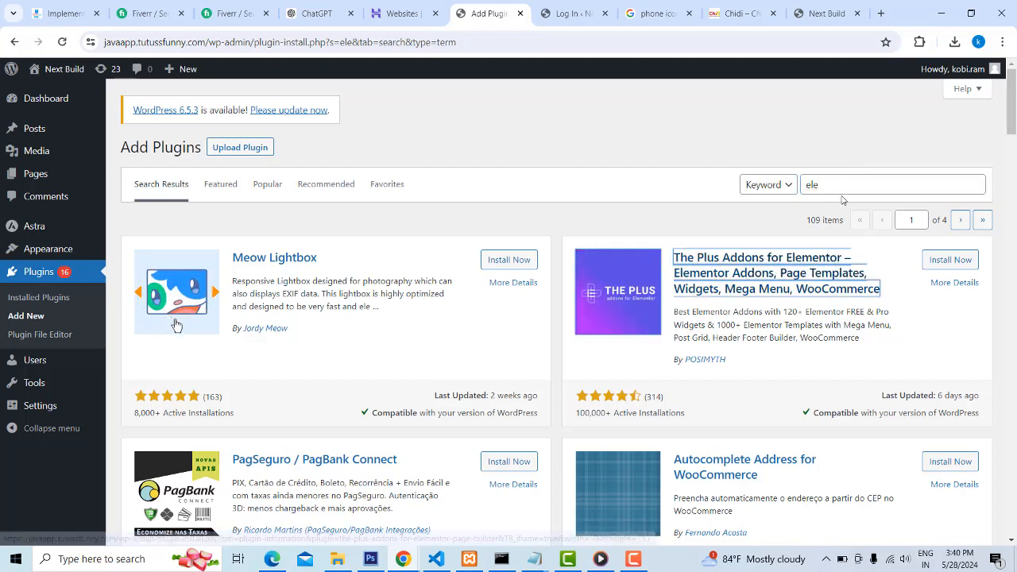
{"action": "left_click", "coordinate": [839, 187]}
{"action": "type", "text": "me"}
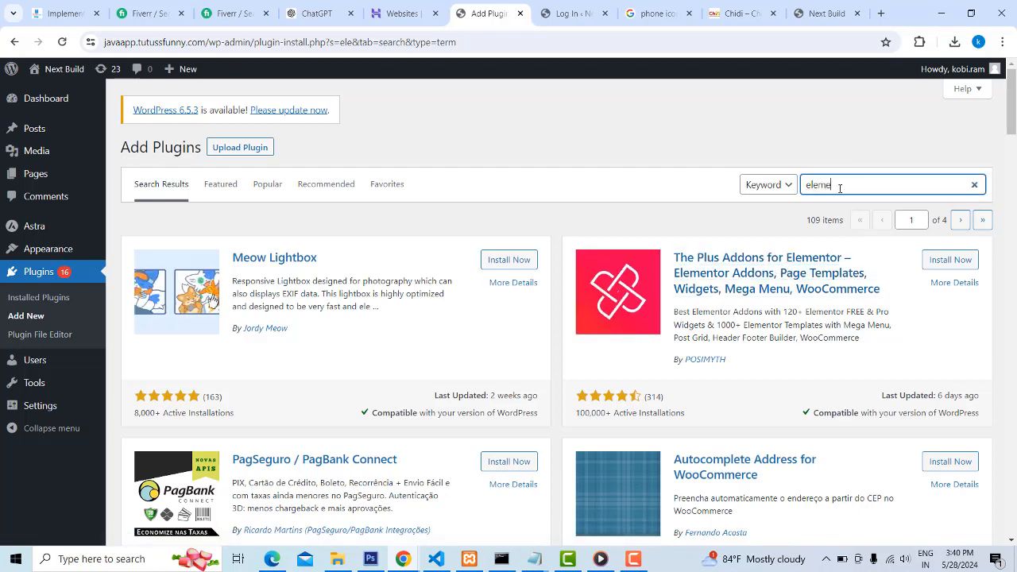
{"action": "type", "text": "n"}
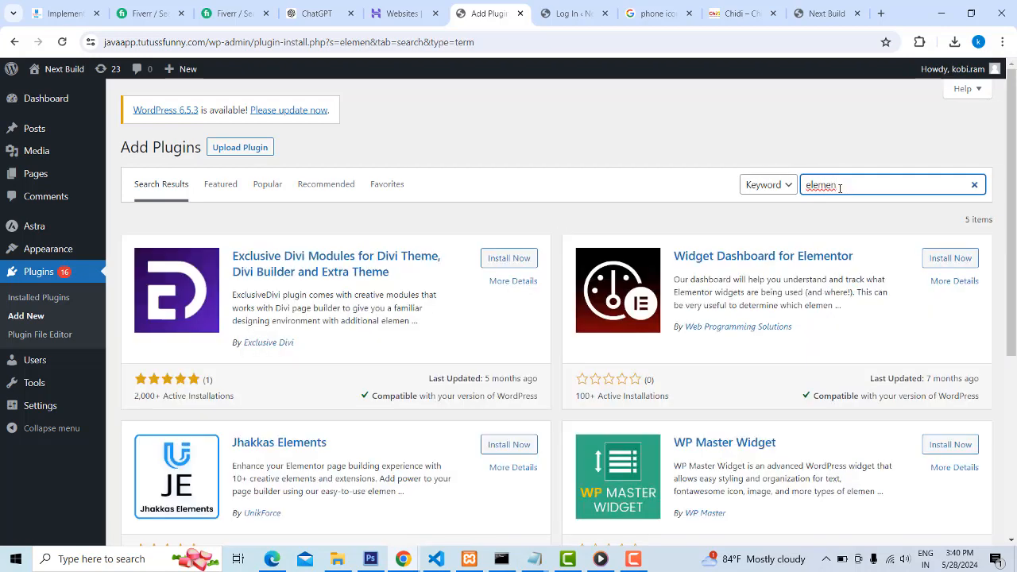
{"action": "type", "text": "tor"}
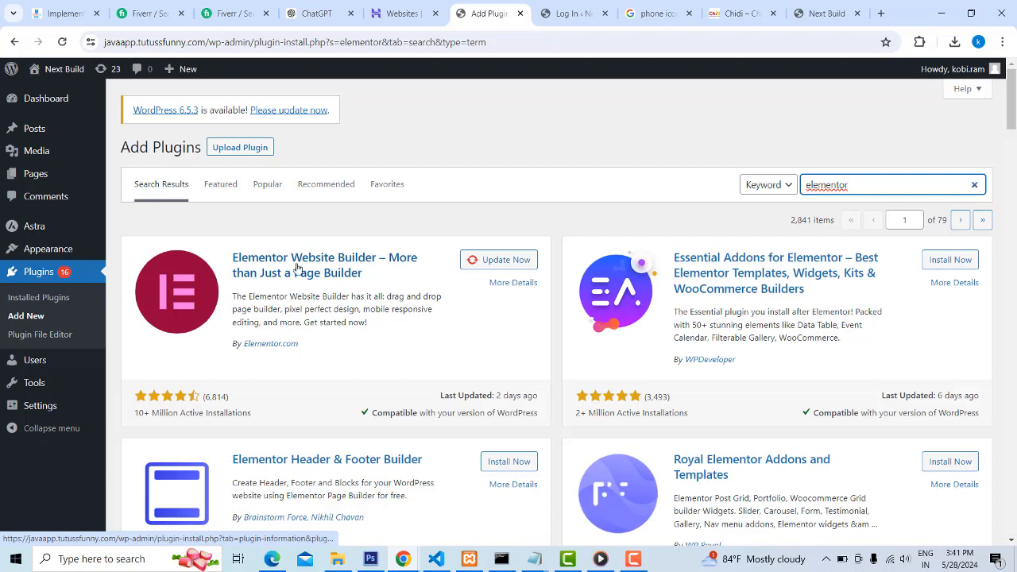
{"action": "left_click", "coordinate": [498, 260]}
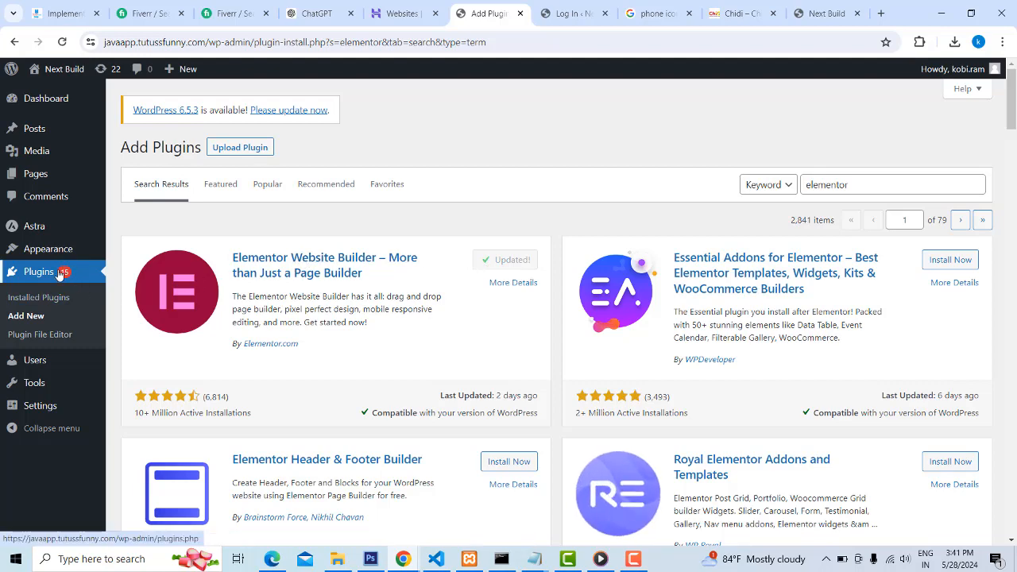
{"action": "left_click", "coordinate": [309, 264]}
{"action": "left_click", "coordinate": [774, 88]}
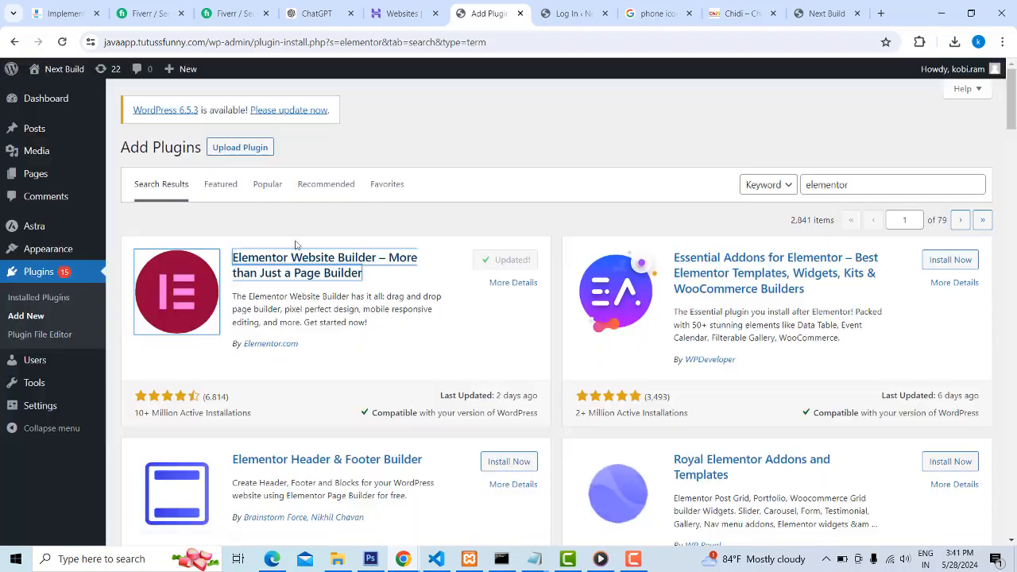
Activate the Elementor plugin from the list of installed plugins
{"action": "left_click", "coordinate": [38, 301]}
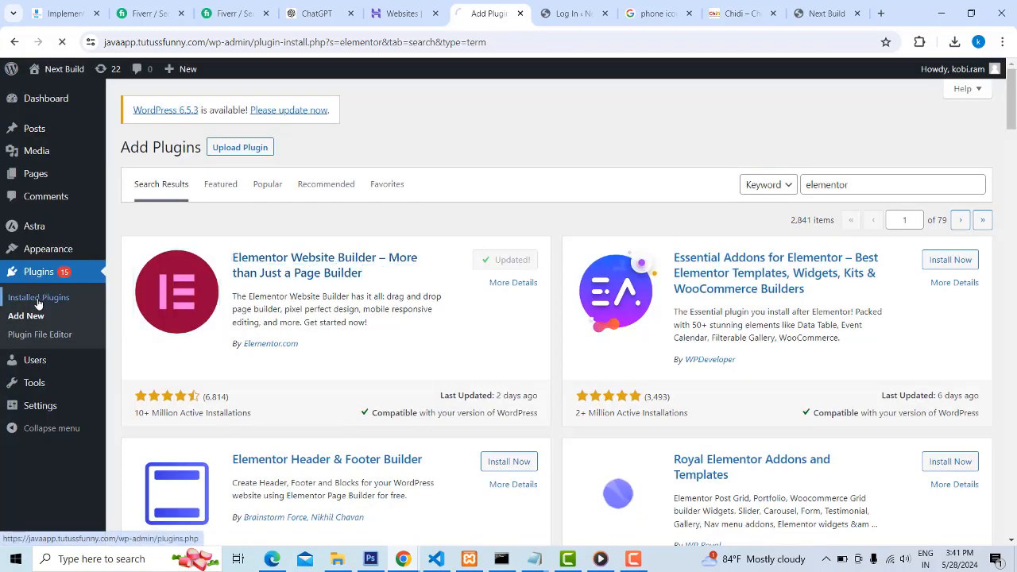
{"action": "scroll", "coordinate": [246, 316], "scroll_direction": "down", "scroll_amount": 5}
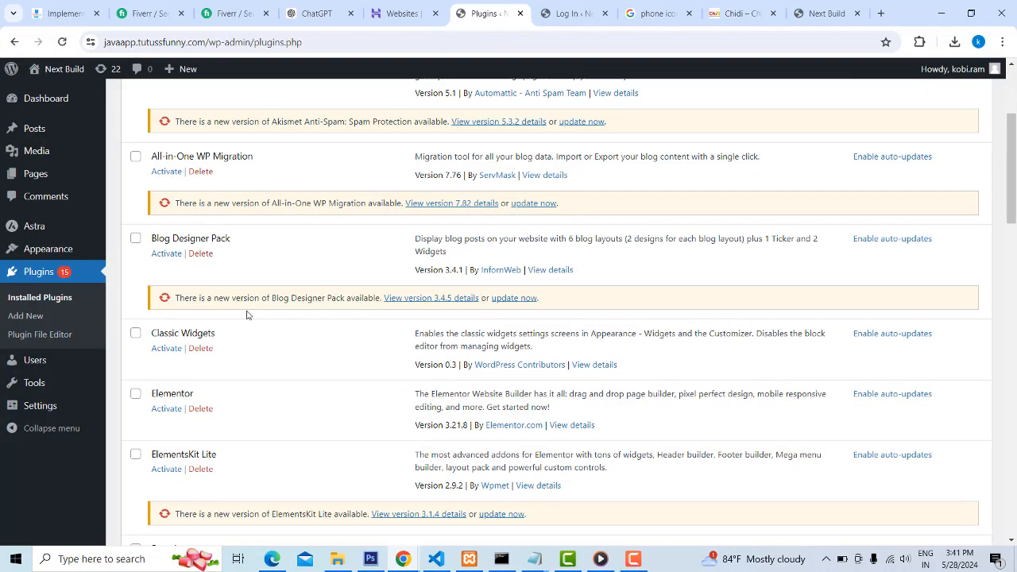
{"action": "left_click", "coordinate": [166, 212]}
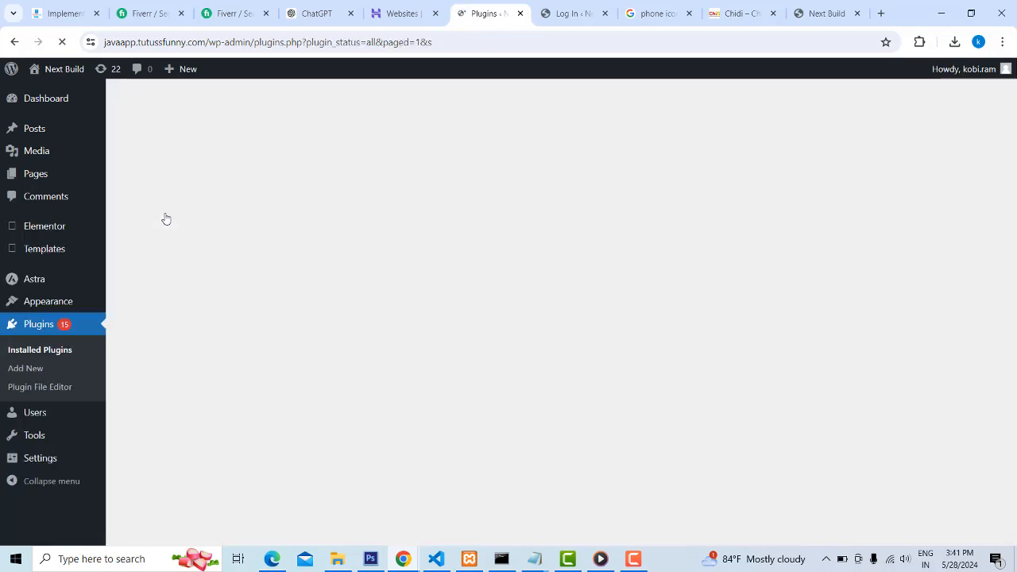
{"action": "scroll", "coordinate": [370, 272], "scroll_direction": "down", "scroll_amount": 2}
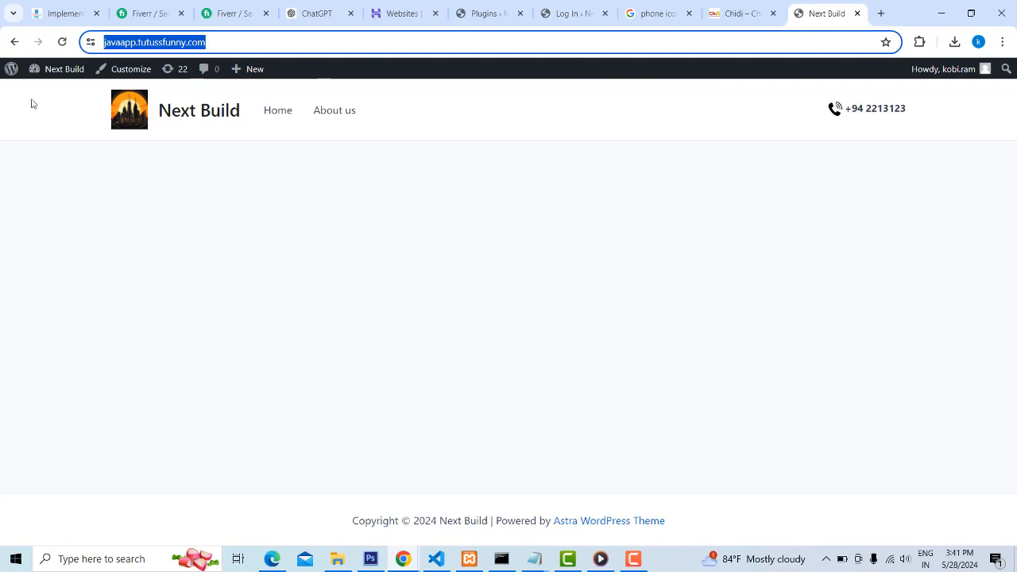
Open the Home front page from the site's page list and edit it with Elementor
{"action": "mouse_move", "coordinate": [50, 70]}
{"action": "left_click", "coordinate": [40, 96]}
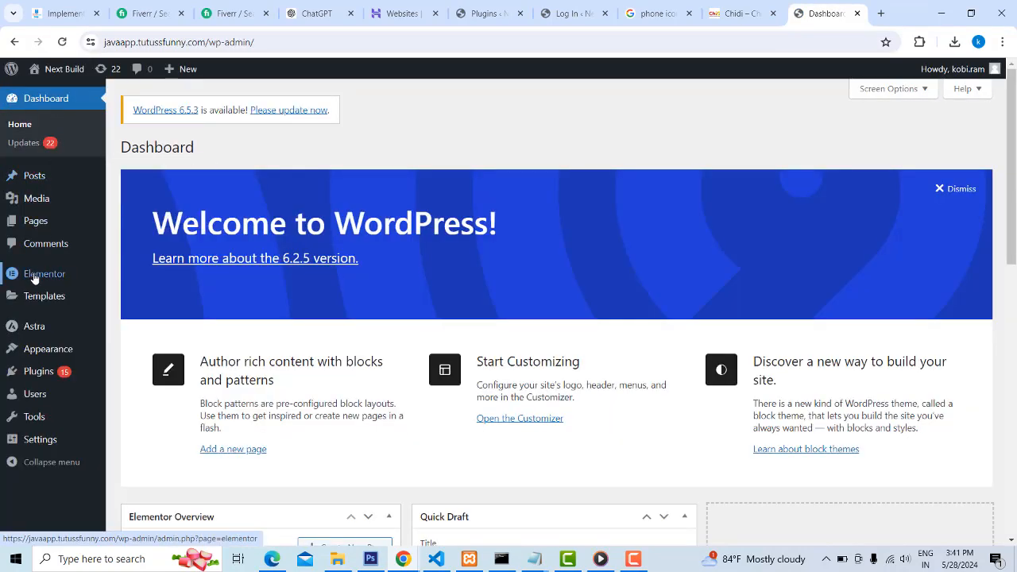
{"action": "mouse_move", "coordinate": [35, 277]}
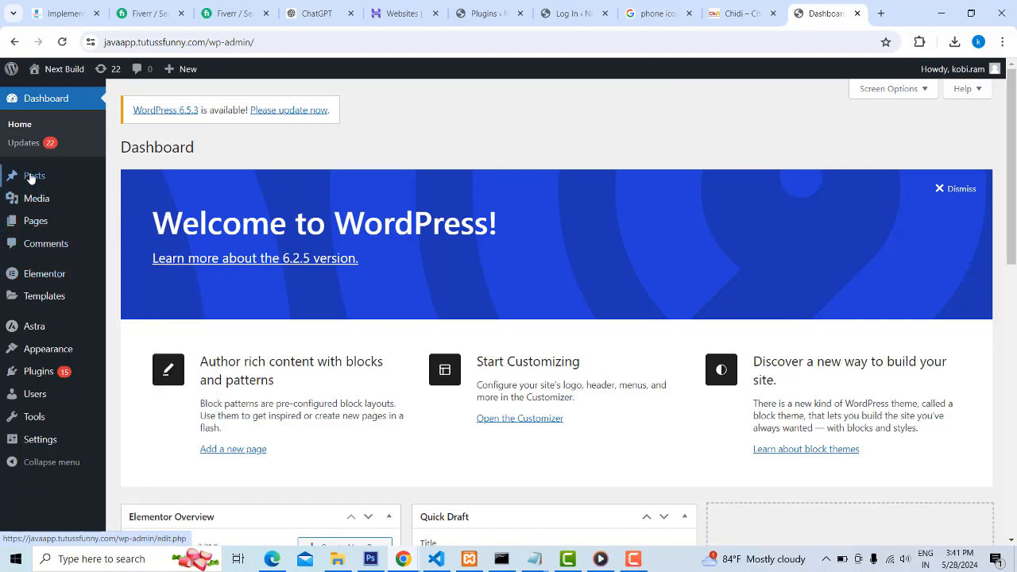
{"action": "mouse_move", "coordinate": [30, 178]}
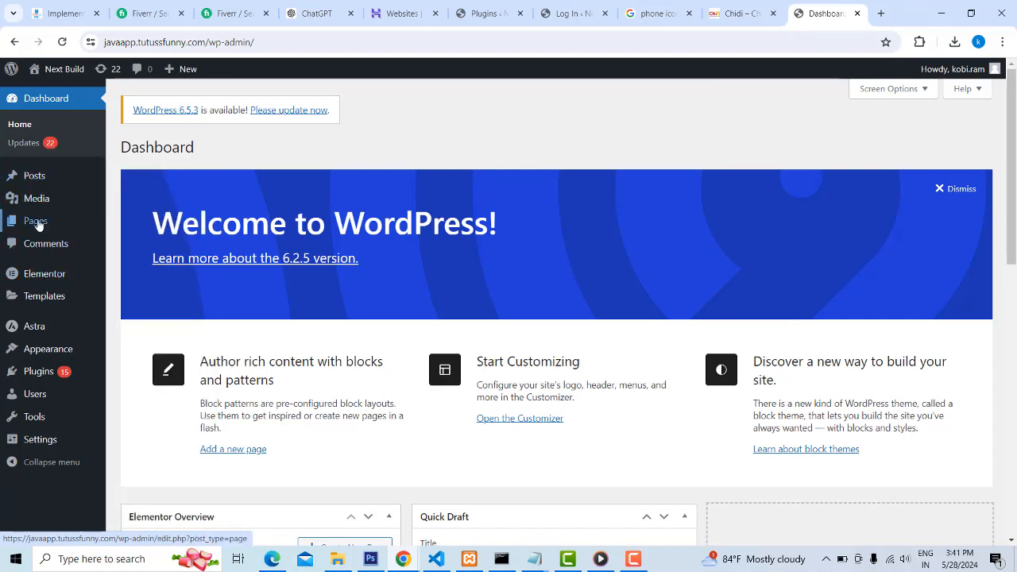
{"action": "mouse_move", "coordinate": [34, 220]}
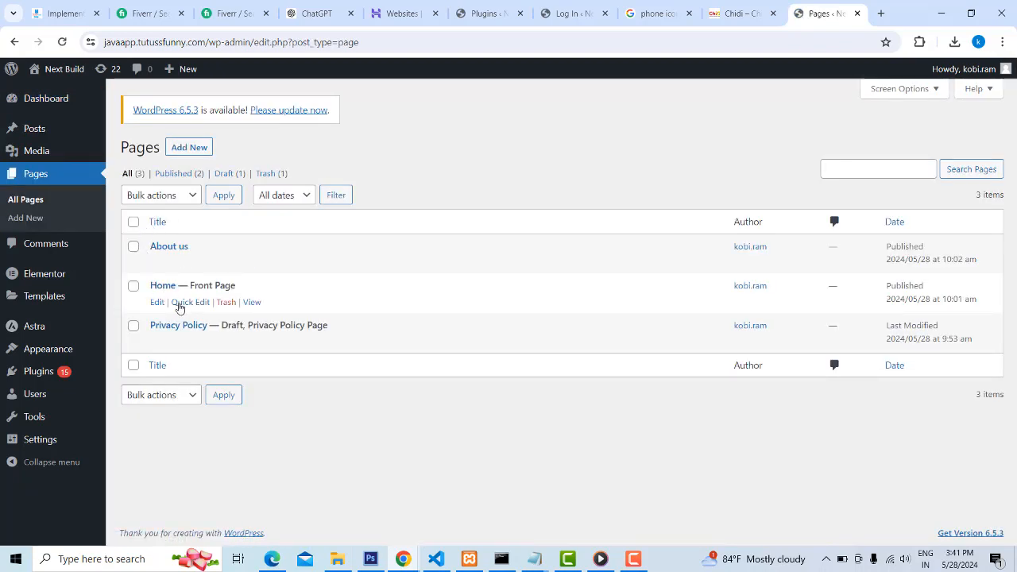
{"action": "left_click", "coordinate": [157, 303]}
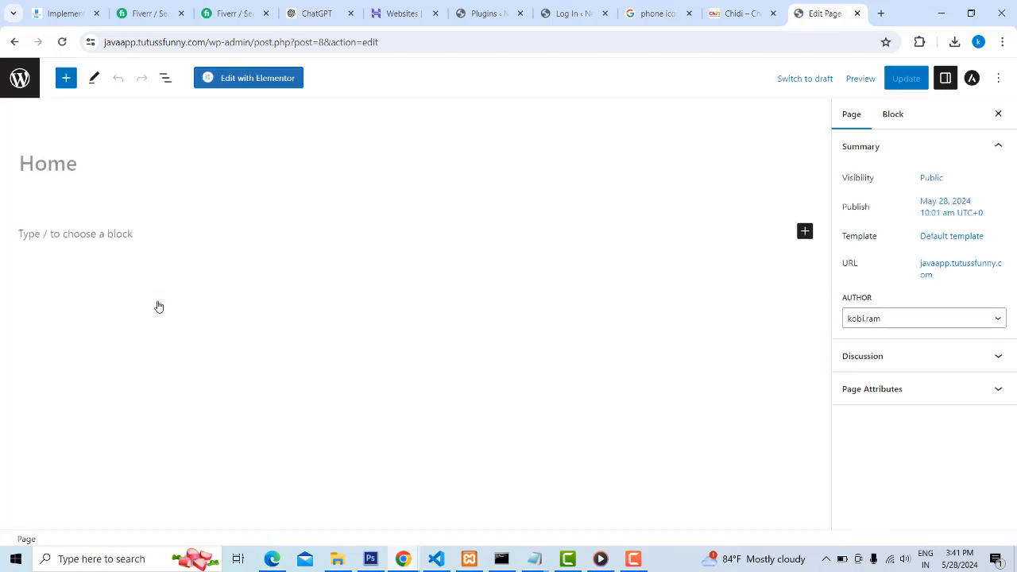
{"action": "left_click", "coordinate": [246, 84]}
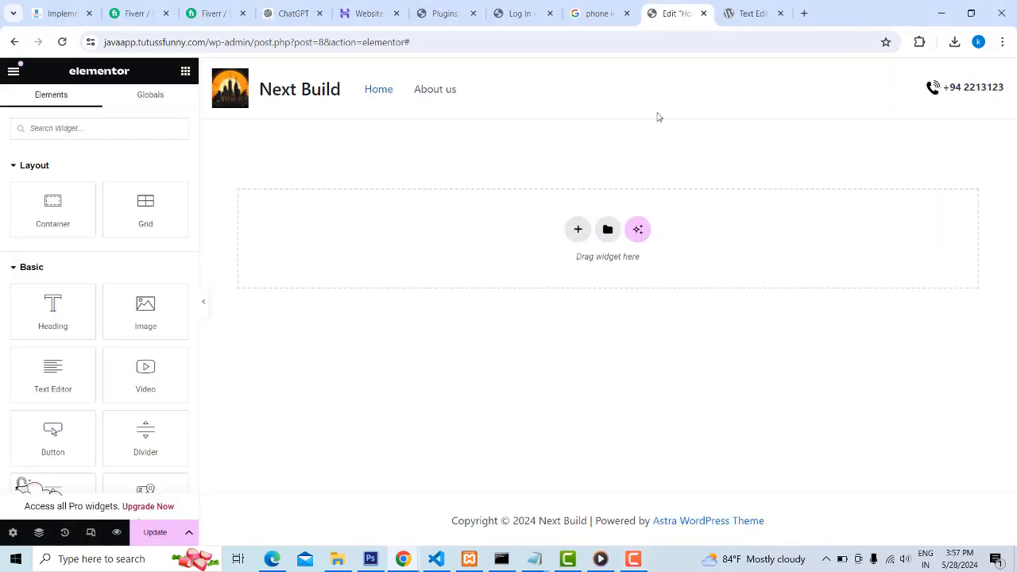
Add a Flexbox container with two equal side-by-side columns to the empty Home page
{"action": "left_click", "coordinate": [578, 230]}
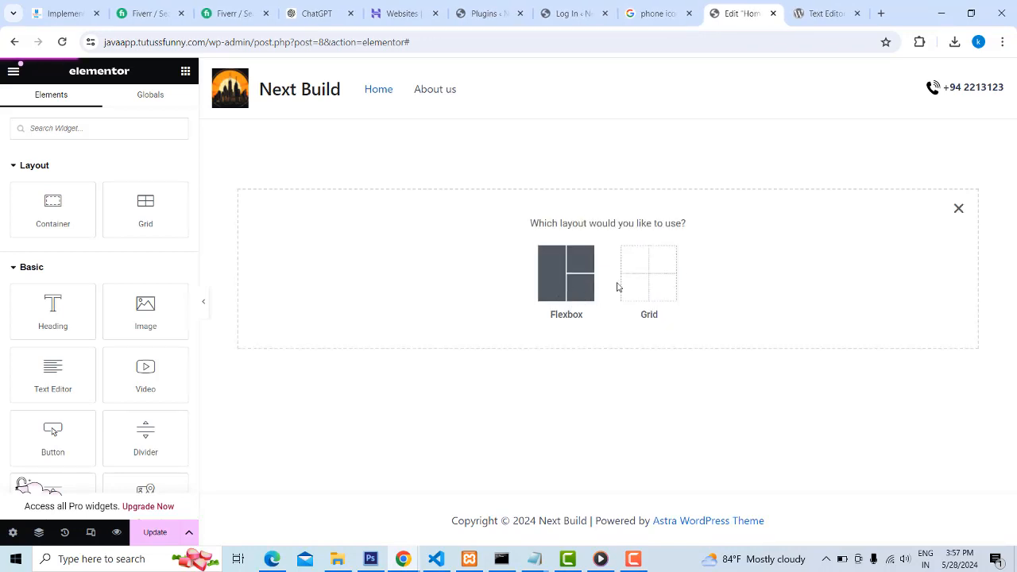
{"action": "left_click", "coordinate": [564, 279]}
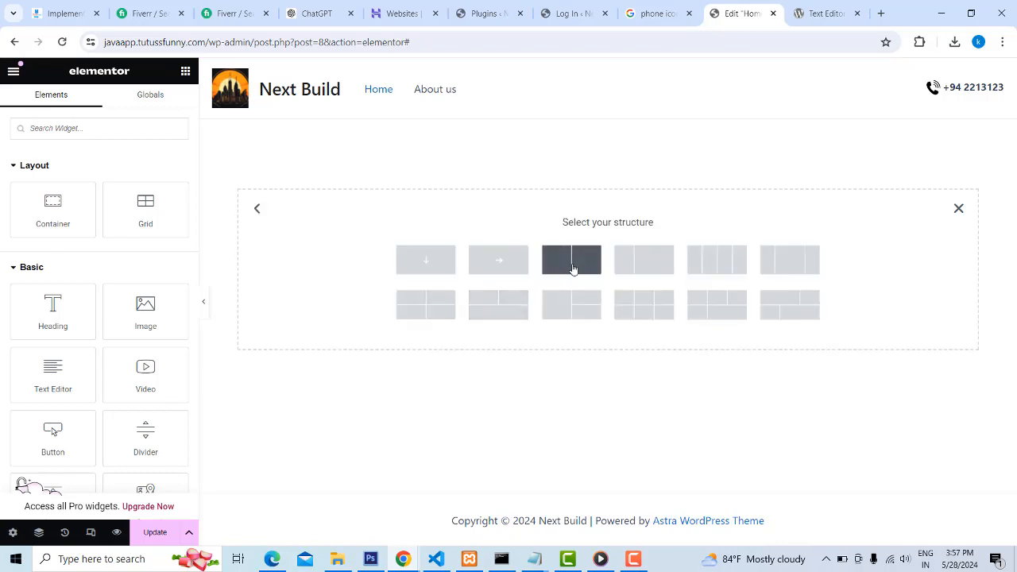
{"action": "left_click", "coordinate": [572, 269]}
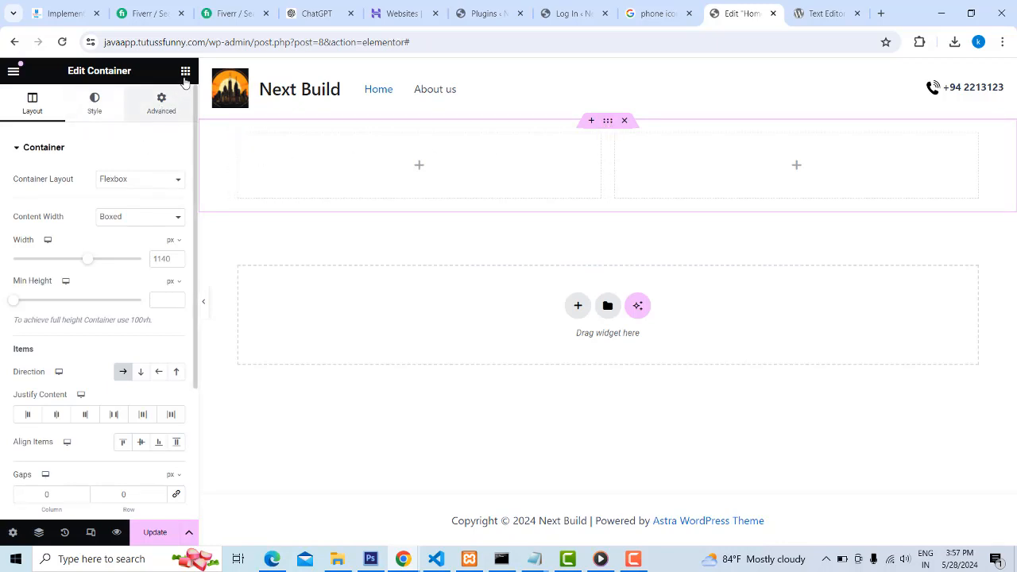
Set the container's background type to Classic and open the media library for its background image
{"action": "left_click", "coordinate": [96, 105]}
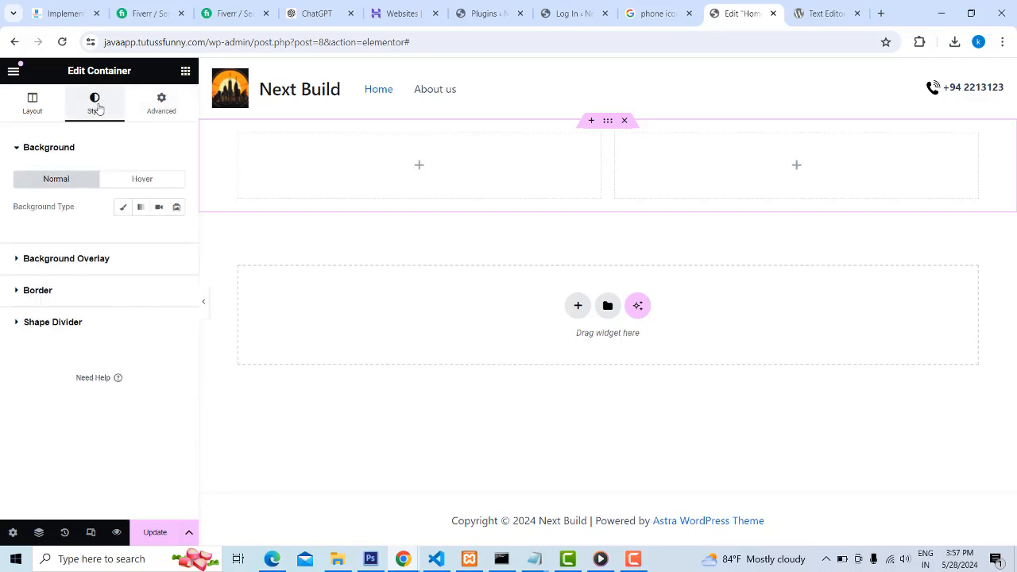
{"action": "left_click", "coordinate": [122, 208]}
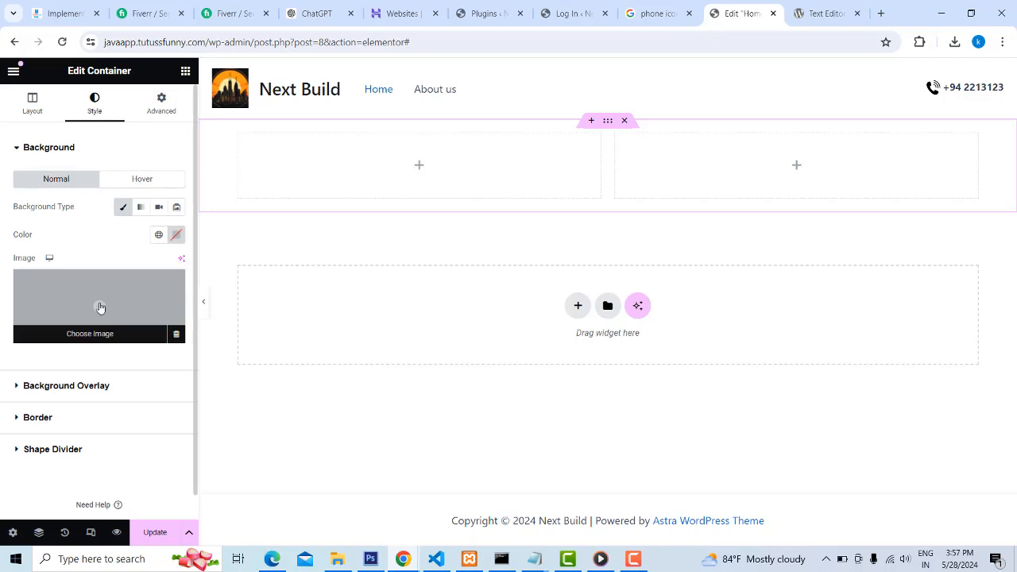
{"action": "left_click", "coordinate": [96, 342]}
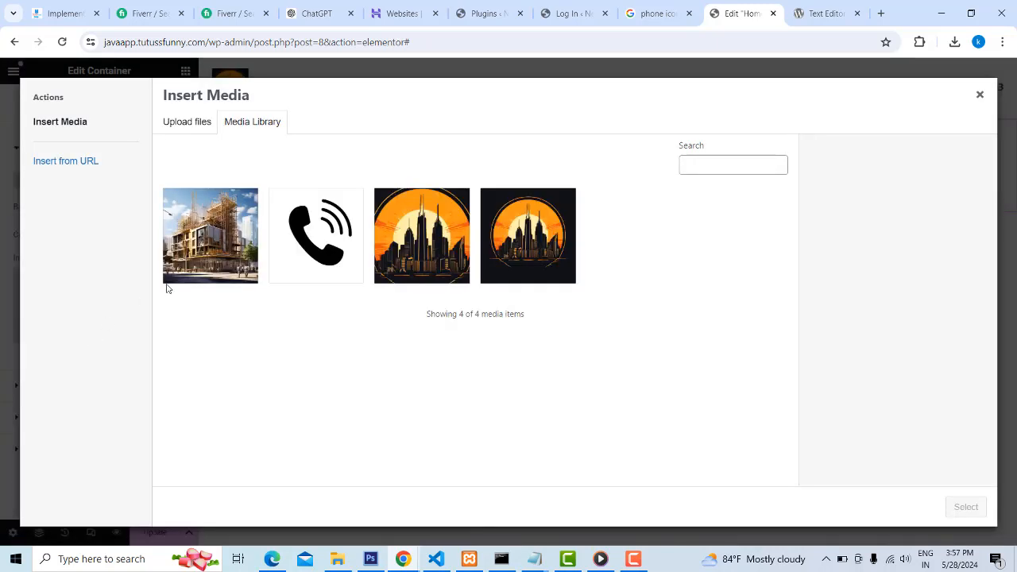
{"action": "left_click", "coordinate": [187, 125]}
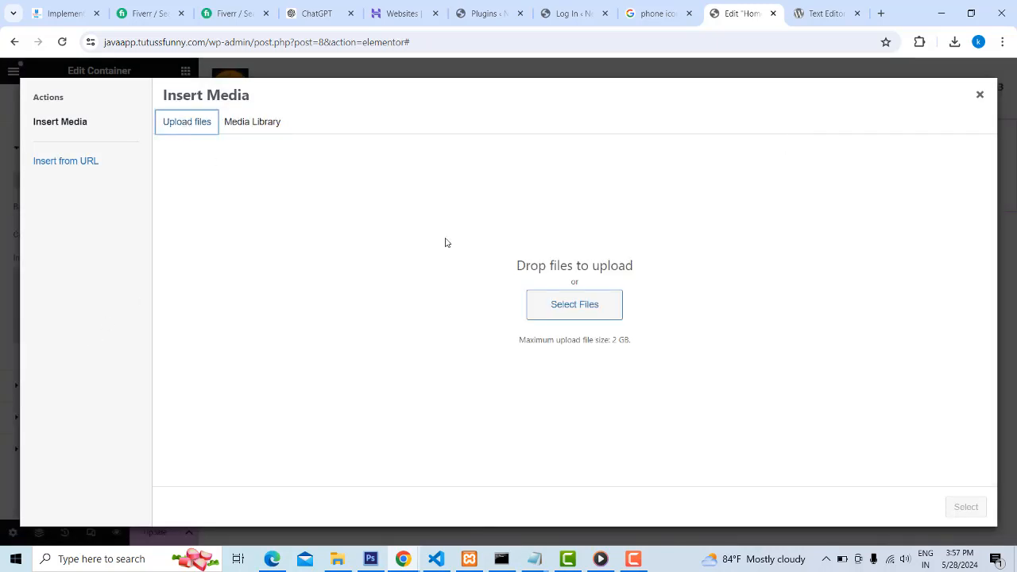
{"action": "left_click", "coordinate": [575, 309]}
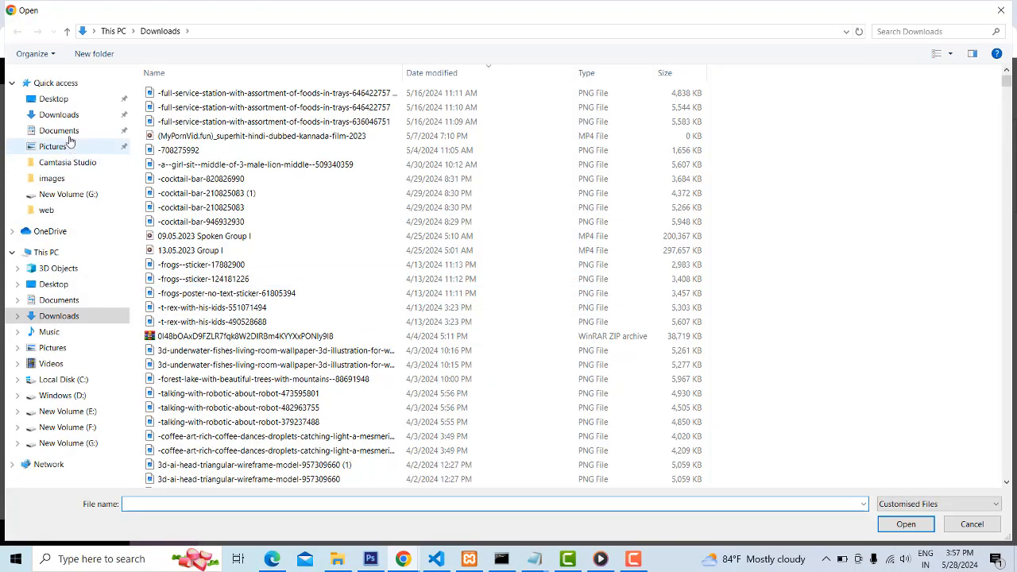
{"action": "left_click", "coordinate": [69, 118]}
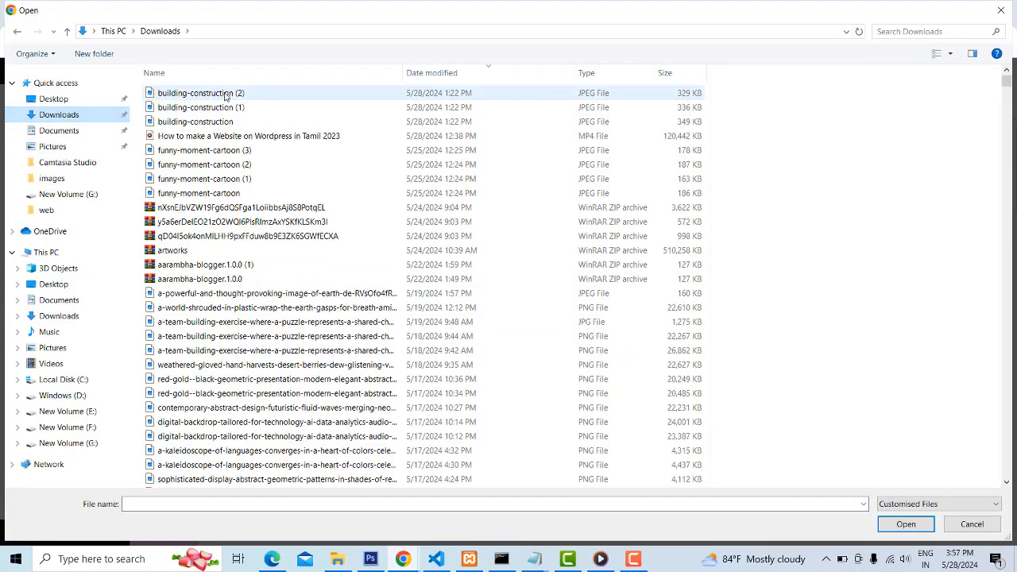
{"action": "left_click", "coordinate": [981, 527]}
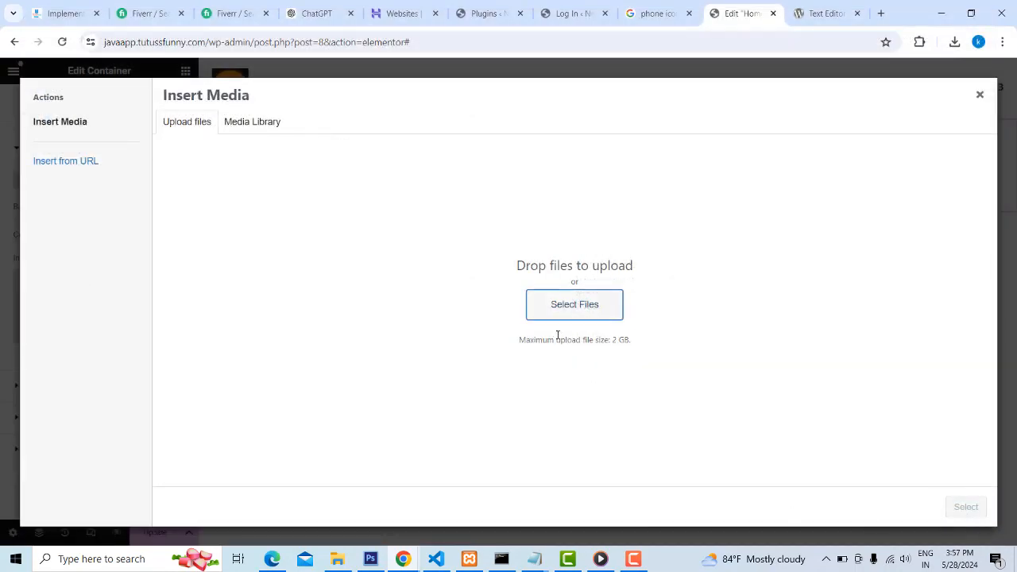
{"action": "left_click", "coordinate": [565, 309]}
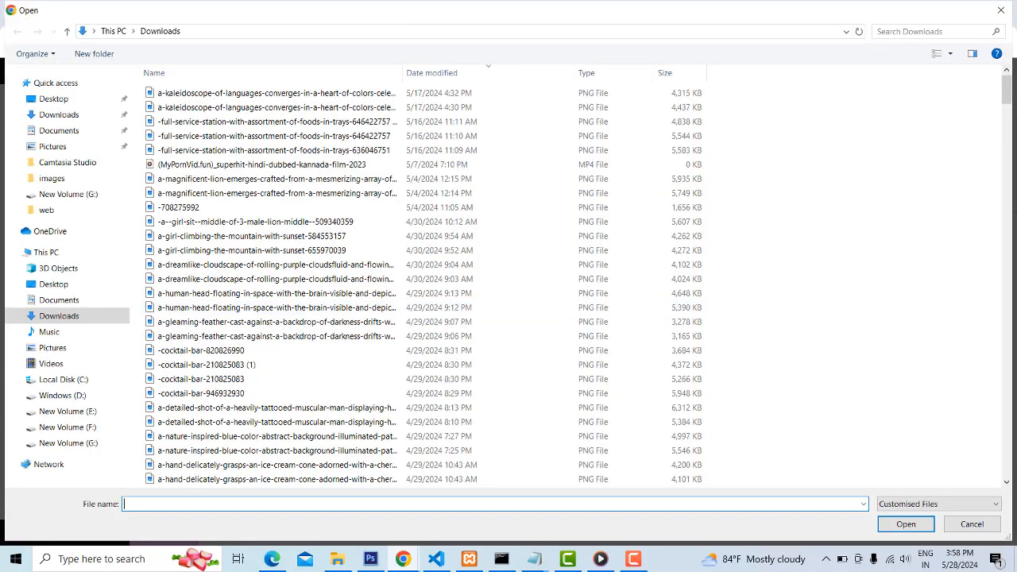
{"action": "left_click", "coordinate": [1001, 10]}
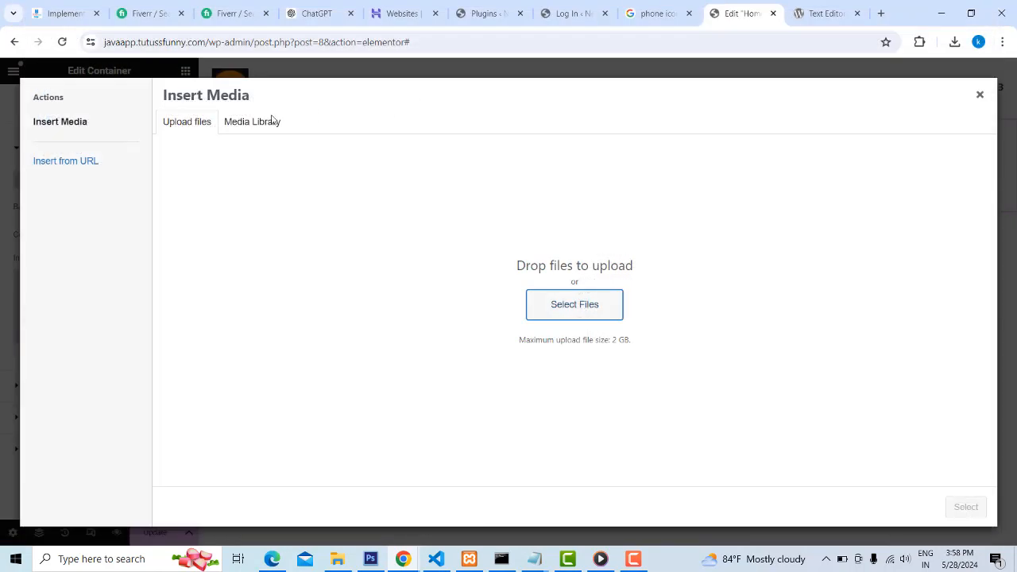
Use building-construction-3.jpeg from the media library as the container's background image
{"action": "left_click", "coordinate": [254, 123]}
{"action": "left_click", "coordinate": [209, 235]}
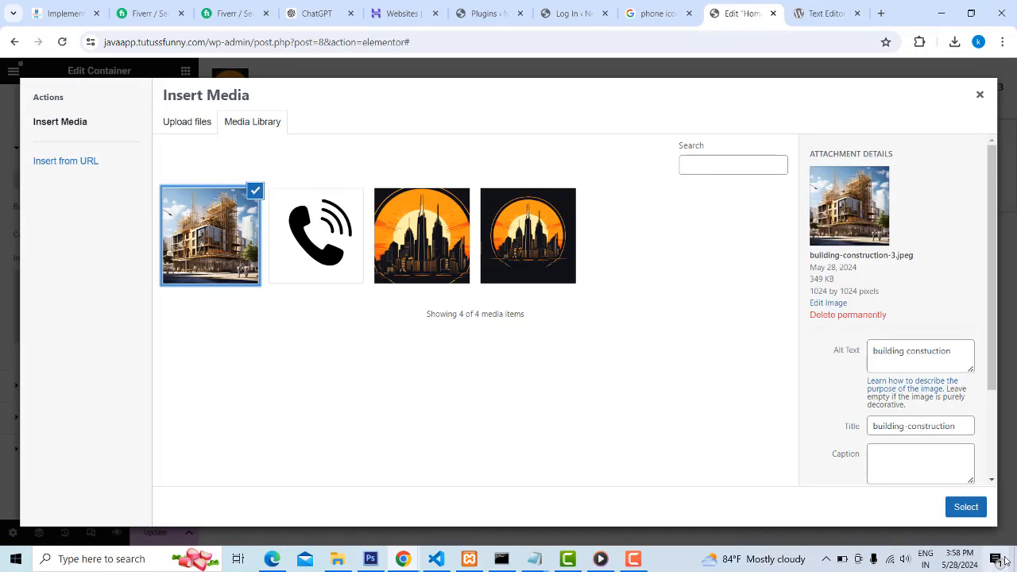
{"action": "left_click", "coordinate": [965, 507]}
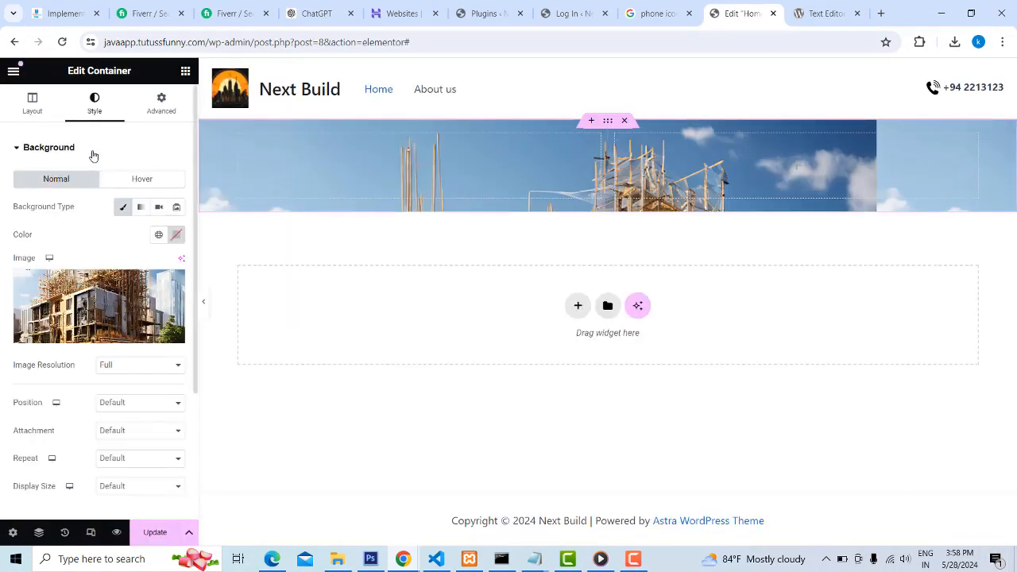
{"action": "mouse_move", "coordinate": [112, 296]}
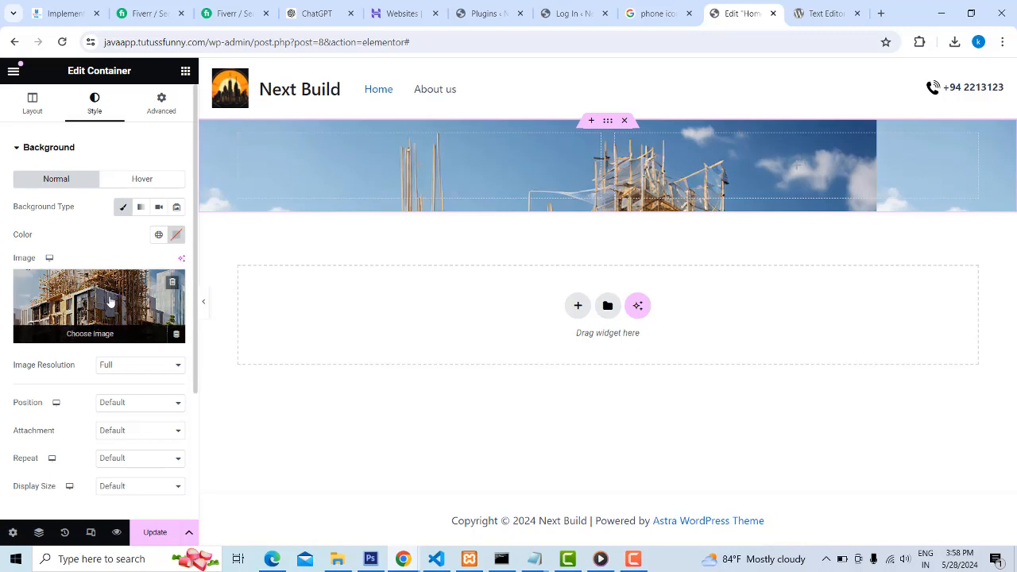
{"action": "left_click", "coordinate": [157, 404]}
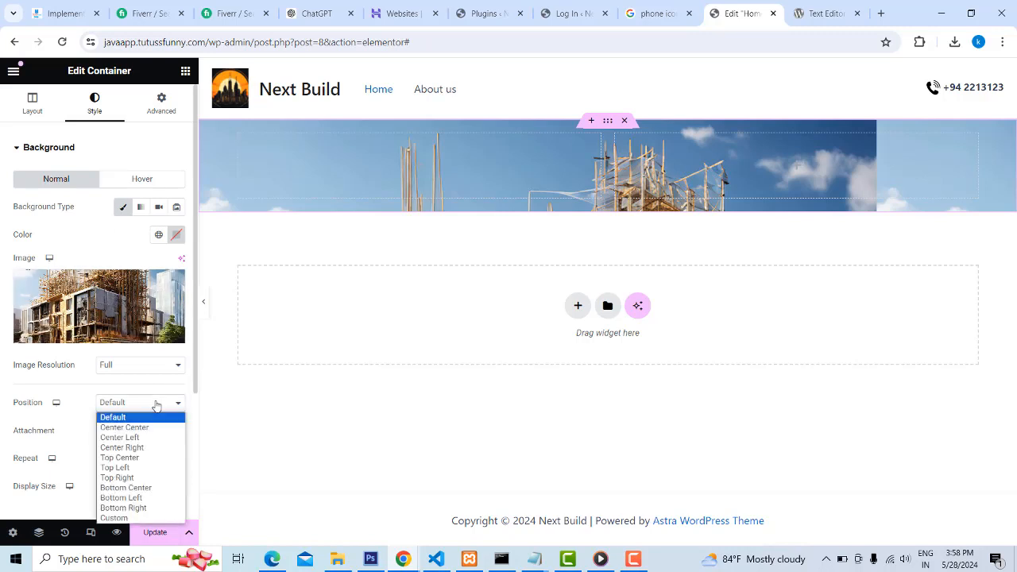
{"action": "left_click", "coordinate": [157, 405]}
Set the container's minimum height to 600 px in its layout settings
{"action": "left_click", "coordinate": [34, 110]}
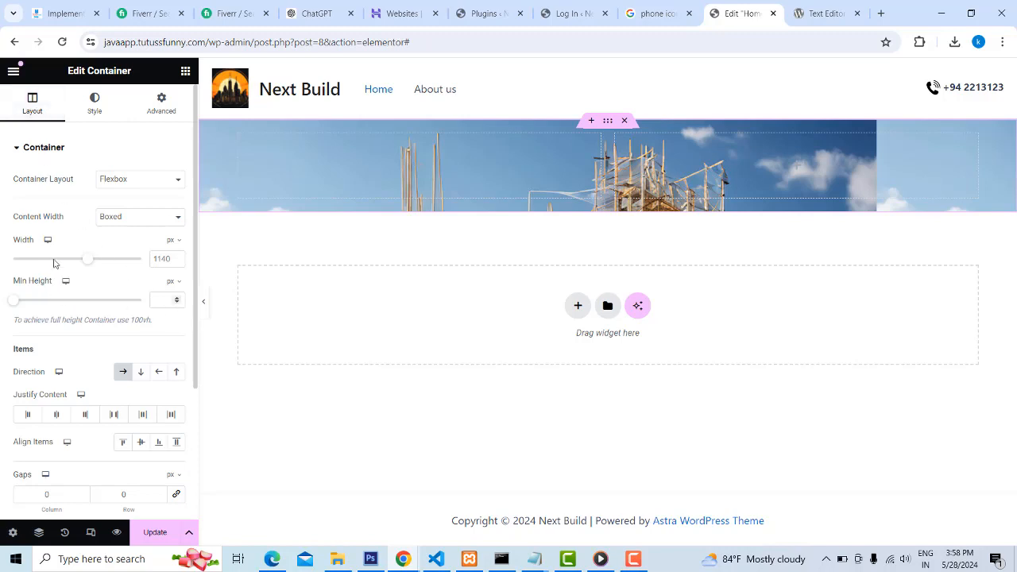
{"action": "left_click", "coordinate": [162, 299]}
{"action": "type", "text": "600"}
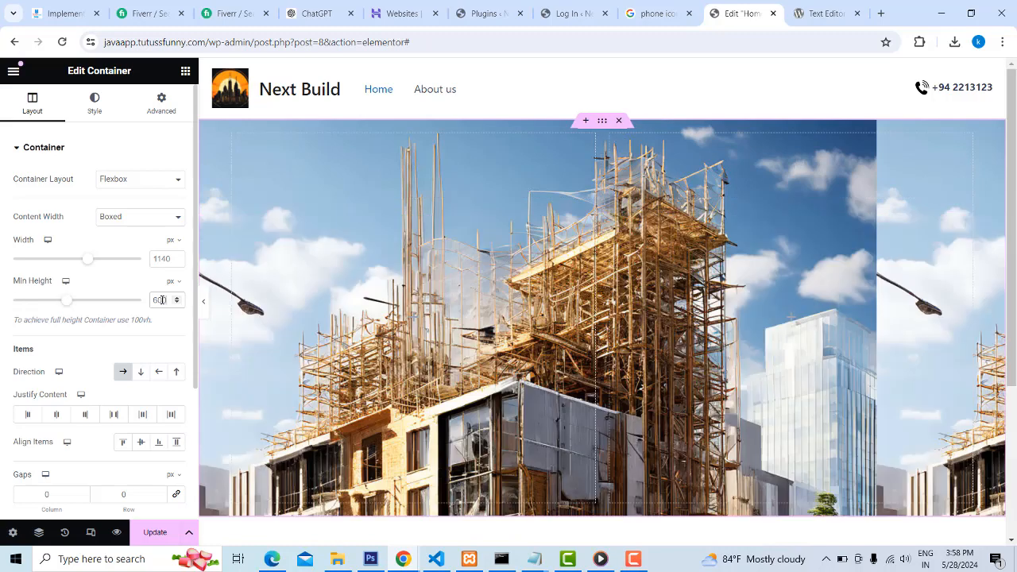
{"action": "scroll", "coordinate": [494, 309], "scroll_direction": "down", "scroll_amount": 1}
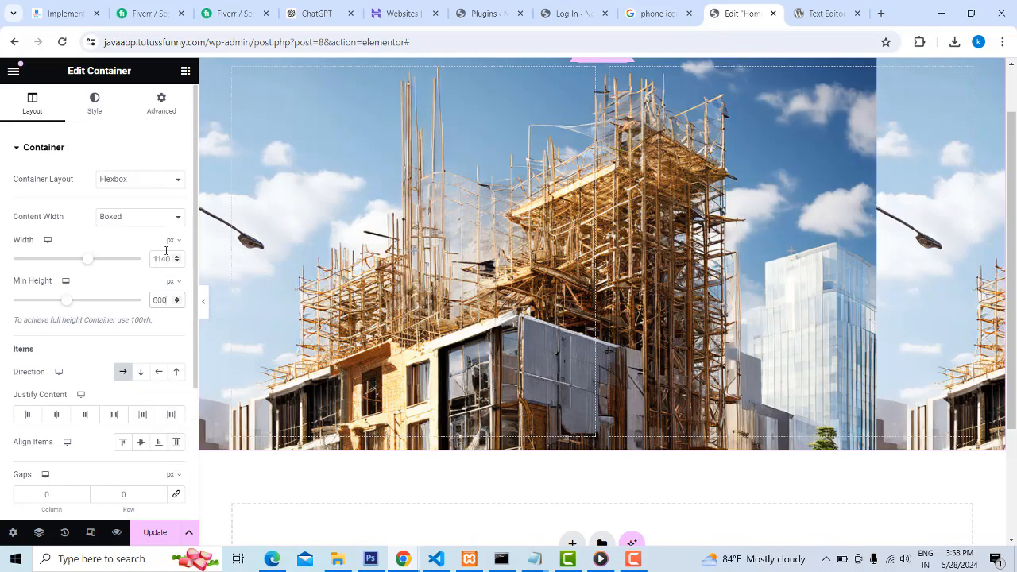
Change the container's content width to Full Width and update the Home page
{"action": "left_click", "coordinate": [162, 217]}
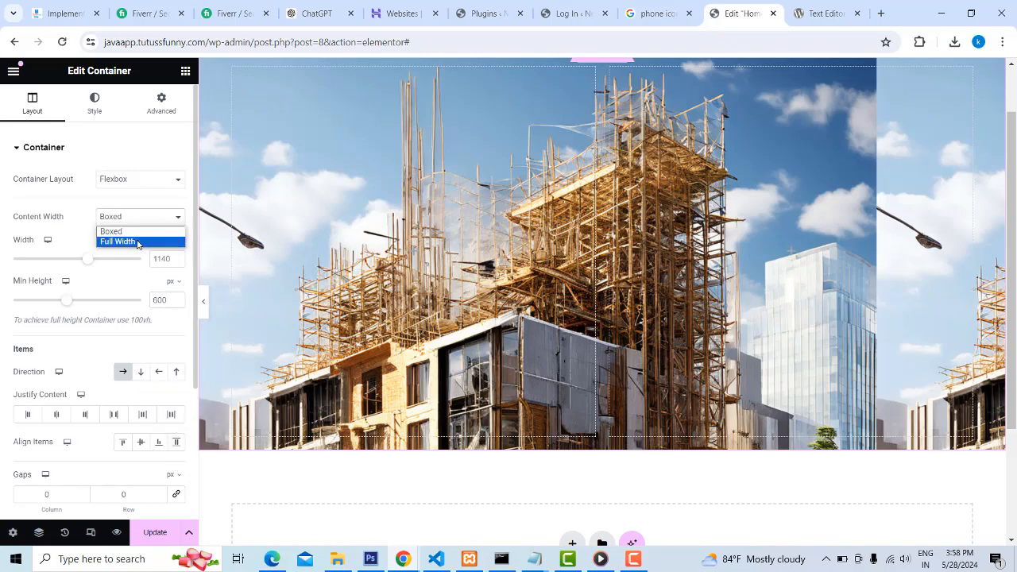
{"action": "left_click", "coordinate": [137, 241]}
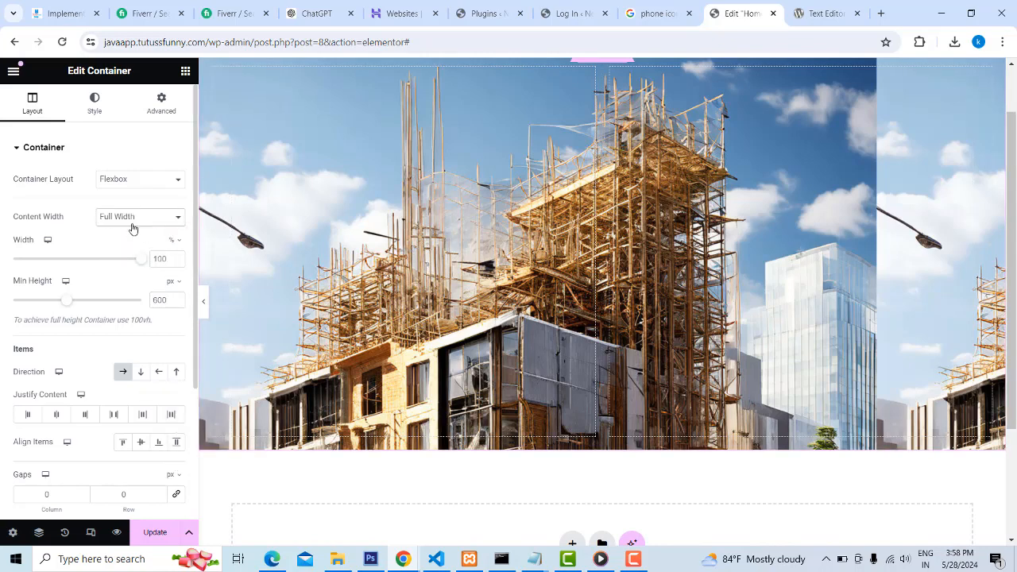
{"action": "left_click", "coordinate": [155, 183]}
{"action": "left_click", "coordinate": [158, 185]}
{"action": "scroll", "coordinate": [175, 302], "scroll_direction": "down", "scroll_amount": 2}
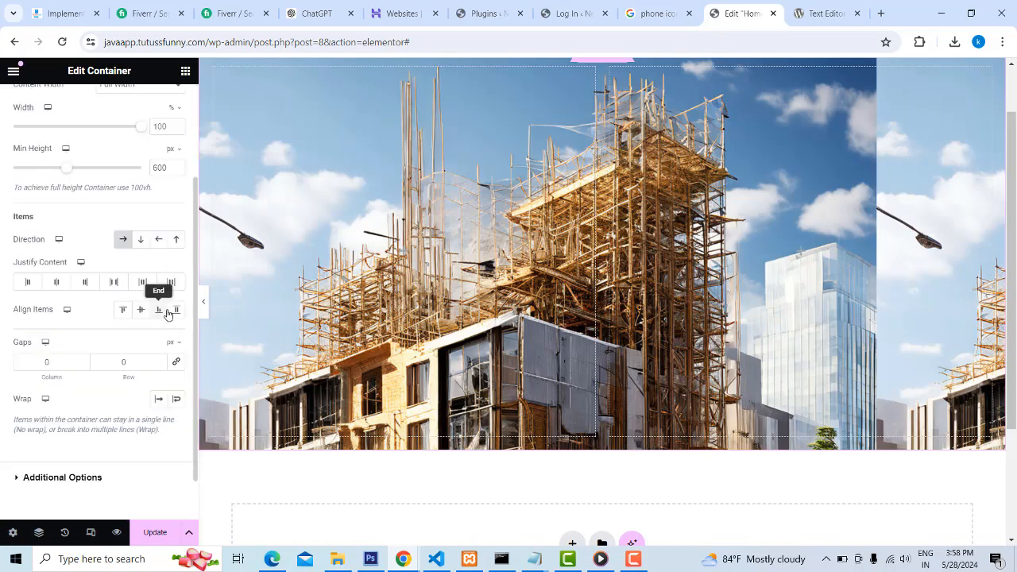
{"action": "left_click", "coordinate": [155, 532]}
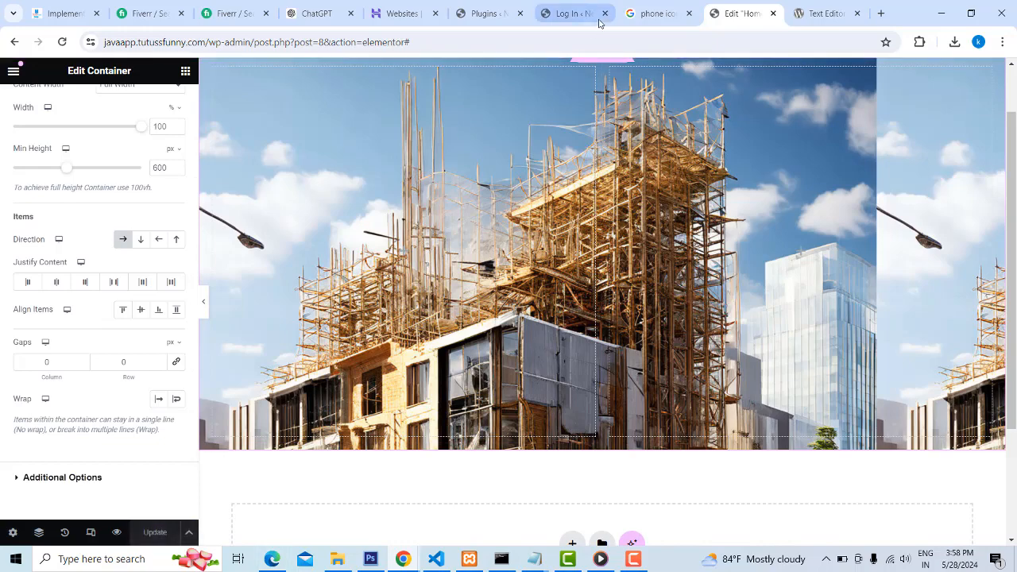
Switch to Edge, reload the published Next Build site and compare its background image section with the Elementor preview
{"action": "left_click", "coordinate": [273, 558]}
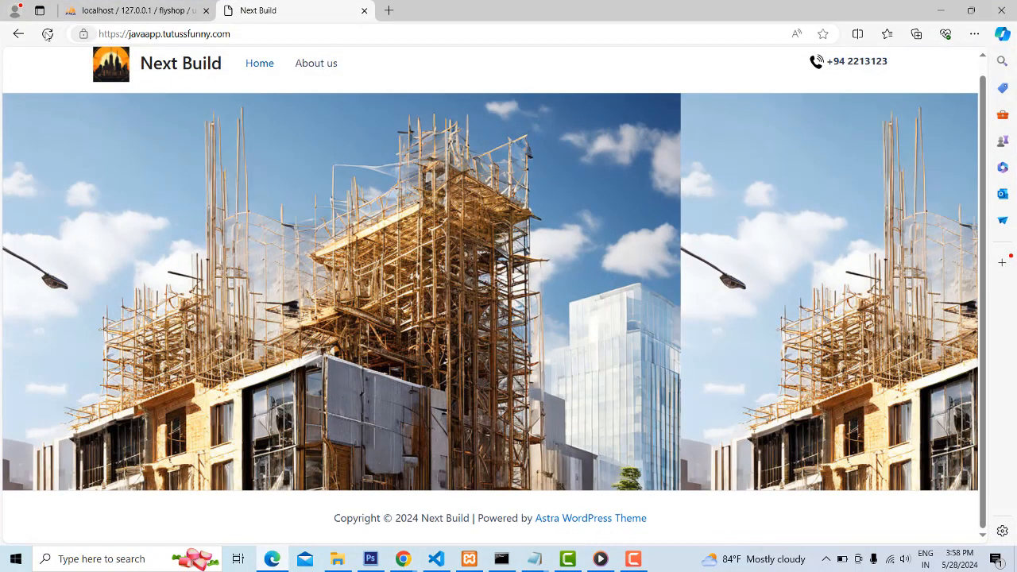
{"action": "left_click", "coordinate": [47, 35]}
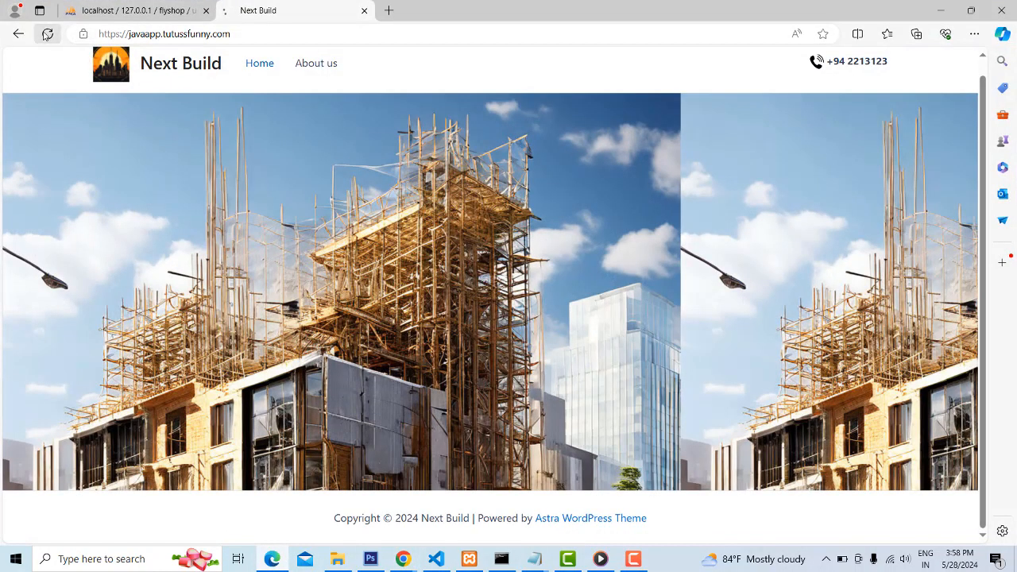
{"action": "left_click", "coordinate": [47, 34]}
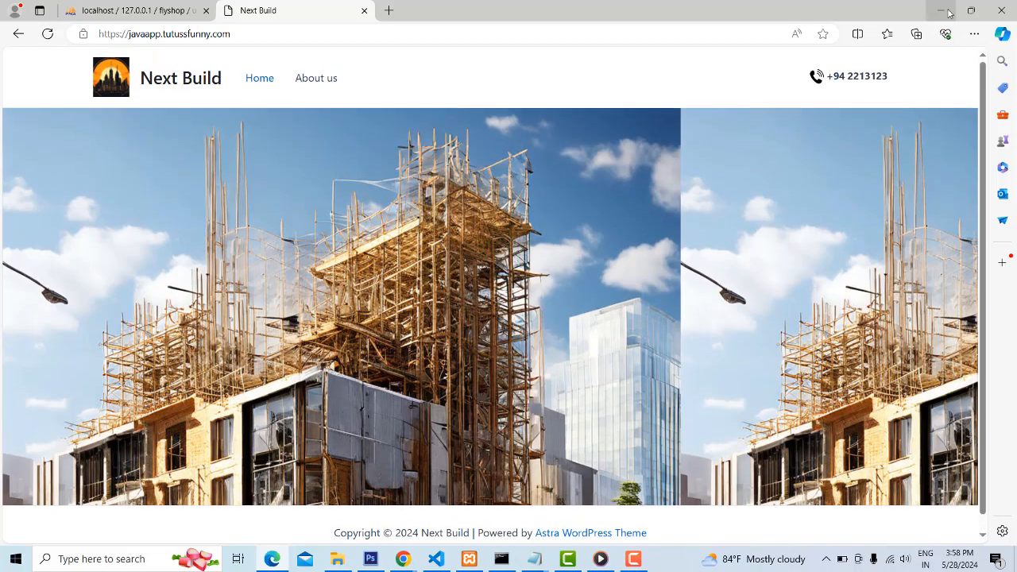
{"action": "left_click", "coordinate": [945, 19]}
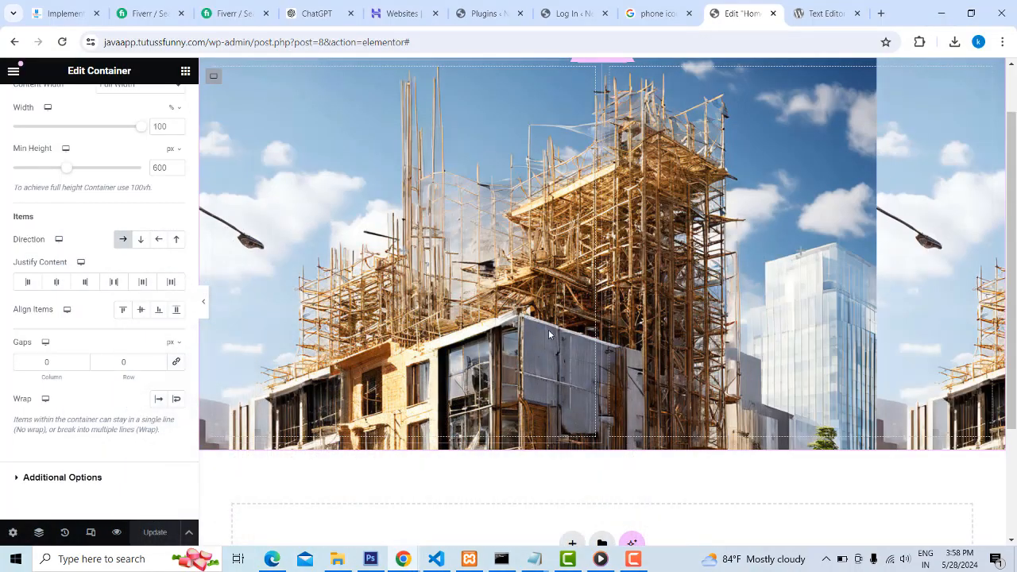
{"action": "scroll", "coordinate": [556, 192], "scroll_direction": "up", "scroll_amount": 1}
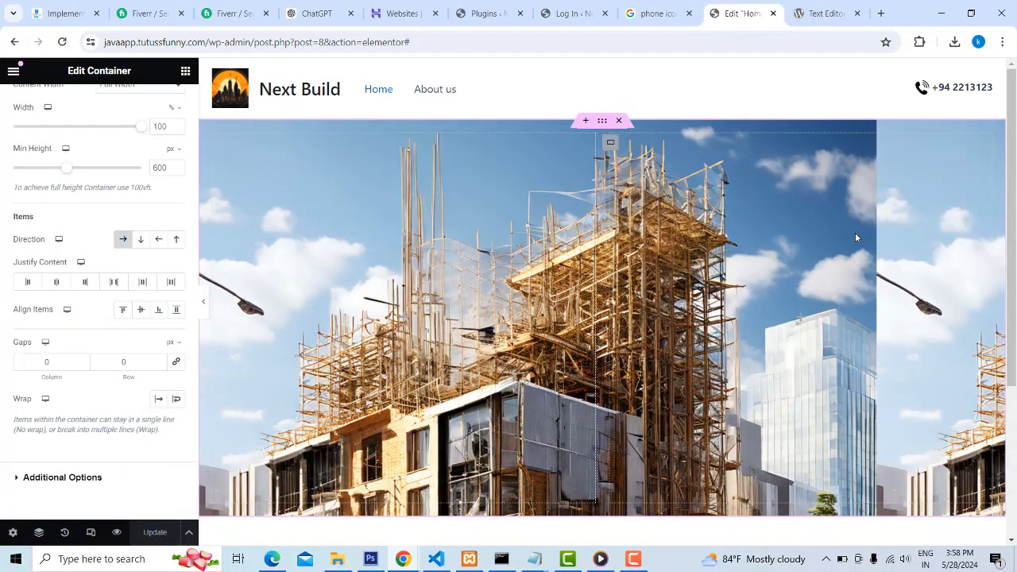
{"action": "scroll", "coordinate": [619, 346], "scroll_direction": "down", "scroll_amount": 3}
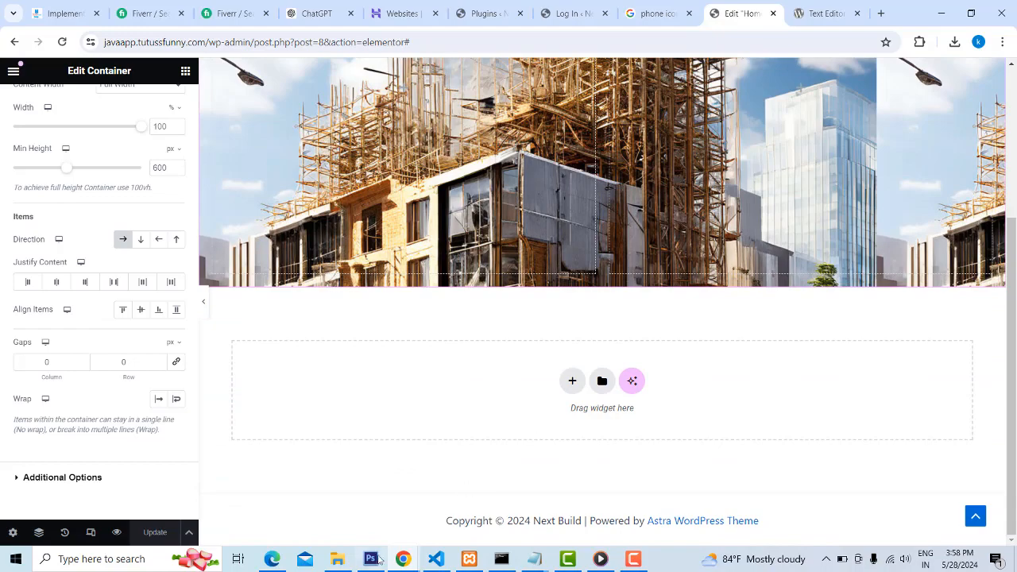
Switch to the reference Next Build site in incognito Chrome and compare its Home page with the published site in Edge
{"action": "mouse_move", "coordinate": [403, 560]}
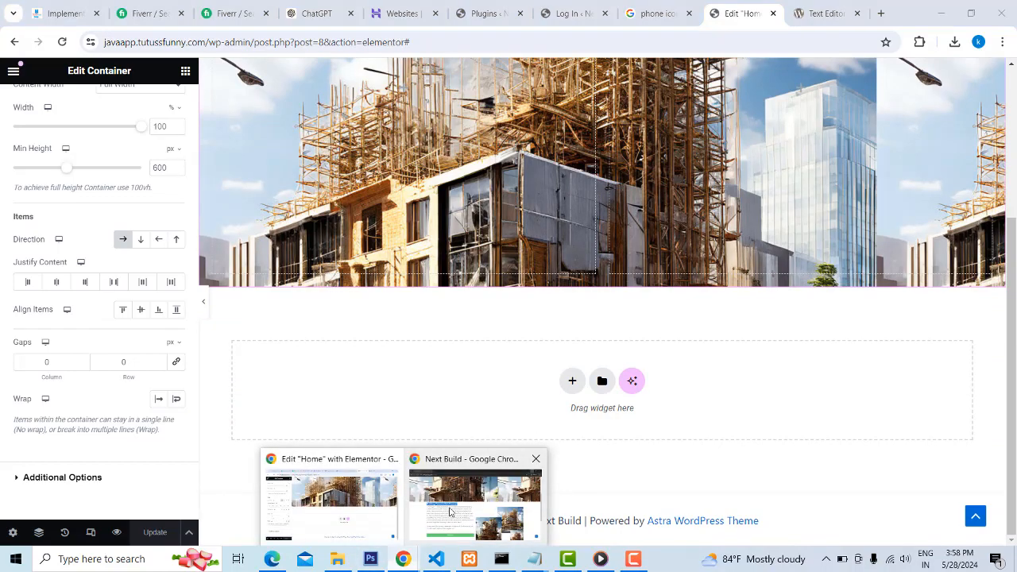
{"action": "left_click", "coordinate": [476, 492]}
{"action": "scroll", "coordinate": [365, 389], "scroll_direction": "up", "scroll_amount": 2}
{"action": "scroll", "coordinate": [375, 414], "scroll_direction": "down", "scroll_amount": 3}
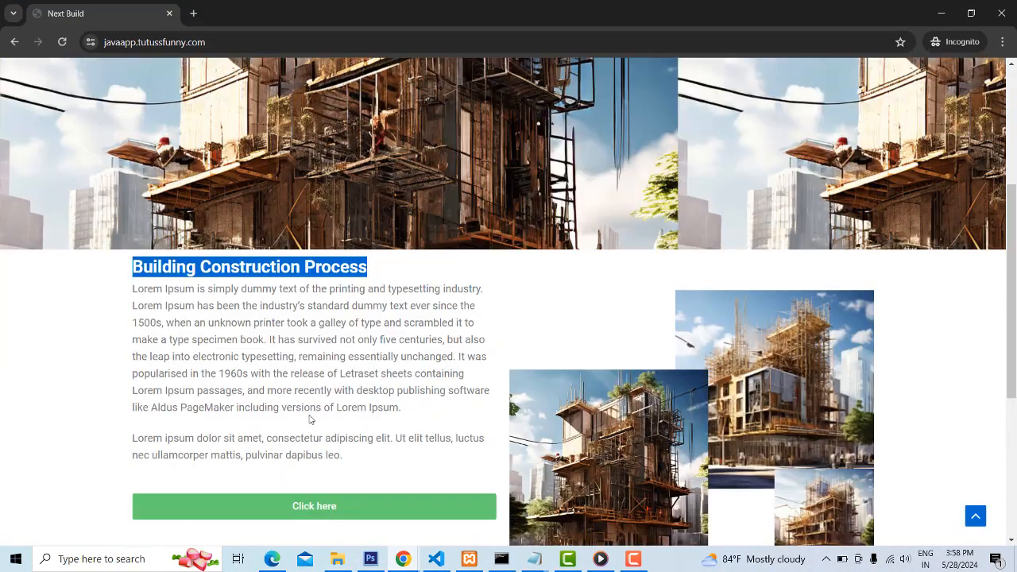
{"action": "left_click", "coordinate": [271, 558]}
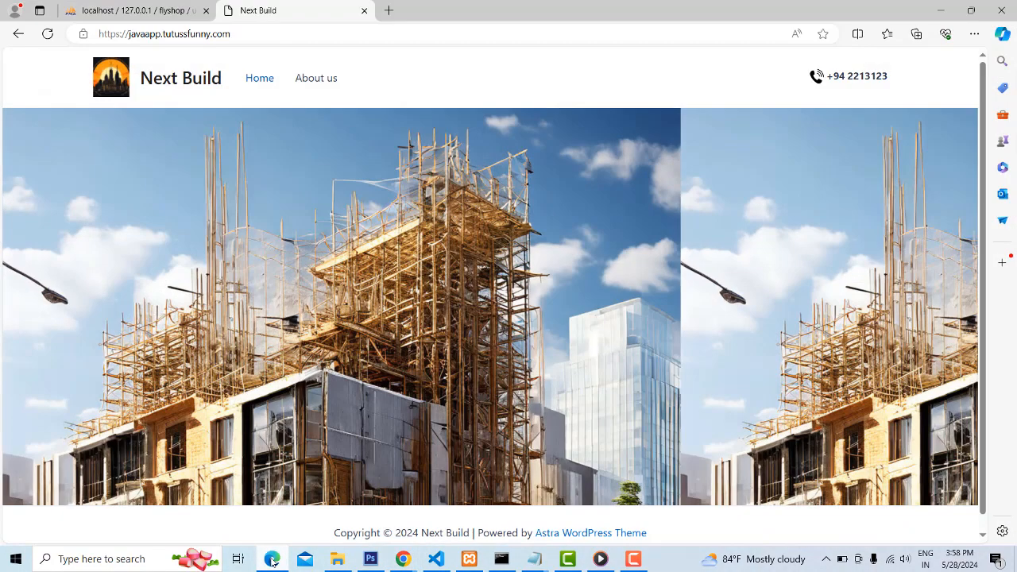
{"action": "left_click", "coordinate": [272, 558]}
{"action": "scroll", "coordinate": [785, 280], "scroll_direction": "up", "scroll_amount": 3}
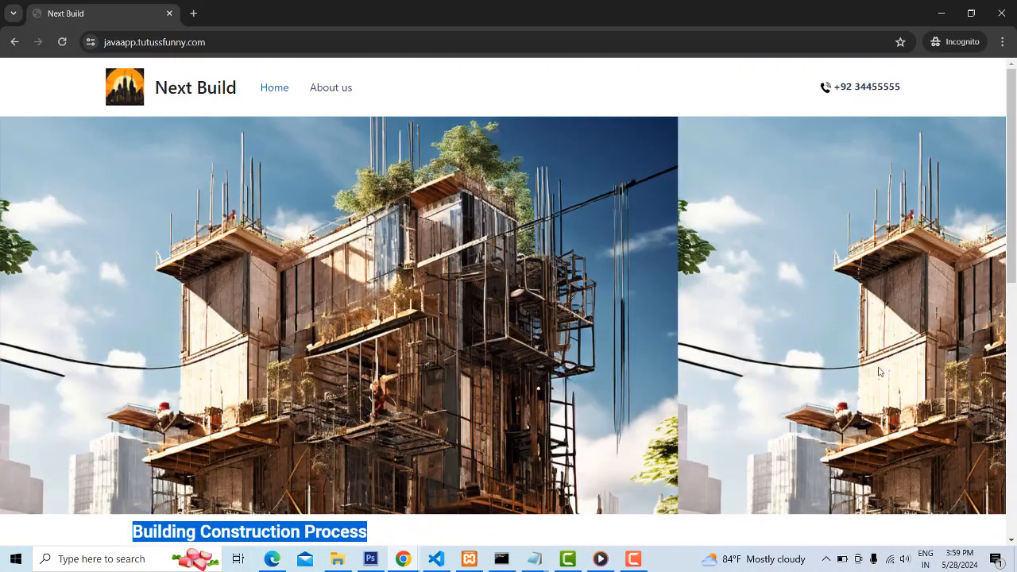
{"action": "scroll", "coordinate": [802, 270], "scroll_direction": "down", "scroll_amount": 4}
Copy the heading text "Building Construction Process" from the reference site and return to the Elementor editor
{"action": "left_click", "coordinate": [473, 250]}
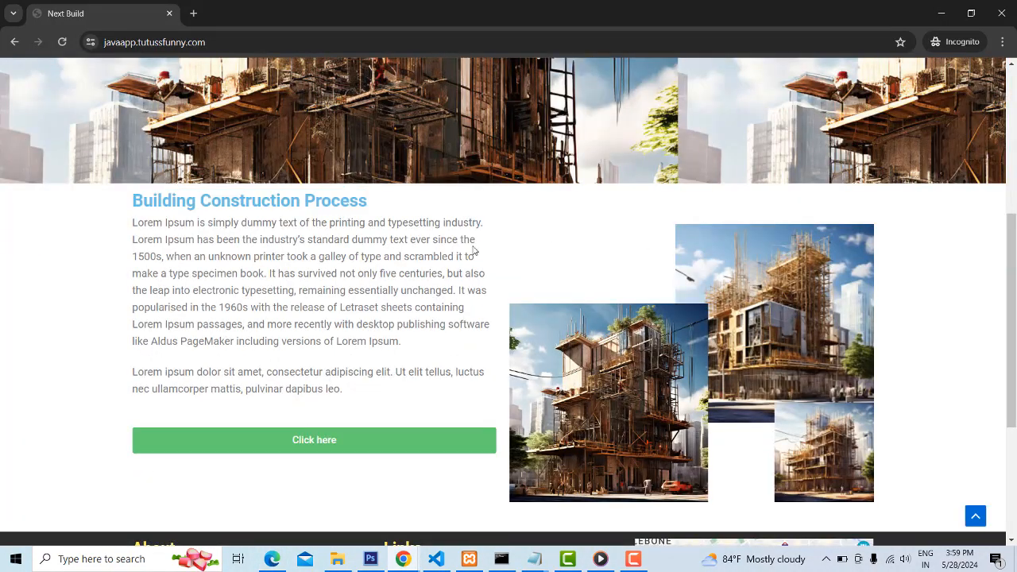
{"action": "left_click_drag", "start_coordinate": [134, 200], "coordinate": [367, 201]}
{"action": "key", "text": "ctrl+c"}
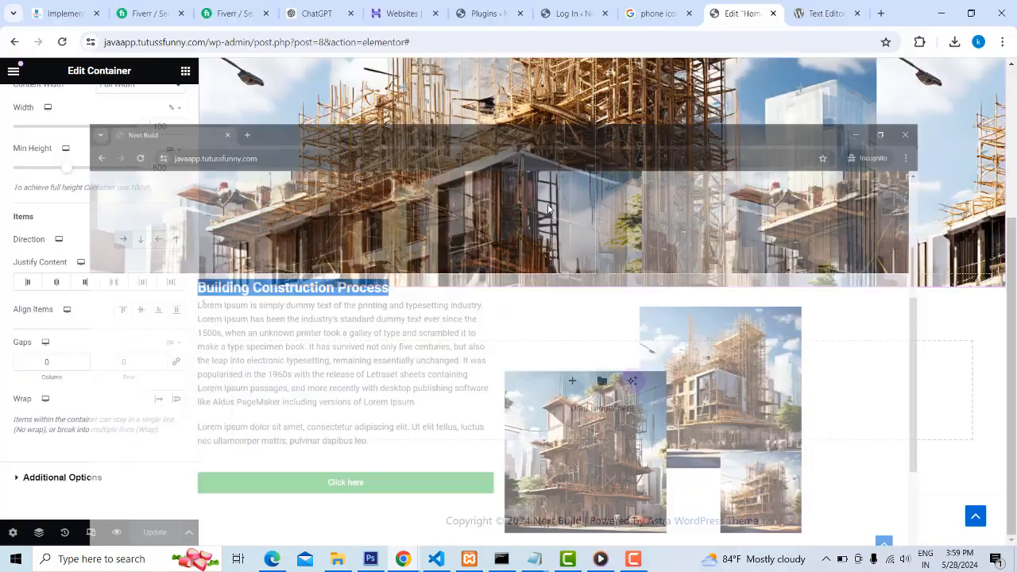
{"action": "left_click", "coordinate": [941, 14]}
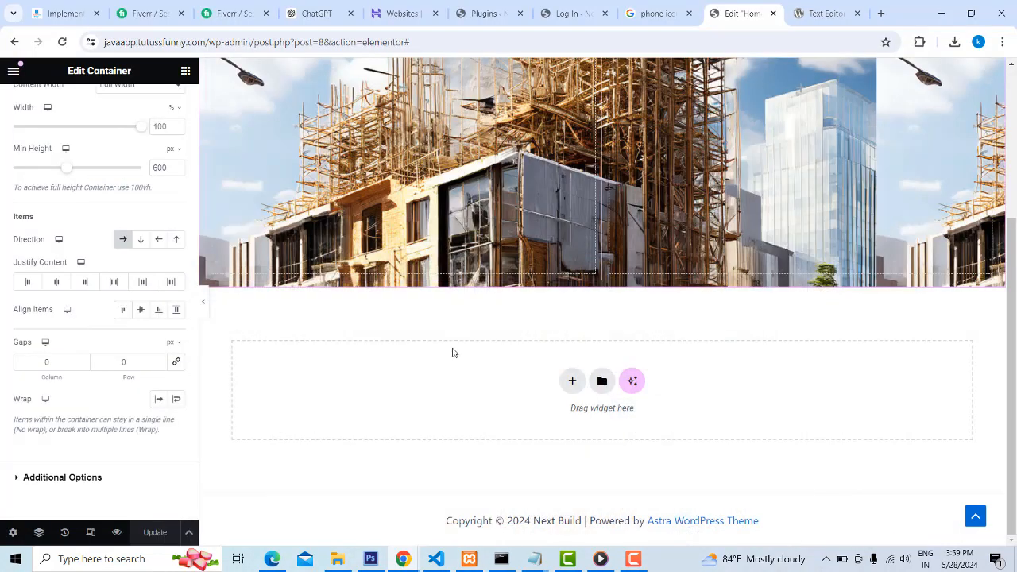
Add a Flexbox container with two equal columns below the background image section
{"action": "left_click", "coordinate": [572, 384]}
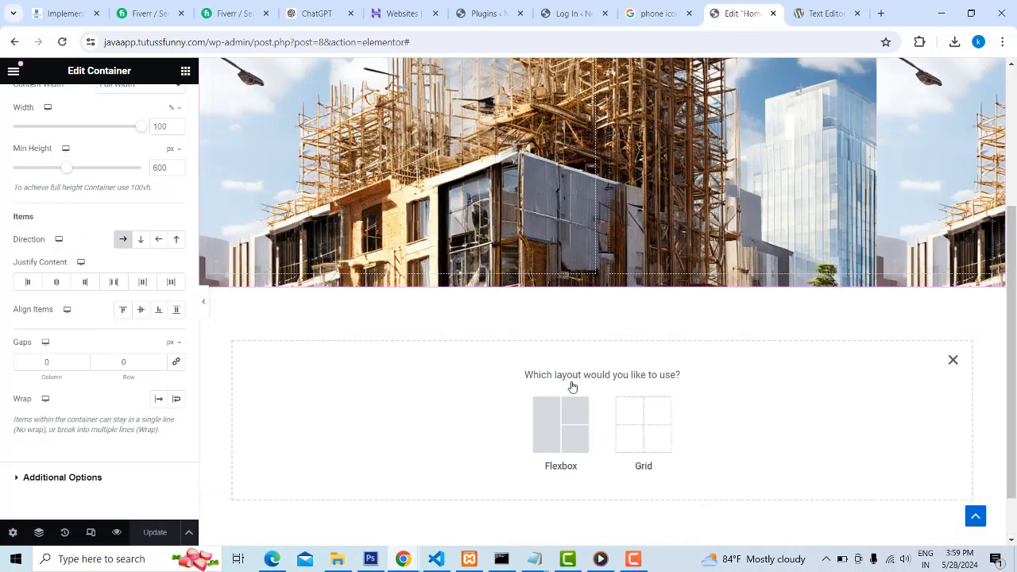
{"action": "left_click", "coordinate": [576, 429]}
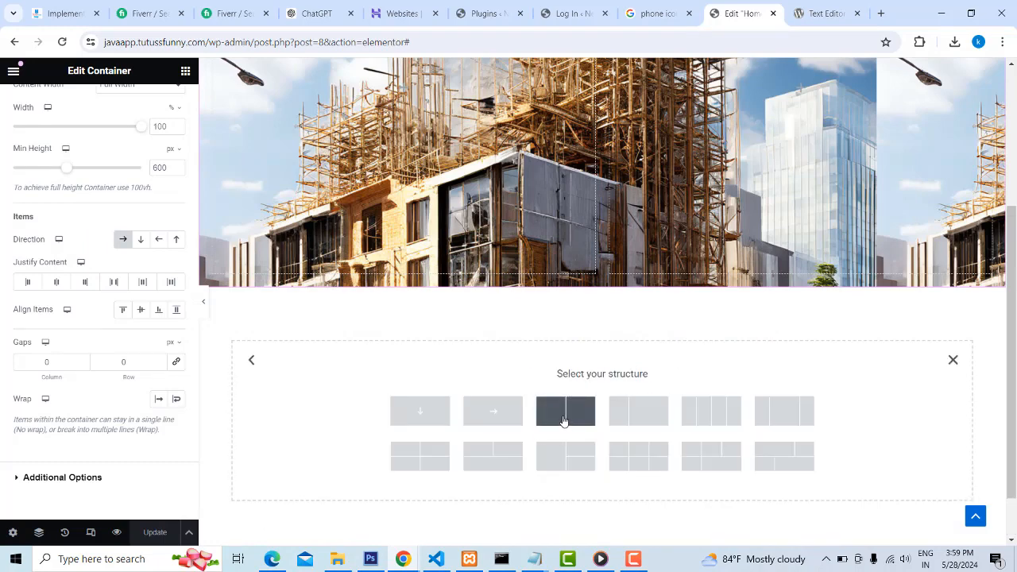
{"action": "left_click", "coordinate": [563, 421]}
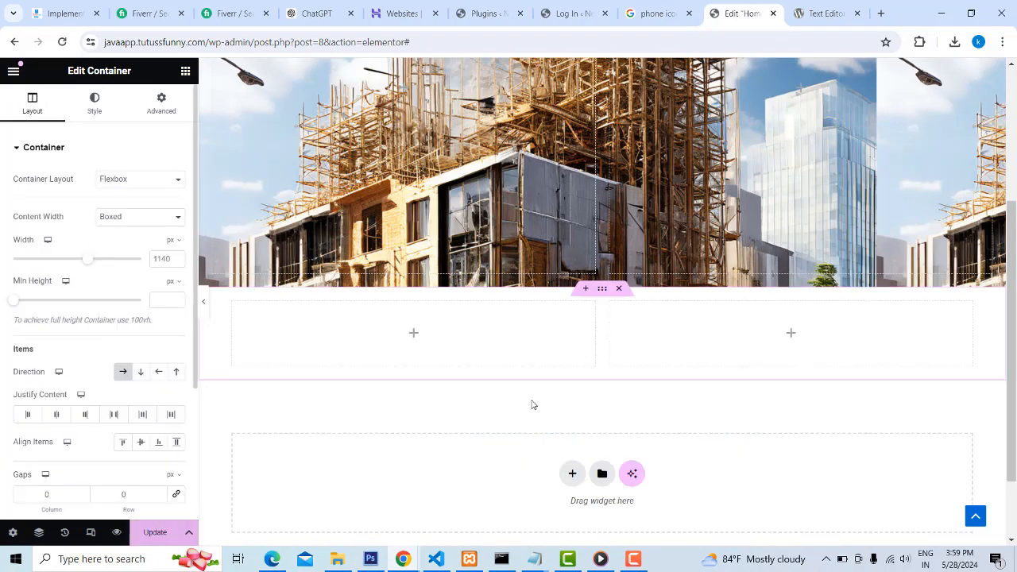
Add a Heading widget to the new container's left column and title it "Building Construction Process"
{"action": "left_click", "coordinate": [185, 72]}
{"action": "left_click_drag", "start_coordinate": [52, 310], "coordinate": [408, 336]}
{"action": "double_click", "coordinate": [394, 314]}
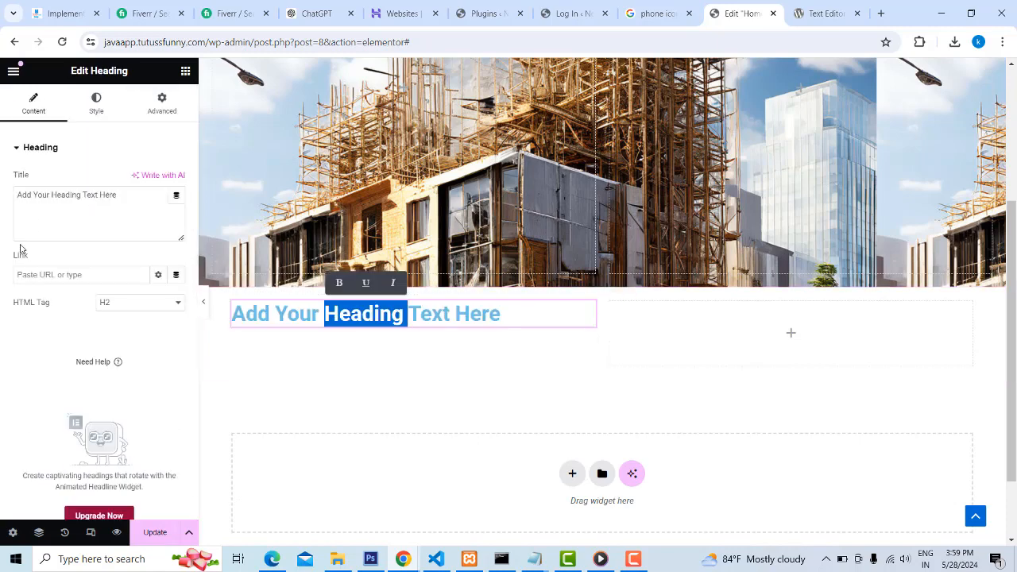
{"action": "left_click_drag", "start_coordinate": [121, 197], "coordinate": [32, 175]}
{"action": "key", "text": "ctrl+v"}
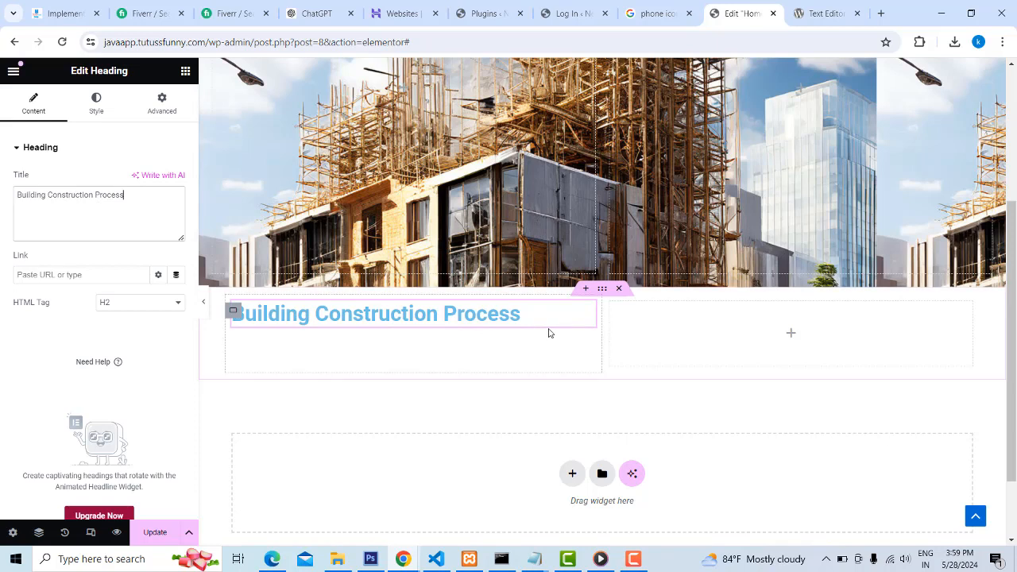
Try the H1 HTML tag on the heading and set it back to H2
{"action": "left_click", "coordinate": [121, 304]}
{"action": "left_click", "coordinate": [120, 318]}
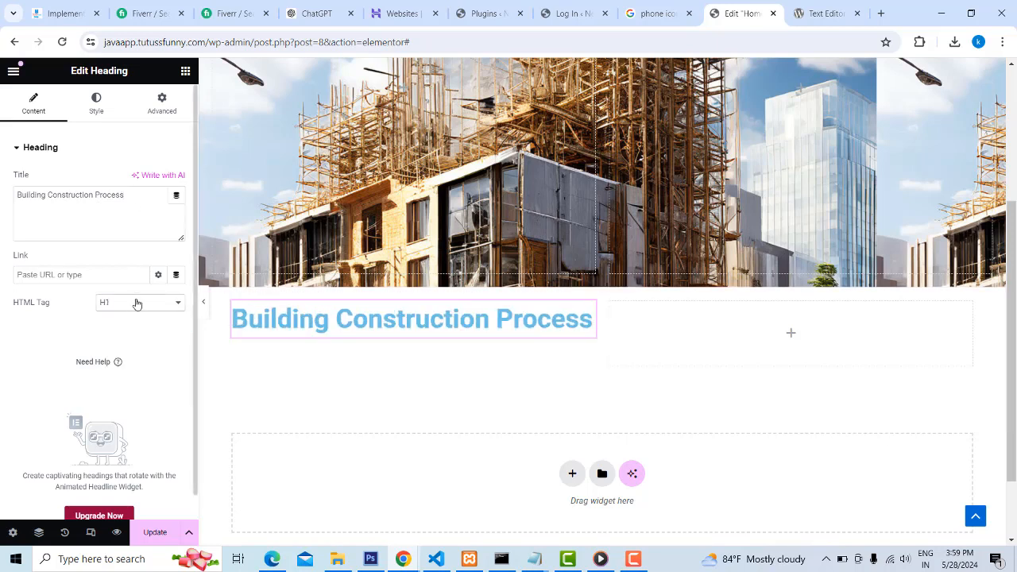
{"action": "left_click", "coordinate": [137, 305]}
{"action": "left_click", "coordinate": [123, 329]}
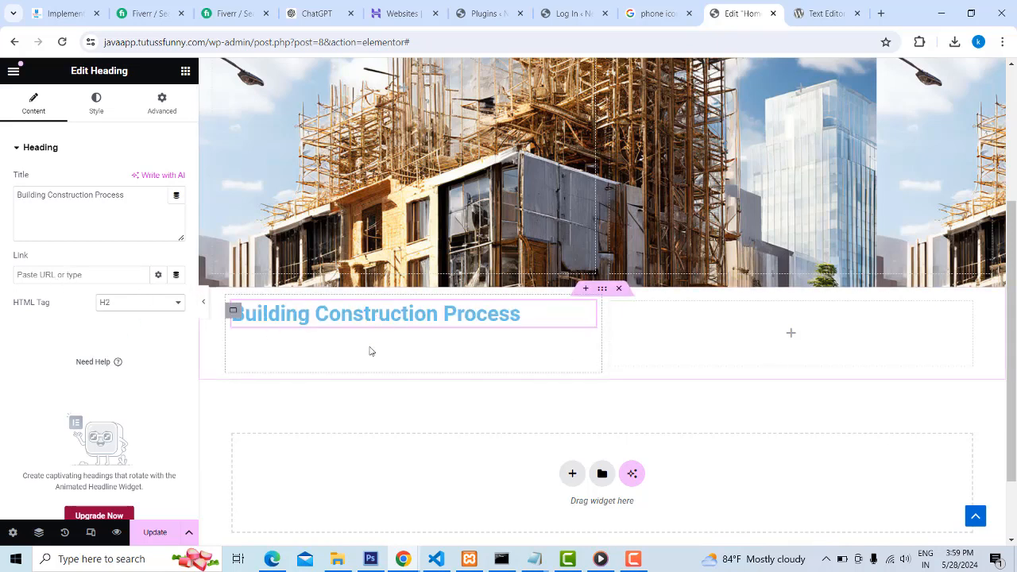
Add a Text Editor widget below the "Building Construction Process" heading
{"action": "left_click", "coordinate": [185, 71]}
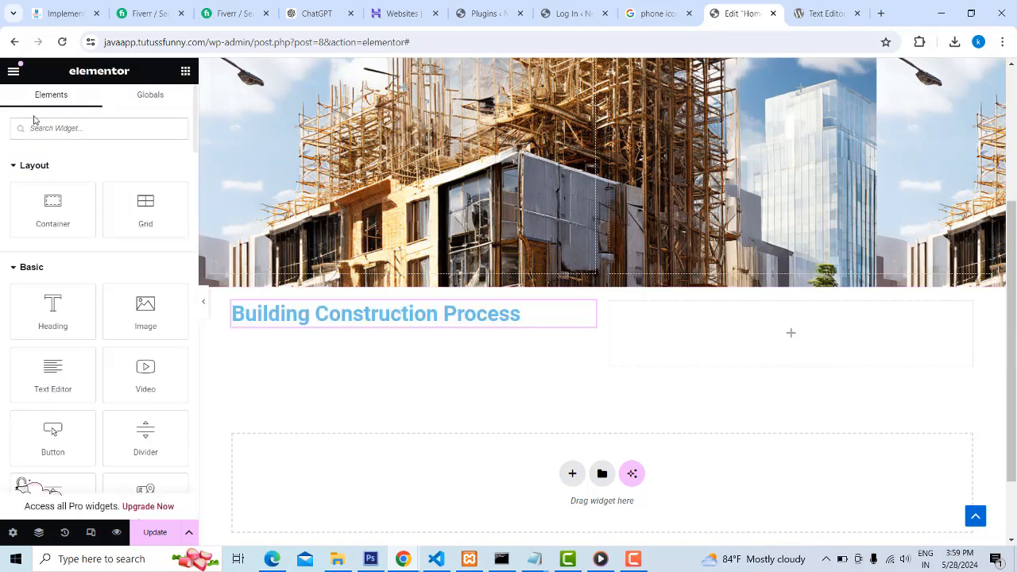
{"action": "left_click_drag", "start_coordinate": [57, 380], "coordinate": [373, 326]}
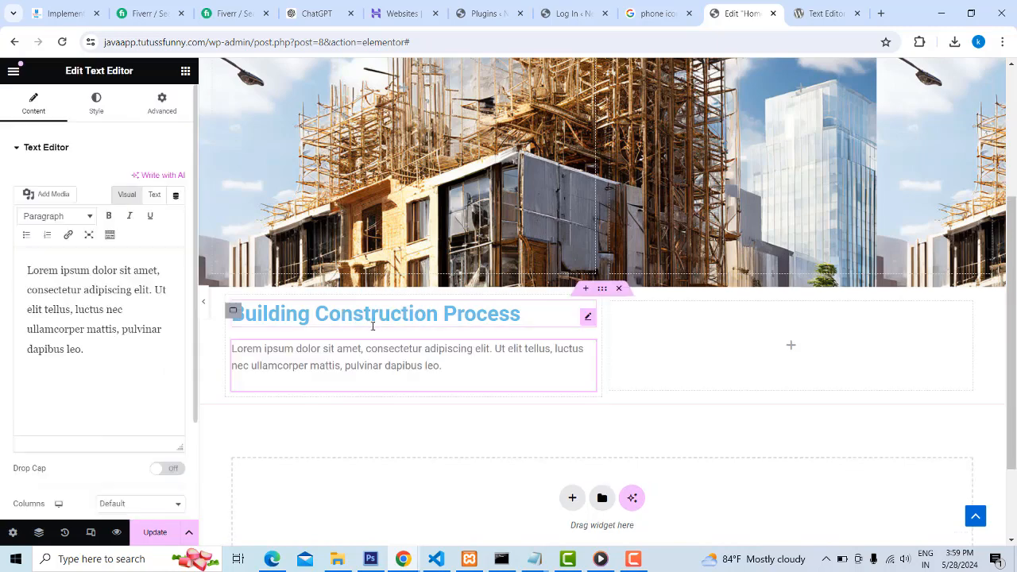
{"action": "left_click", "coordinate": [443, 367]}
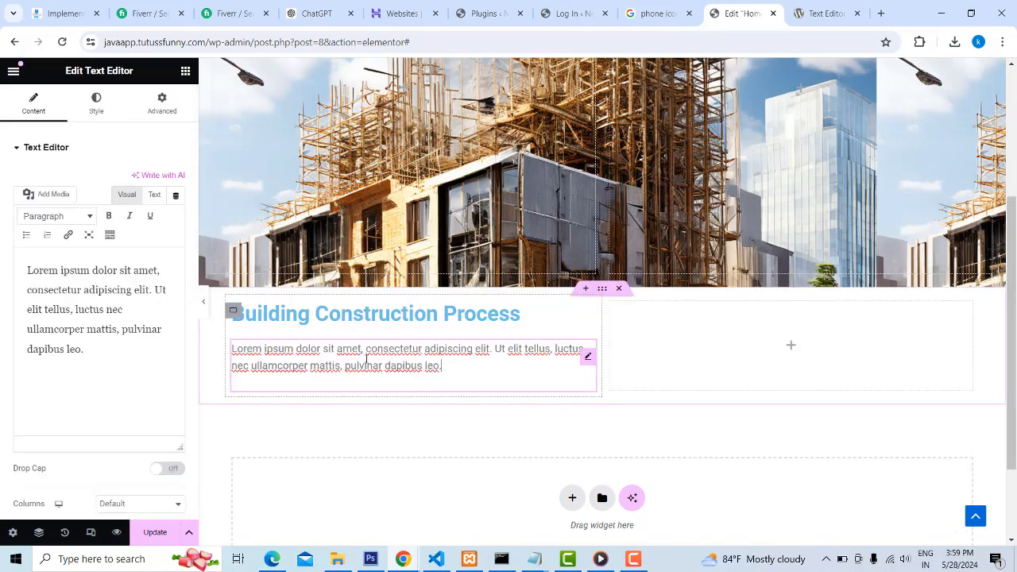
Search Google for dummy text in a new tab and copy lipsum.com's opening Lorem Ipsum passage up to "five centuries"
{"action": "left_click", "coordinate": [884, 15]}
{"action": "left_click", "coordinate": [405, 290]}
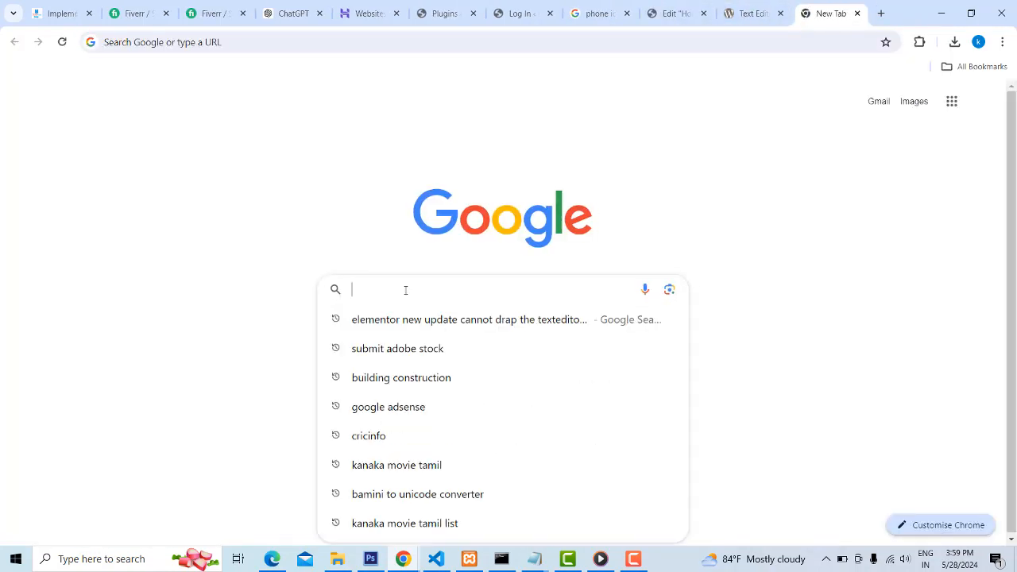
{"action": "type", "text": "du"}
{"action": "key", "text": "Return"}
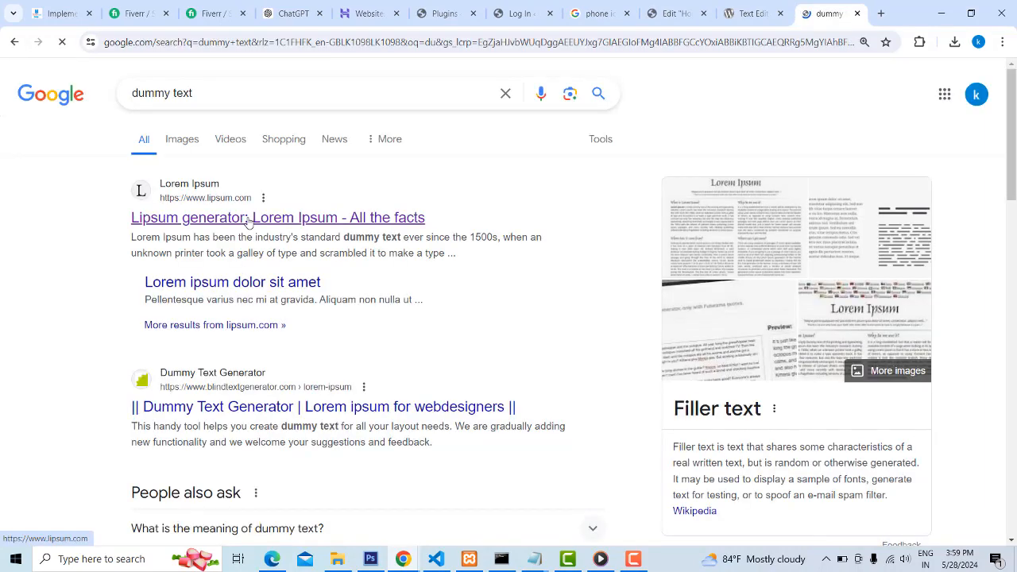
{"action": "left_click", "coordinate": [248, 219]}
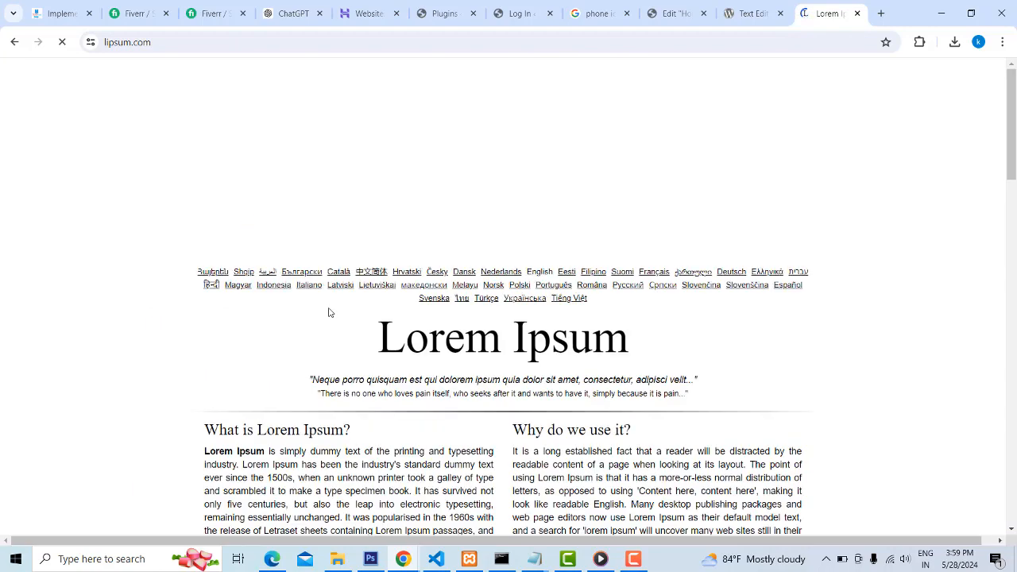
{"action": "scroll", "coordinate": [246, 321], "scroll_direction": "down", "scroll_amount": 2}
{"action": "left_click_drag", "start_coordinate": [205, 318], "coordinate": [346, 370]}
{"action": "key", "text": "ctrl+c"}
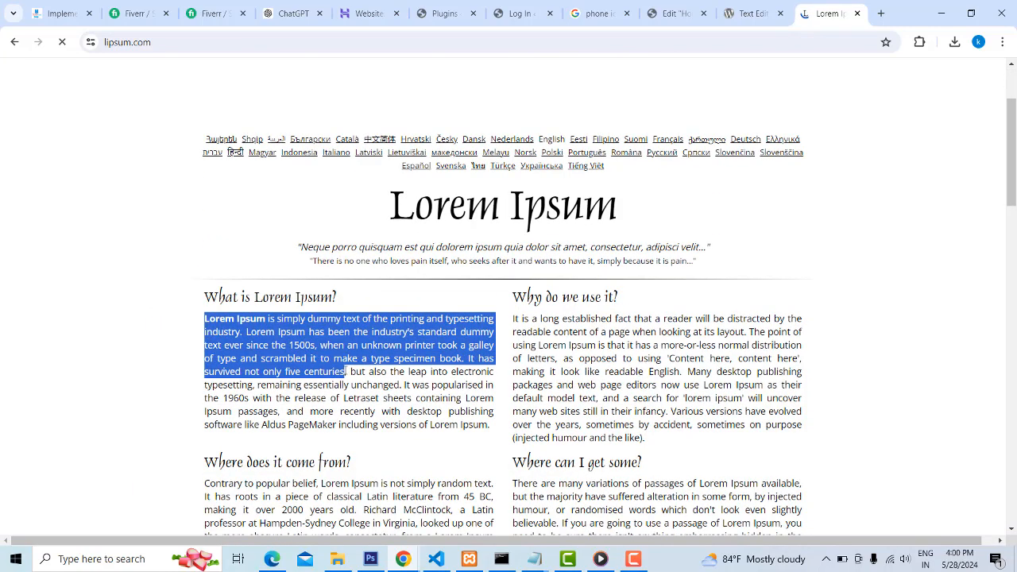
Replace the Text Editor widget's placeholder text with the copied Lorem Ipsum passage and update the Home page
{"action": "left_click", "coordinate": [667, 12]}
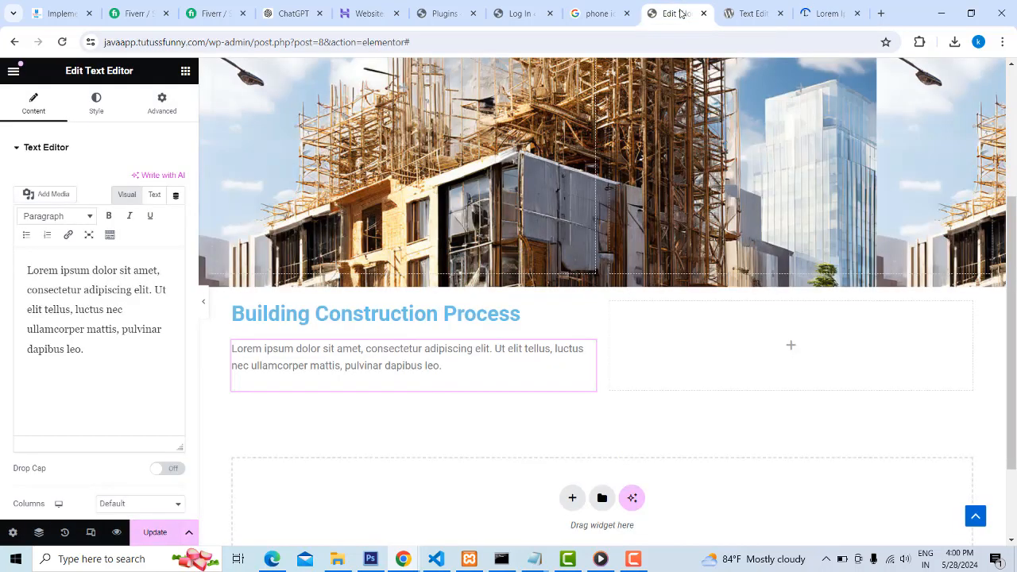
{"action": "left_click", "coordinate": [130, 337]}
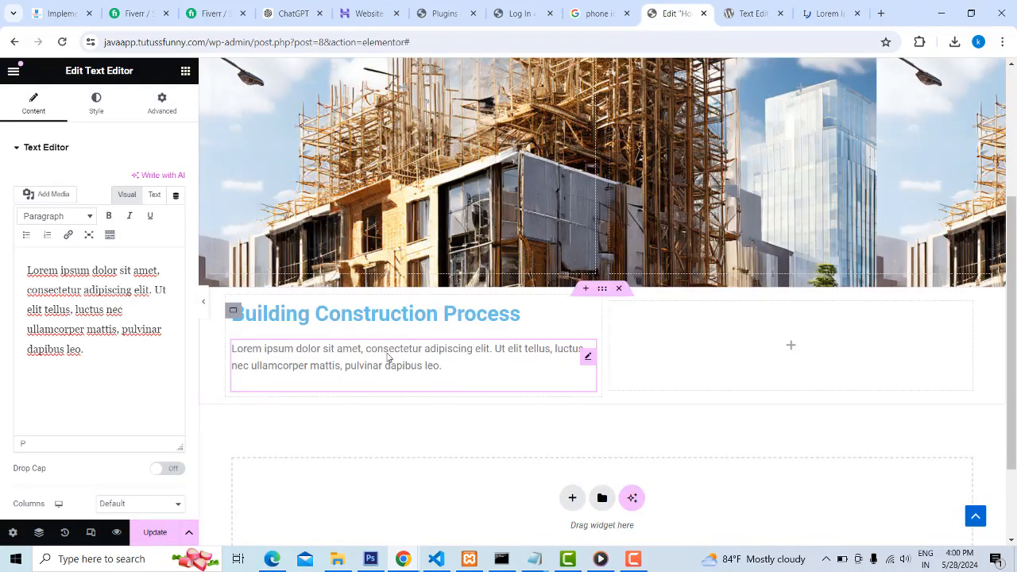
{"action": "left_click_drag", "start_coordinate": [87, 349], "coordinate": [2, 220]}
{"action": "key", "text": "ctrl+v"}
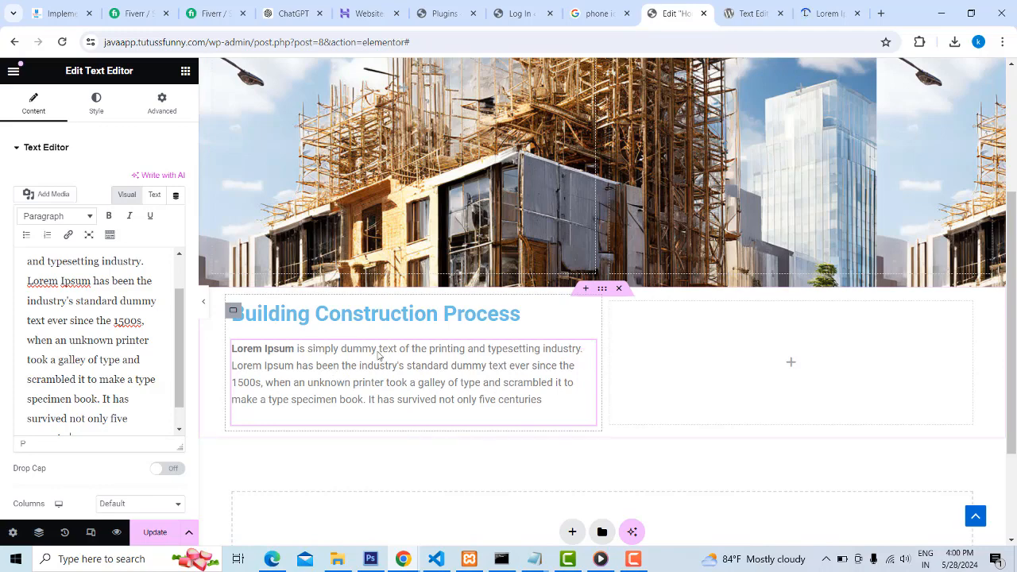
{"action": "left_click", "coordinate": [155, 531]}
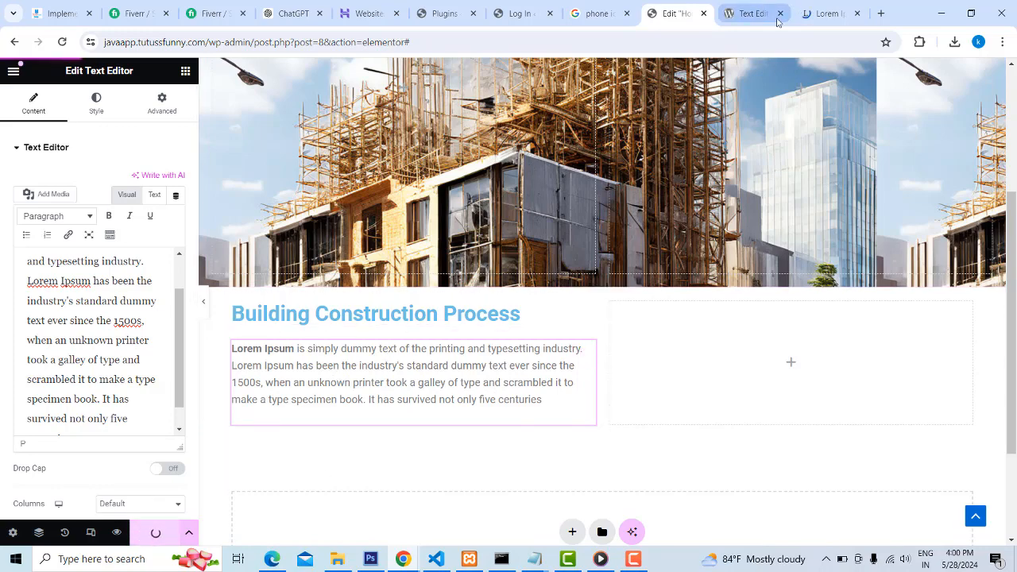
Switch to Edge, reload the published Next Build site and check the new heading and paragraph below the image section
{"action": "left_click", "coordinate": [272, 558]}
{"action": "left_click", "coordinate": [45, 34]}
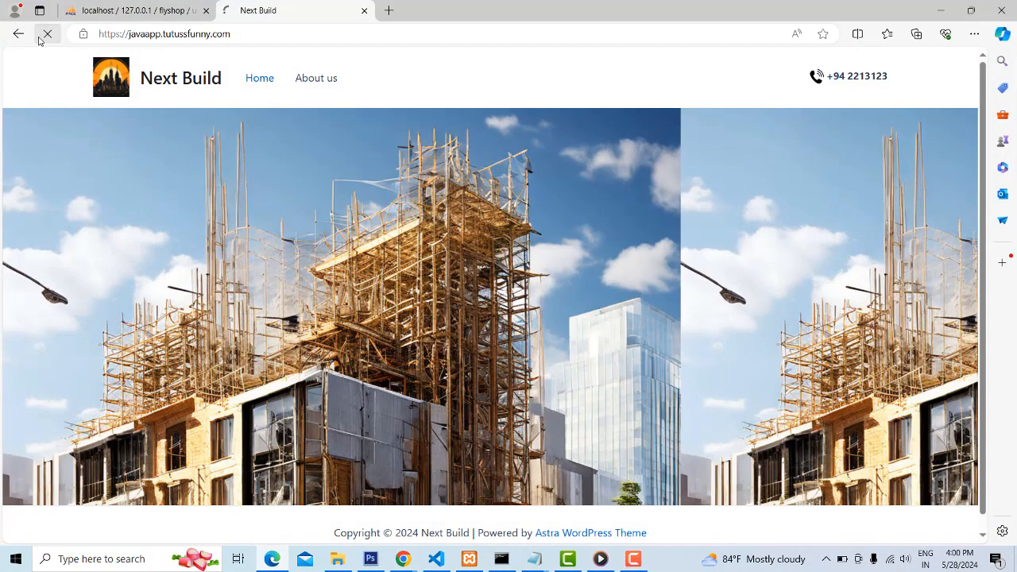
{"action": "scroll", "coordinate": [516, 274], "scroll_direction": "down", "scroll_amount": 2}
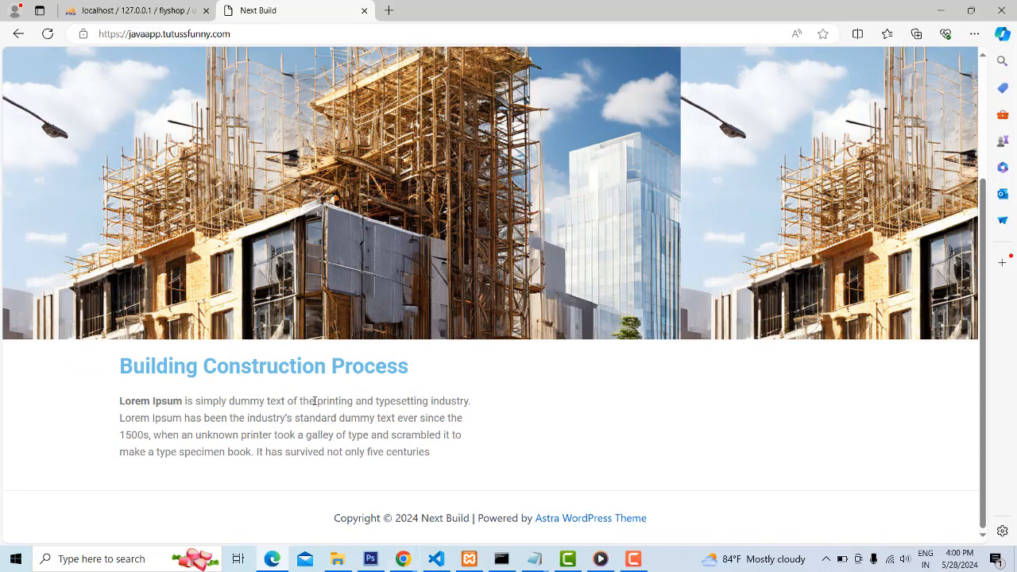
{"action": "scroll", "coordinate": [314, 400], "scroll_direction": "up", "scroll_amount": 2}
{"action": "scroll", "coordinate": [262, 420], "scroll_direction": "down", "scroll_amount": 2}
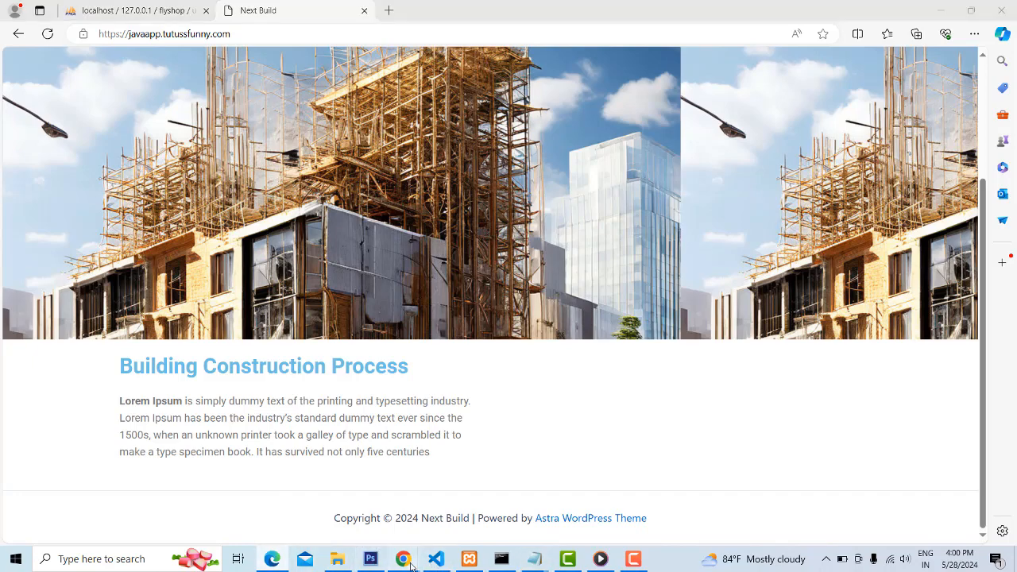
Check the reference site in incognito Chrome for the content following the first paragraph
{"action": "mouse_move", "coordinate": [402, 559]}
{"action": "left_click", "coordinate": [452, 487]}
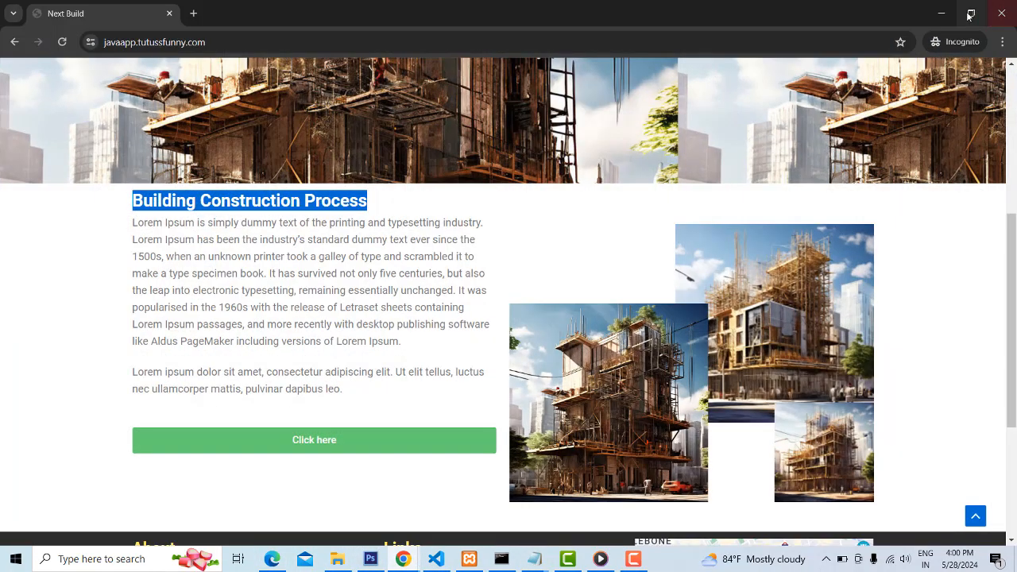
{"action": "left_click", "coordinate": [940, 14]}
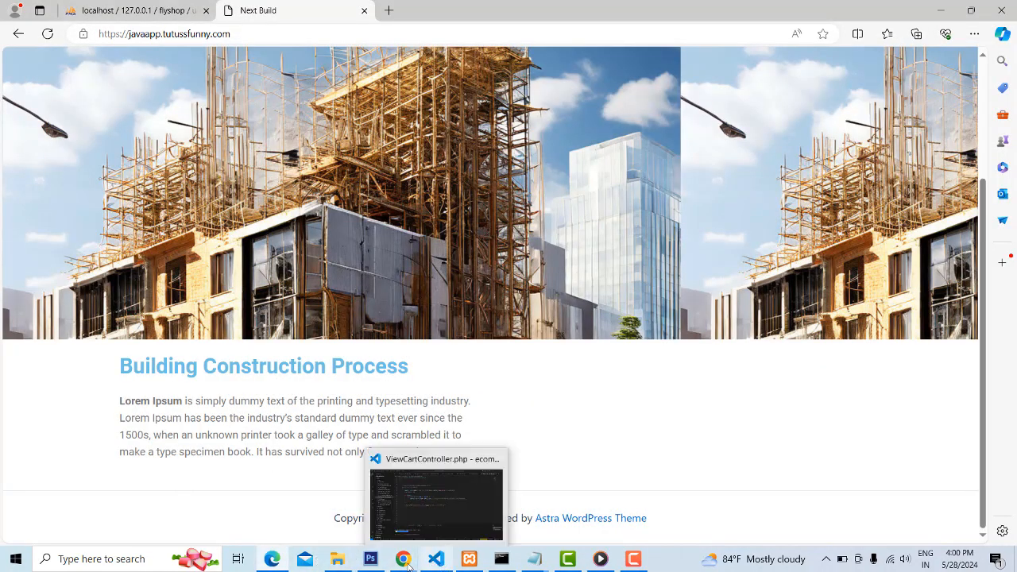
Return to the Elementor editor and add a second Text Editor widget with its default placeholder text below the first paragraph
{"action": "mouse_move", "coordinate": [403, 559]}
{"action": "left_click", "coordinate": [332, 505]}
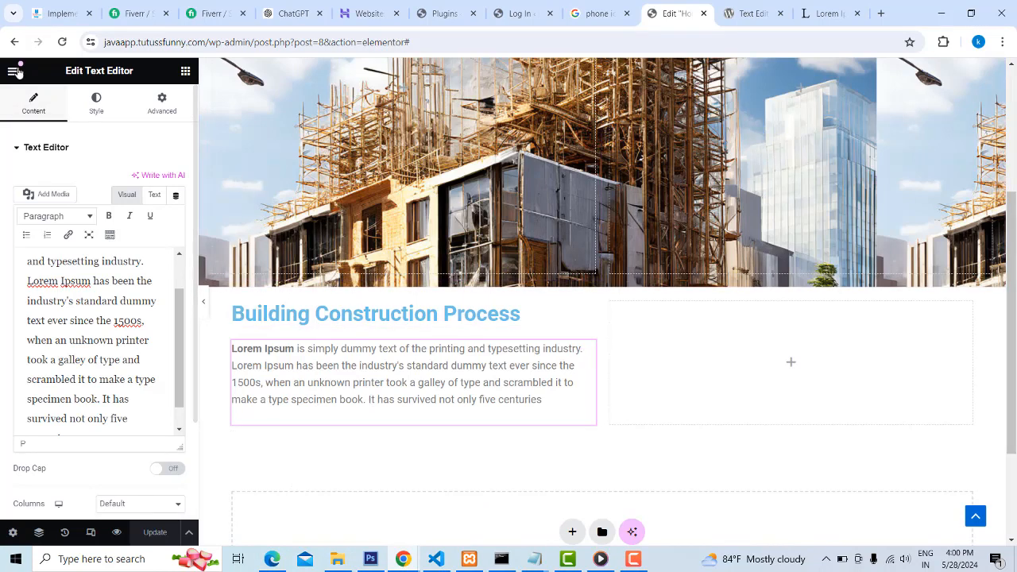
{"action": "left_click", "coordinate": [185, 71]}
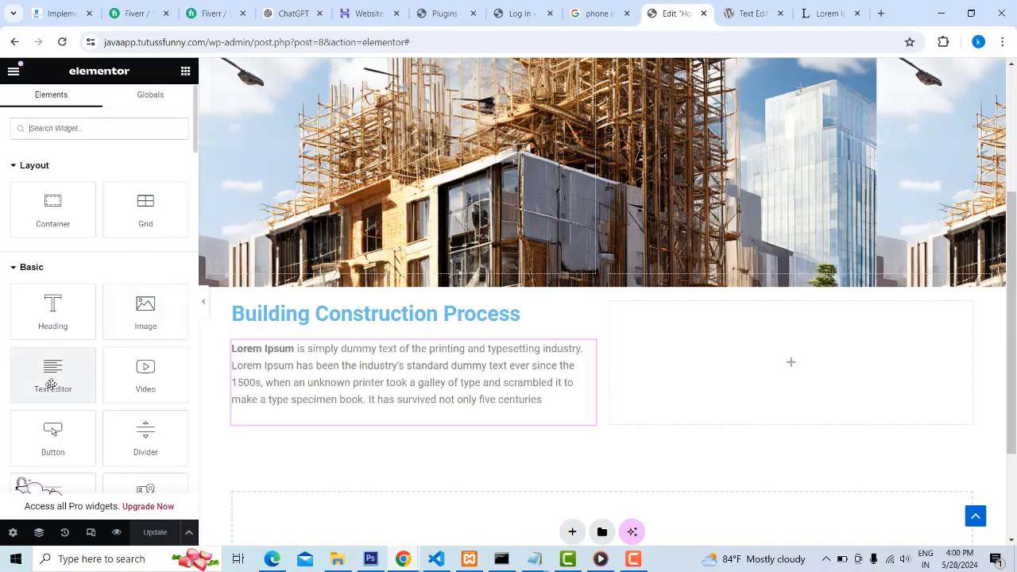
{"action": "left_click_drag", "start_coordinate": [50, 373], "coordinate": [379, 424]}
{"action": "scroll", "coordinate": [457, 386], "scroll_direction": "down", "scroll_amount": 1}
{"action": "scroll", "coordinate": [457, 386], "scroll_direction": "down", "scroll_amount": 1}
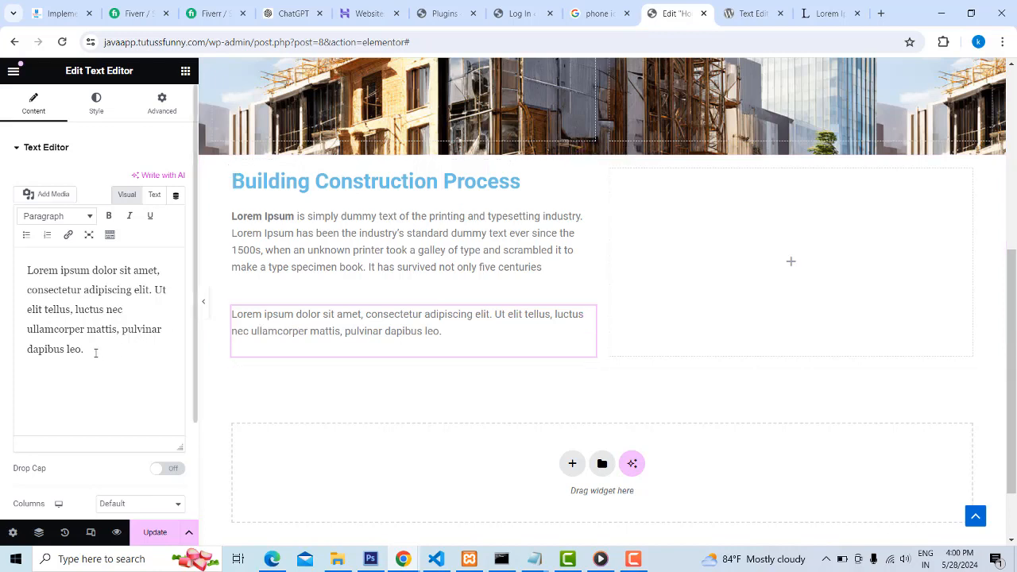
{"action": "left_click_drag", "start_coordinate": [28, 270], "coordinate": [123, 309]}
{"action": "left_click", "coordinate": [445, 337]}
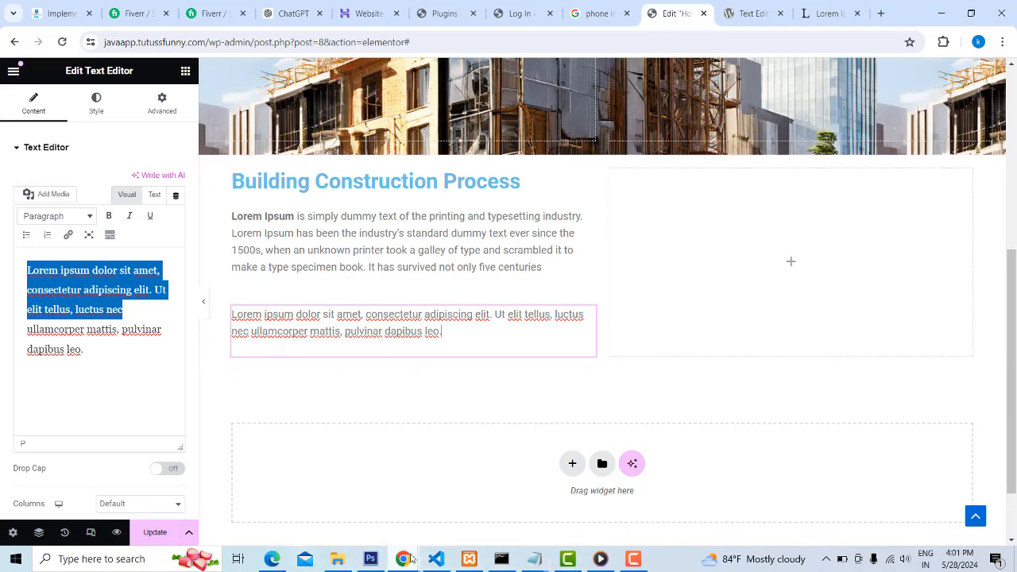
Check the reference site in incognito Chrome for the element following the second paragraph, and add a matching Button widget below that paragraph in Elementor
{"action": "mouse_move", "coordinate": [402, 558]}
{"action": "left_click", "coordinate": [447, 517]}
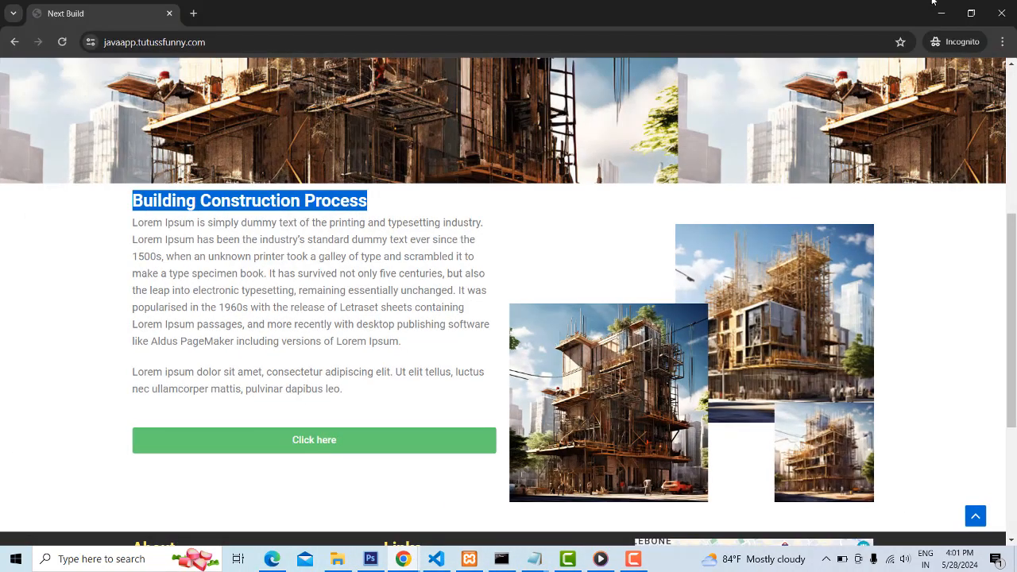
{"action": "left_click", "coordinate": [940, 13]}
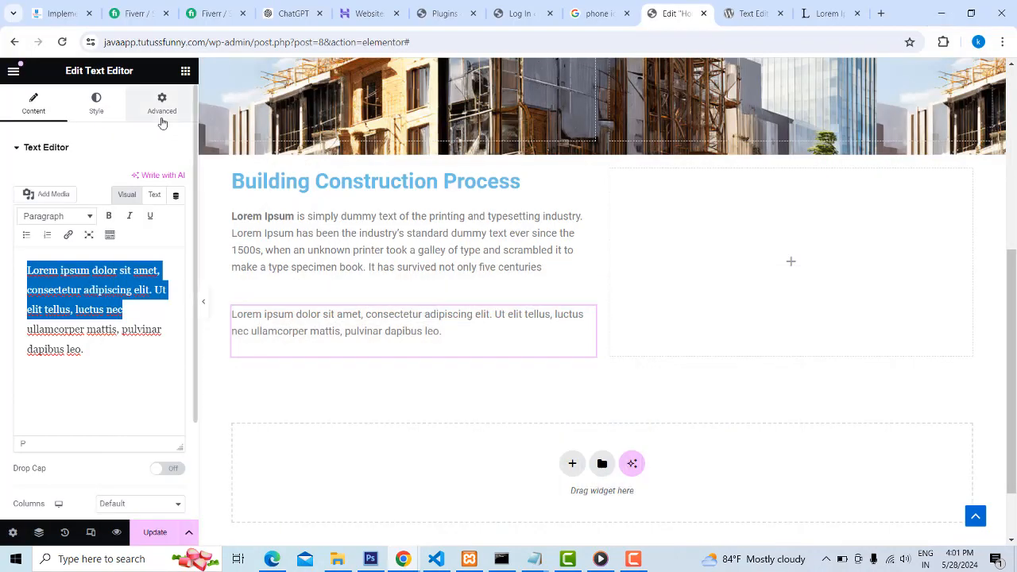
{"action": "left_click", "coordinate": [185, 70]}
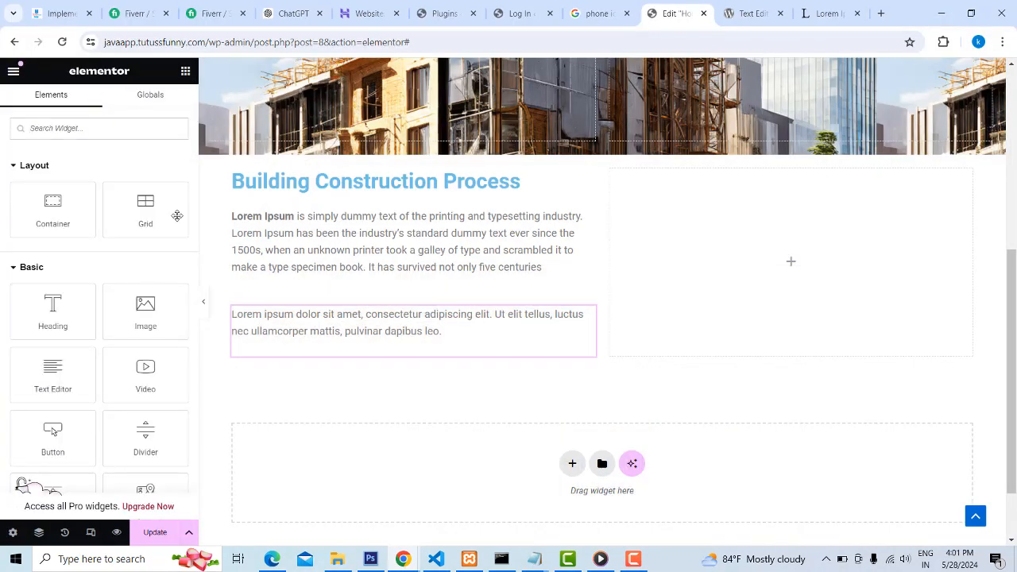
{"action": "scroll", "coordinate": [135, 301], "scroll_direction": "down", "scroll_amount": 1}
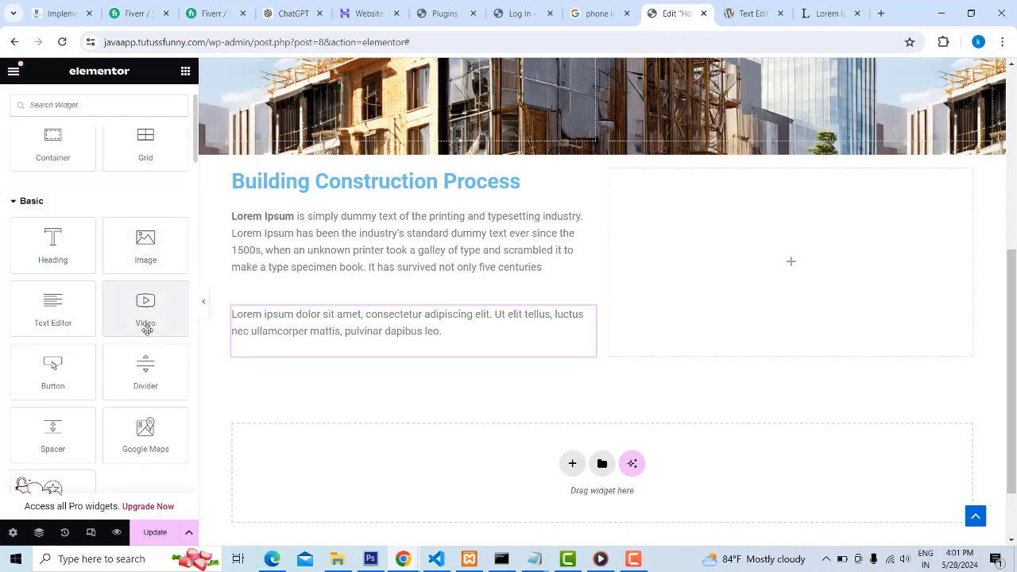
{"action": "left_click_drag", "start_coordinate": [52, 367], "coordinate": [379, 362]}
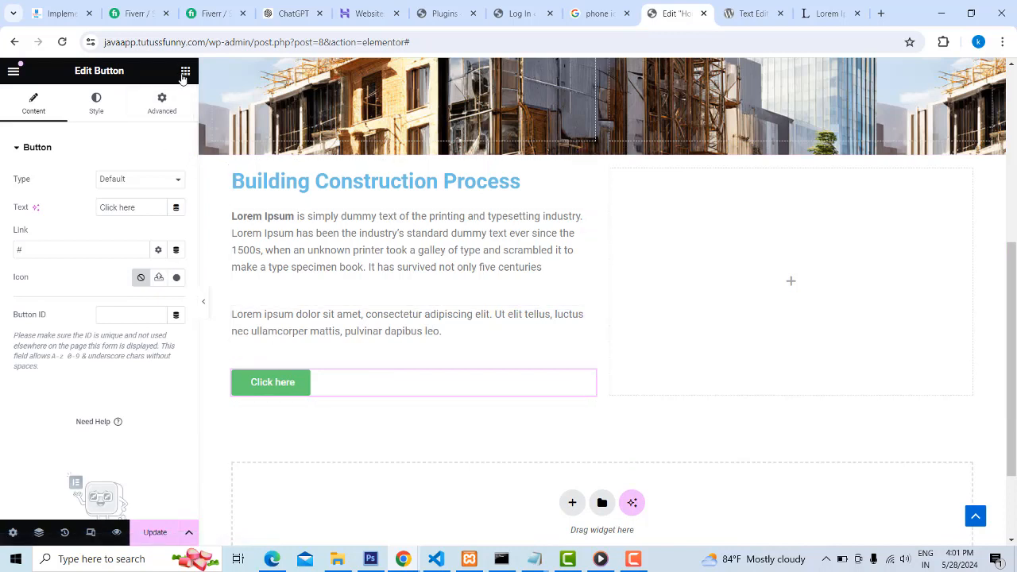
Set the Click here button's alignment to justified so it spans the full column width
{"action": "left_click", "coordinate": [89, 103]}
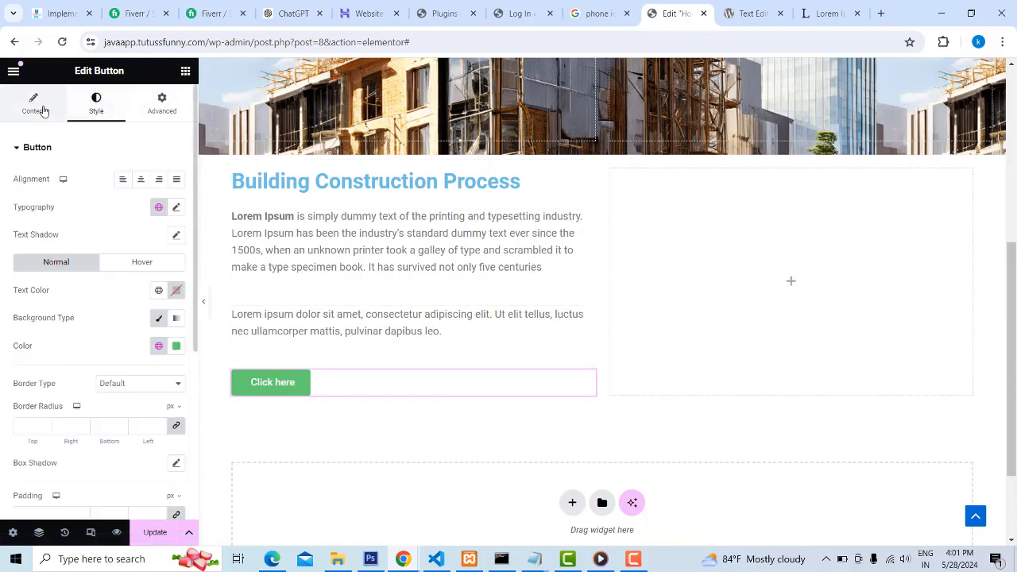
{"action": "left_click", "coordinate": [156, 115]}
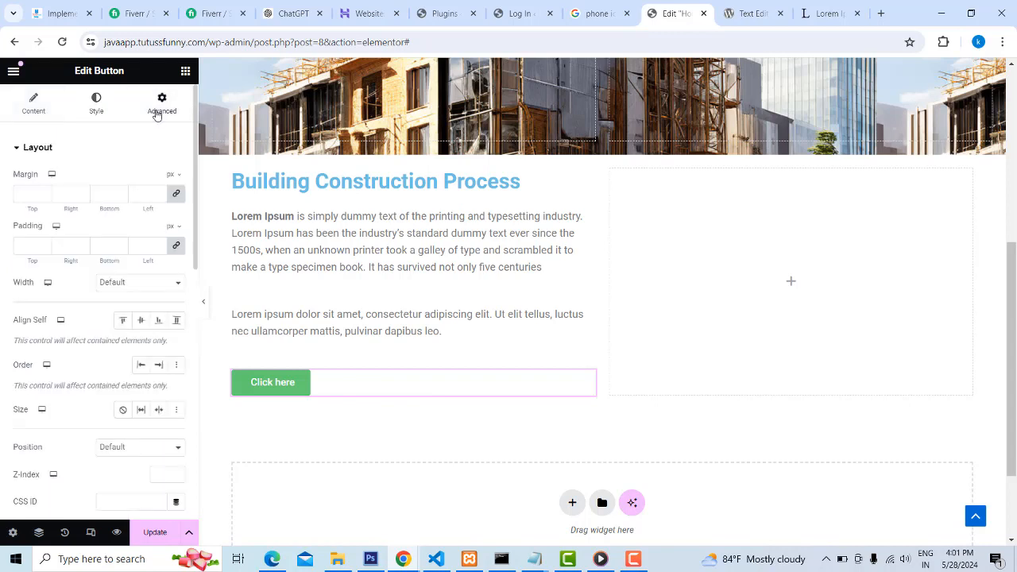
{"action": "left_click", "coordinate": [34, 107]}
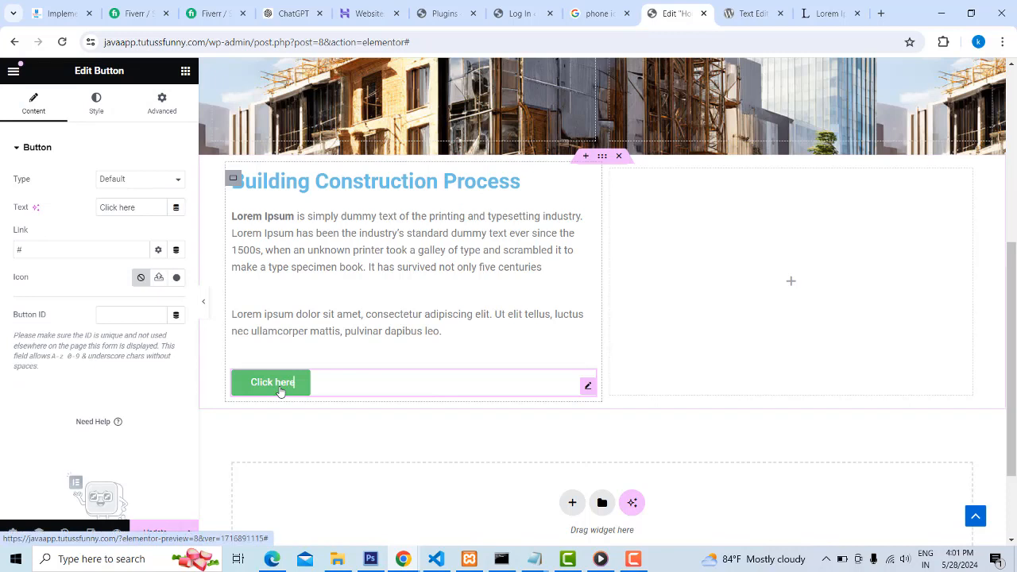
{"action": "left_click", "coordinate": [160, 114]}
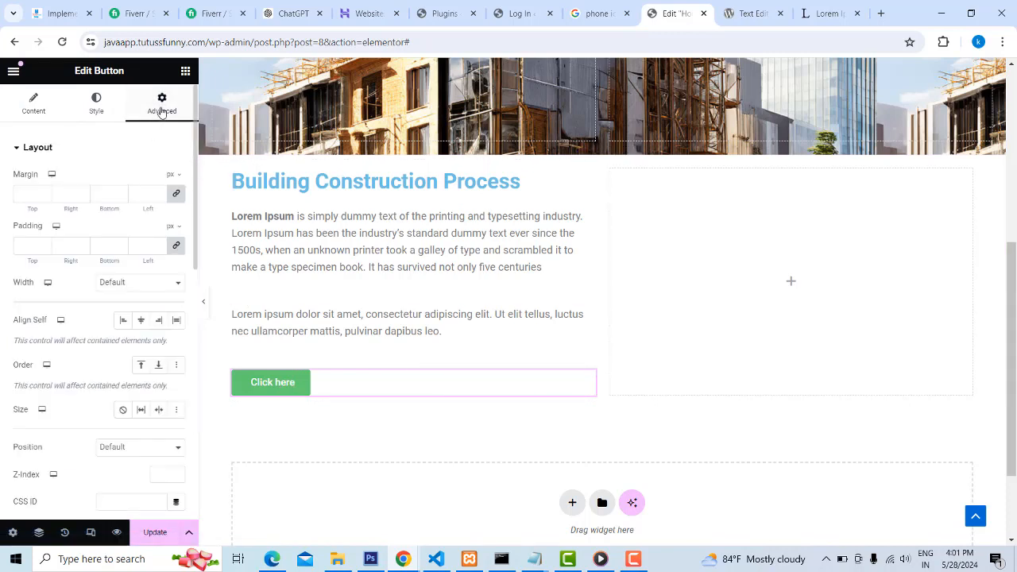
{"action": "left_click", "coordinate": [98, 111]}
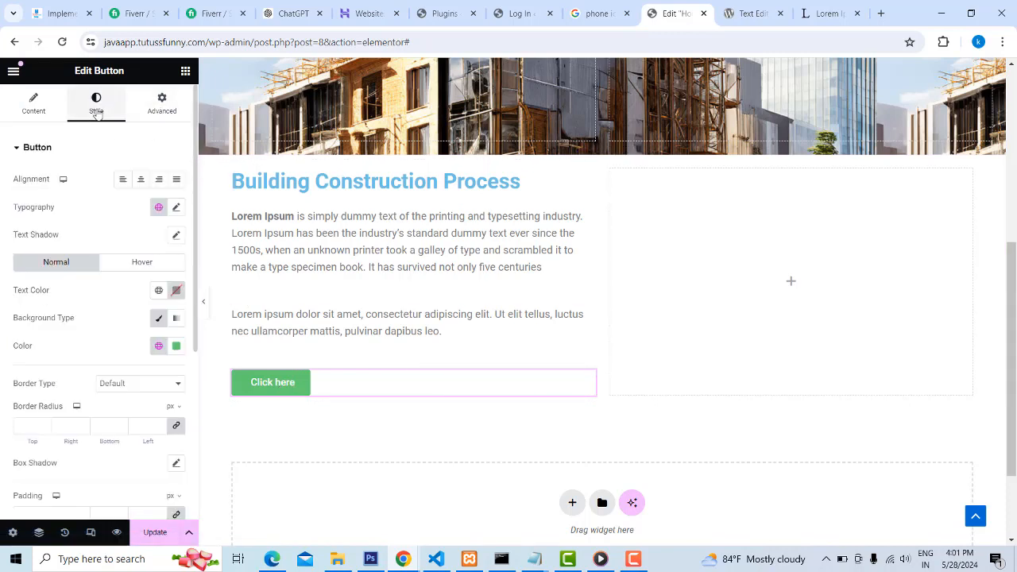
{"action": "left_click", "coordinate": [160, 182]}
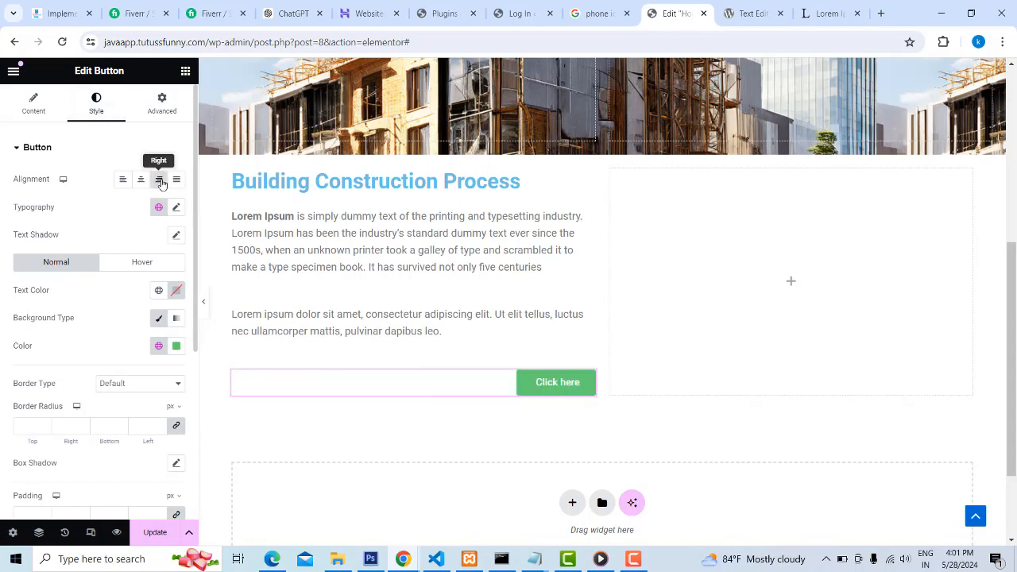
{"action": "left_click", "coordinate": [176, 180]}
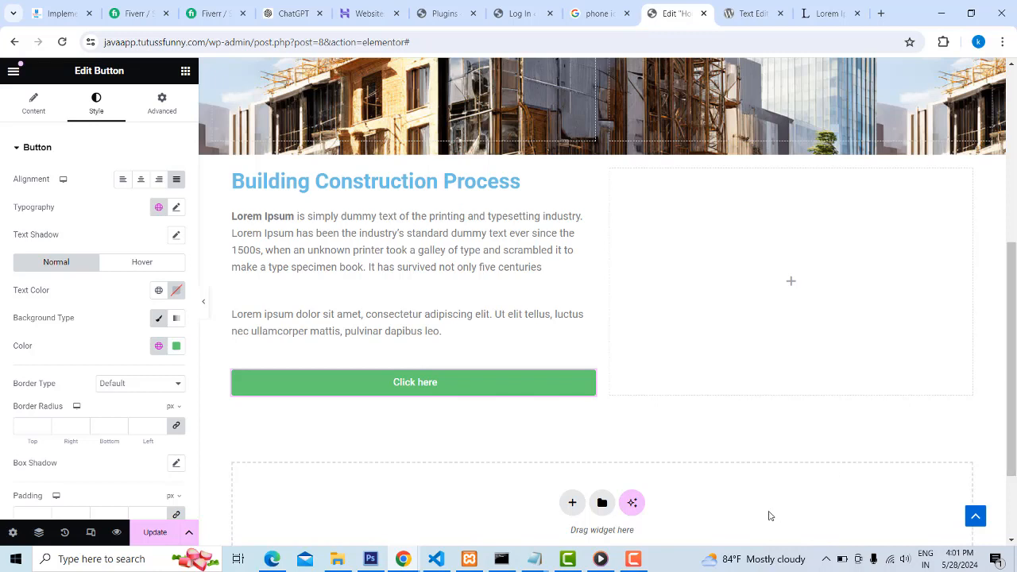
Lengthen the second paragraph by copying its Lorem ipsum text and pasting it again at the end
{"action": "left_click", "coordinate": [453, 331]}
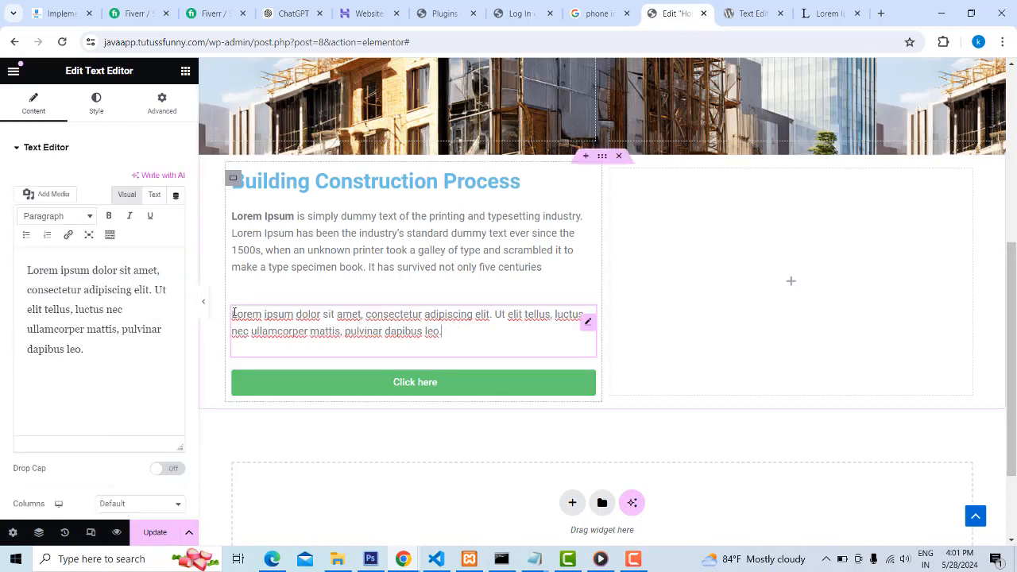
{"action": "left_click_drag", "start_coordinate": [231, 315], "coordinate": [442, 332]}
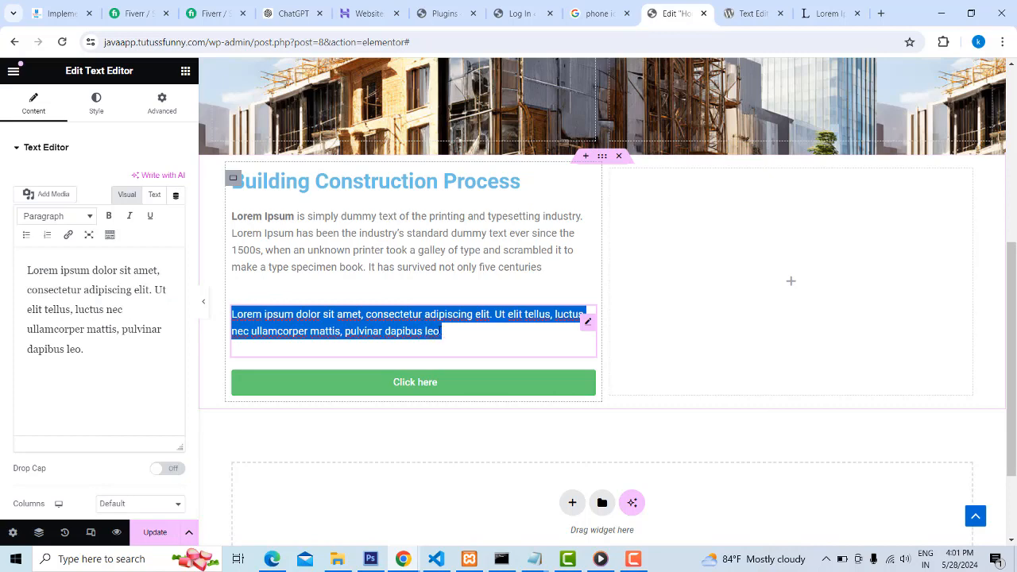
{"action": "key", "text": "ctrl+c"}
{"action": "left_click", "coordinate": [463, 335]}
{"action": "key", "text": "ctrl+v"}
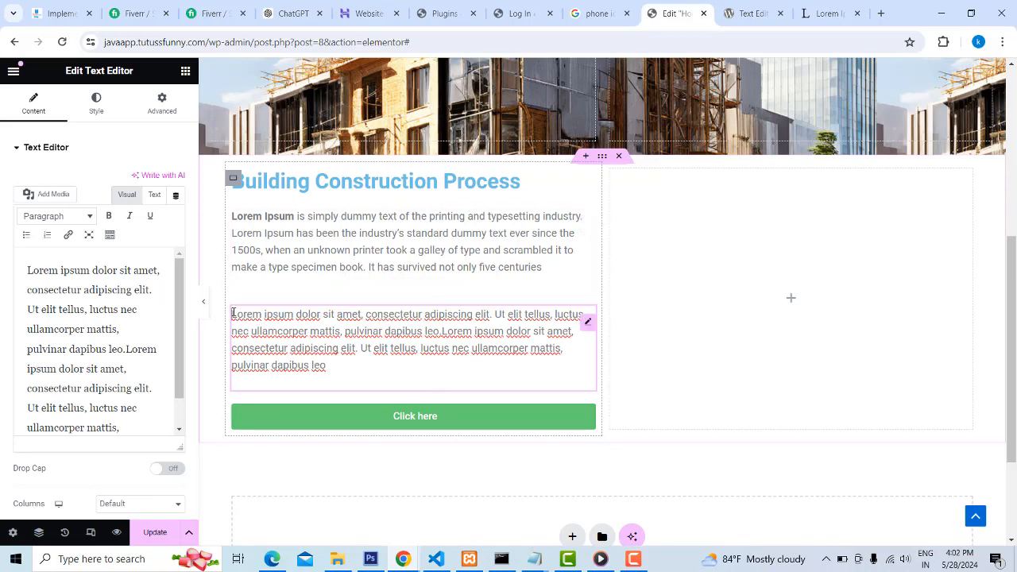
Unlink the second paragraph's margin values and set its top margin to -30 px to close the gap below the first paragraph
{"action": "left_click", "coordinate": [162, 111]}
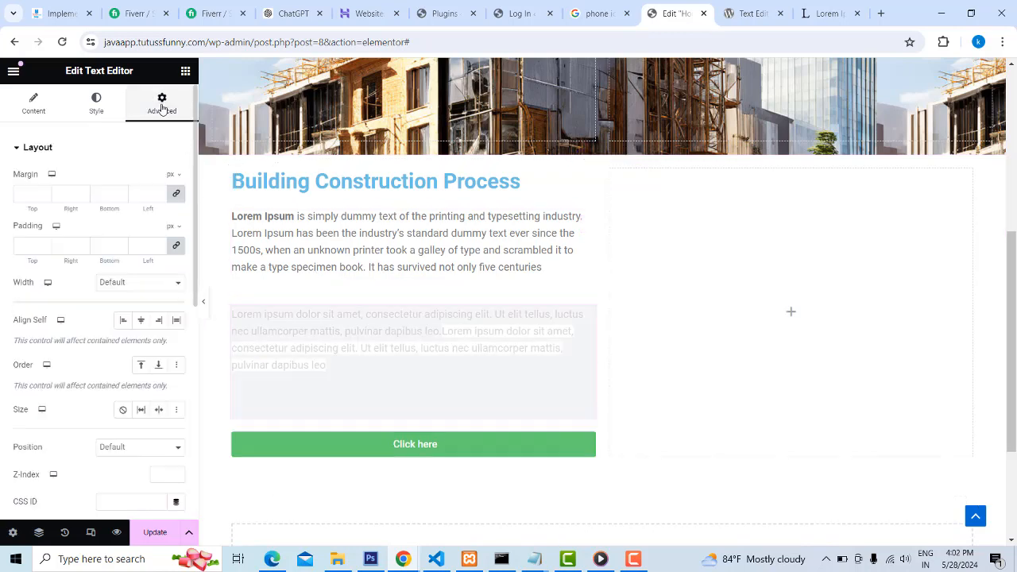
{"action": "left_click", "coordinate": [175, 195]}
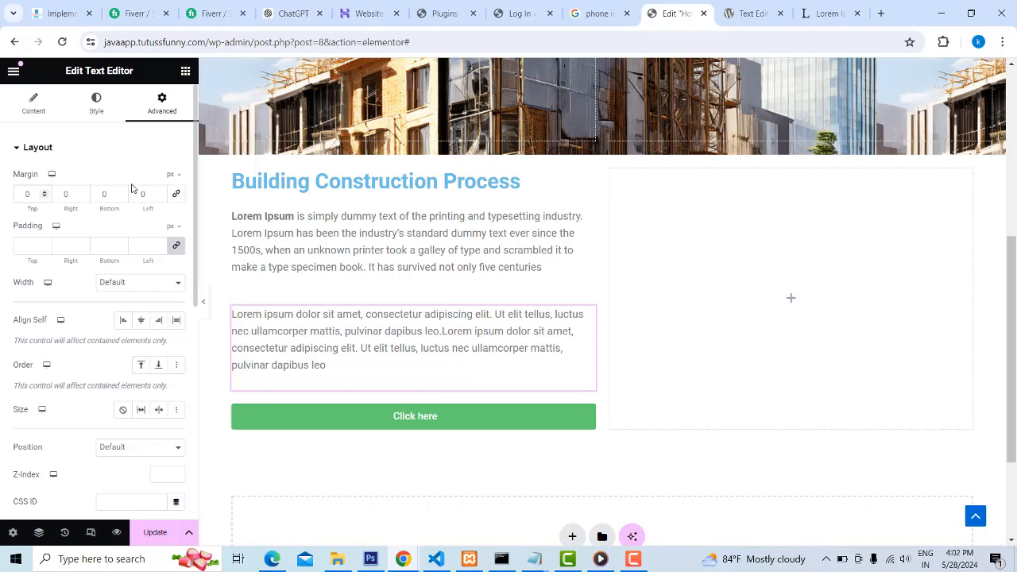
{"action": "type", "text": "10"}
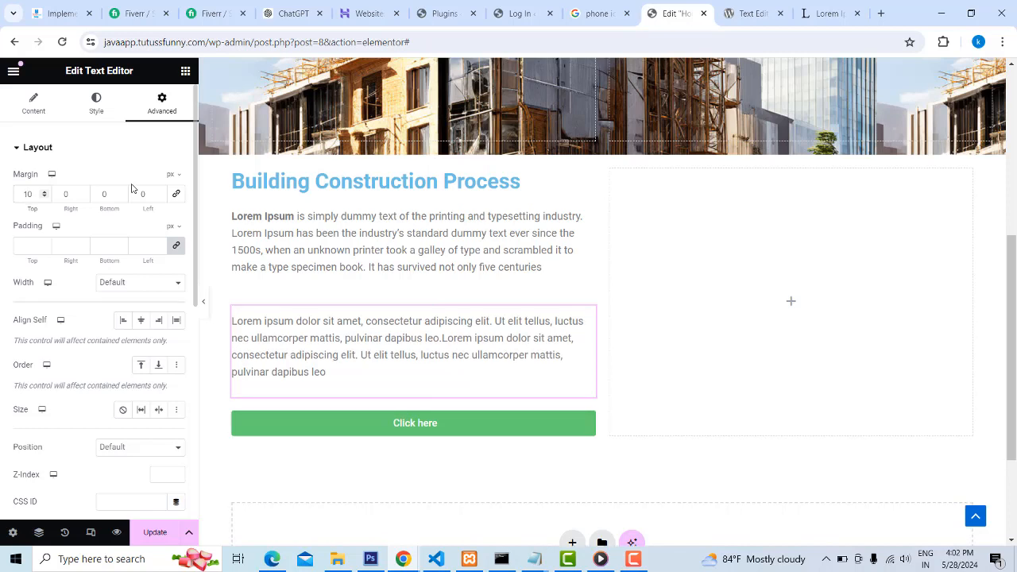
{"action": "key", "text": "BackSpace"}
{"action": "type", "text": "2"}
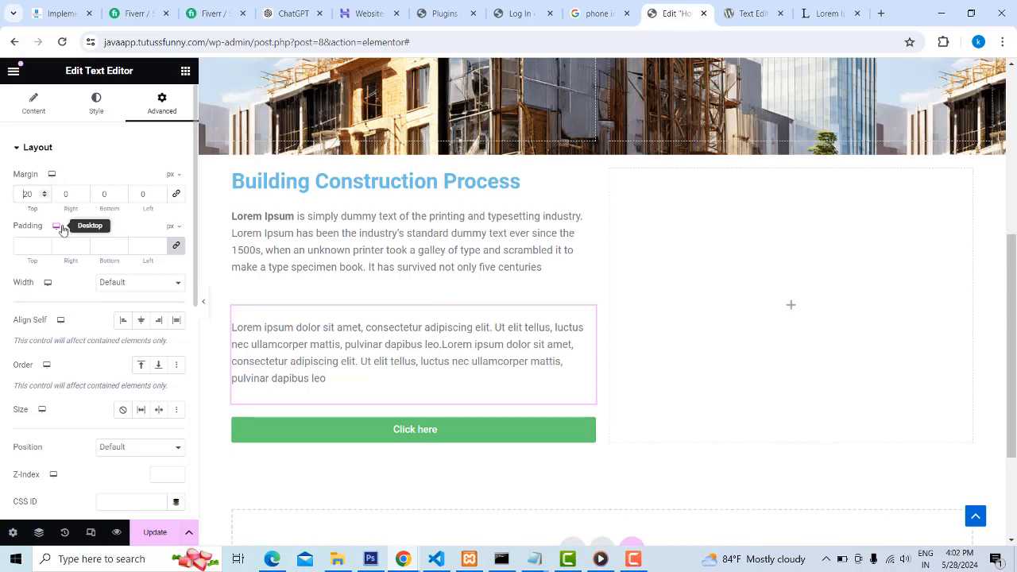
{"action": "type", "text": "-"}
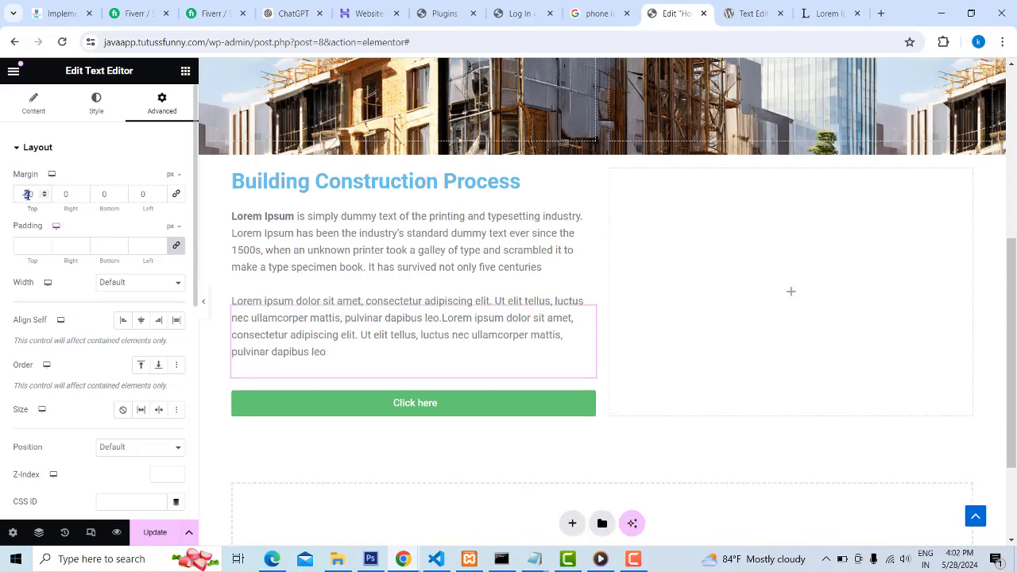
{"action": "type", "text": "3"}
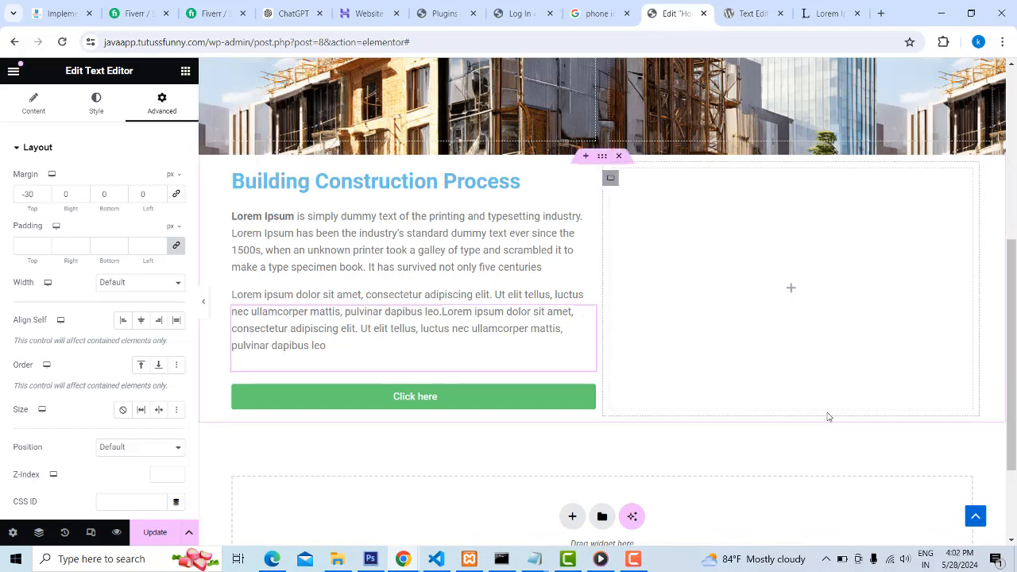
{"action": "left_click", "coordinate": [500, 257]}
{"action": "left_click", "coordinate": [475, 178]}
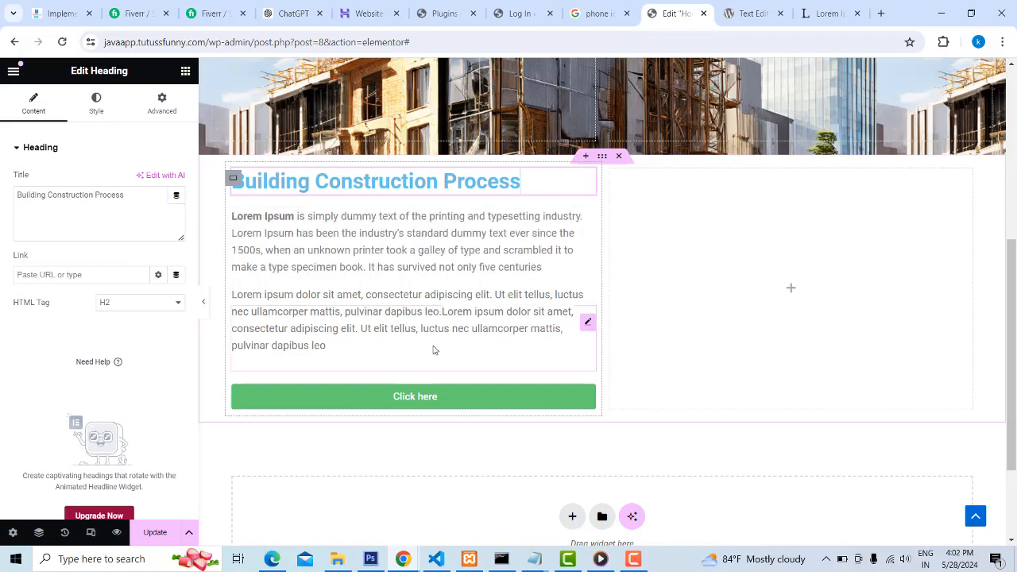
{"action": "left_click", "coordinate": [436, 312]}
{"action": "left_click", "coordinate": [625, 439]}
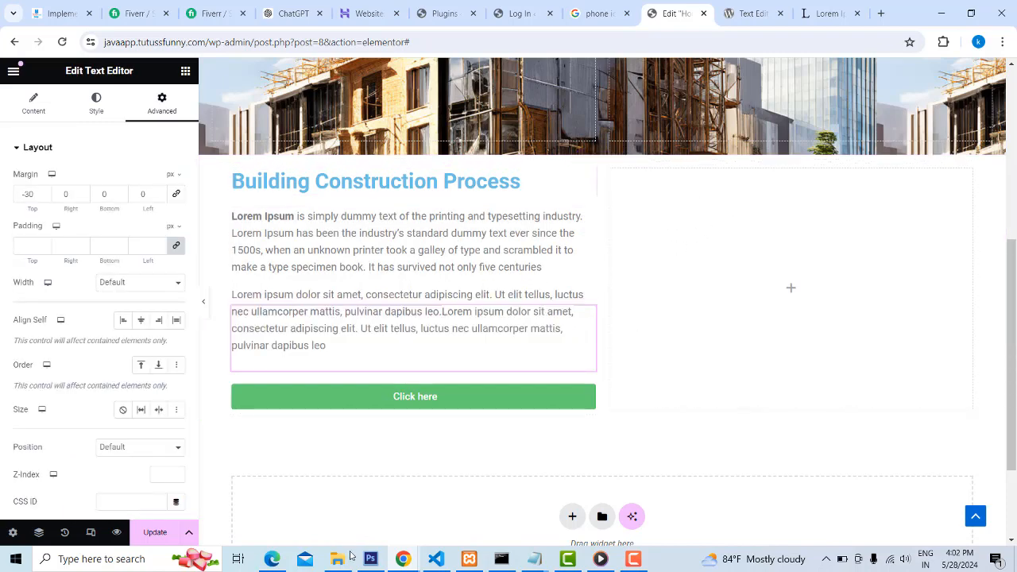
Examine the image arrangement beside the Building Construction Process text on the incognito reference site, and close that window
{"action": "mouse_move", "coordinate": [278, 563]}
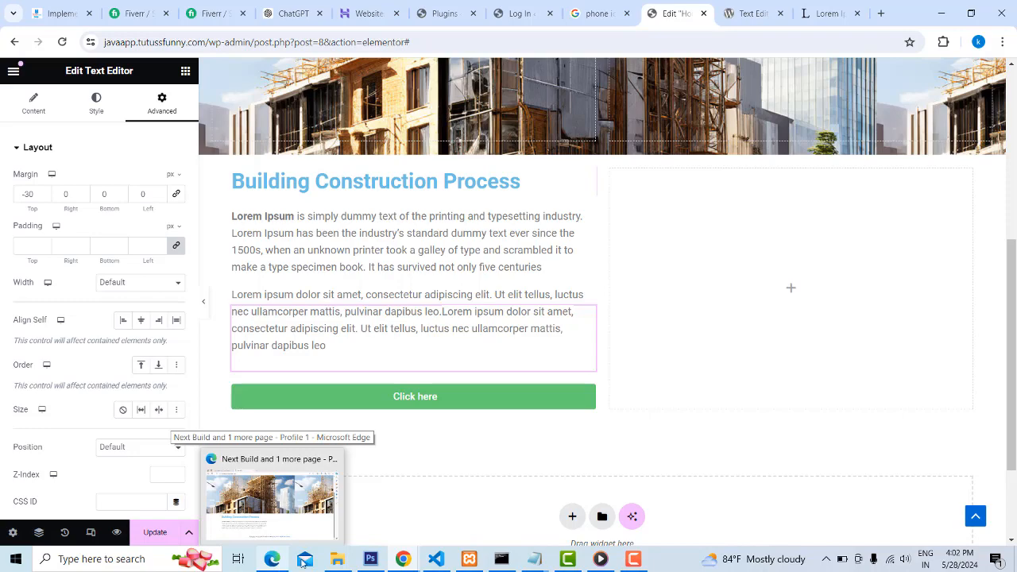
{"action": "left_click", "coordinate": [466, 505]}
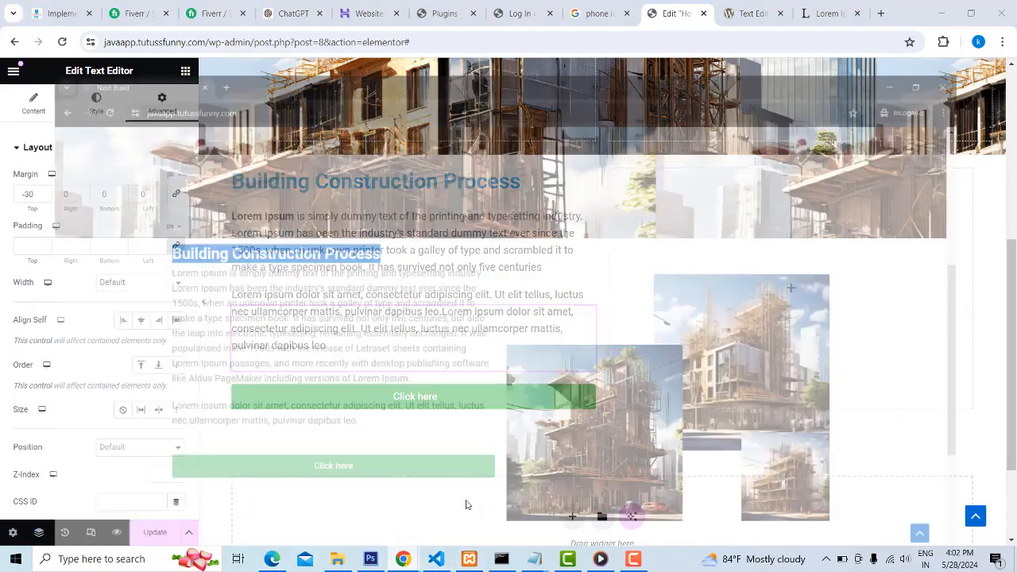
{"action": "scroll", "coordinate": [778, 315], "scroll_direction": "down", "scroll_amount": 3}
{"action": "scroll", "coordinate": [745, 303], "scroll_direction": "up", "scroll_amount": 3}
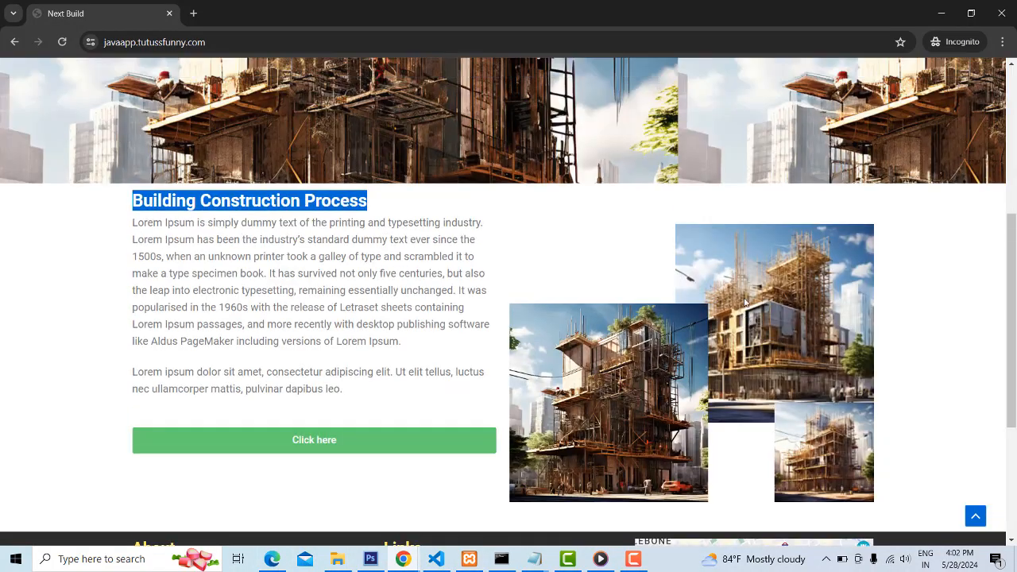
{"action": "scroll", "coordinate": [667, 388], "scroll_direction": "down", "scroll_amount": 3}
{"action": "scroll", "coordinate": [778, 329], "scroll_direction": "up", "scroll_amount": 3}
{"action": "scroll", "coordinate": [755, 446], "scroll_direction": "down", "scroll_amount": 1}
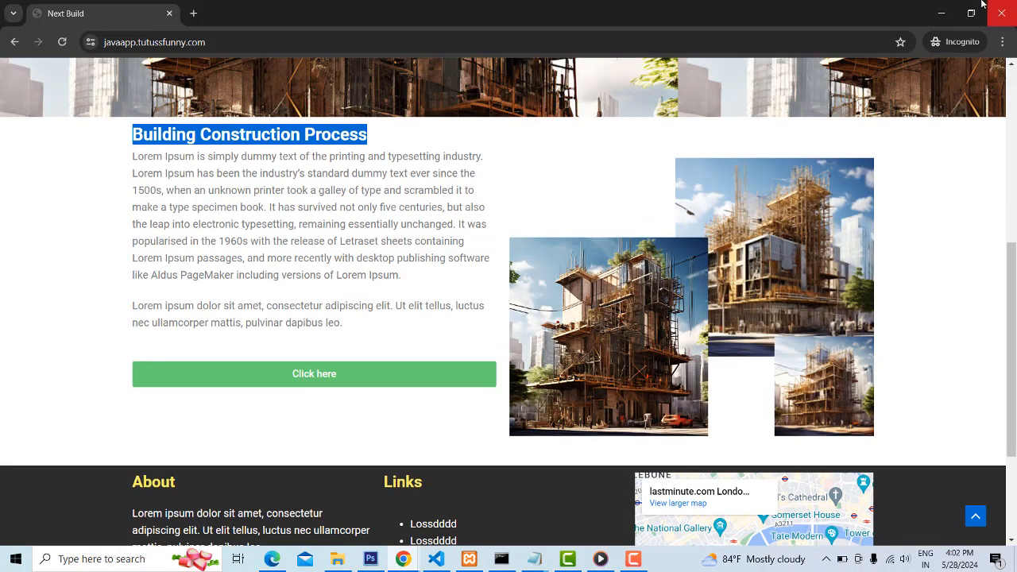
{"action": "left_click", "coordinate": [1001, 14]}
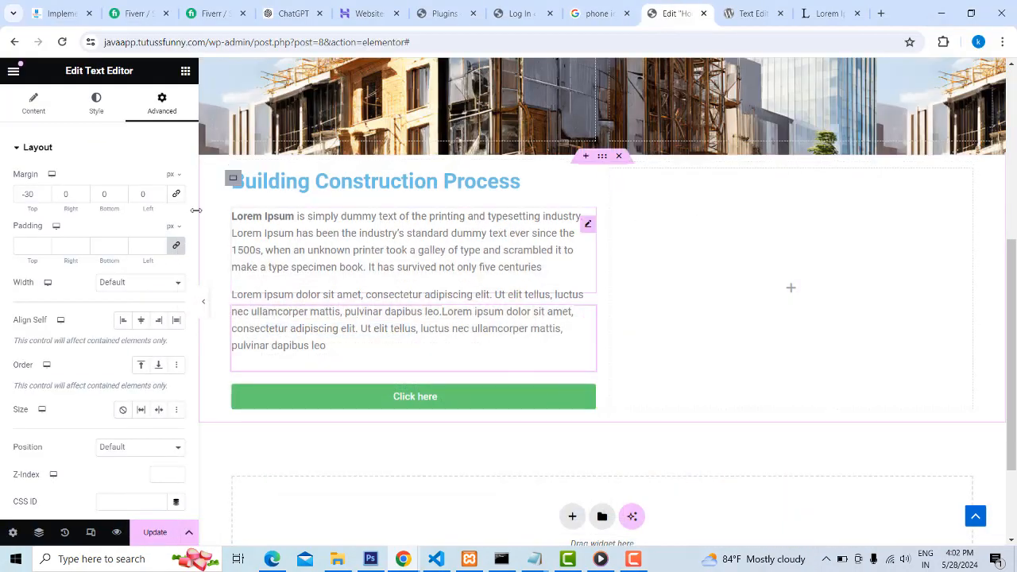
Update the Home page and add an Image widget to the empty column beside the Building Construction Process text
{"action": "scroll", "coordinate": [647, 238], "scroll_direction": "up", "scroll_amount": 1}
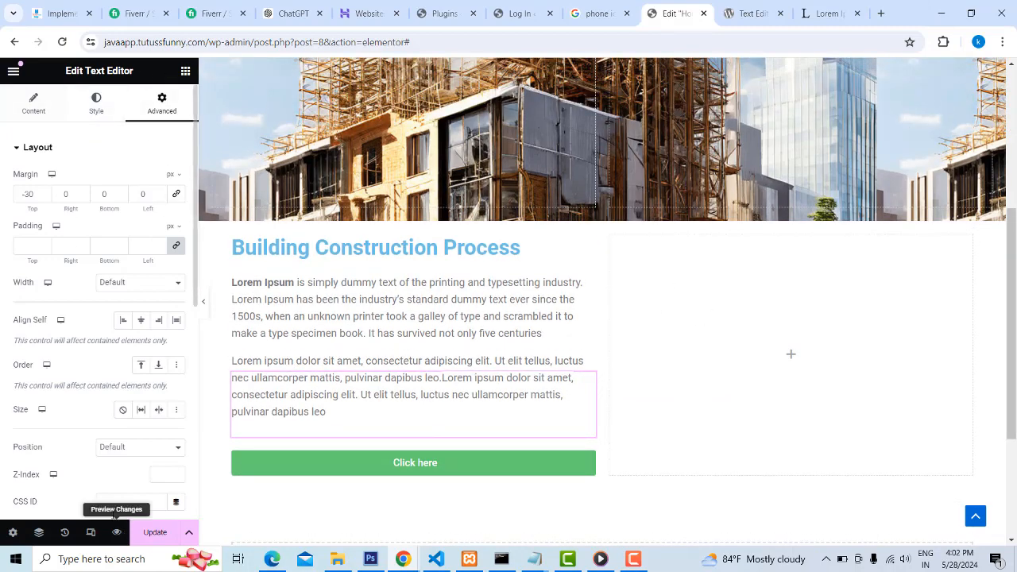
{"action": "left_click", "coordinate": [154, 532]}
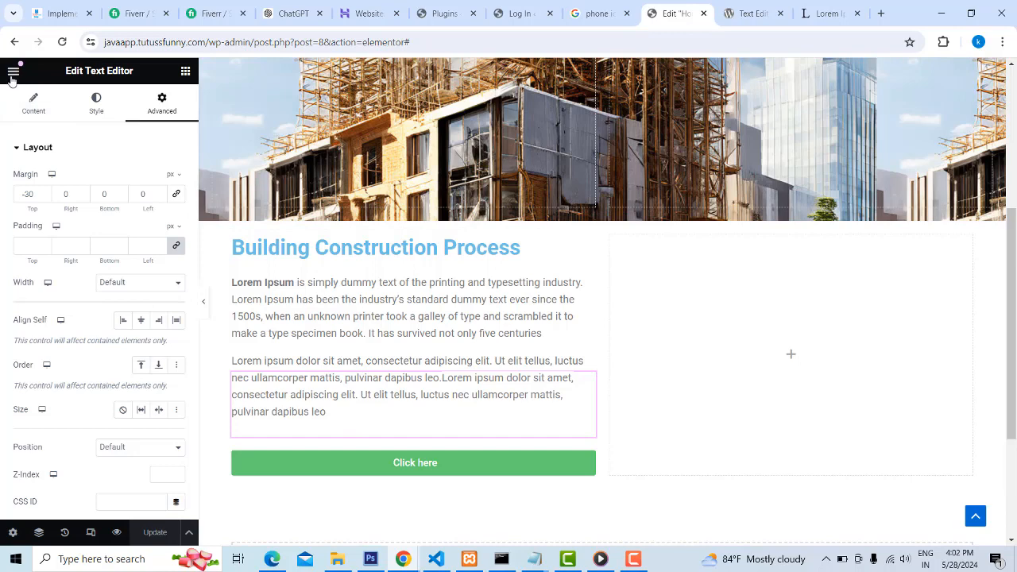
{"action": "left_click", "coordinate": [14, 75]}
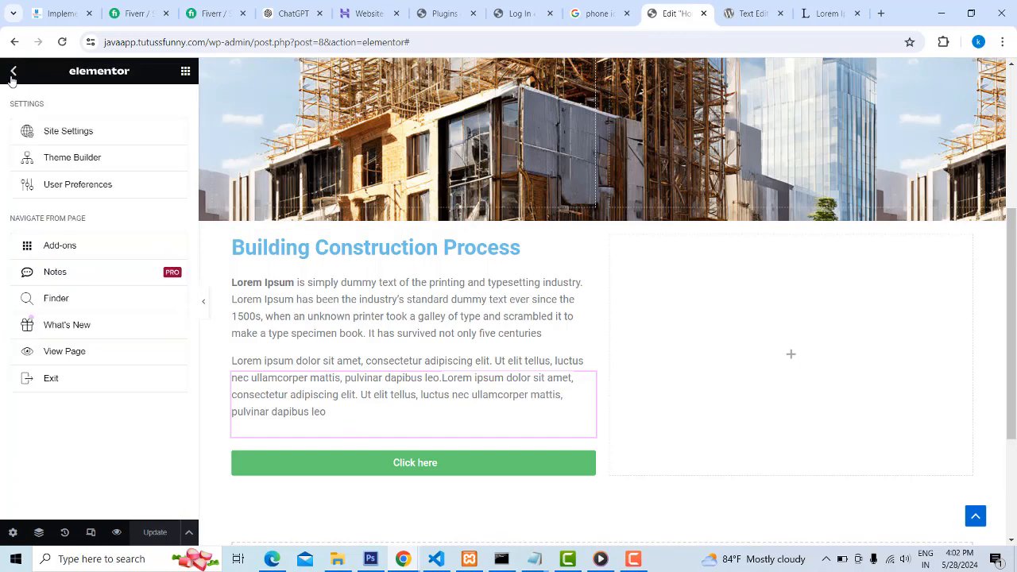
{"action": "left_click", "coordinate": [185, 72]}
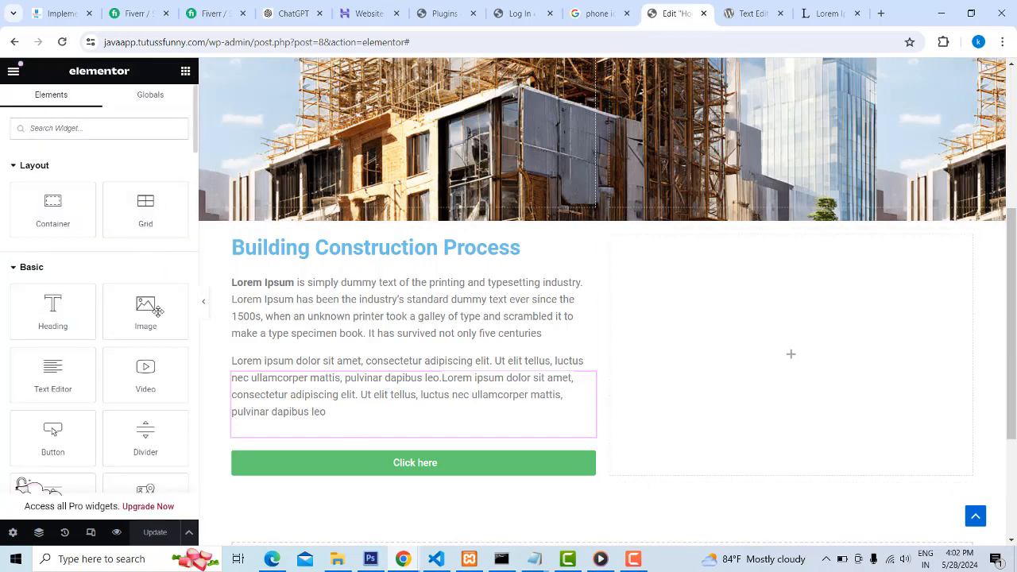
{"action": "left_click_drag", "start_coordinate": [138, 317], "coordinate": [770, 350]}
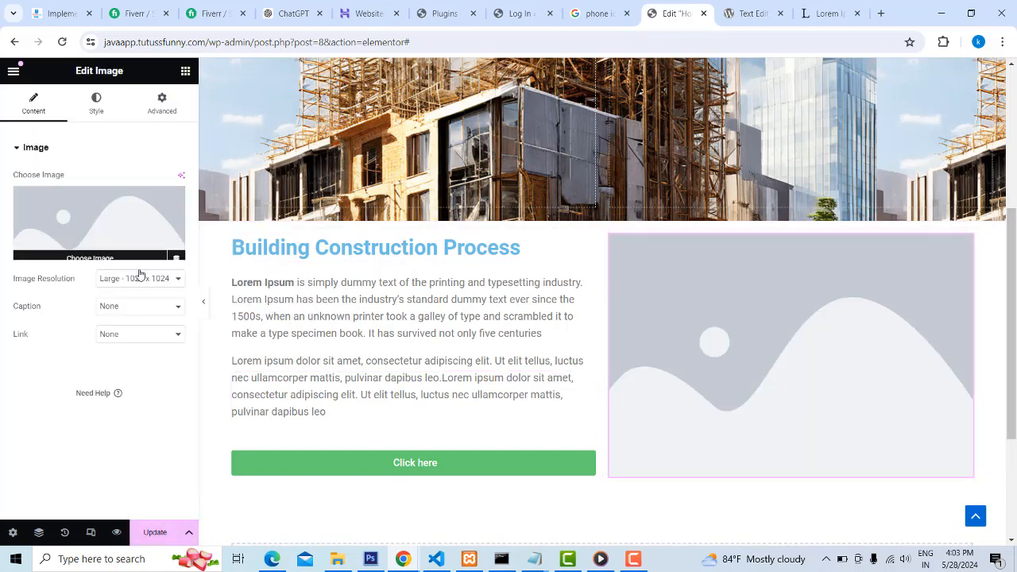
Upload building-construction, building-construction (1) and building-construction (2) from Downloads to the media library for the Image widget
{"action": "left_click", "coordinate": [96, 250]}
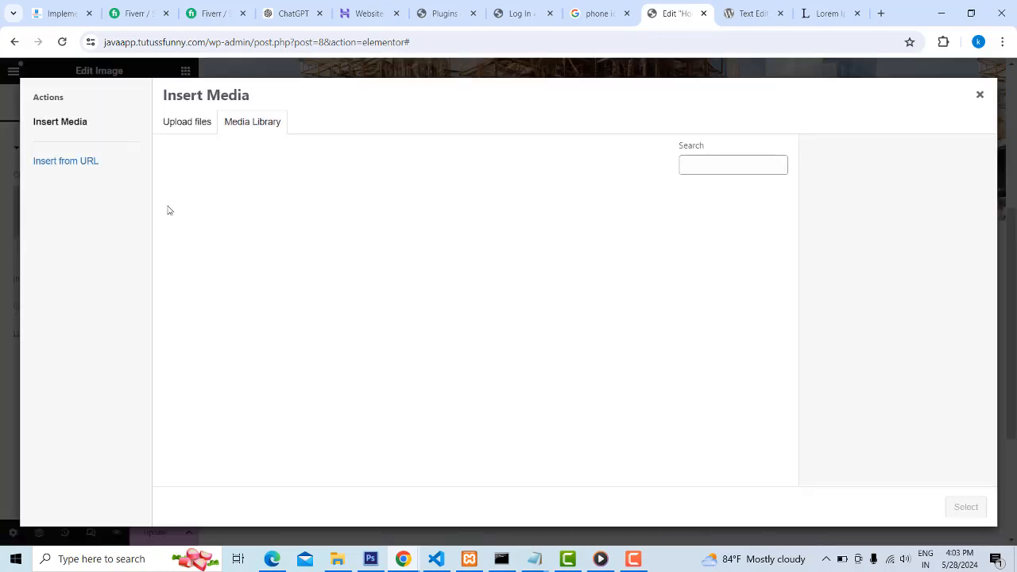
{"action": "left_click", "coordinate": [185, 124]}
{"action": "left_click", "coordinate": [594, 307]}
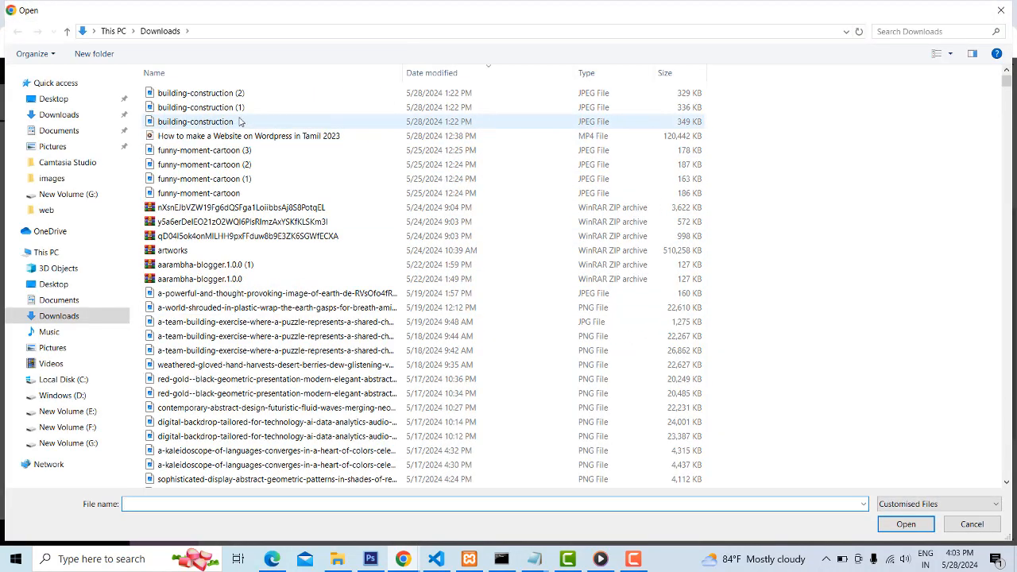
{"action": "left_click", "coordinate": [239, 121]}
{"action": "left_click", "coordinate": [244, 94], "text": "shift"}
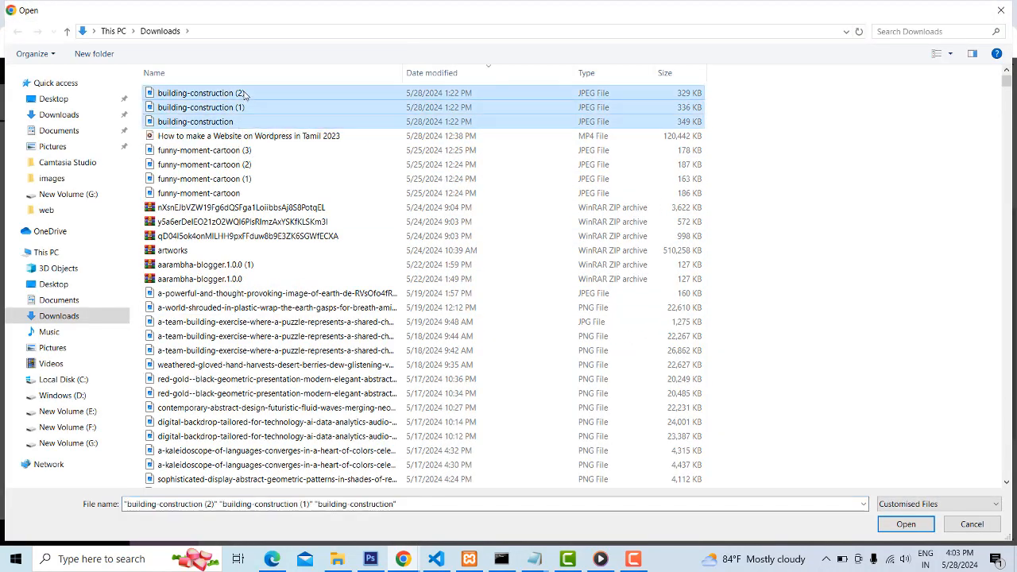
{"action": "left_click", "coordinate": [912, 525]}
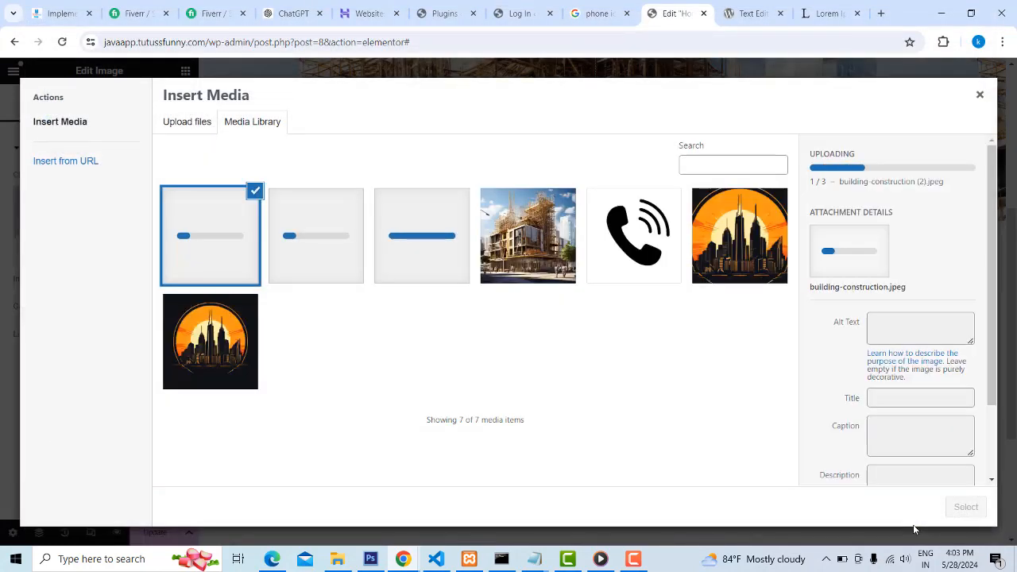
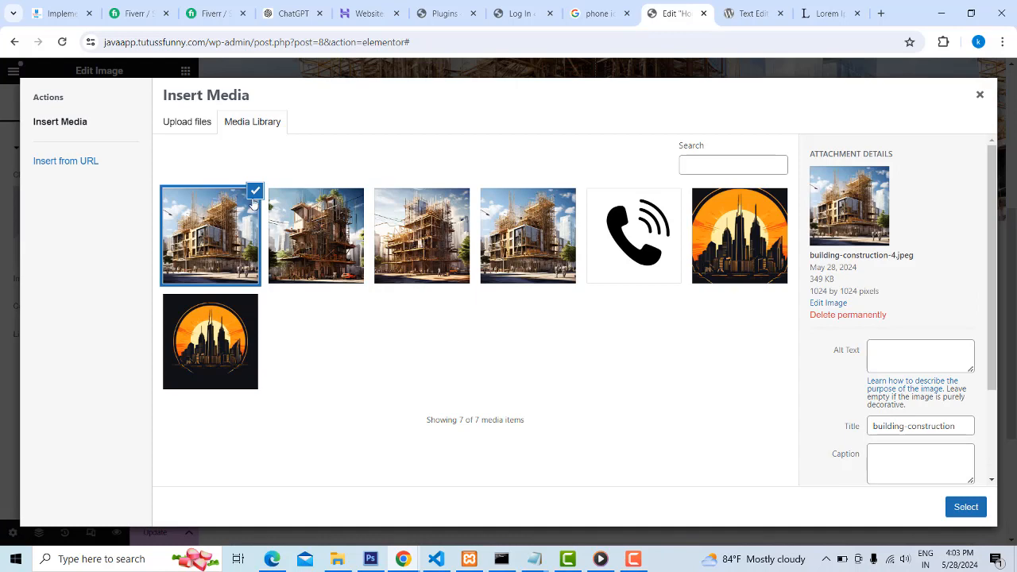
Insert the selected building-construction image beside the Building Construction Process text at Medium - 300 x 300 resolution, aligned right
{"action": "left_click", "coordinate": [971, 508]}
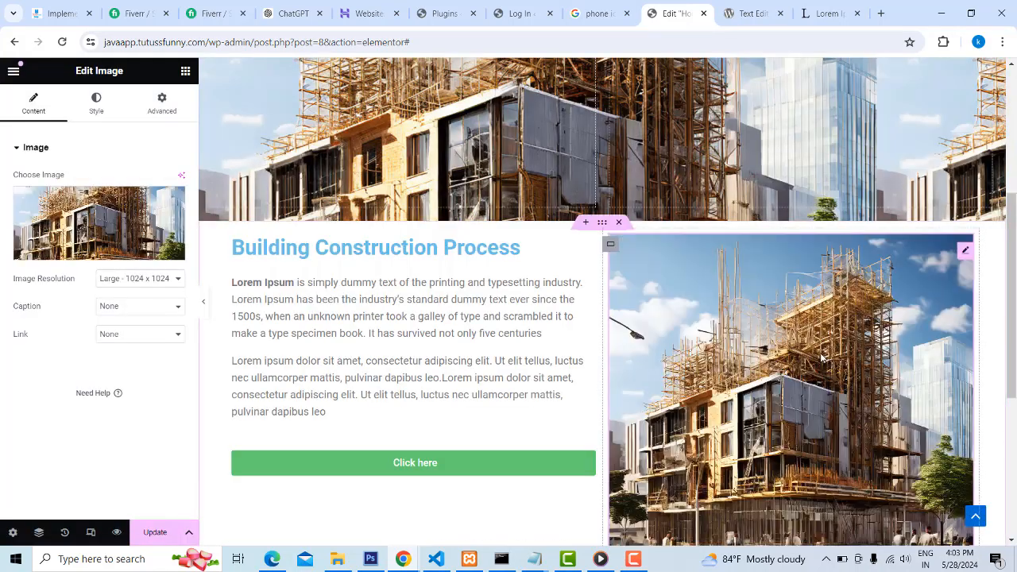
{"action": "left_click", "coordinate": [150, 281]}
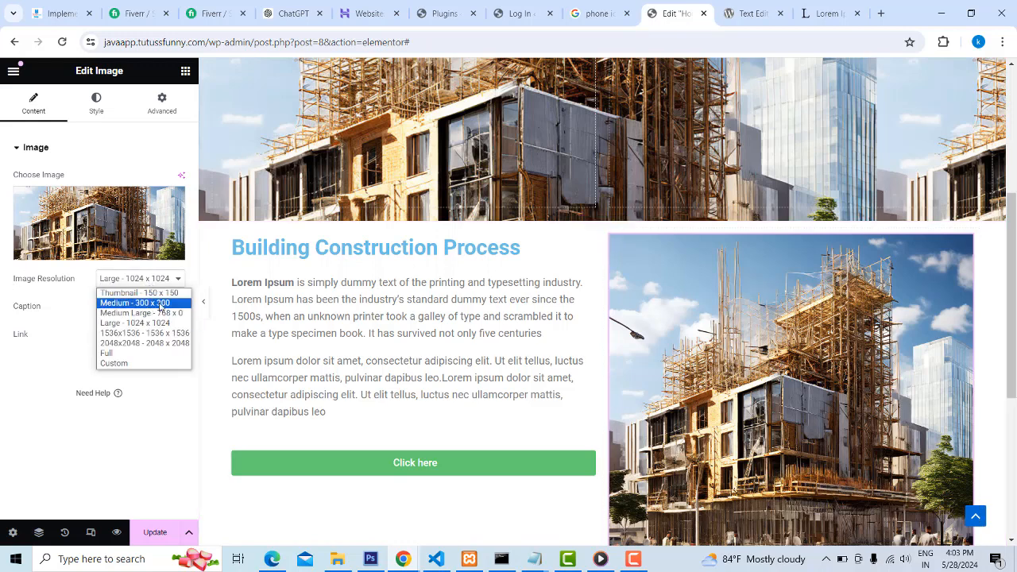
{"action": "left_click", "coordinate": [162, 304]}
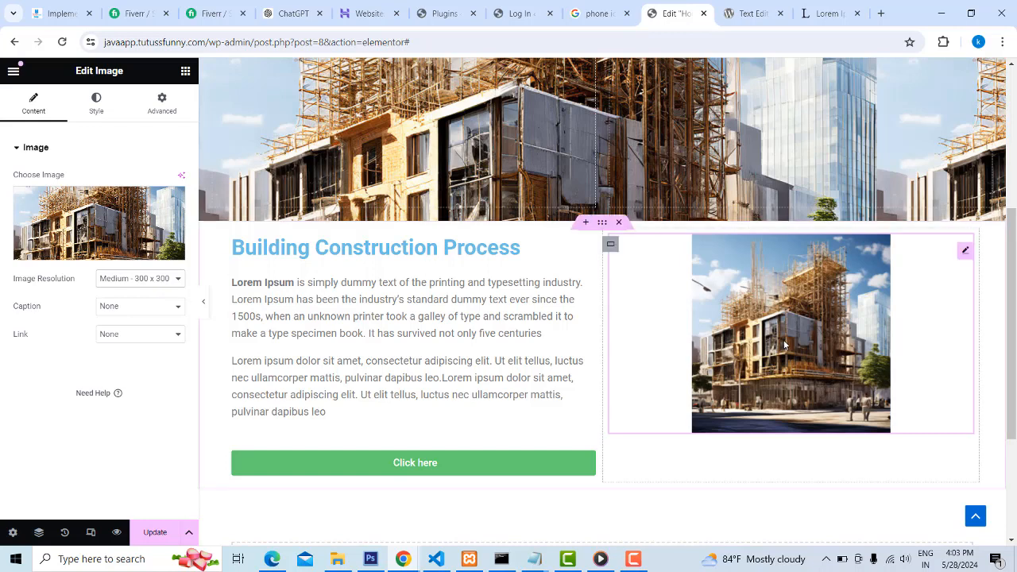
{"action": "left_click", "coordinate": [160, 280]}
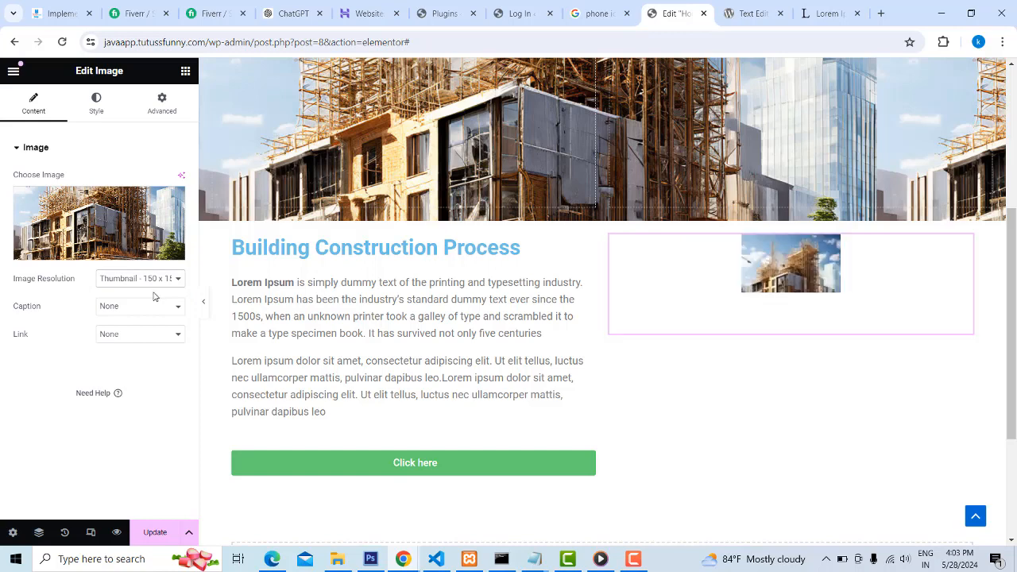
{"action": "left_click", "coordinate": [167, 281]}
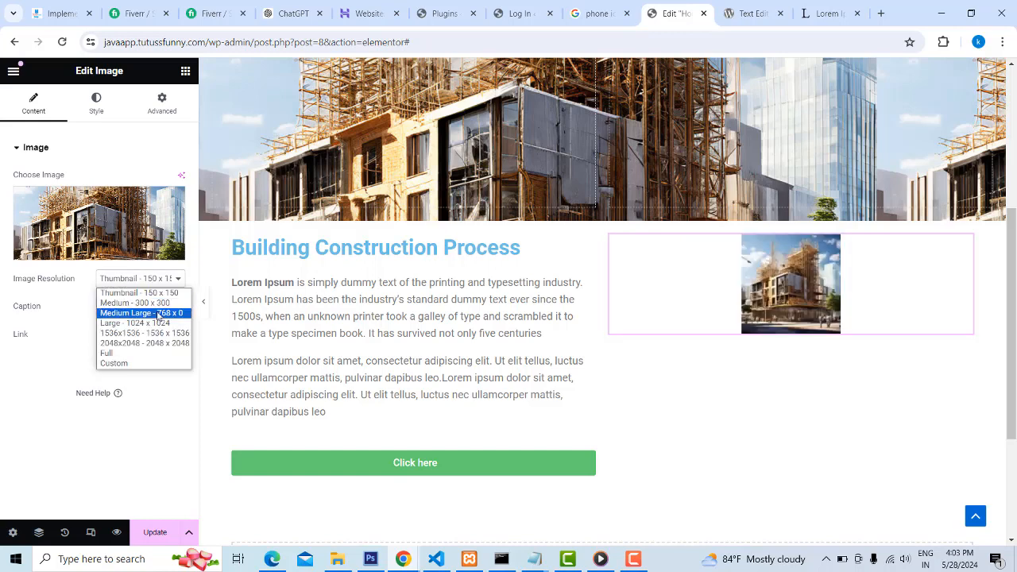
{"action": "left_click", "coordinate": [163, 304]}
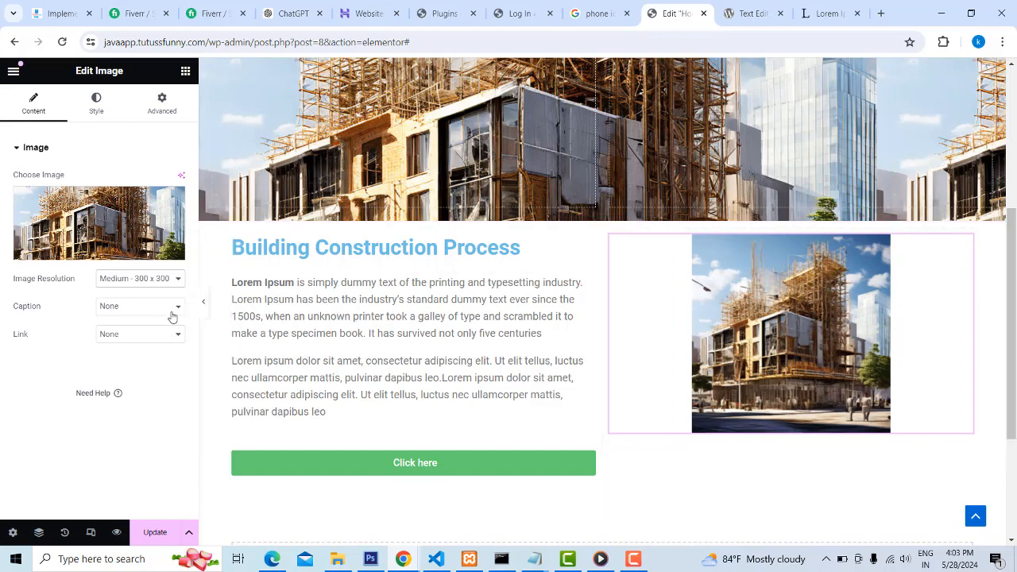
{"action": "left_click", "coordinate": [98, 100]}
{"action": "left_click", "coordinate": [177, 181]}
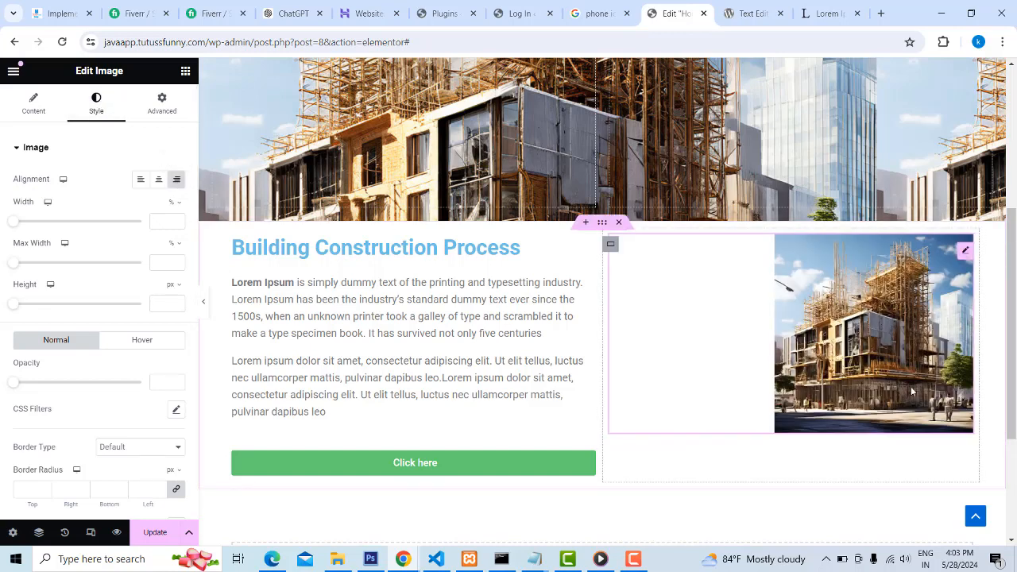
Add a second Image widget below the first image and fill it with building-construction (1) from the media library
{"action": "left_click", "coordinate": [184, 73]}
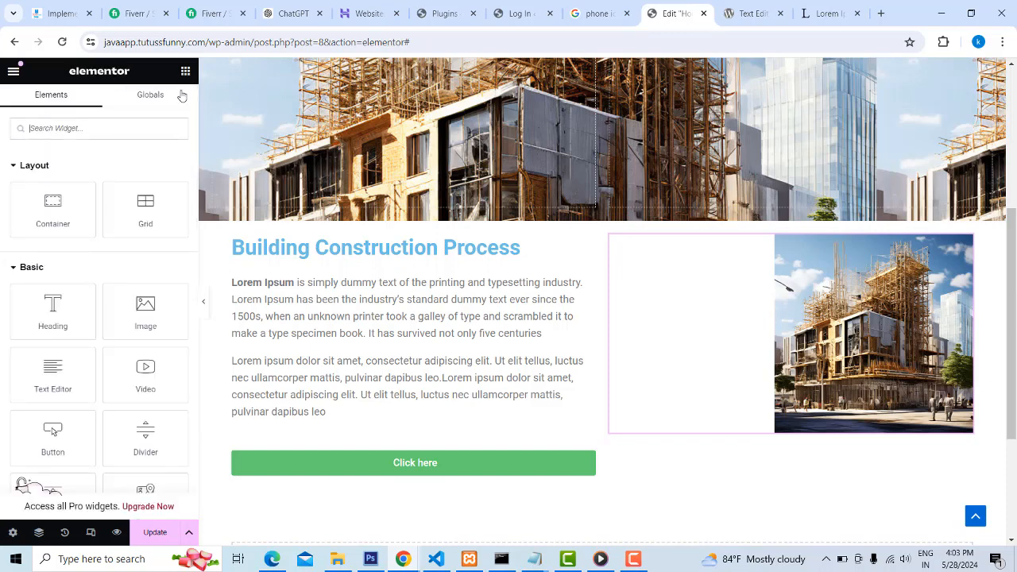
{"action": "left_click_drag", "start_coordinate": [141, 306], "coordinate": [763, 439]}
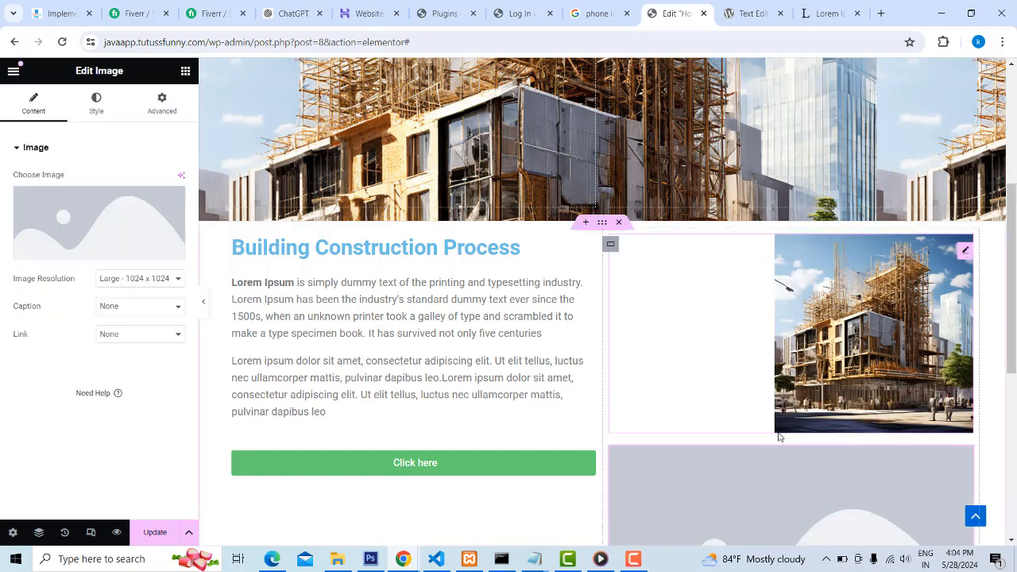
{"action": "scroll", "coordinate": [778, 436], "scroll_direction": "down", "scroll_amount": 3}
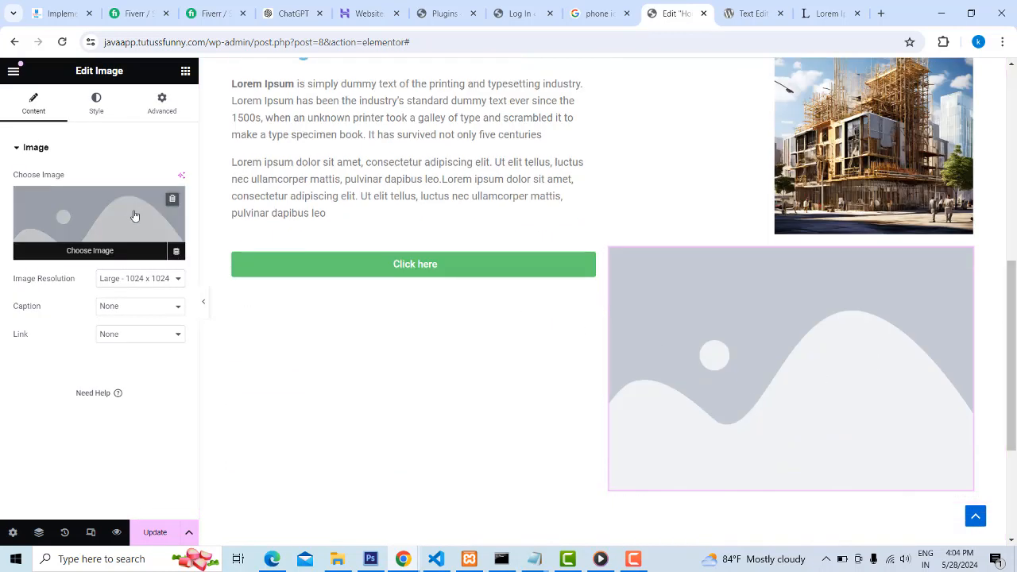
{"action": "left_click", "coordinate": [106, 249]}
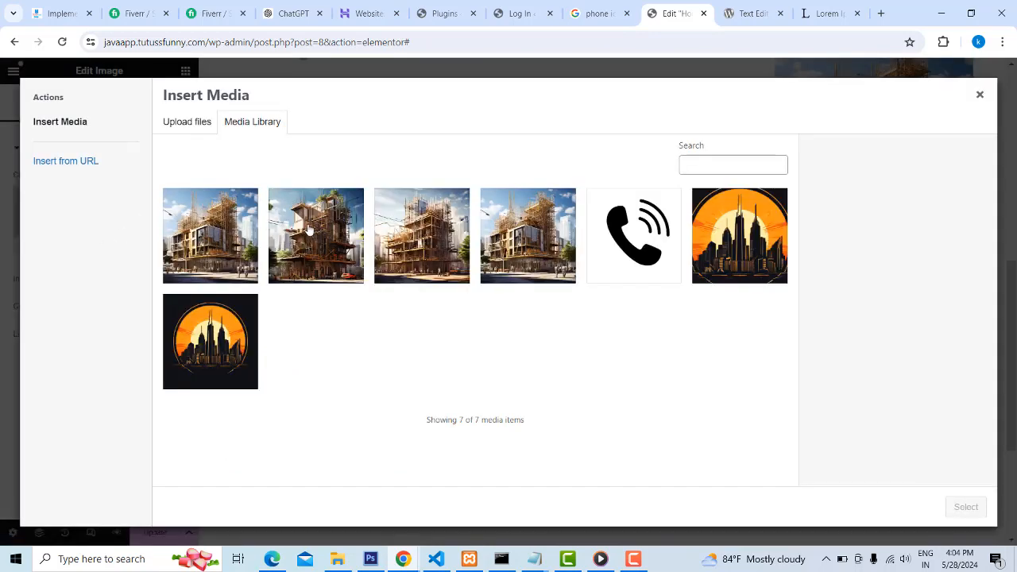
{"action": "left_click", "coordinate": [308, 230]}
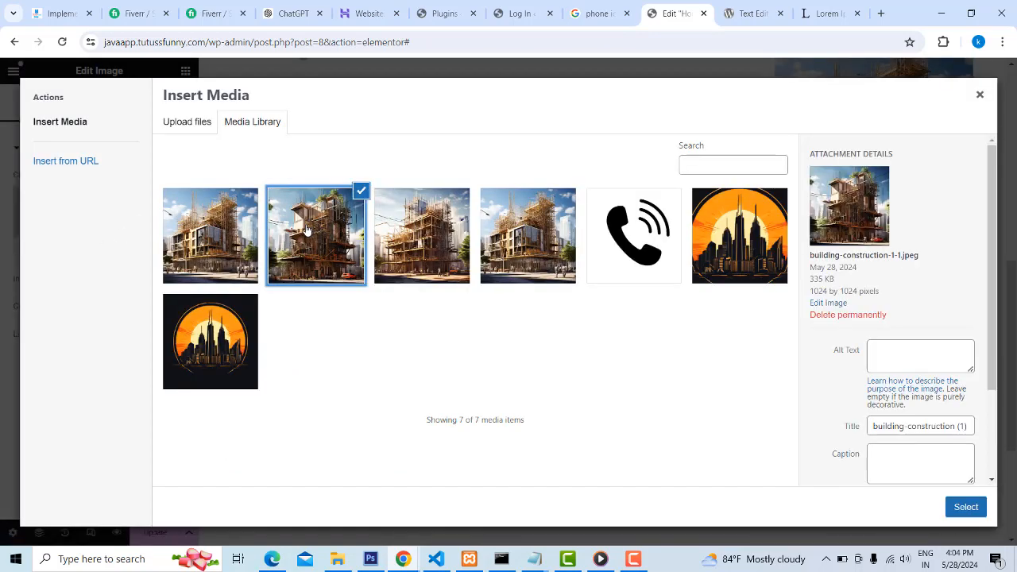
{"action": "left_click", "coordinate": [966, 507]}
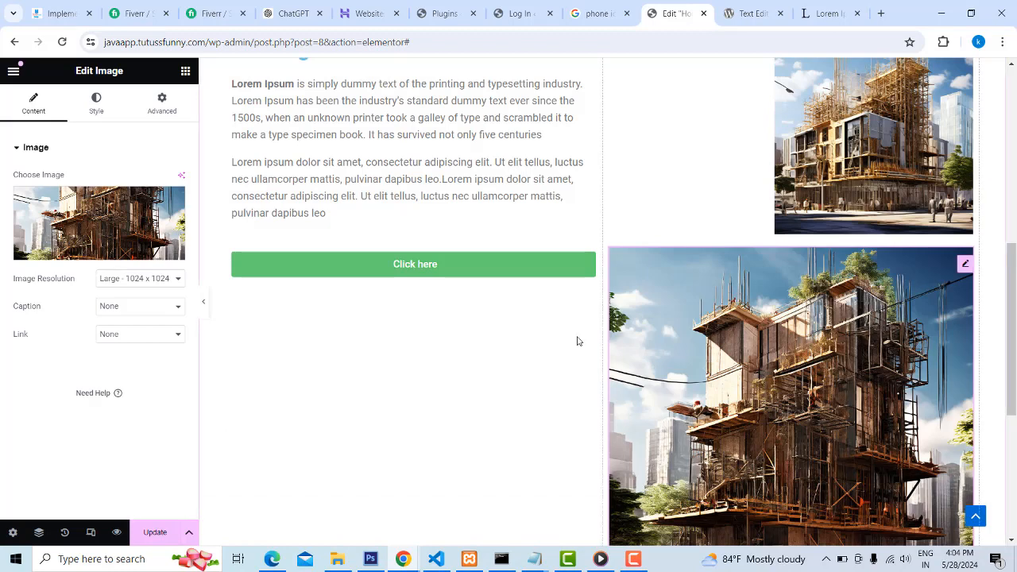
Set the second image's resolution to Medium - 300 x 300 and align it left in the column
{"action": "left_click", "coordinate": [164, 282]}
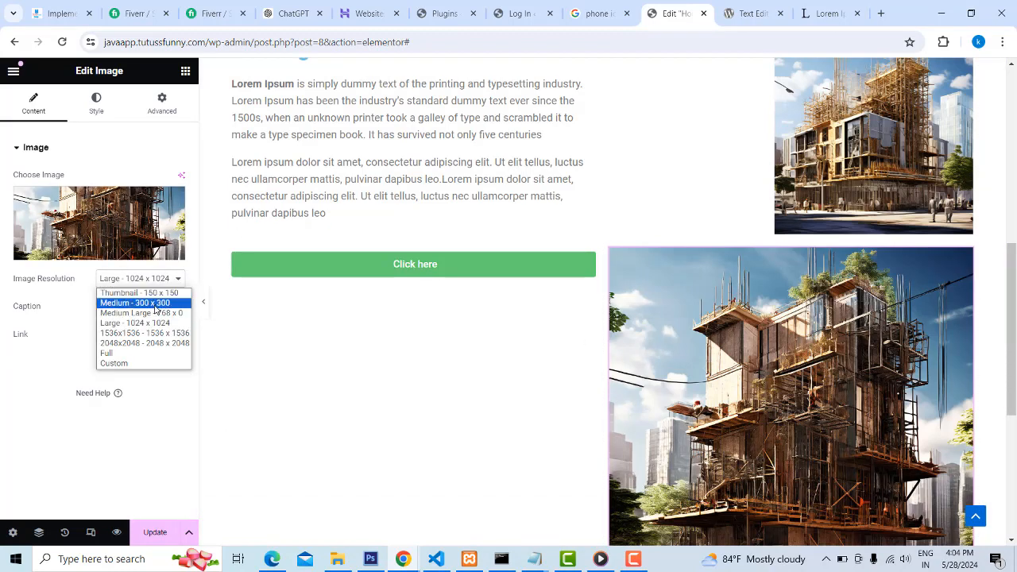
{"action": "left_click", "coordinate": [135, 302]}
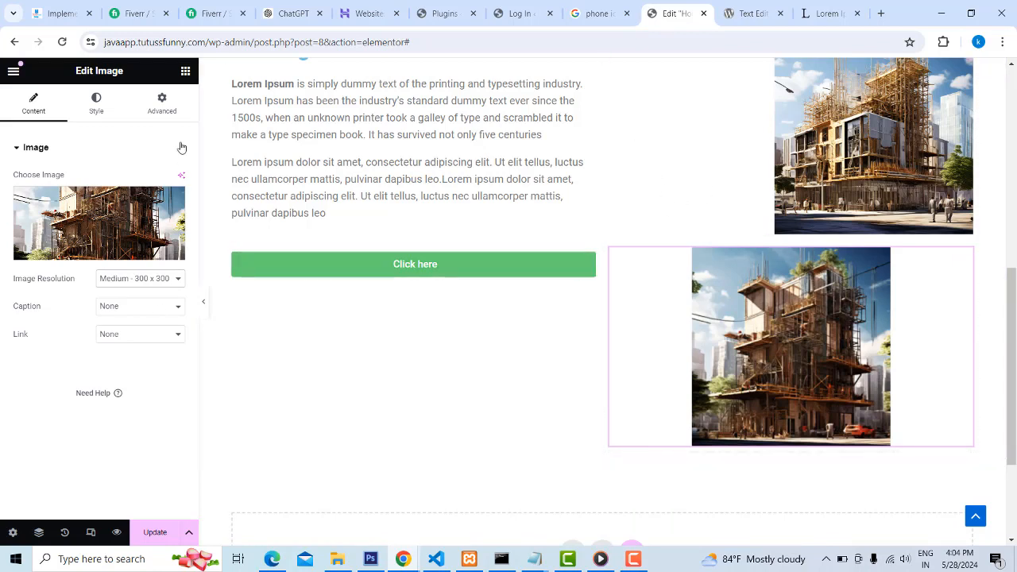
{"action": "left_click", "coordinate": [161, 103]}
{"action": "left_click", "coordinate": [95, 104]}
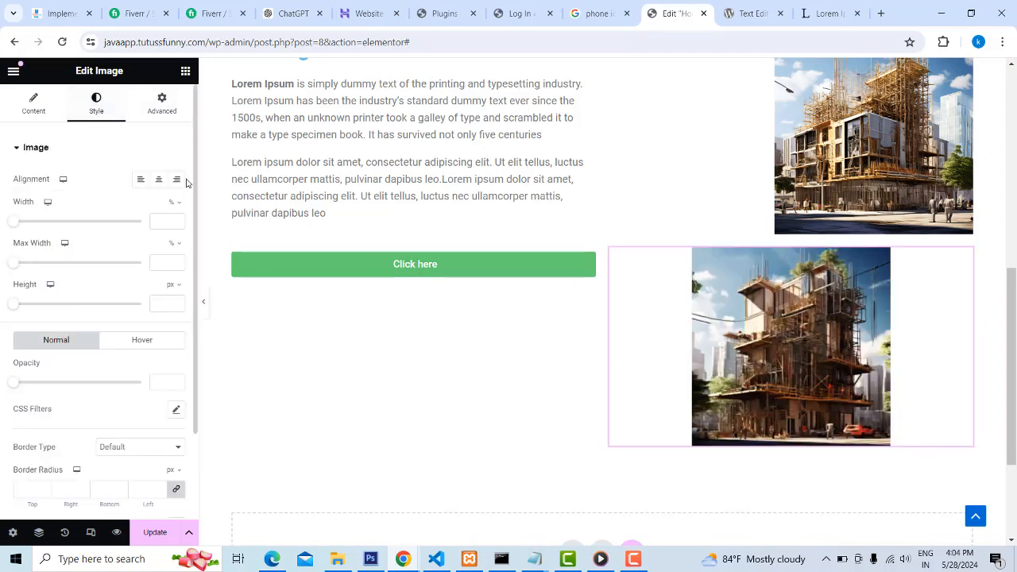
{"action": "left_click", "coordinate": [141, 181]}
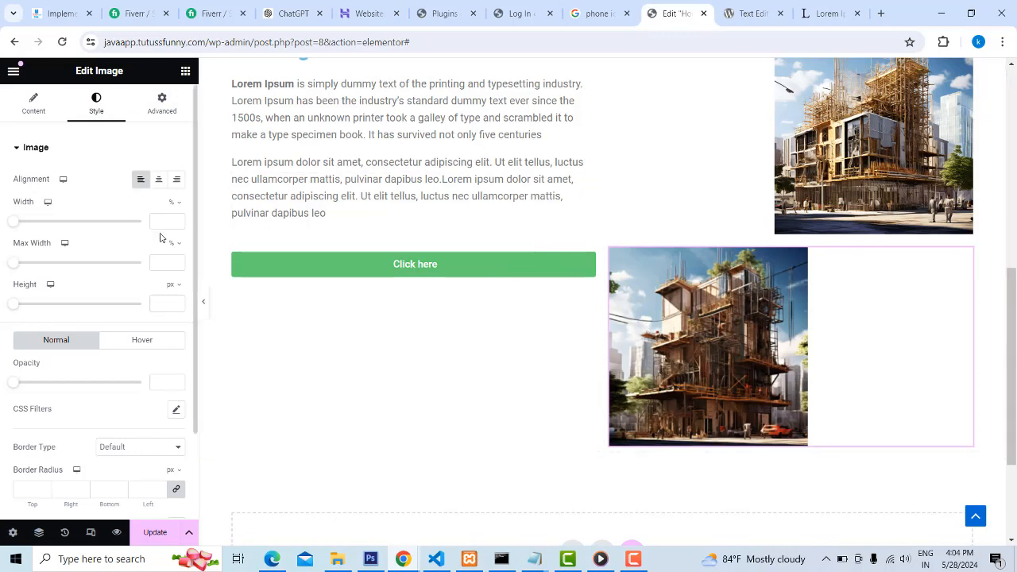
Unlink the second image's margin values and set its top margin to -200 px to overlap the first image
{"action": "left_click", "coordinate": [162, 111]}
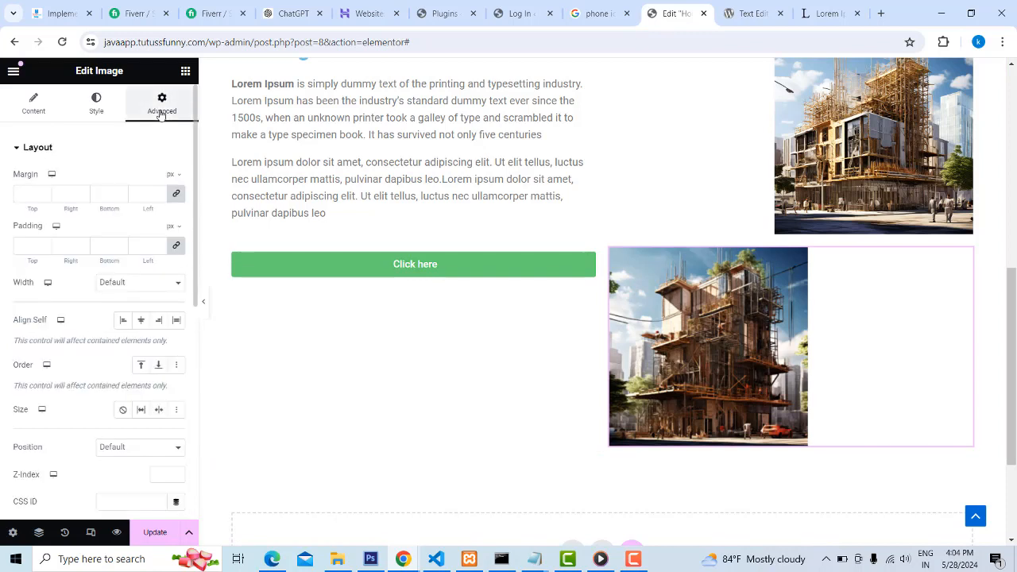
{"action": "left_click", "coordinate": [175, 193]}
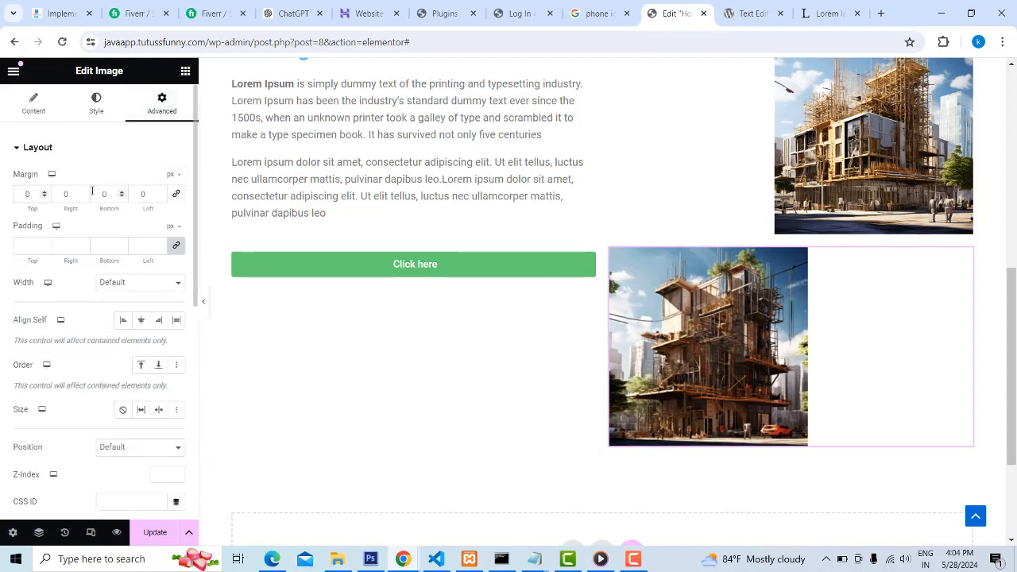
{"action": "type", "text": "50"}
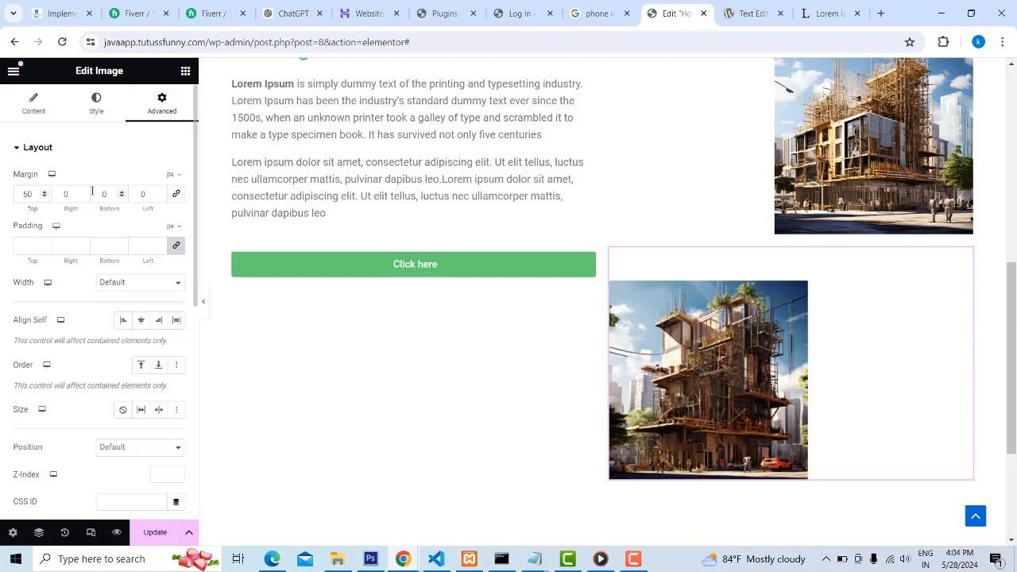
{"action": "type", "text": "-"}
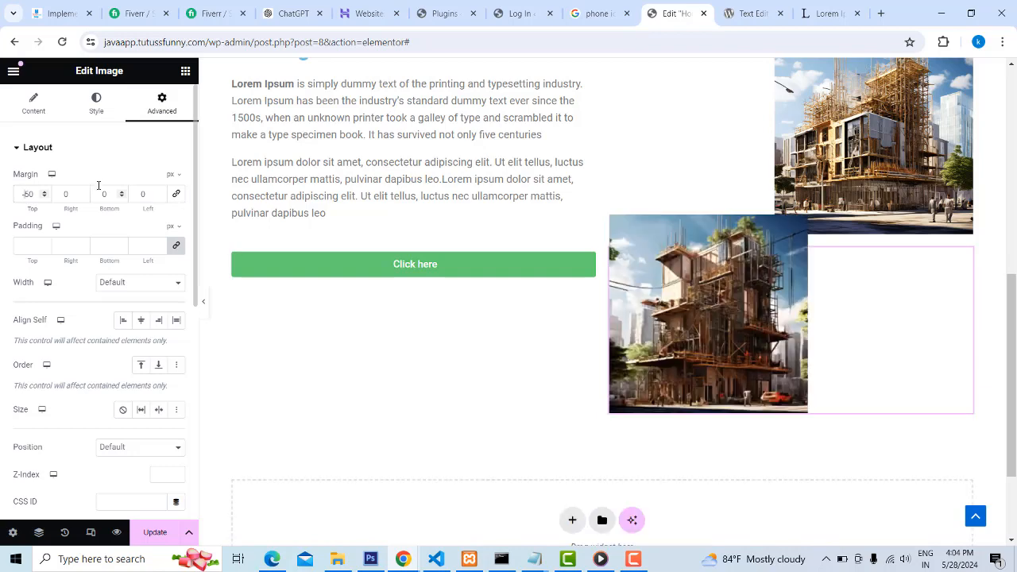
{"action": "type", "text": "1"}
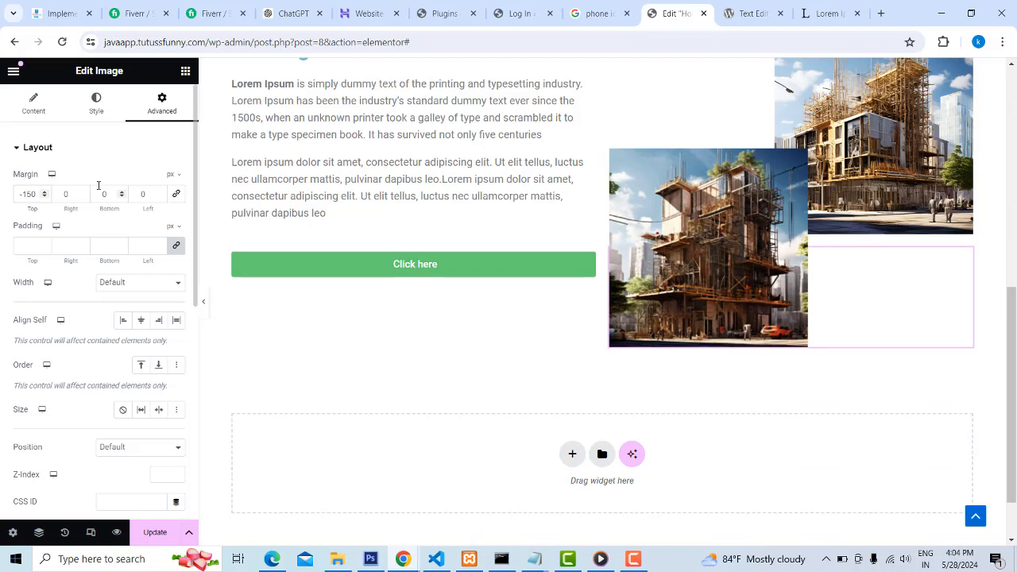
{"action": "key", "text": "BackSpace"}
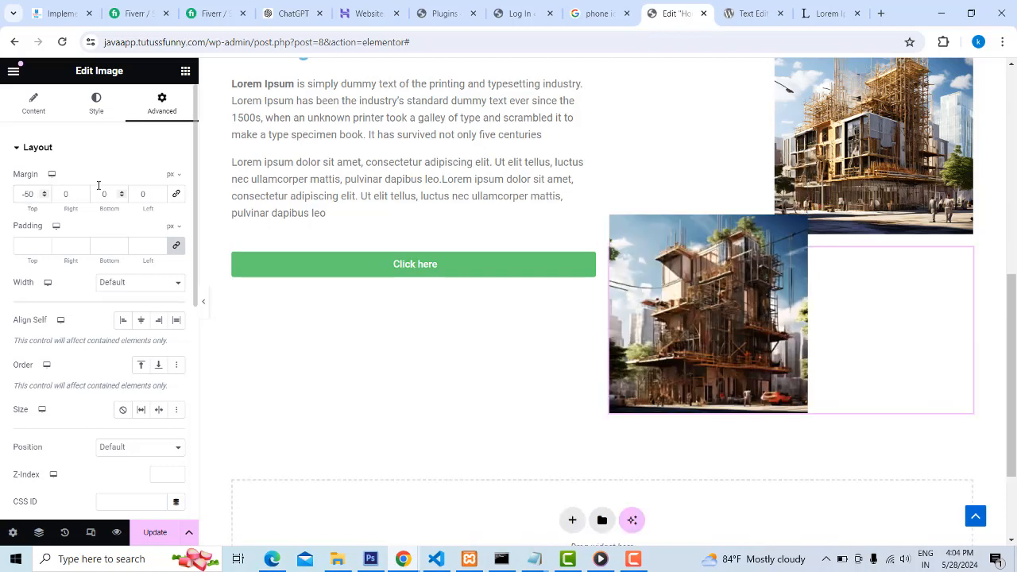
{"action": "type", "text": "2"}
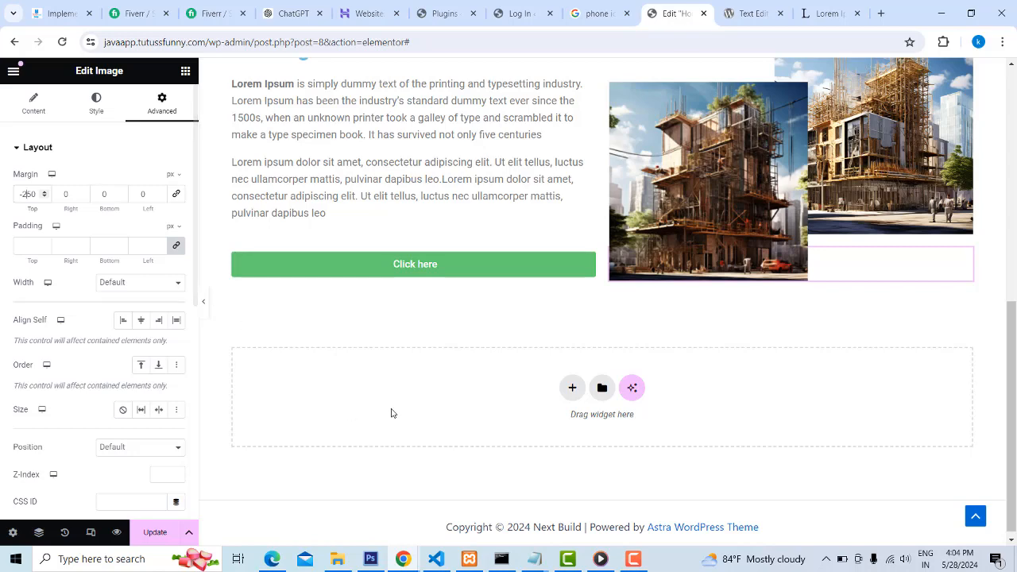
{"action": "scroll", "coordinate": [732, 367], "scroll_direction": "up", "scroll_amount": 2}
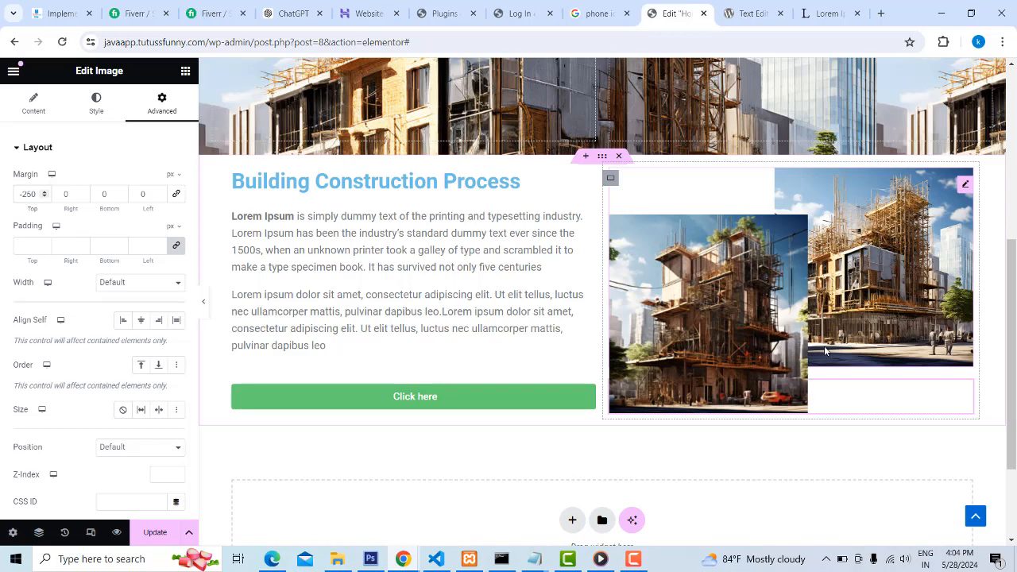
{"action": "key", "text": "Delete"}
{"action": "type", "text": "0"}
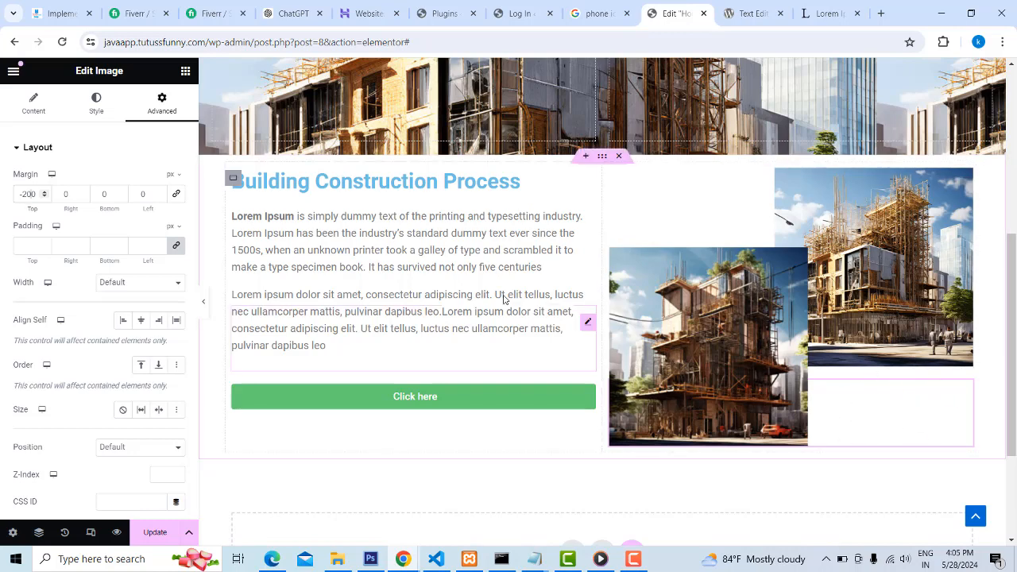
Add a third Image widget below the overlapping images and fill it with building-construction (2) from the media library
{"action": "scroll", "coordinate": [441, 295], "scroll_direction": "down", "scroll_amount": 1}
{"action": "scroll", "coordinate": [441, 296], "scroll_direction": "down", "scroll_amount": 1}
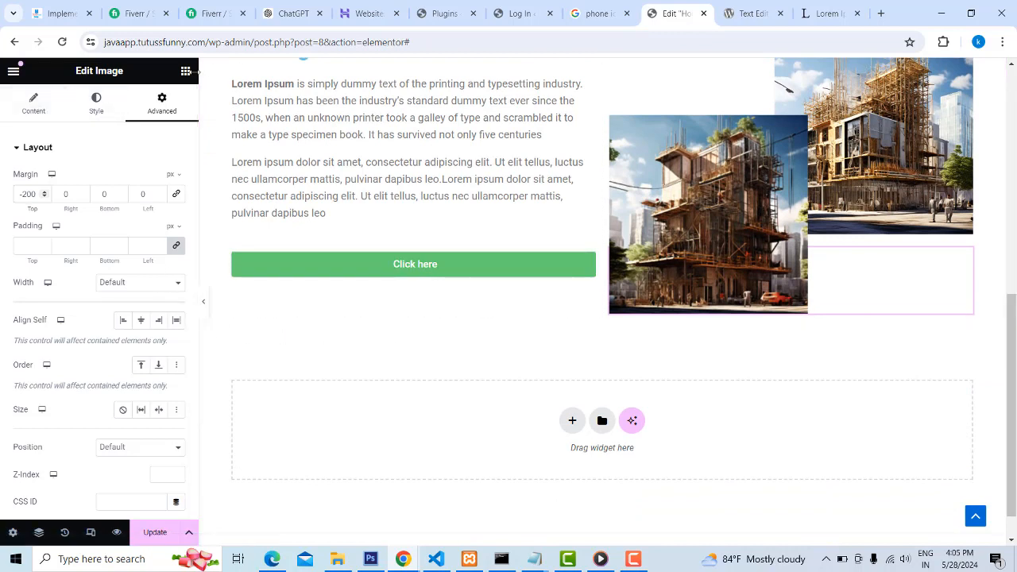
{"action": "left_click", "coordinate": [185, 70]}
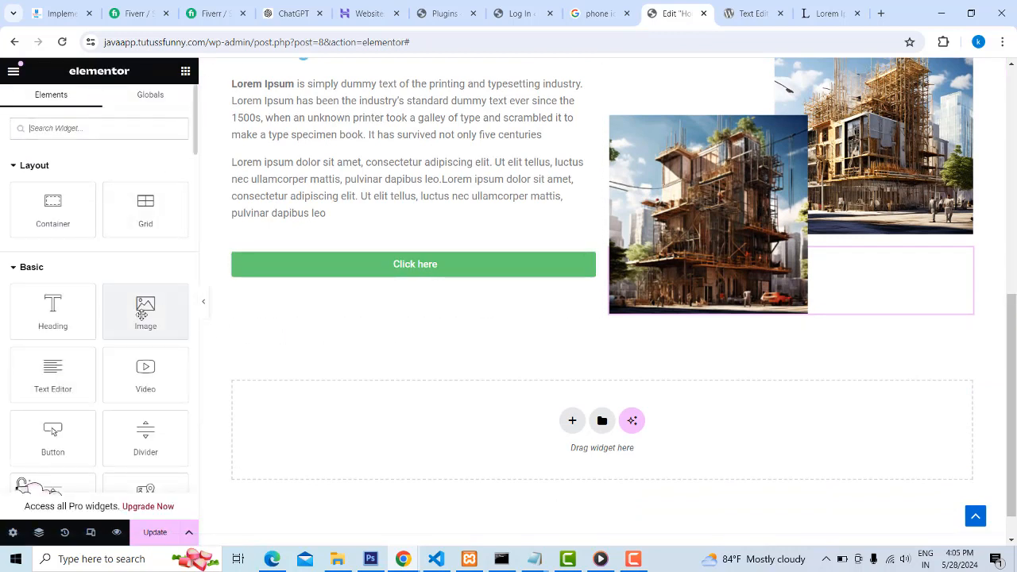
{"action": "left_click_drag", "start_coordinate": [145, 312], "coordinate": [833, 316]}
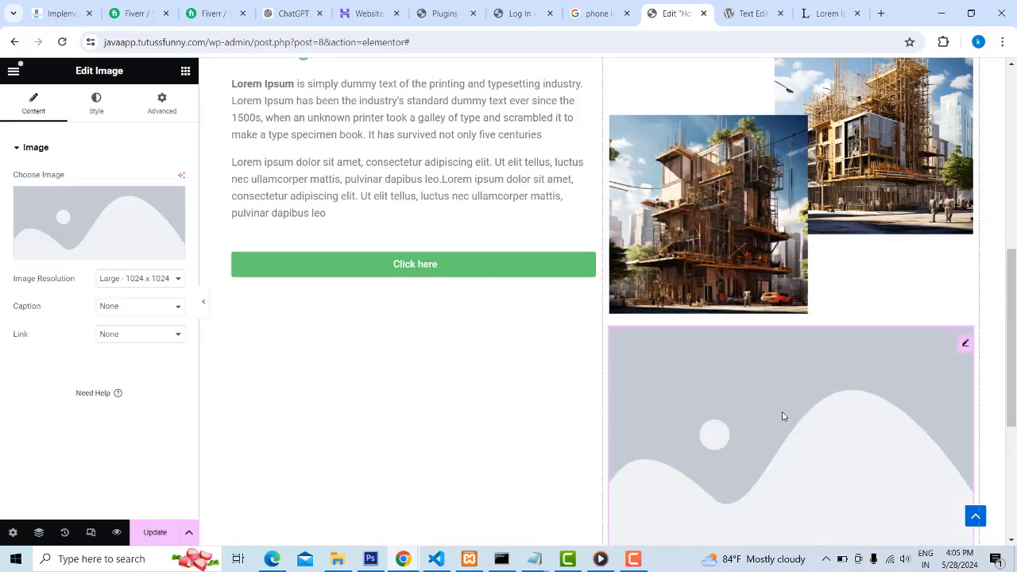
{"action": "left_click", "coordinate": [94, 242]}
{"action": "left_click", "coordinate": [427, 244]}
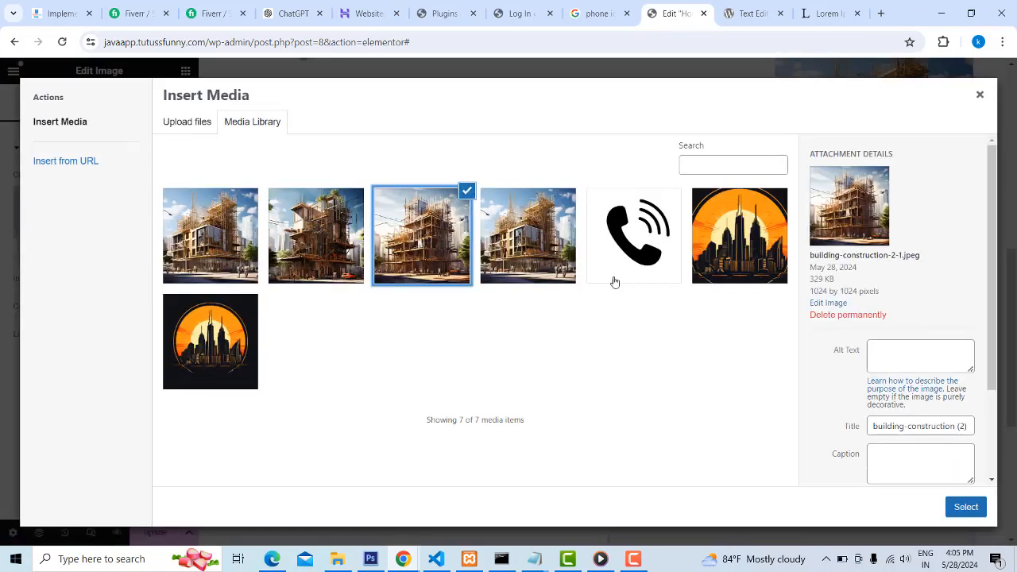
{"action": "left_click", "coordinate": [955, 508]}
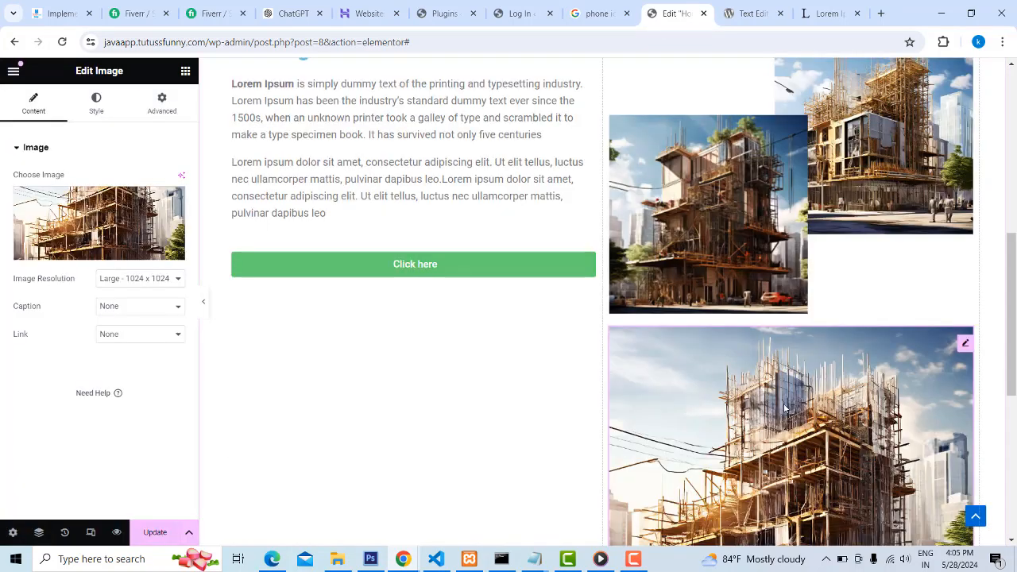
Set the third image's resolution to Thumbnail - 150 x 150 and open its layout settings
{"action": "scroll", "coordinate": [806, 390], "scroll_direction": "down", "scroll_amount": 2}
{"action": "scroll", "coordinate": [806, 390], "scroll_direction": "up", "scroll_amount": 1}
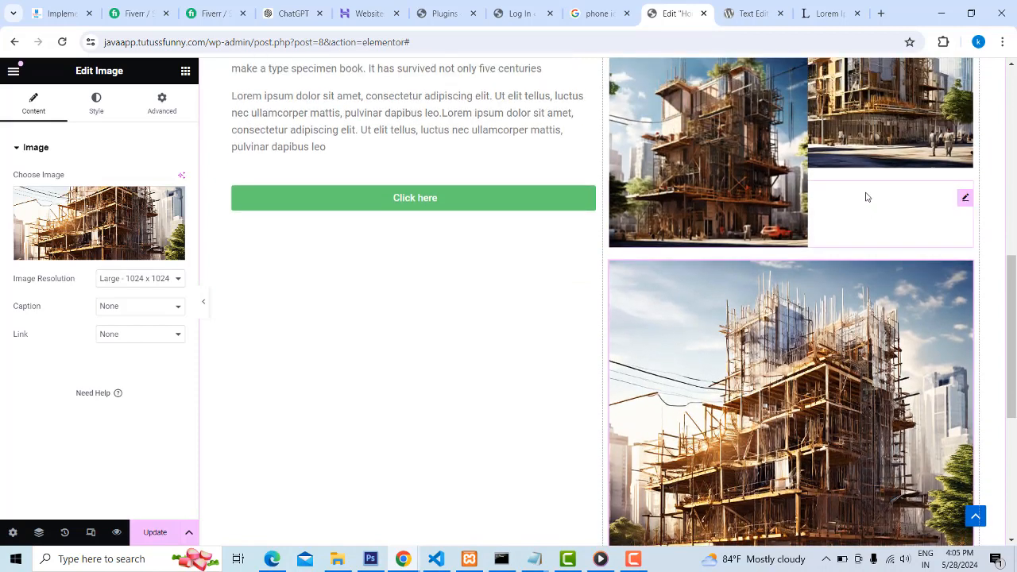
{"action": "left_click", "coordinate": [168, 281]}
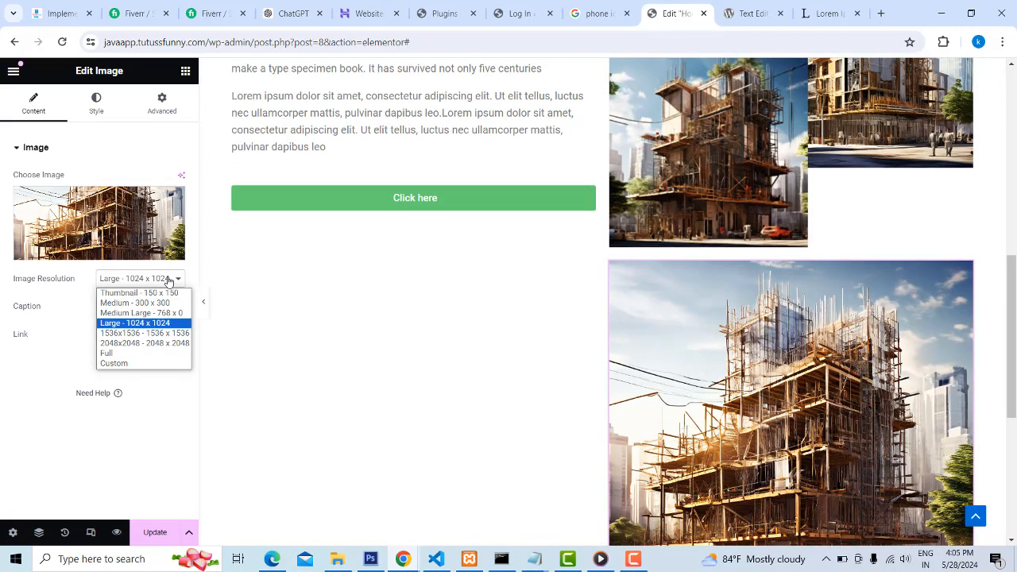
{"action": "left_click", "coordinate": [152, 293]}
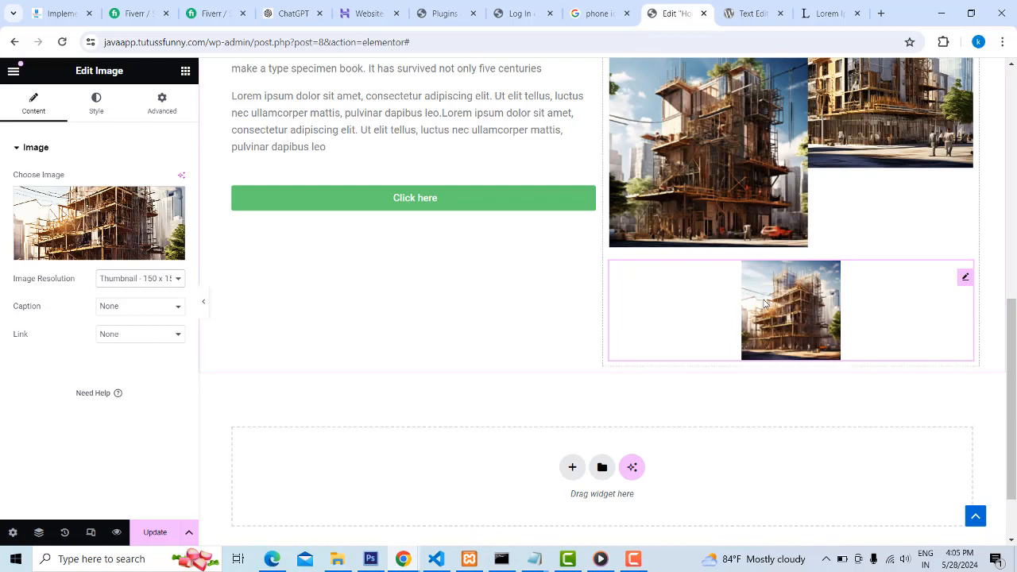
{"action": "left_click", "coordinate": [166, 104]}
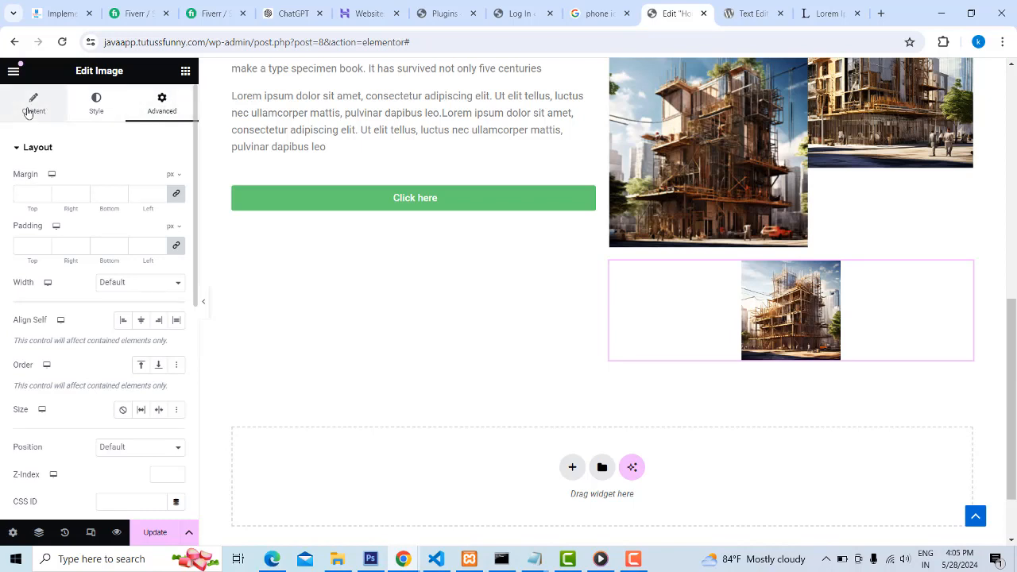
Align the third image right, unlink its margin values and set its top margin to -150 px
{"action": "left_click", "coordinate": [93, 111]}
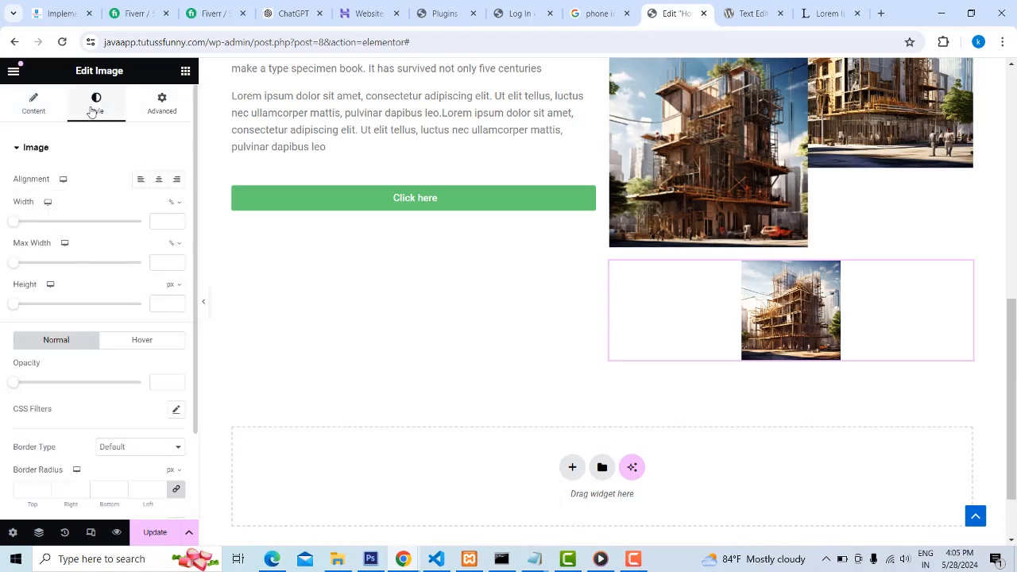
{"action": "left_click", "coordinate": [176, 179]}
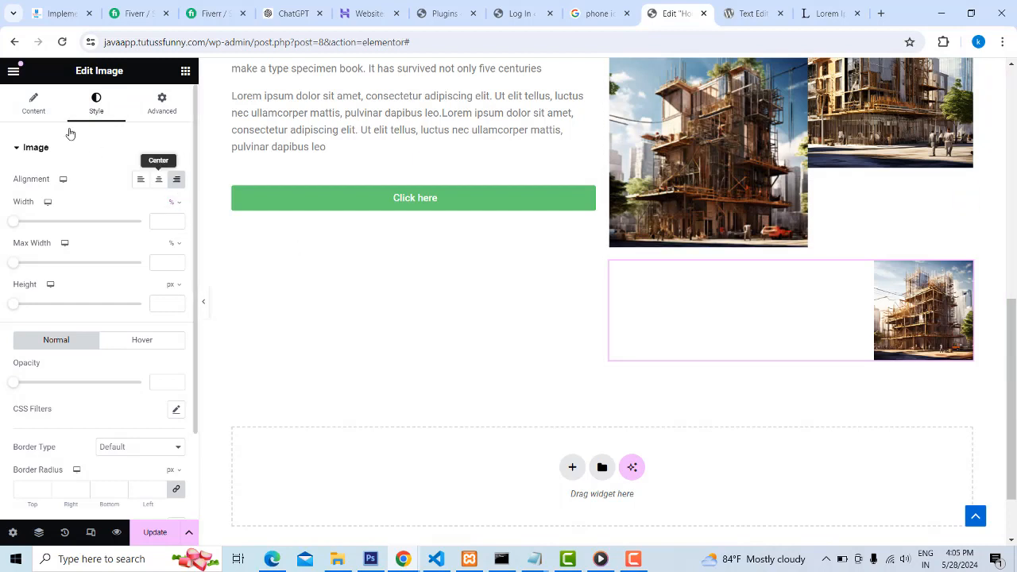
{"action": "left_click", "coordinate": [163, 107]}
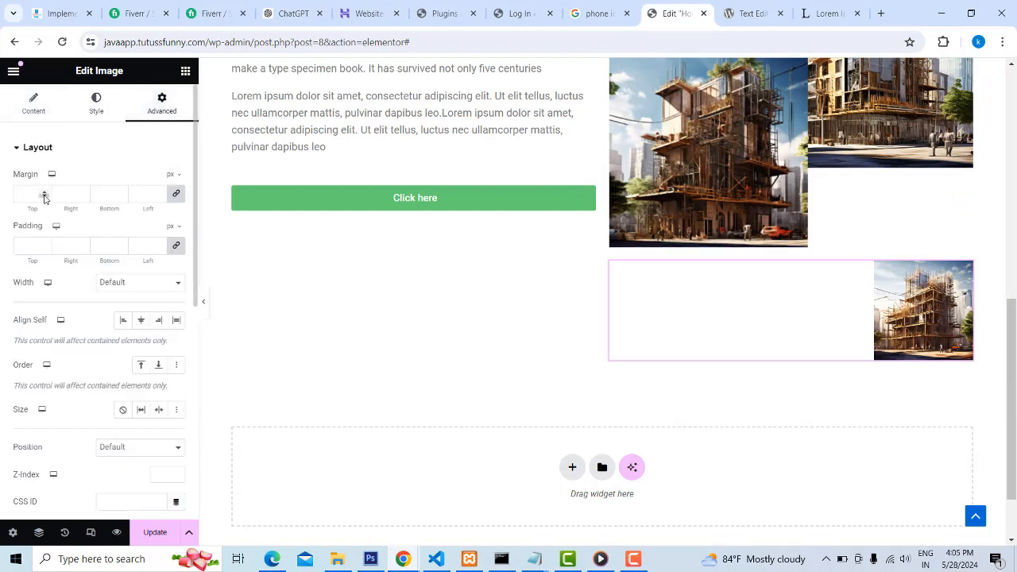
{"action": "left_click", "coordinate": [176, 197]}
{"action": "type", "text": "150"}
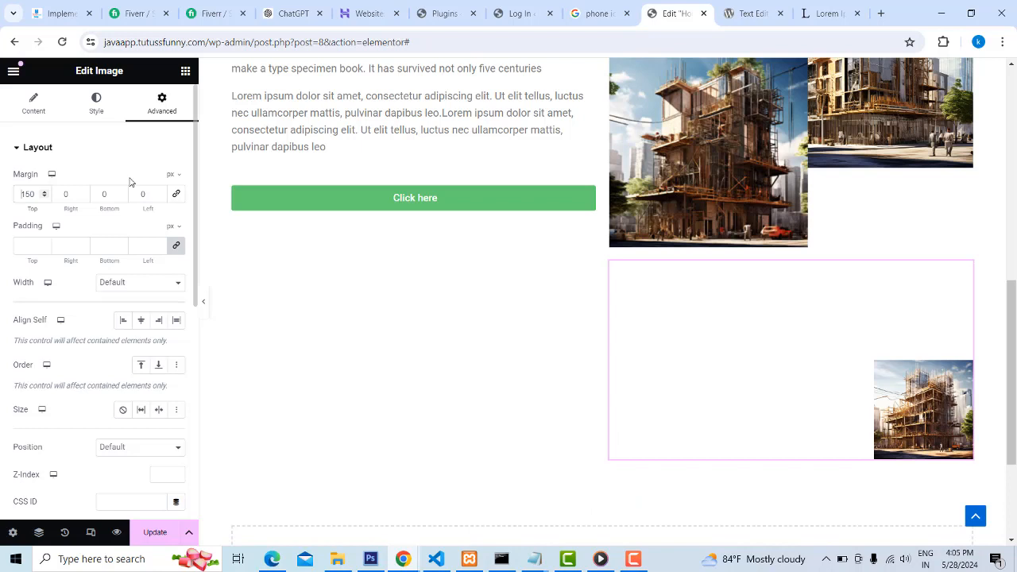
{"action": "type", "text": "-"}
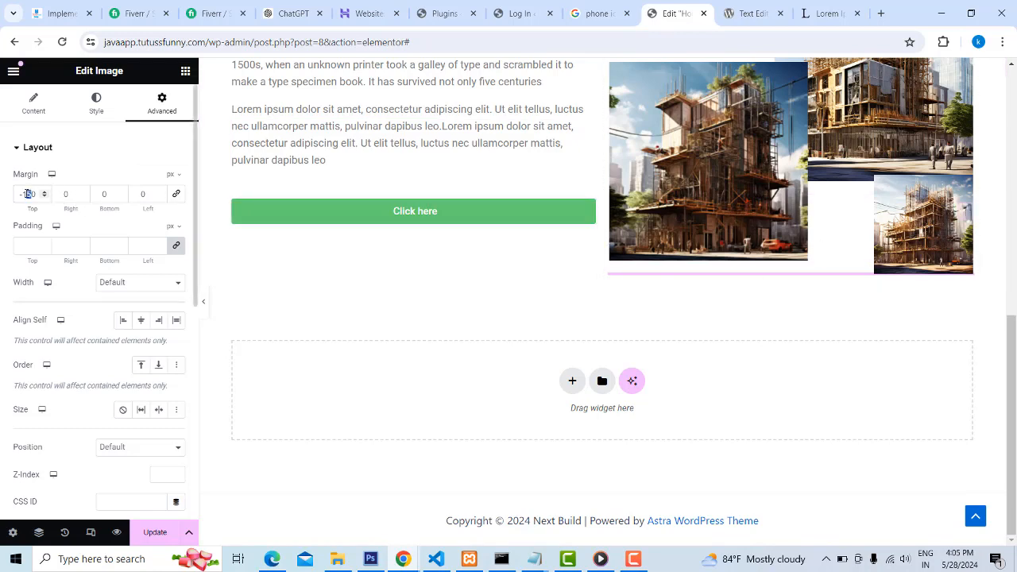
Fine-tune the third image's top margin to -170 px so it overlaps the first image's lower edge
{"action": "key", "text": "BackSpace"}
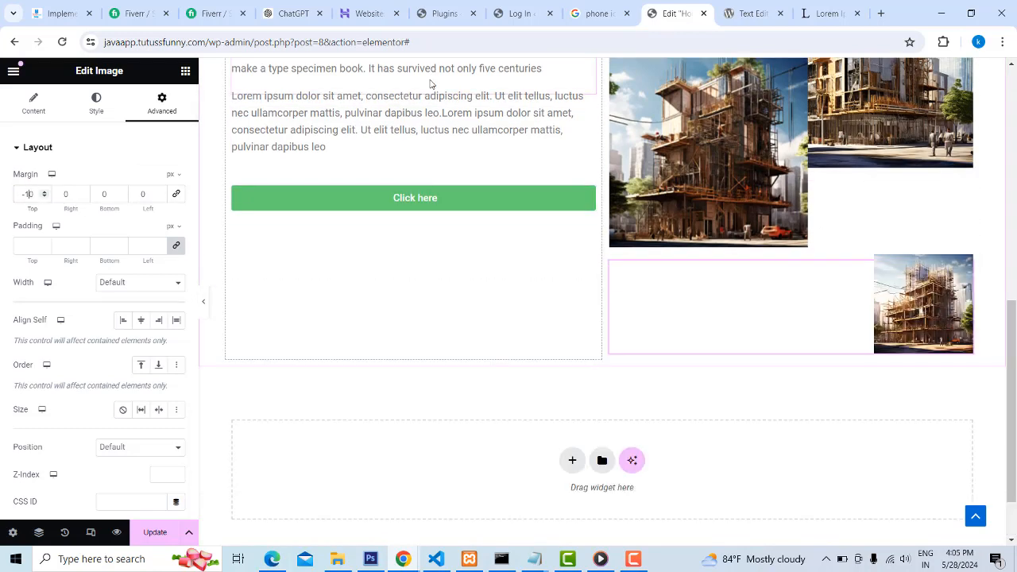
{"action": "key", "text": "BackSpace"}
{"action": "type", "text": "20"}
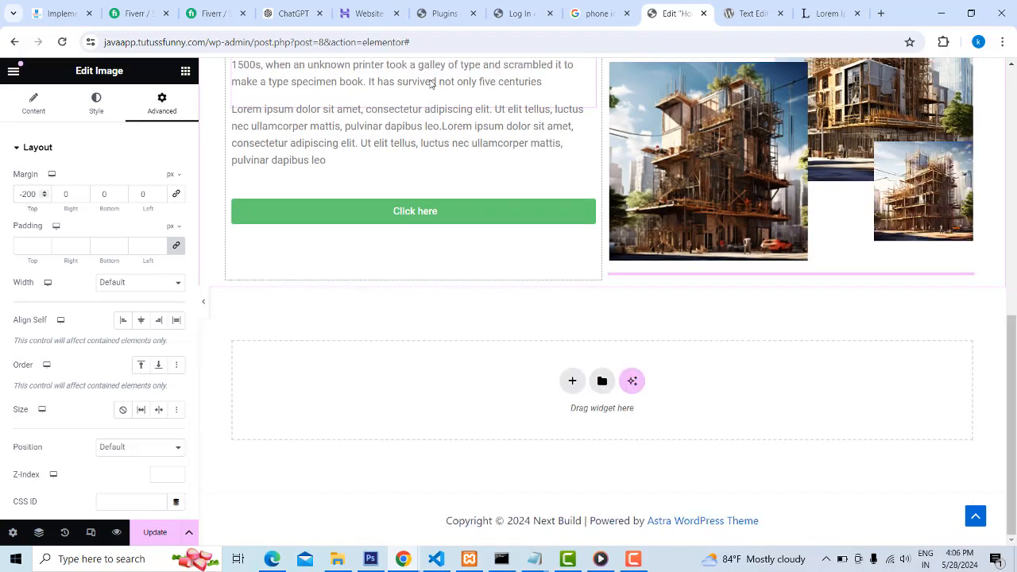
{"action": "key", "text": "BackSpace"}
{"action": "type", "text": "1"}
{"action": "key", "text": "BackSpace"}
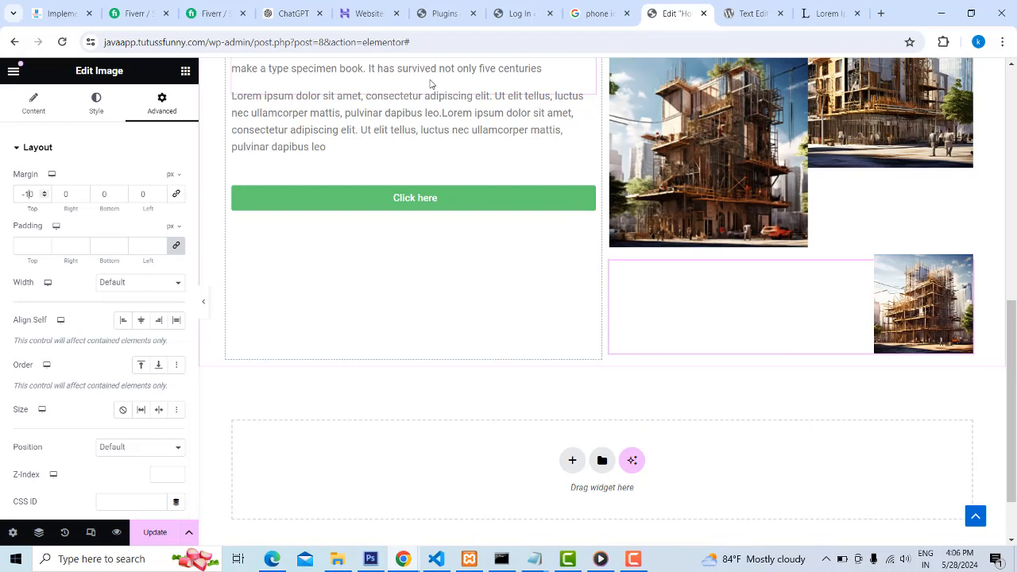
{"action": "type", "text": "7"}
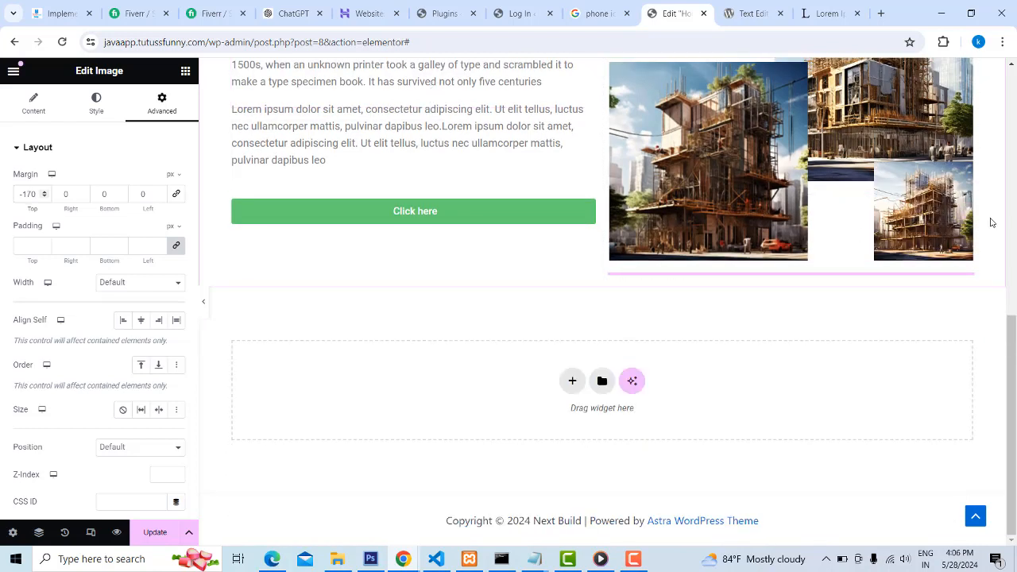
{"action": "scroll", "coordinate": [992, 298], "scroll_direction": "up", "scroll_amount": 2}
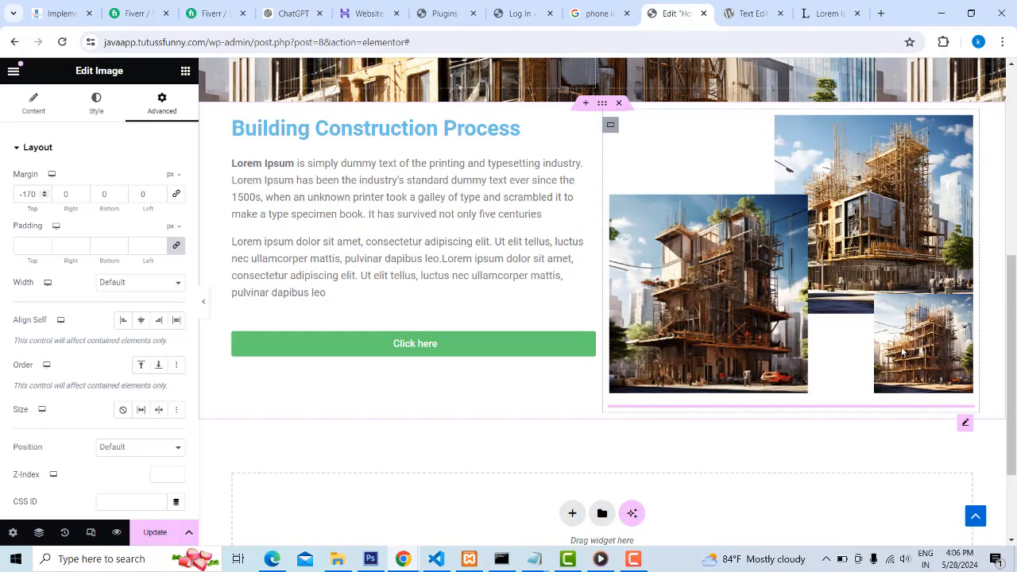
Try right margins of 20, 30 and 24 px on the third image and reset the value to 0
{"action": "left_click", "coordinate": [62, 194]}
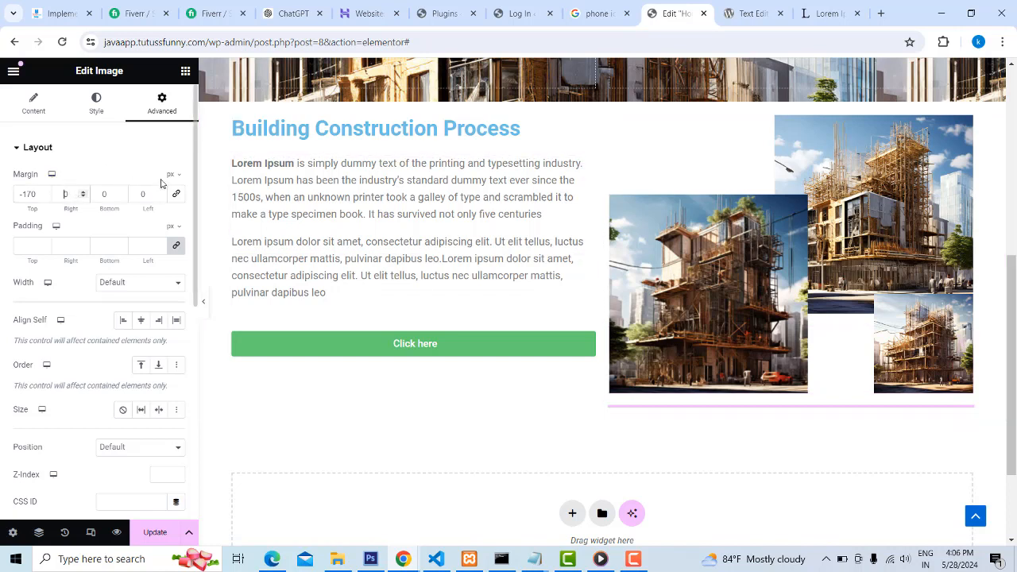
{"action": "type", "text": "2"}
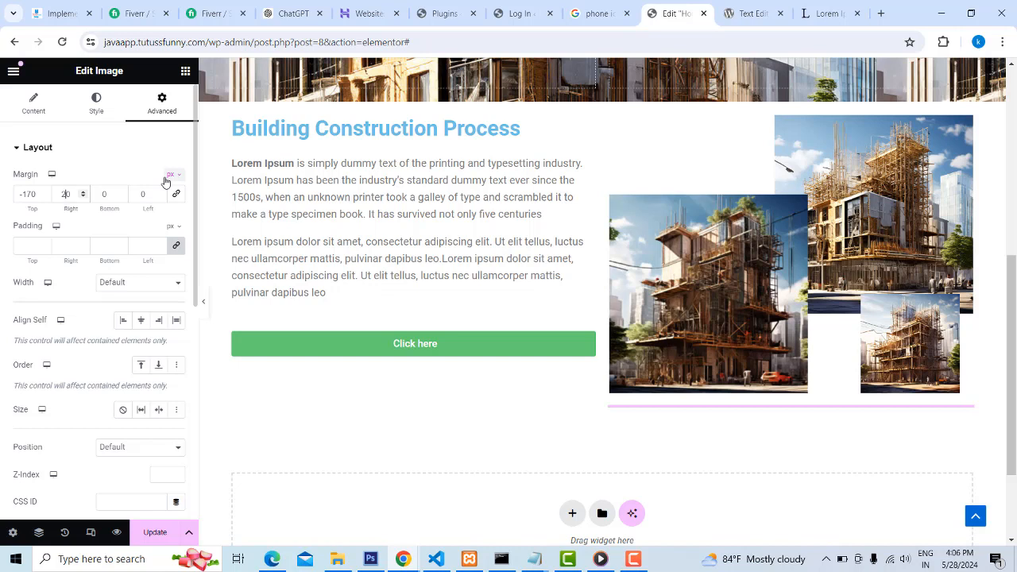
{"action": "key", "text": "BackSpace"}
{"action": "type", "text": "3"}
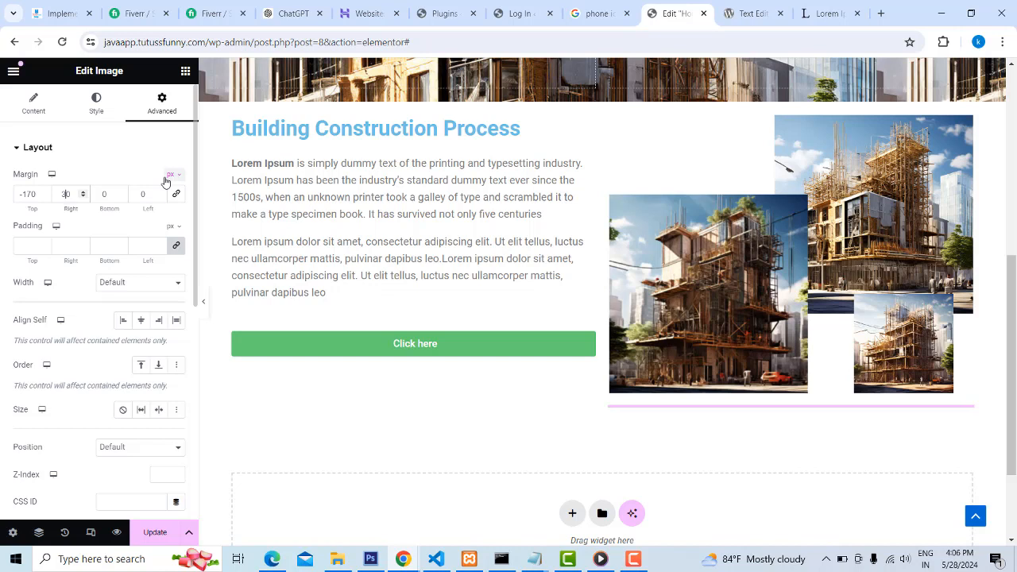
{"action": "left_click", "coordinate": [82, 197]}
{"action": "left_click", "coordinate": [83, 197]}
{"action": "left_click", "coordinate": [83, 196]}
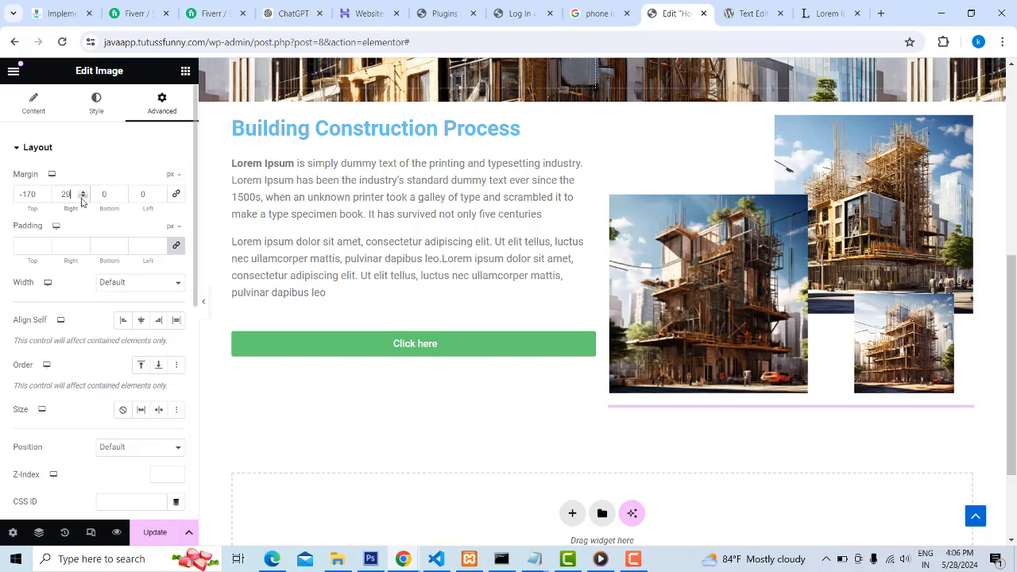
{"action": "left_click", "coordinate": [82, 197]}
{"action": "left_click", "coordinate": [82, 197]}
{"action": "left_click", "coordinate": [83, 197]}
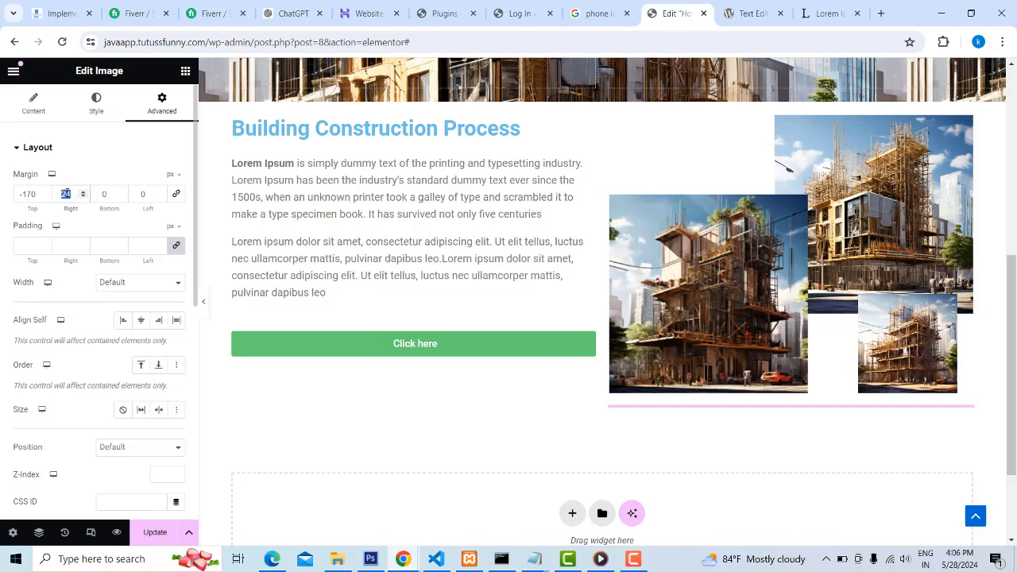
{"action": "type", "text": "0"}
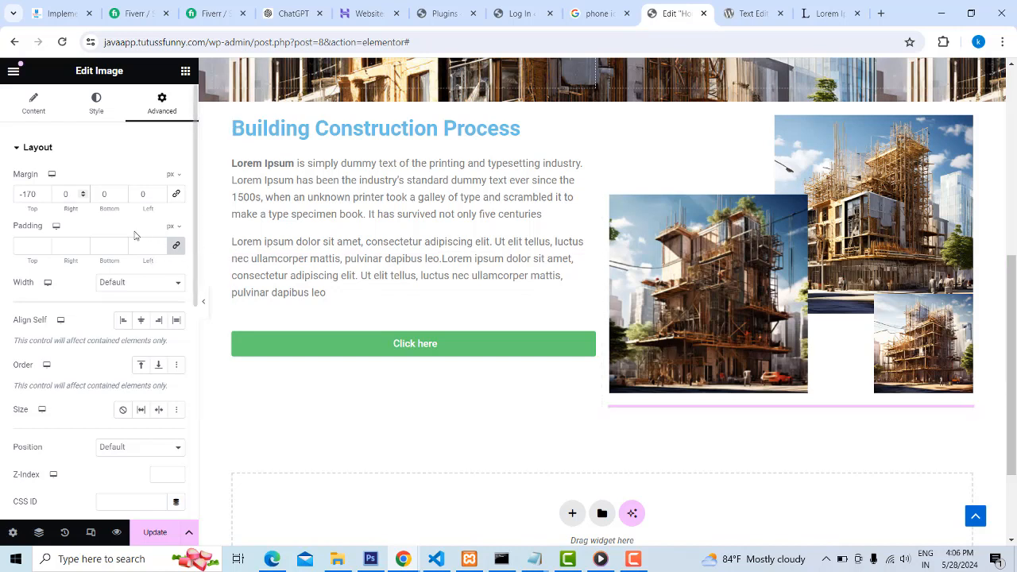
Update the Home page and reload the live Next Build site in Edge
{"action": "left_click", "coordinate": [158, 540]}
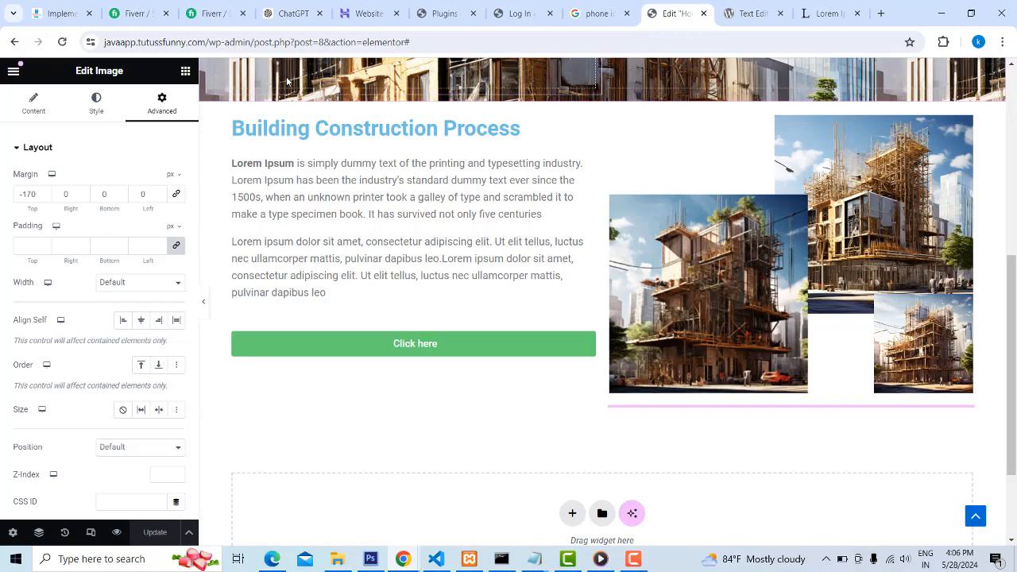
{"action": "scroll", "coordinate": [840, 259], "scroll_direction": "up", "scroll_amount": 5}
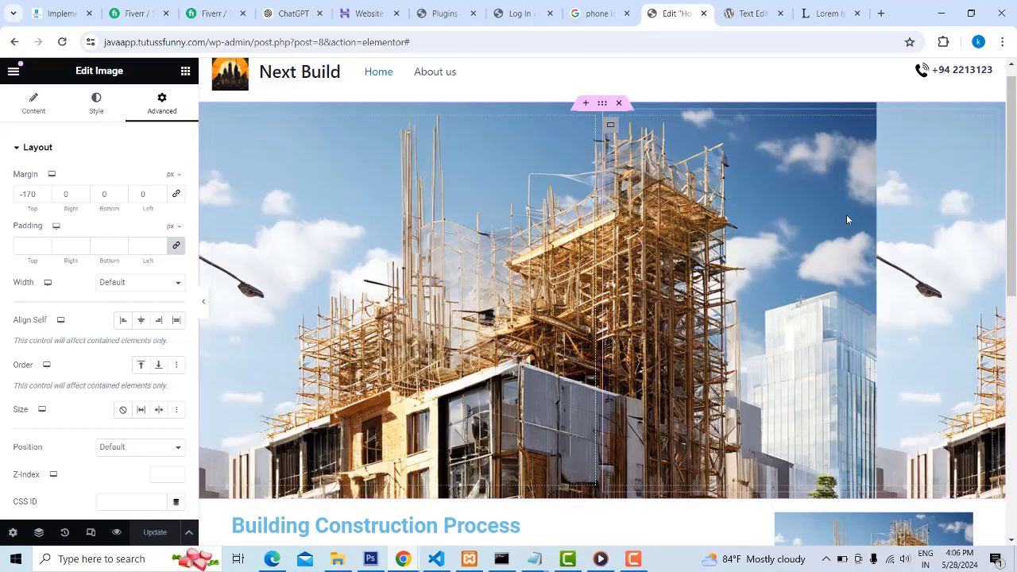
{"action": "scroll", "coordinate": [846, 219], "scroll_direction": "down", "scroll_amount": 4}
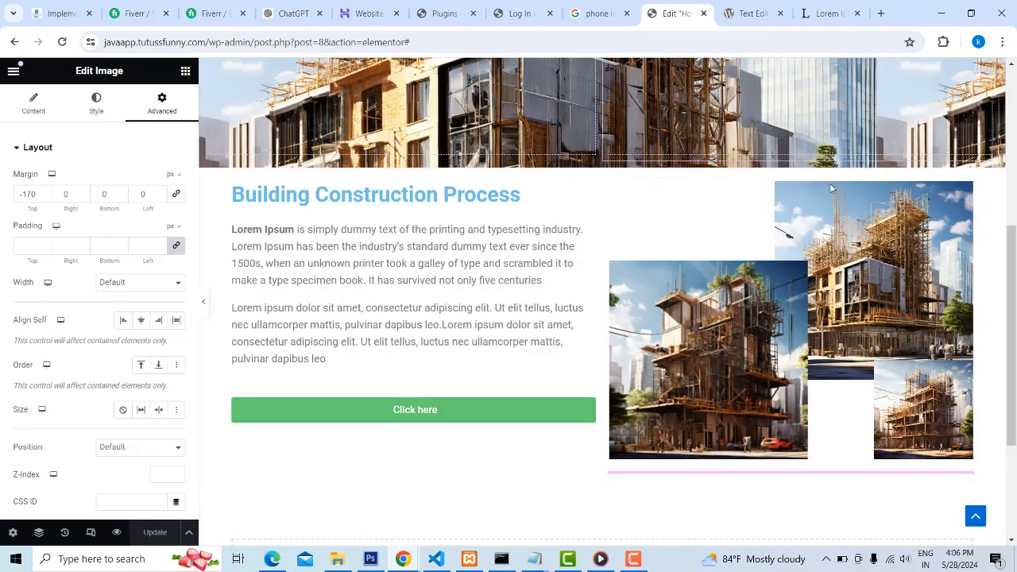
{"action": "scroll", "coordinate": [831, 187], "scroll_direction": "up", "scroll_amount": 2}
{"action": "scroll", "coordinate": [293, 379], "scroll_direction": "down", "scroll_amount": 3}
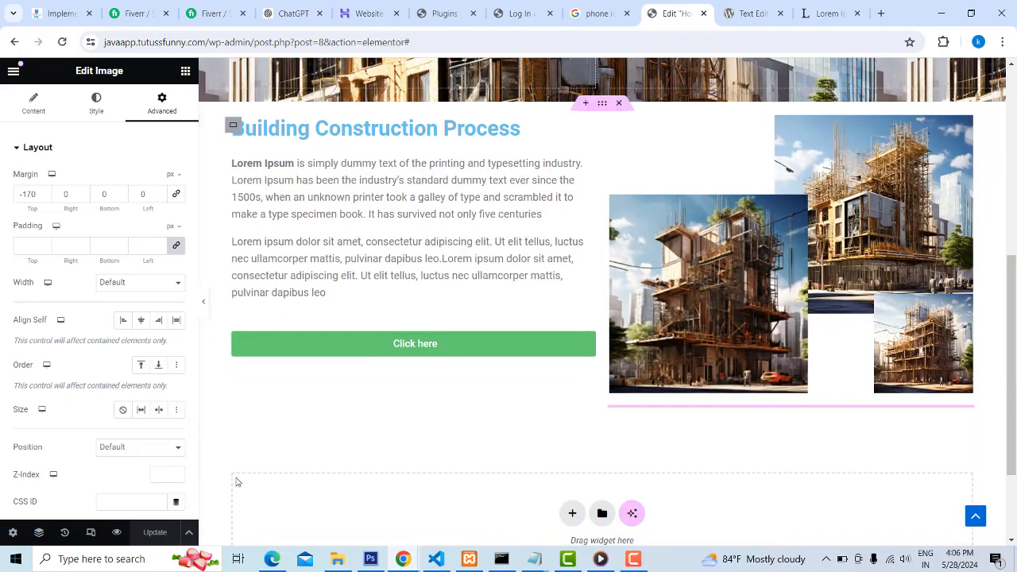
{"action": "left_click", "coordinate": [272, 559]}
{"action": "left_click", "coordinate": [47, 34]}
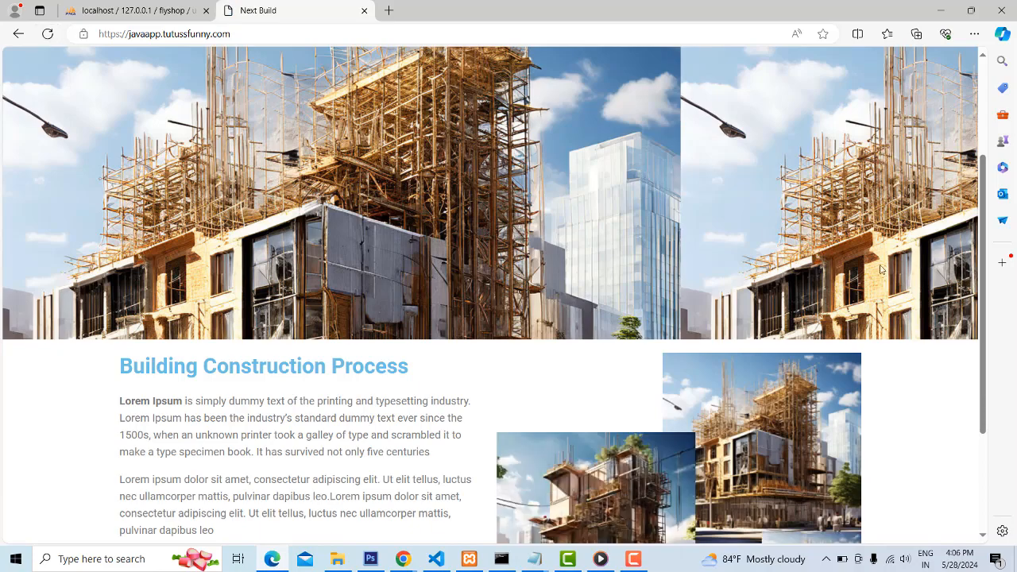
Examine the live page's hero banner and the Building Construction Process section with its overlapping images
{"action": "scroll", "coordinate": [982, 272], "scroll_direction": "down", "scroll_amount": 3}
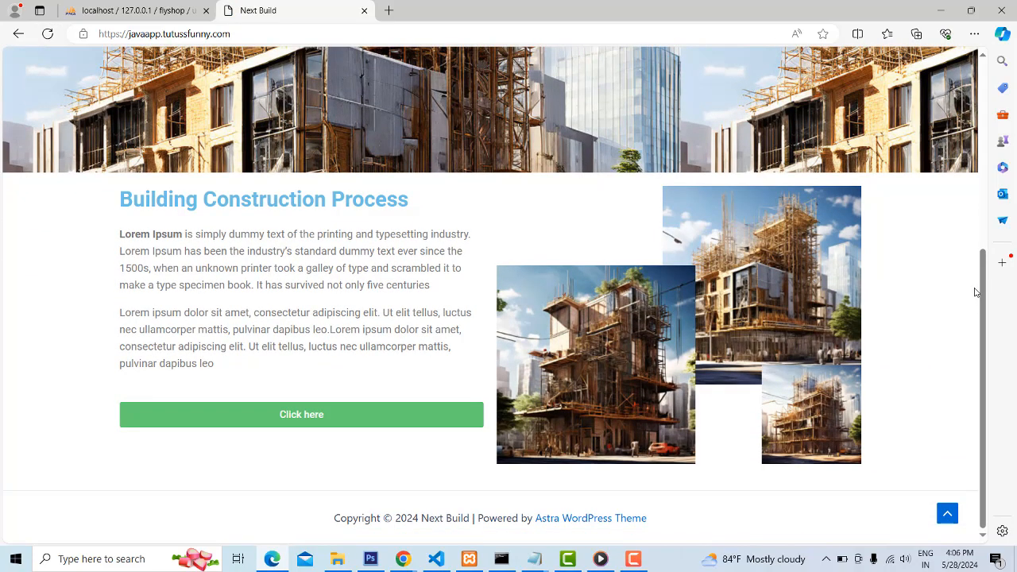
{"action": "scroll", "coordinate": [976, 292], "scroll_direction": "up", "scroll_amount": 2}
{"action": "scroll", "coordinate": [342, 397], "scroll_direction": "down", "scroll_amount": 3}
{"action": "scroll", "coordinate": [343, 398], "scroll_direction": "up", "scroll_amount": 4}
{"action": "scroll", "coordinate": [591, 344], "scroll_direction": "down", "scroll_amount": 2}
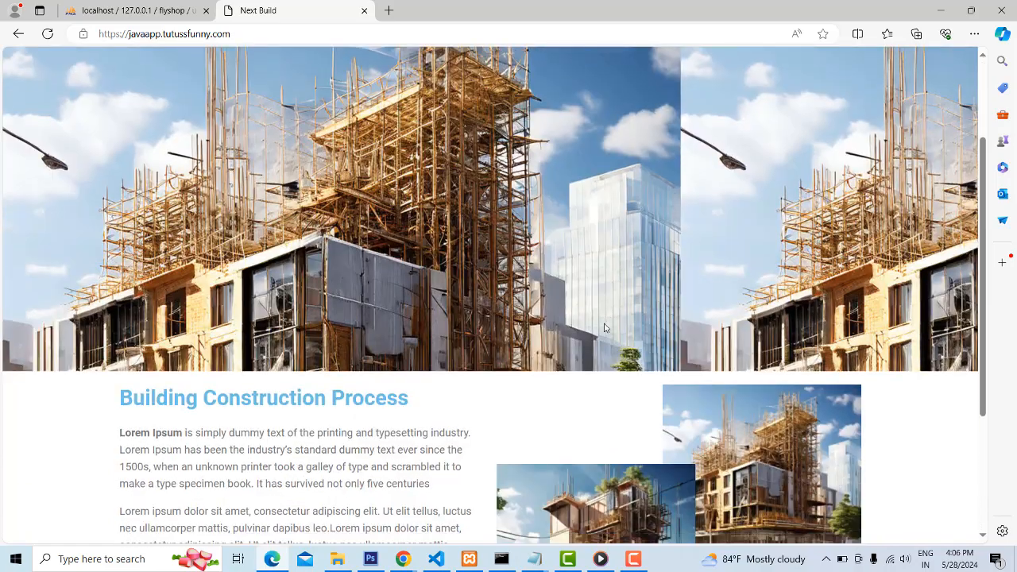
{"action": "scroll", "coordinate": [603, 327], "scroll_direction": "down", "scroll_amount": 3}
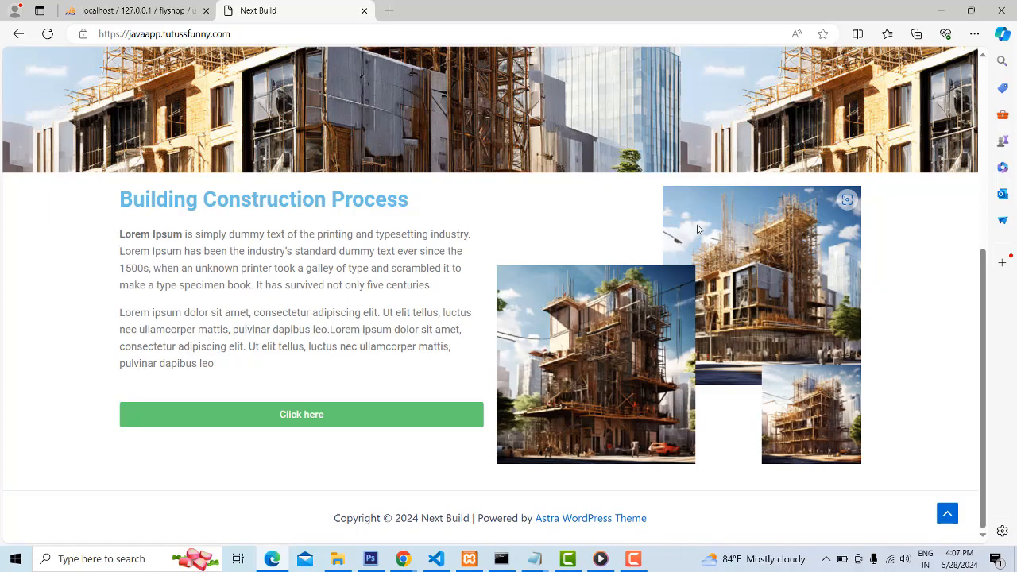
{"action": "scroll", "coordinate": [256, 237], "scroll_direction": "up", "scroll_amount": 5}
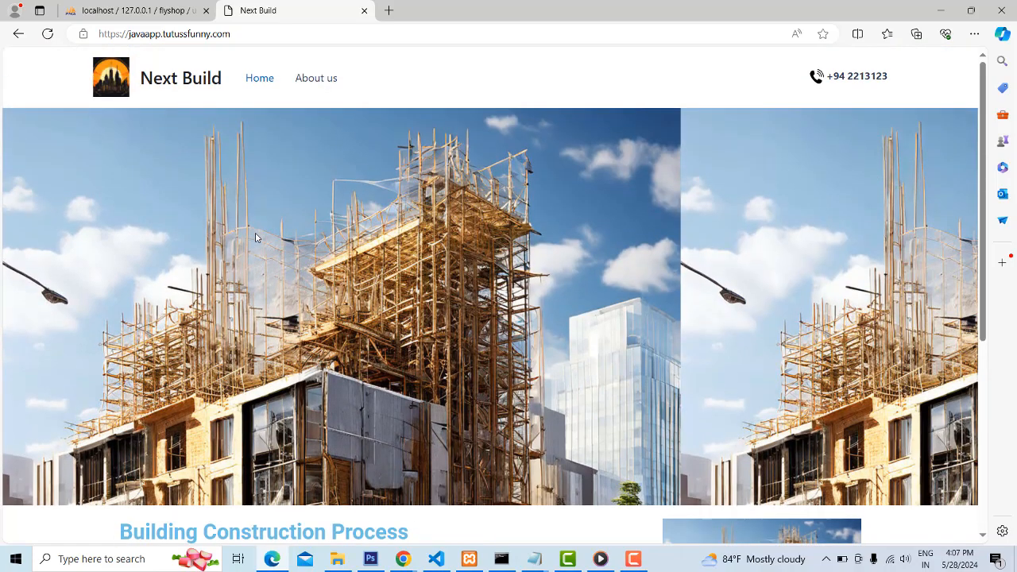
{"action": "scroll", "coordinate": [327, 221], "scroll_direction": "down", "scroll_amount": 5}
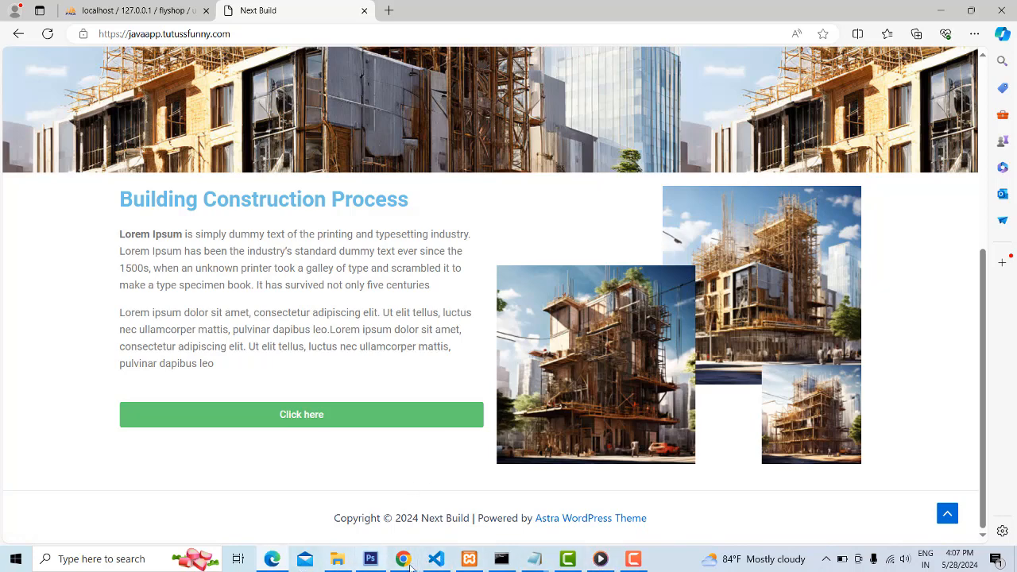
Switch back to the Elementor editor in Chrome and inspect the Click here button's link setting
{"action": "mouse_move", "coordinate": [398, 561]}
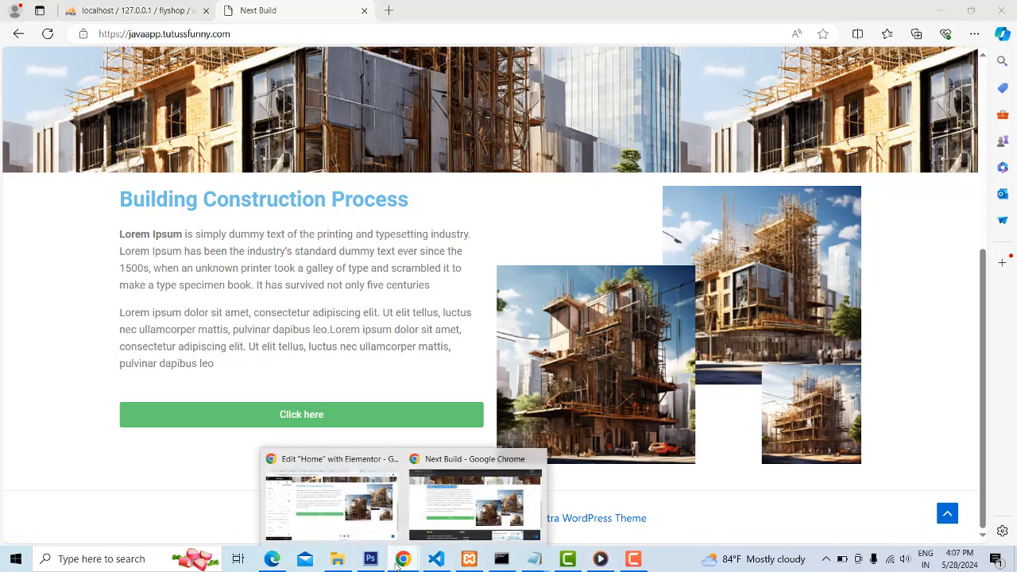
{"action": "left_click", "coordinate": [346, 501]}
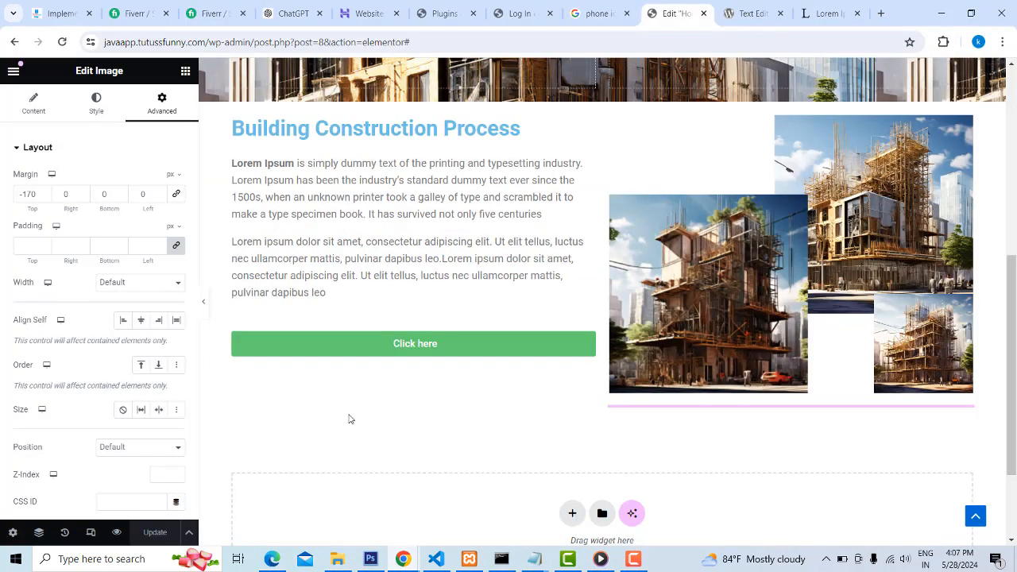
{"action": "left_click", "coordinate": [406, 344]}
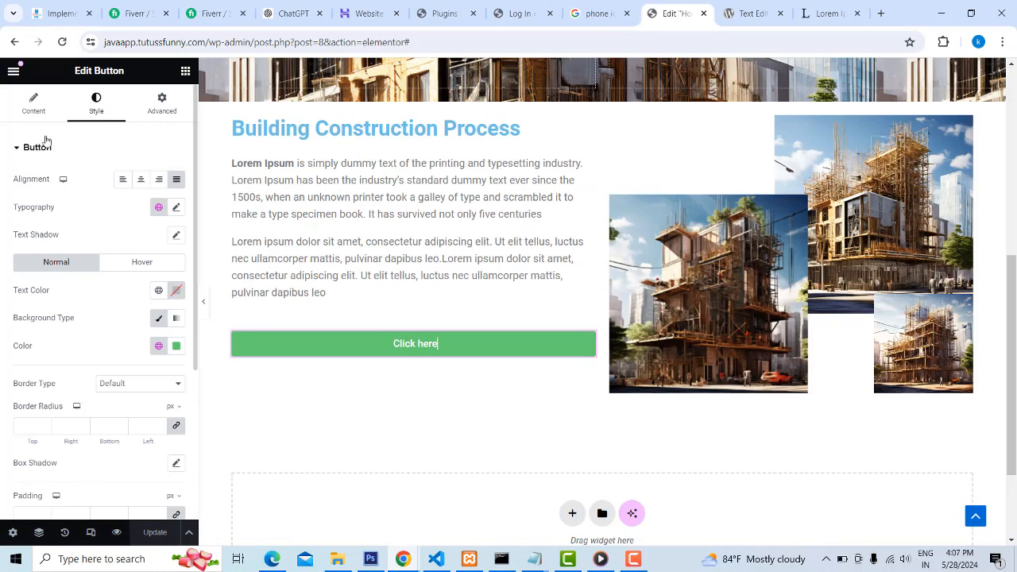
{"action": "left_click", "coordinate": [30, 107]}
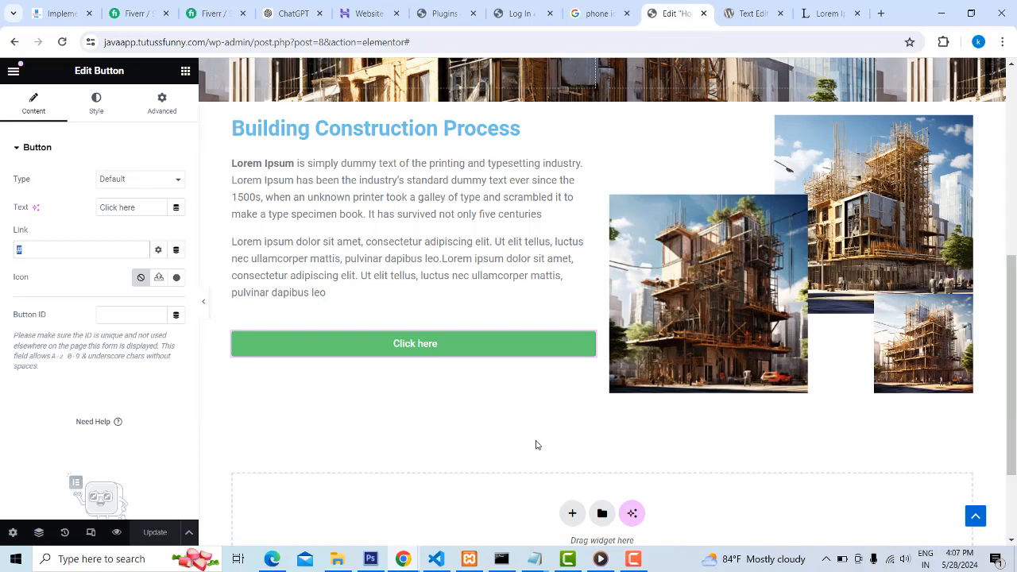
Switch to the reference Next Build site in the Chrome incognito window and examine its footer columns, map and copyright bar
{"action": "scroll", "coordinate": [579, 397], "scroll_direction": "down", "scroll_amount": 1}
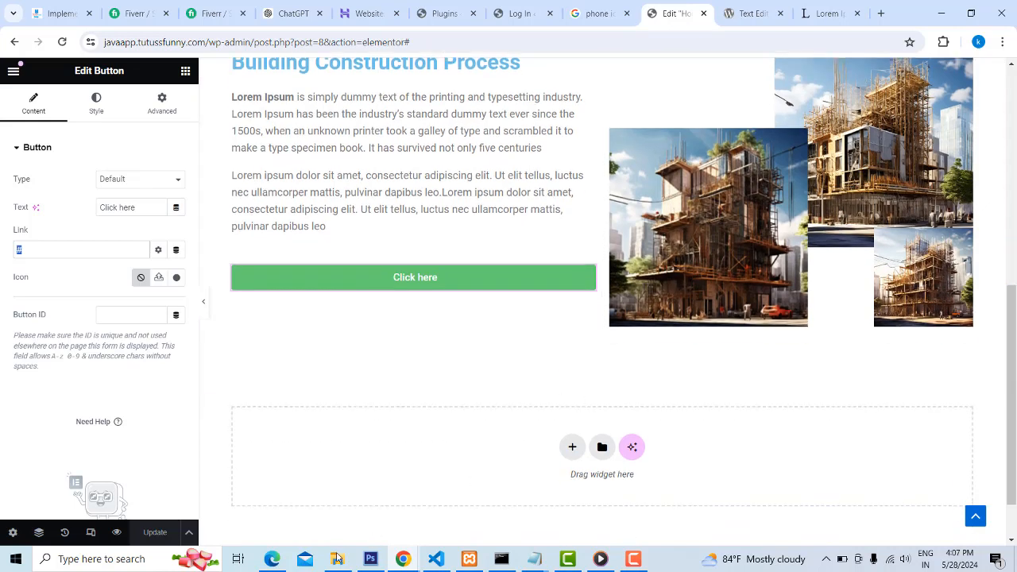
{"action": "mouse_move", "coordinate": [403, 558]}
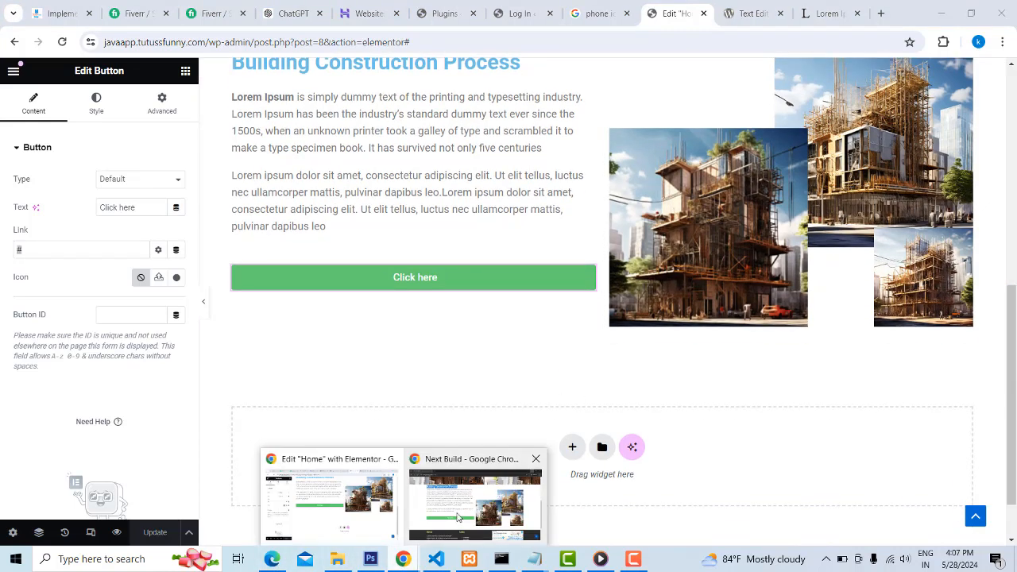
{"action": "left_click", "coordinate": [457, 517]}
{"action": "scroll", "coordinate": [291, 360], "scroll_direction": "down", "scroll_amount": 2}
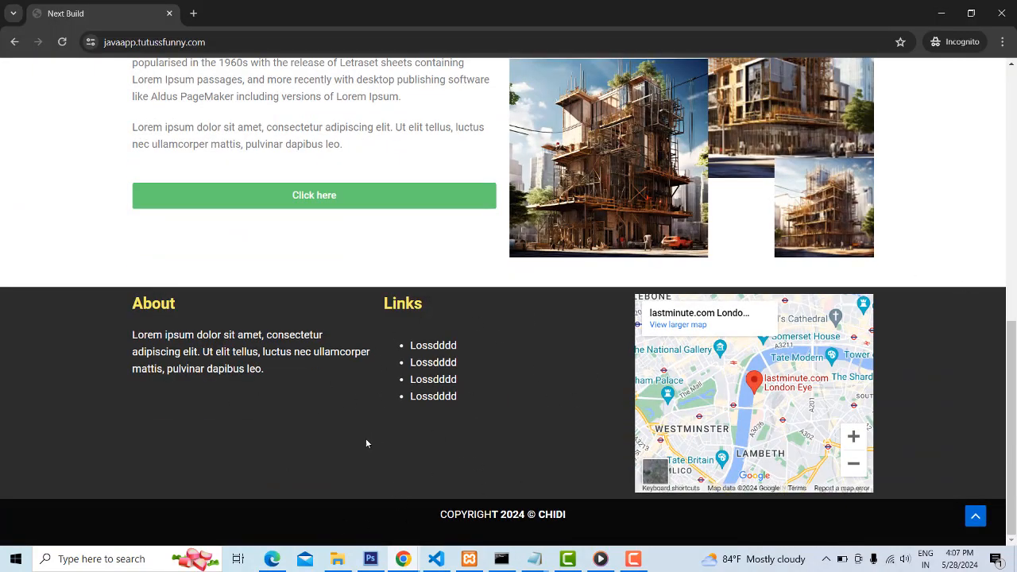
Return to the Elementor editor and add a three-column Flexbox container with a wide middle column below the image section
{"action": "left_click", "coordinate": [940, 14]}
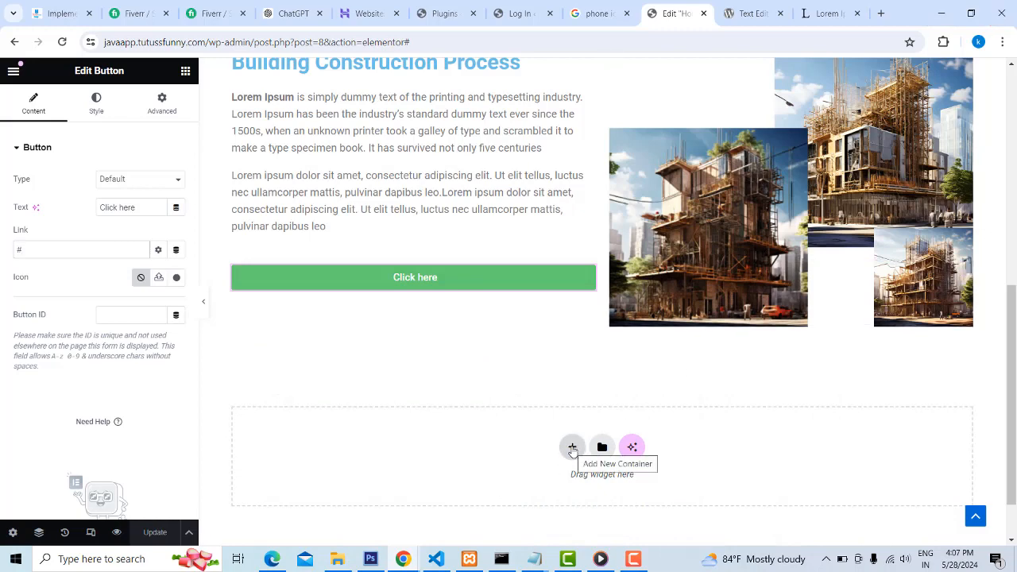
{"action": "left_click", "coordinate": [571, 448]}
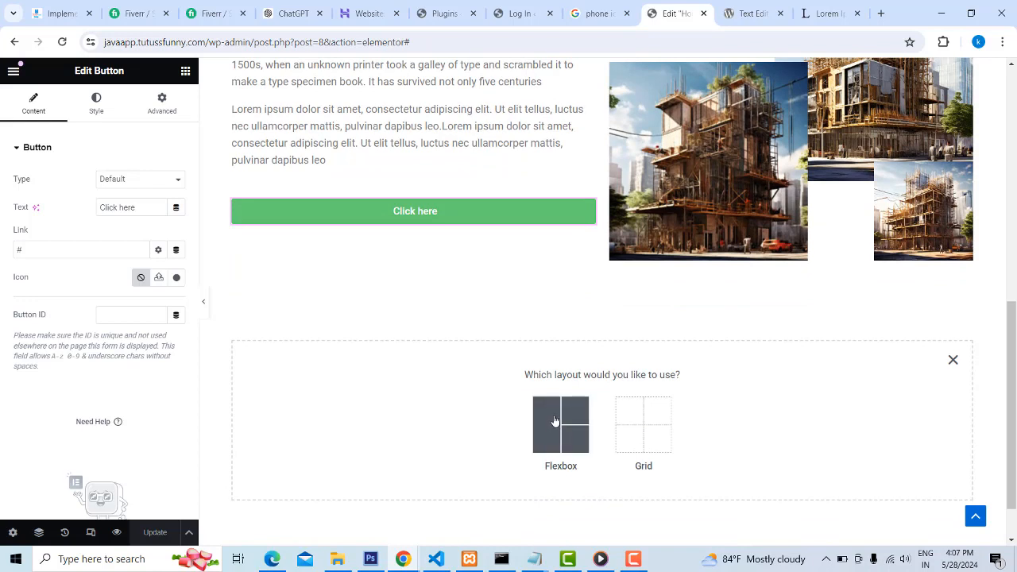
{"action": "left_click", "coordinate": [554, 420]}
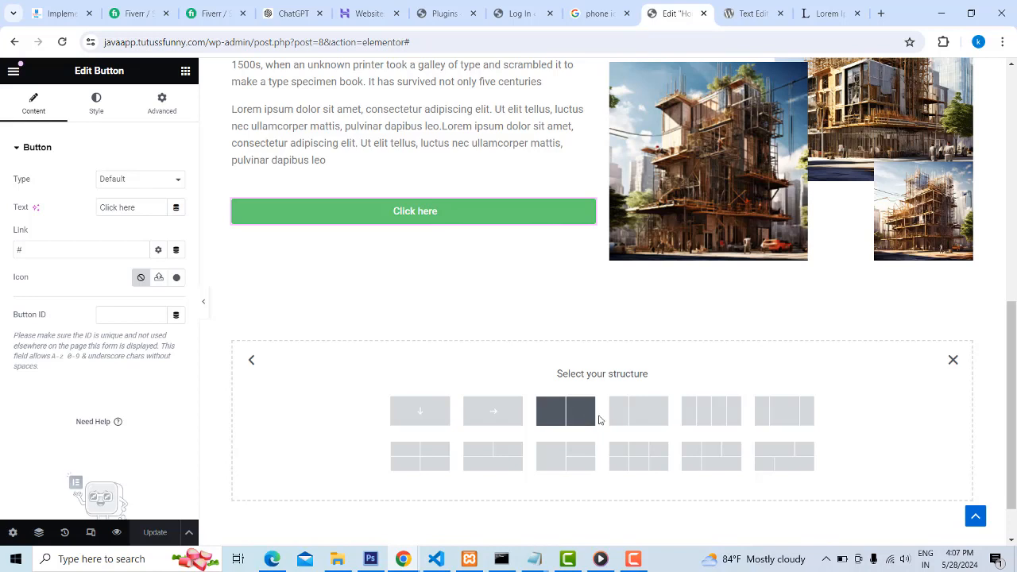
{"action": "left_click", "coordinate": [775, 417]}
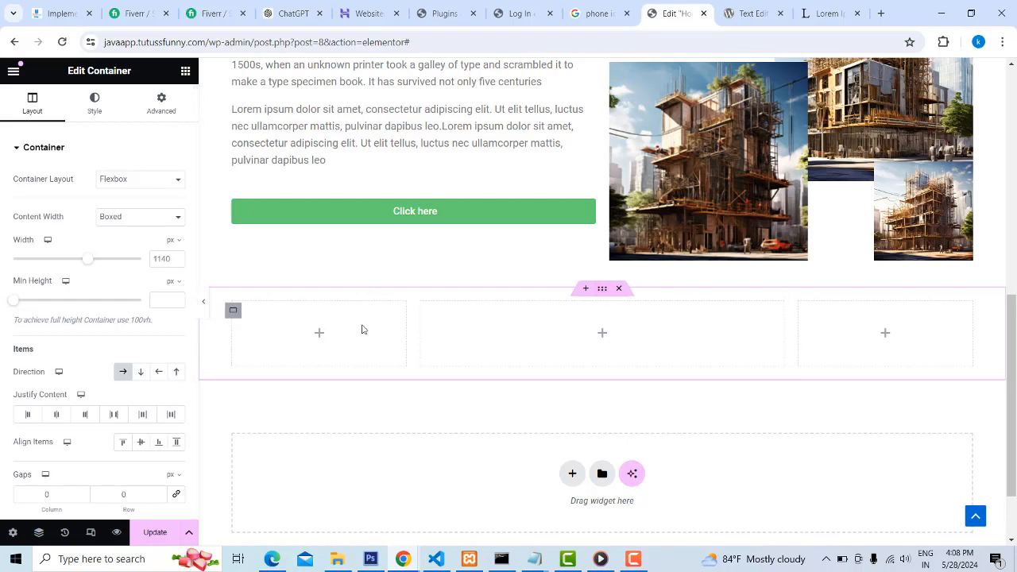
Give the new footer container a gradient background and set its first color to near-black #0E0E0E
{"action": "left_click", "coordinate": [95, 111]}
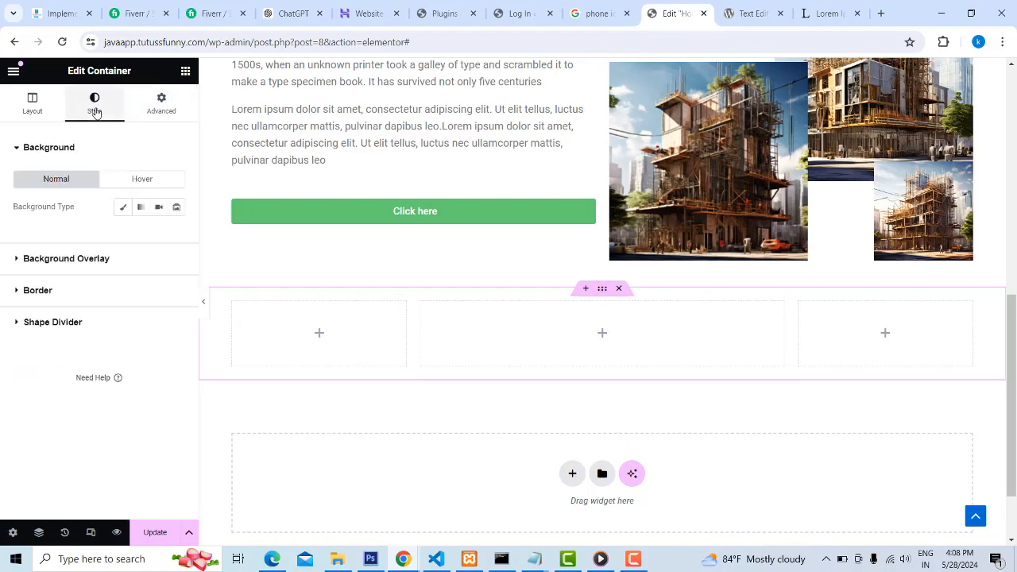
{"action": "left_click", "coordinate": [141, 207]}
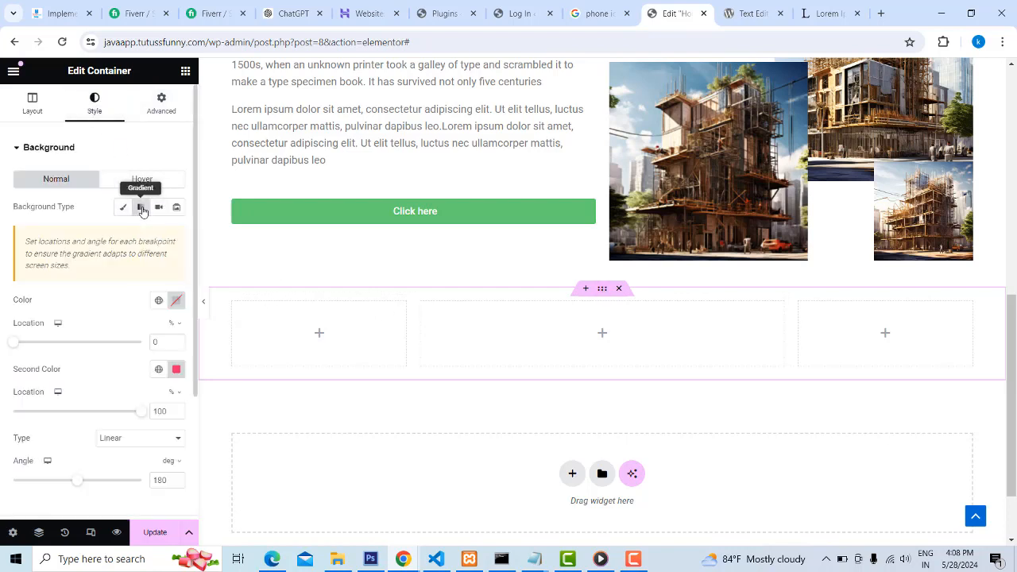
{"action": "left_click", "coordinate": [176, 301]}
{"action": "left_click_drag", "start_coordinate": [172, 452], "coordinate": [94, 451]}
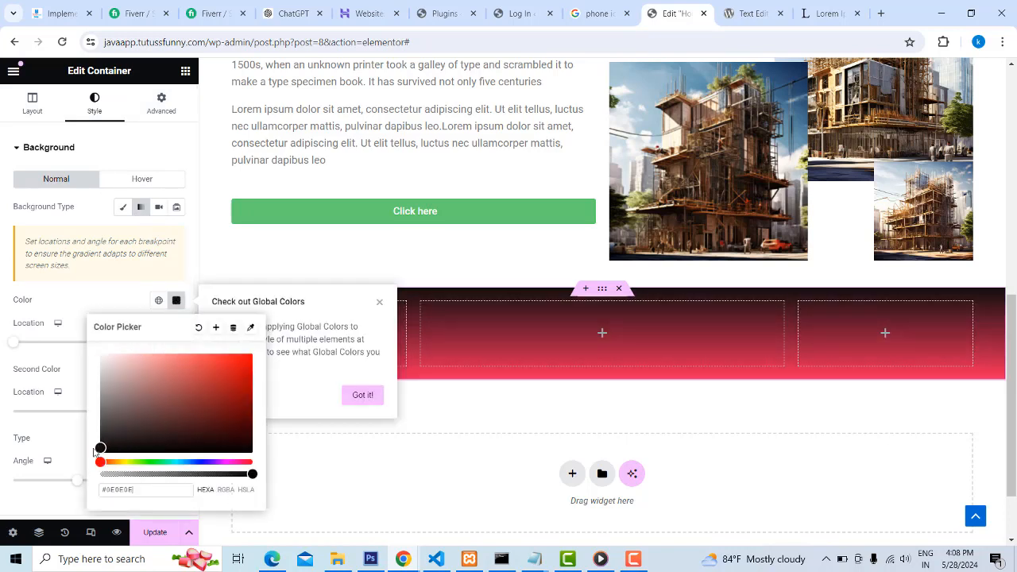
{"action": "left_click", "coordinate": [77, 310]}
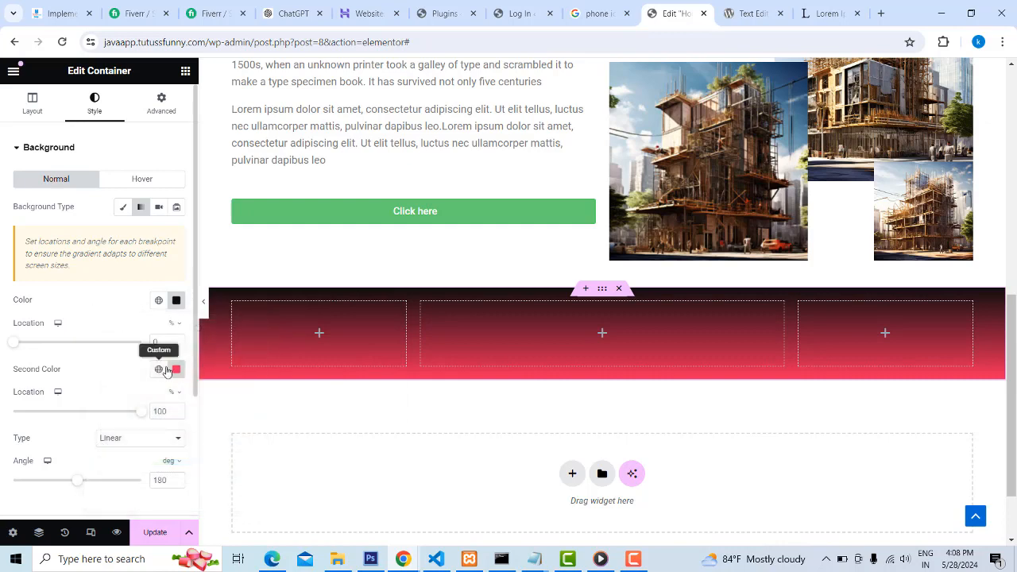
Clear the second color of the footer container's background gradient
{"action": "left_click", "coordinate": [174, 370]}
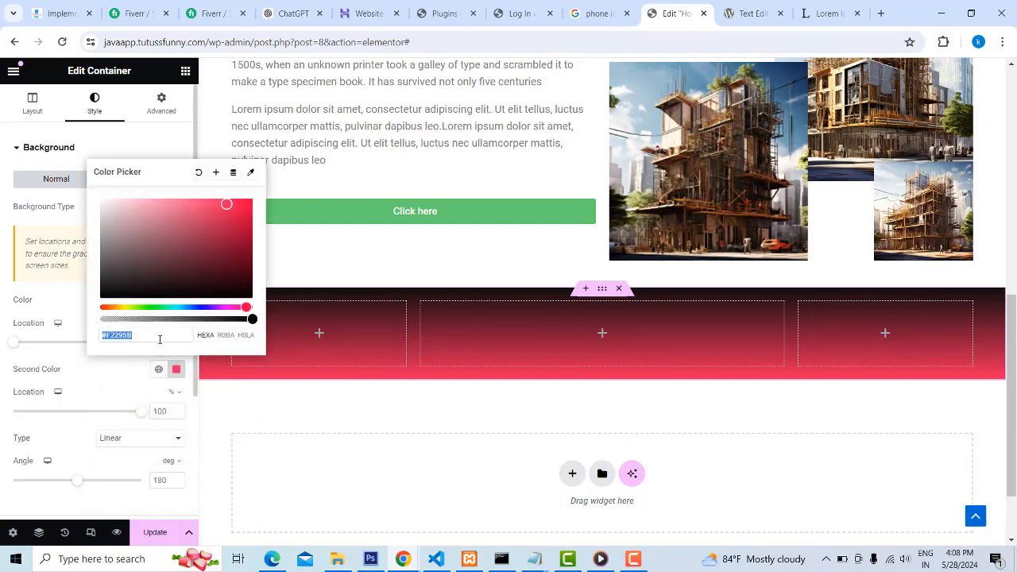
{"action": "left_click", "coordinate": [300, 241]}
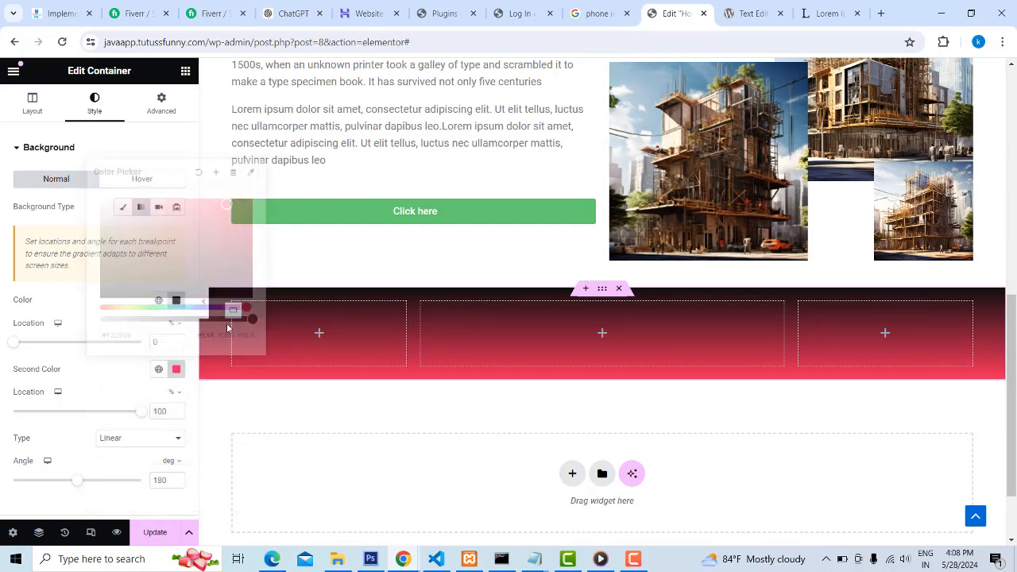
{"action": "left_click", "coordinate": [175, 369]}
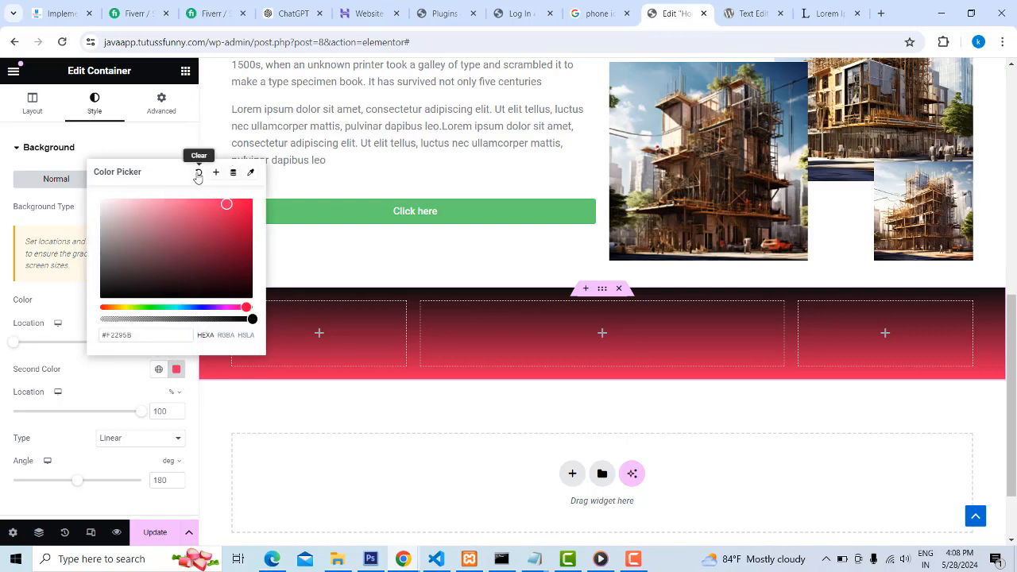
{"action": "left_click", "coordinate": [199, 173]}
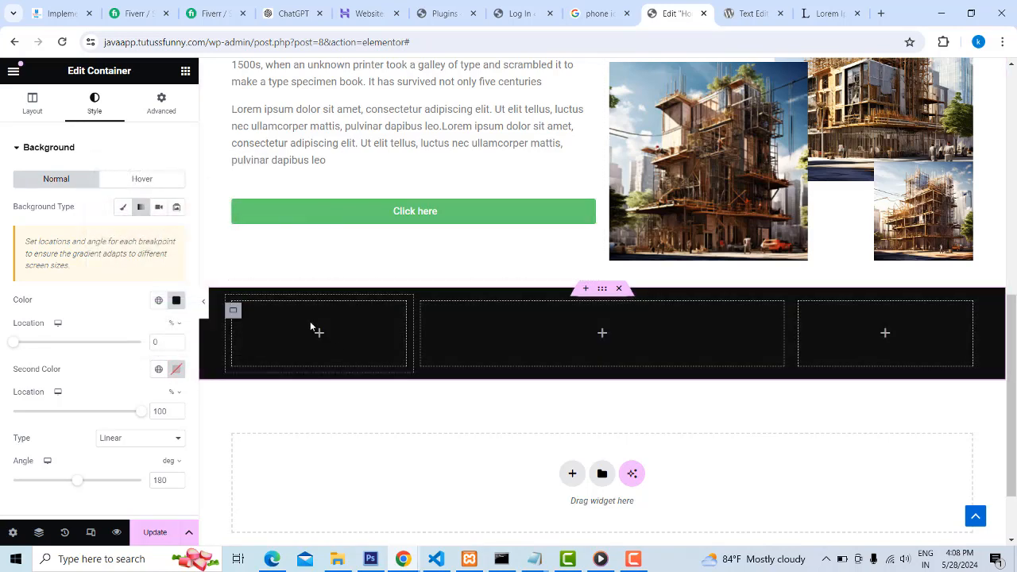
Add a Heading widget to the footer's first column and set its text to "About"
{"action": "left_click", "coordinate": [185, 73]}
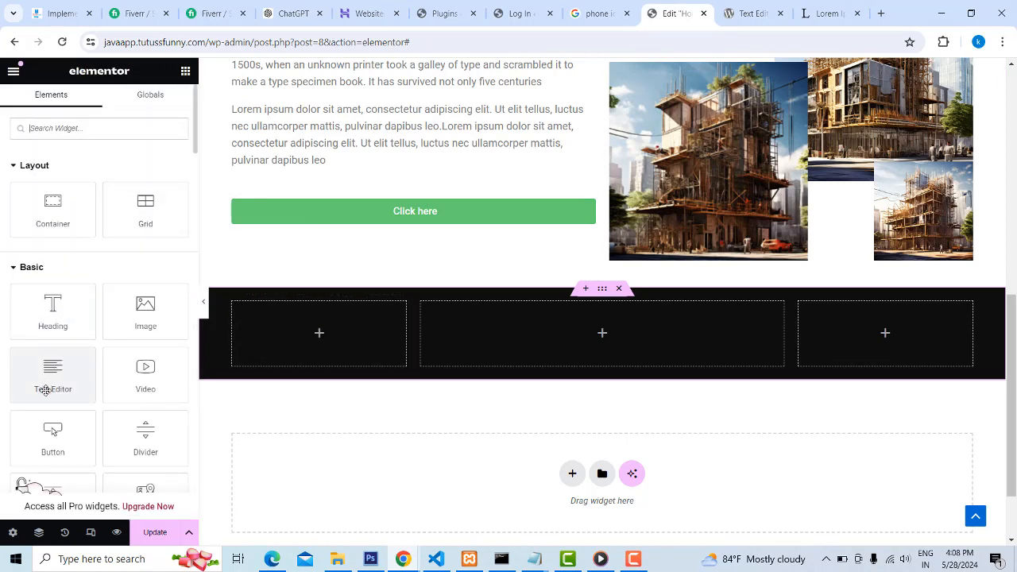
{"action": "left_click_drag", "start_coordinate": [46, 316], "coordinate": [317, 338]}
{"action": "key", "text": "ctrl+a"}
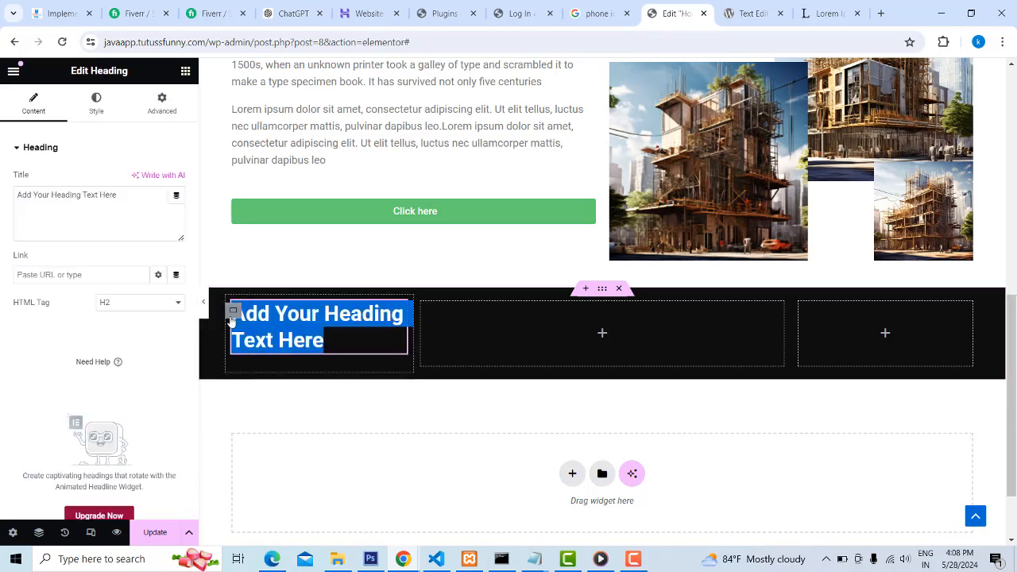
{"action": "type", "text": "Abount"}
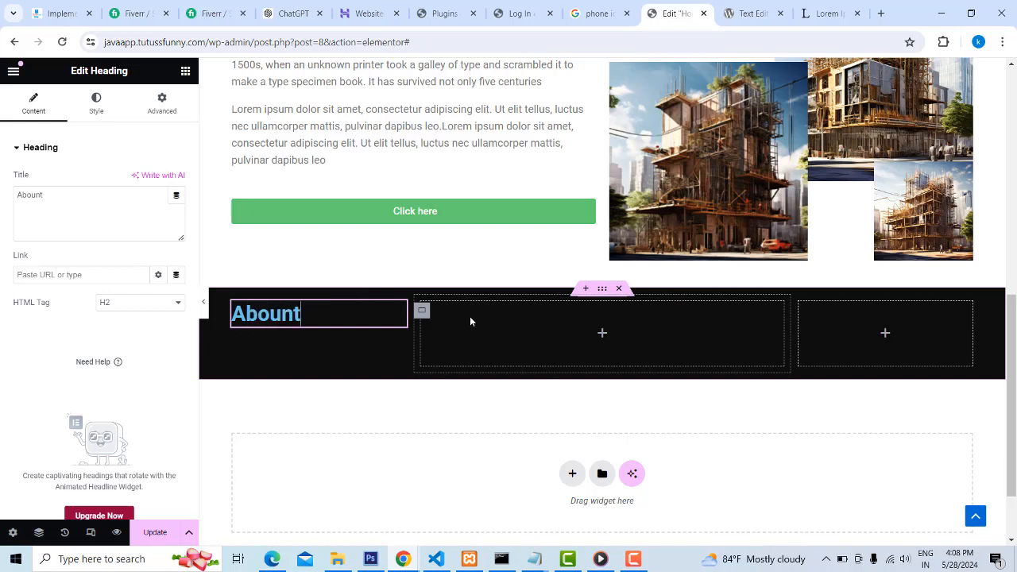
{"action": "key", "text": "BackSpace"}
{"action": "key", "text": "BackSpace"}
{"action": "type", "text": "t"}
Set the footer heading's HTML tag to H3 and change its title to "About US"
{"action": "left_click", "coordinate": [175, 306]}
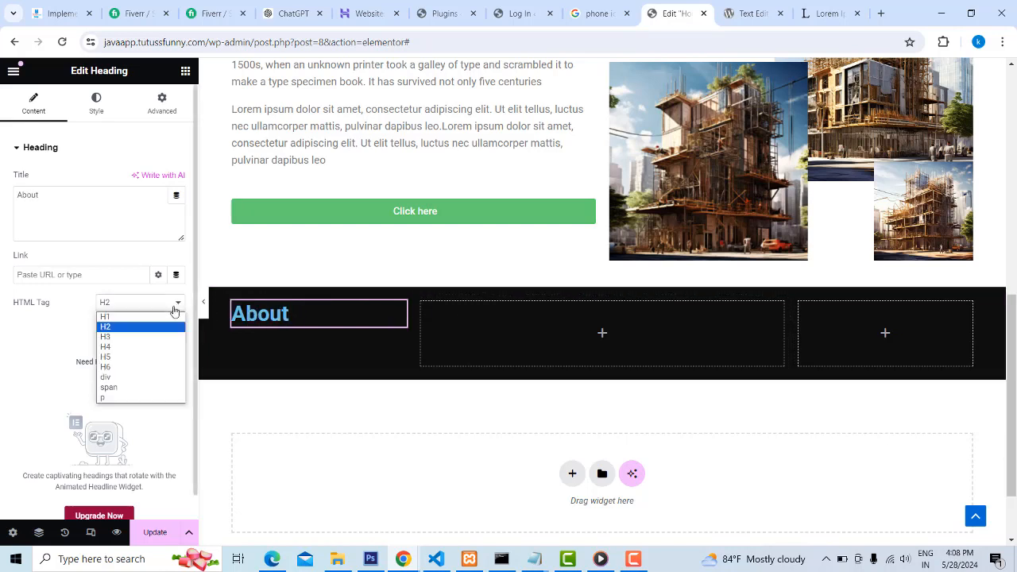
{"action": "left_click", "coordinate": [131, 337]}
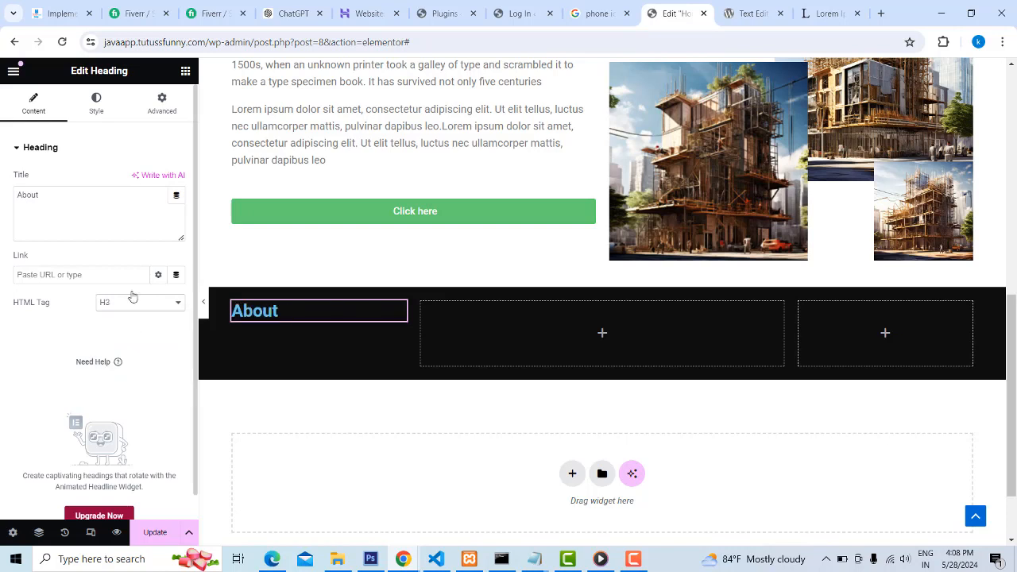
{"action": "left_click", "coordinate": [62, 197]}
{"action": "type", "text": "US"}
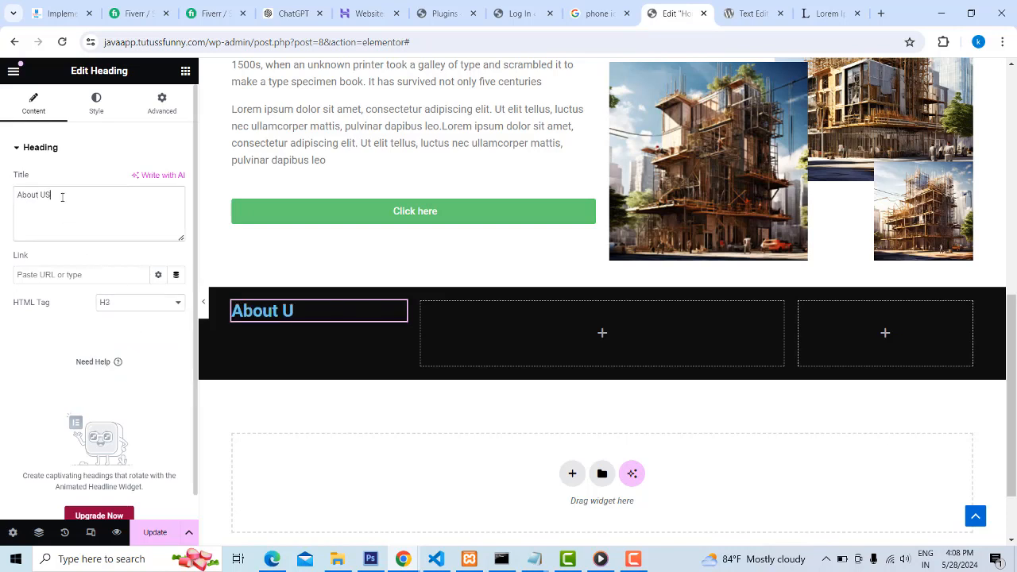
{"action": "left_click", "coordinate": [292, 314]}
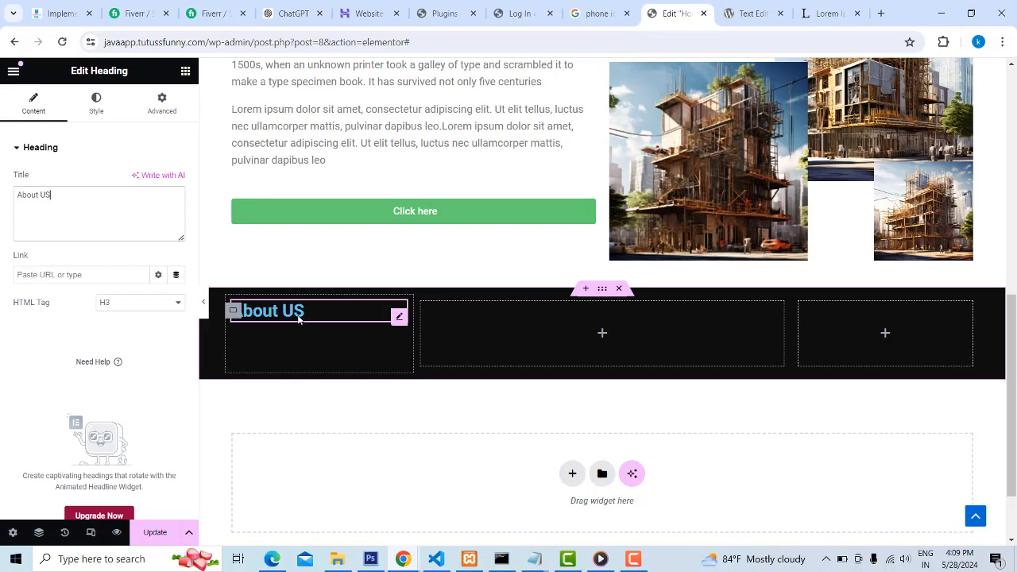
Set the "About US" heading's text color to yellow #F7EC07
{"action": "left_click", "coordinate": [96, 103]}
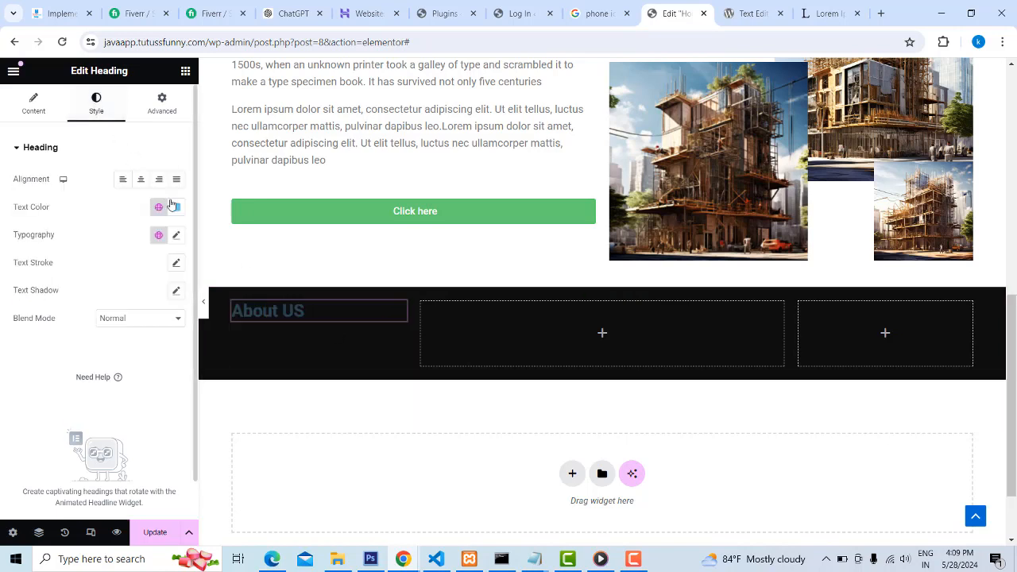
{"action": "left_click", "coordinate": [171, 205]}
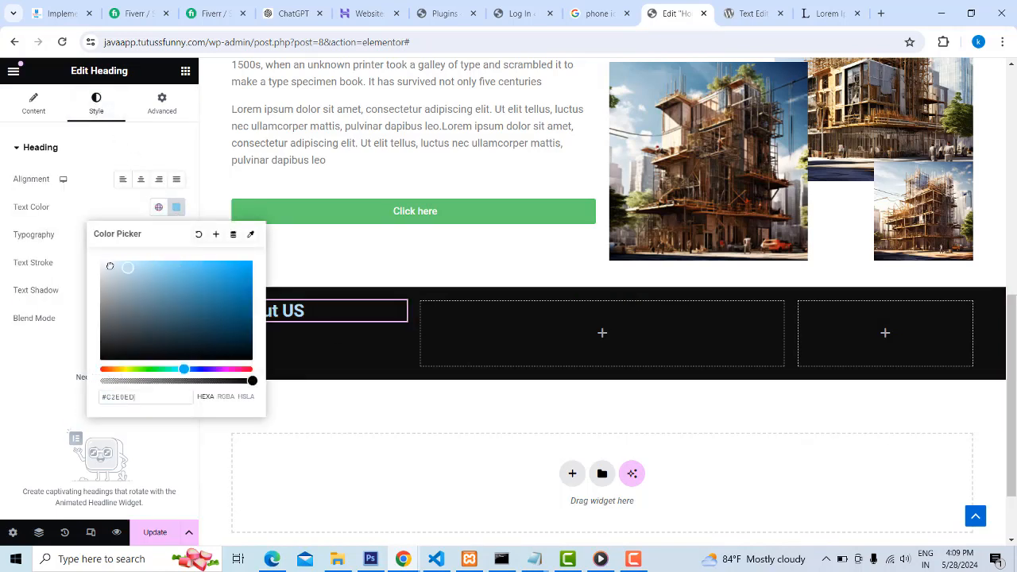
{"action": "left_click_drag", "start_coordinate": [109, 266], "coordinate": [100, 260]}
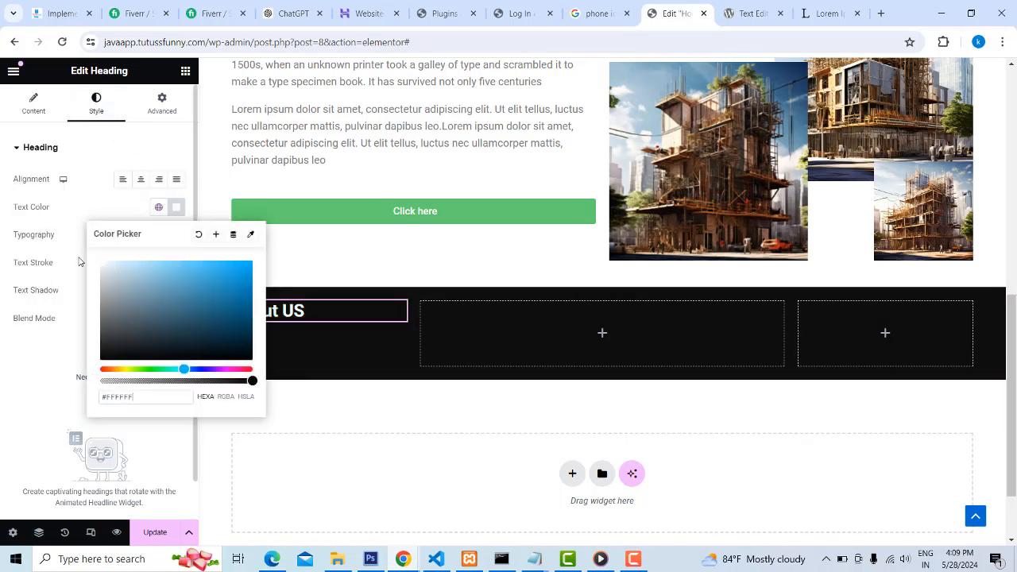
{"action": "left_click", "coordinate": [124, 369]}
{"action": "left_click", "coordinate": [248, 264]}
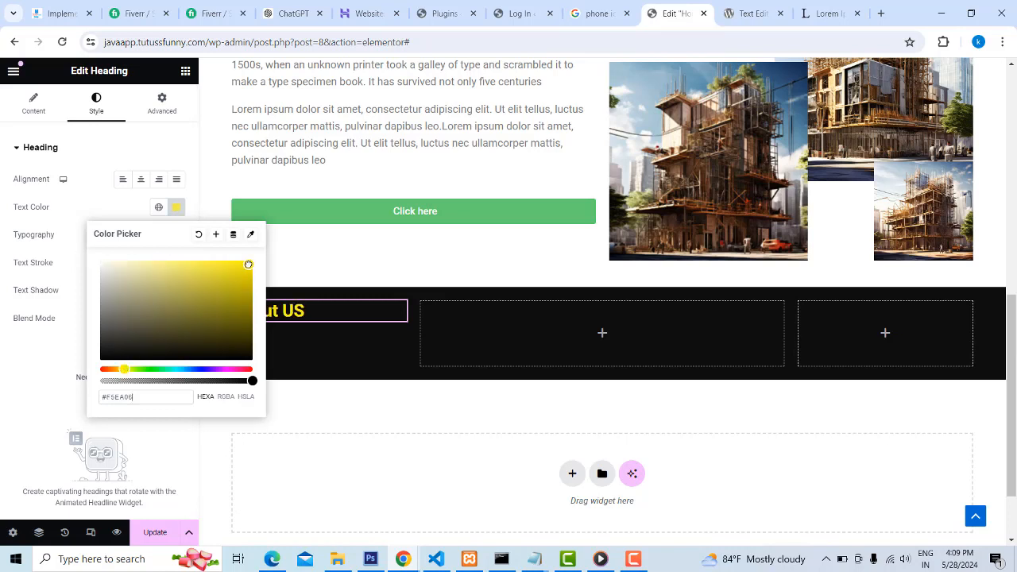
{"action": "left_click", "coordinate": [214, 186]}
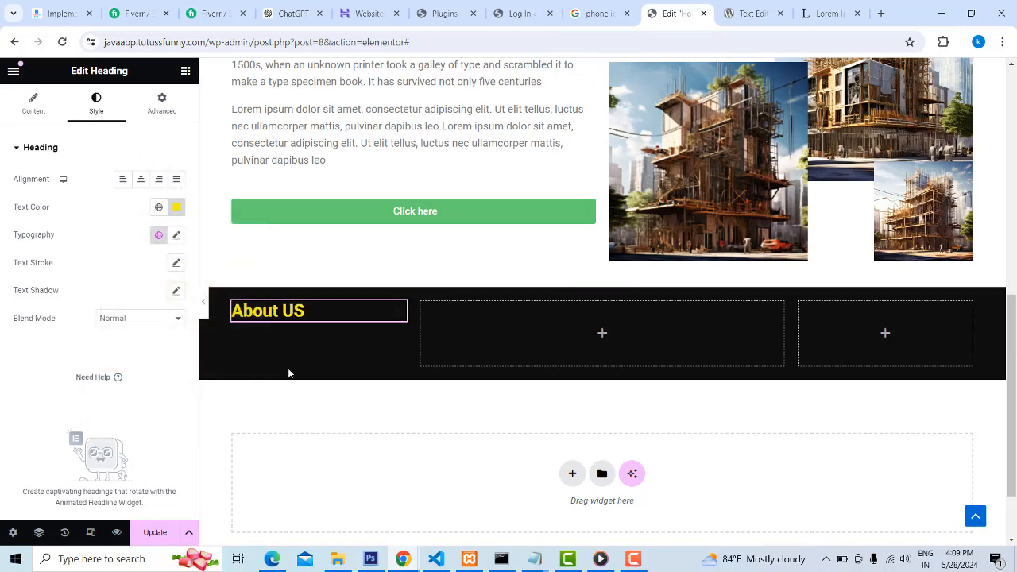
Add a Text Editor widget with the default lorem ipsum paragraph below the "About US" heading and select its text
{"action": "left_click", "coordinate": [185, 72]}
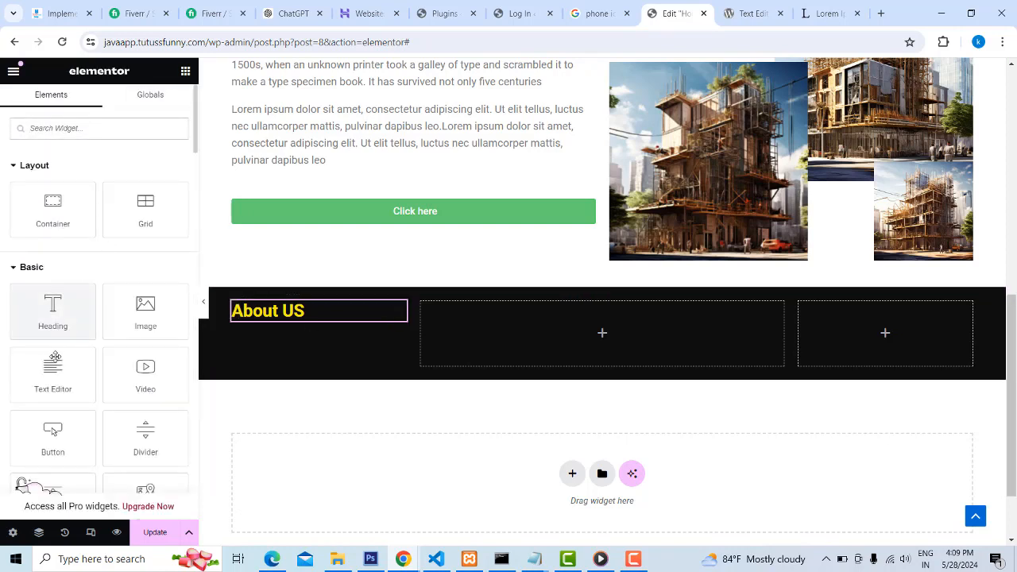
{"action": "left_click_drag", "start_coordinate": [52, 374], "coordinate": [326, 317]}
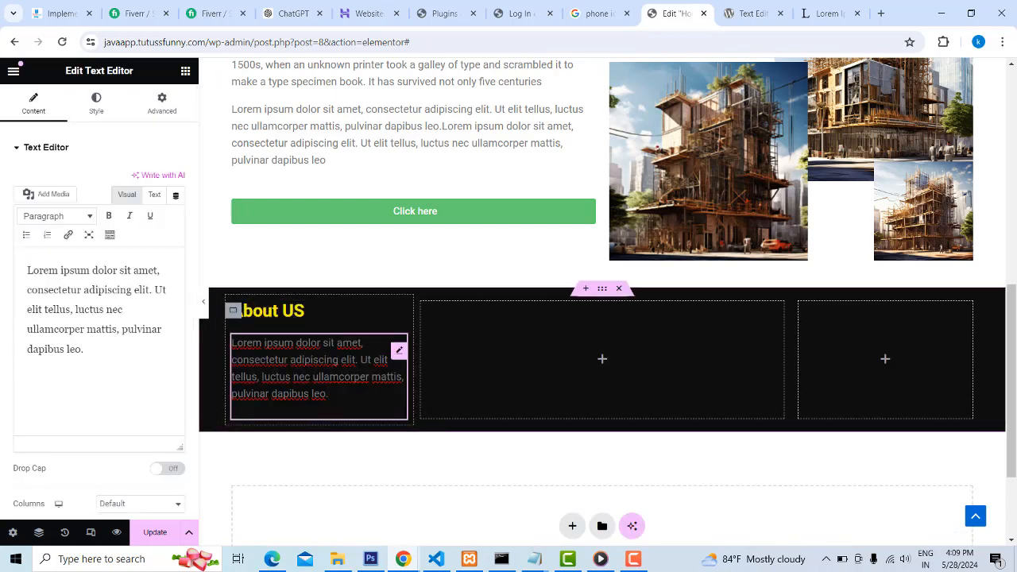
{"action": "left_click_drag", "start_coordinate": [274, 377], "coordinate": [240, 351]}
{"action": "left_click", "coordinate": [77, 359]}
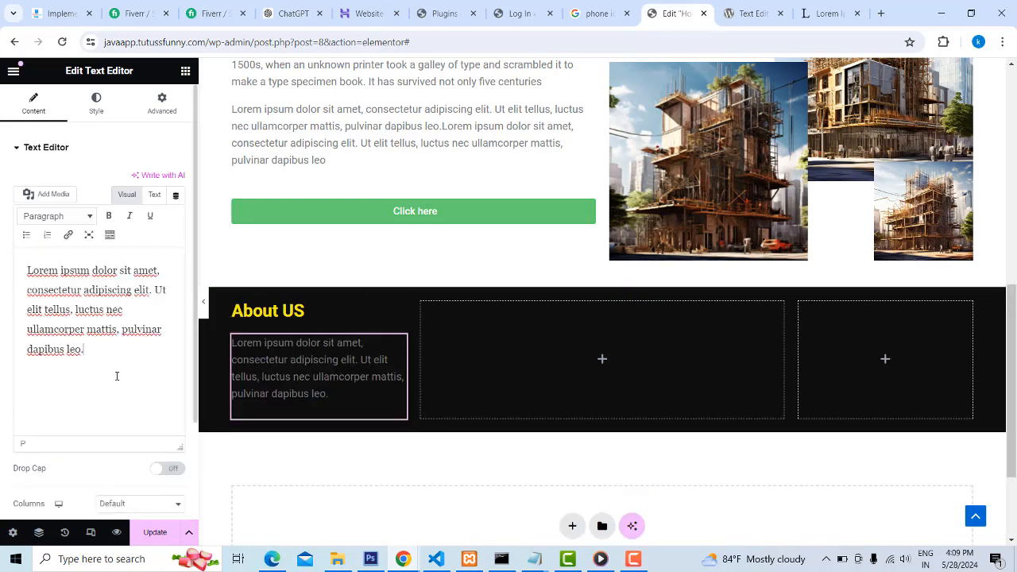
{"action": "left_click_drag", "start_coordinate": [107, 349], "coordinate": [26, 270]}
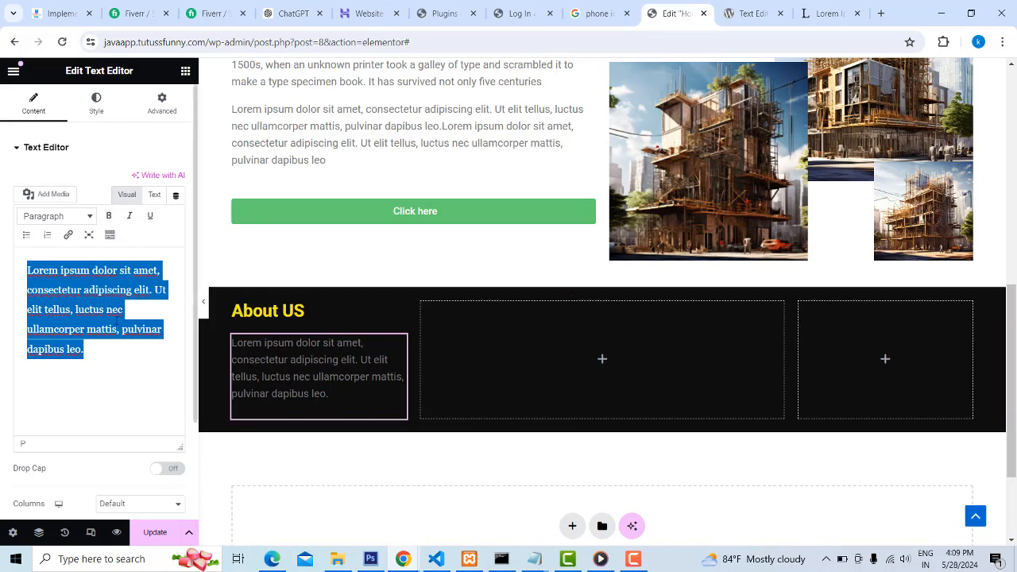
Set the footer paragraph's text color to white #FFFFFF
{"action": "left_click", "coordinate": [96, 103]}
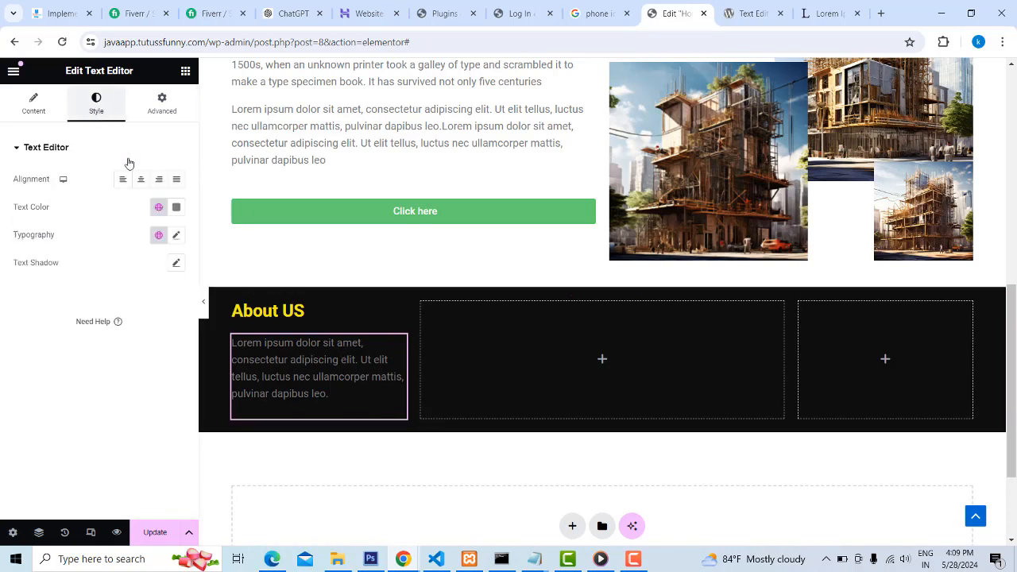
{"action": "left_click", "coordinate": [177, 211]}
{"action": "left_click", "coordinate": [98, 257]}
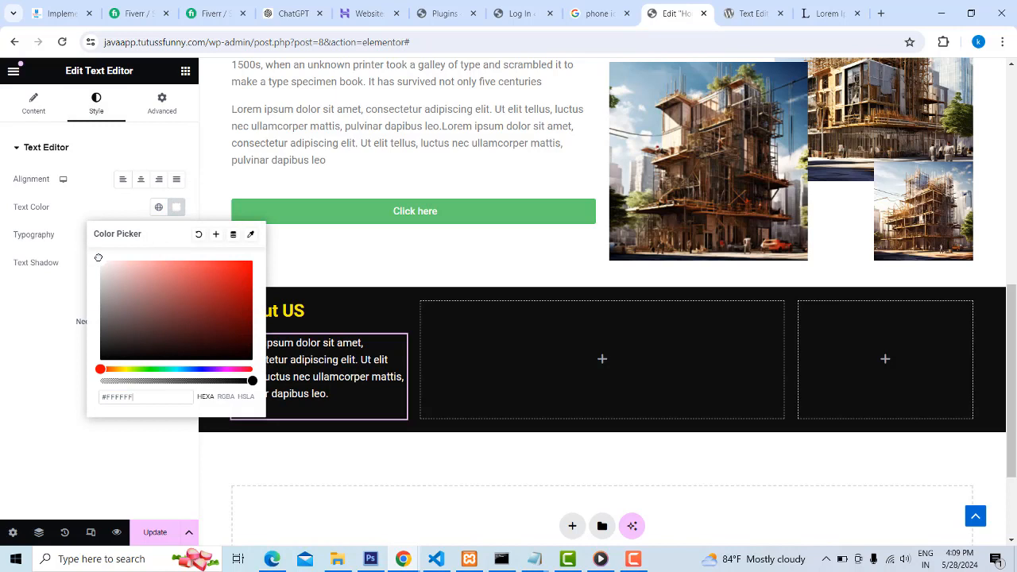
{"action": "left_click", "coordinate": [54, 332]}
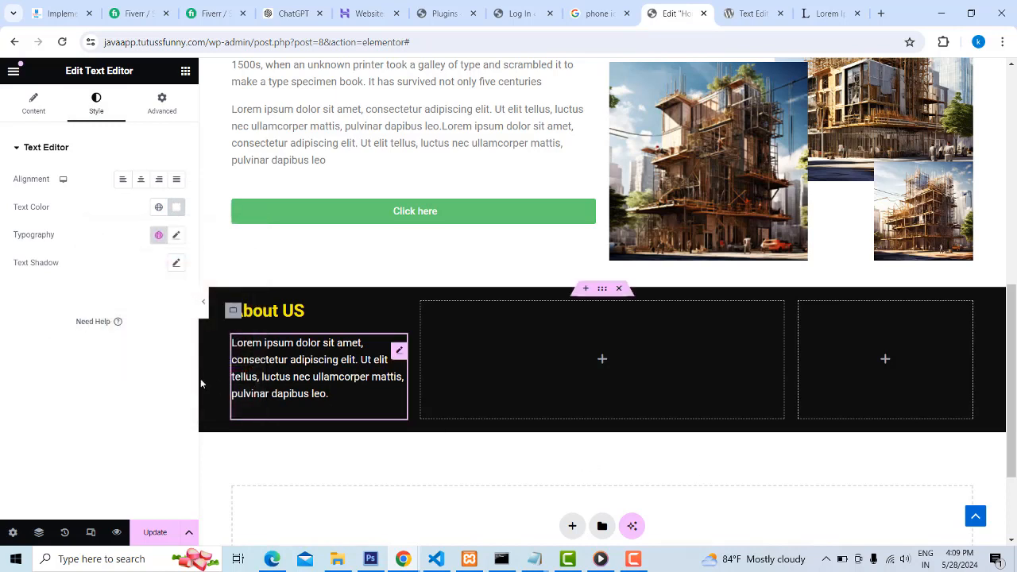
Copy the "About US" column container into the footer's middle column and widen the copy to about 84%
{"action": "right_click", "coordinate": [233, 312]}
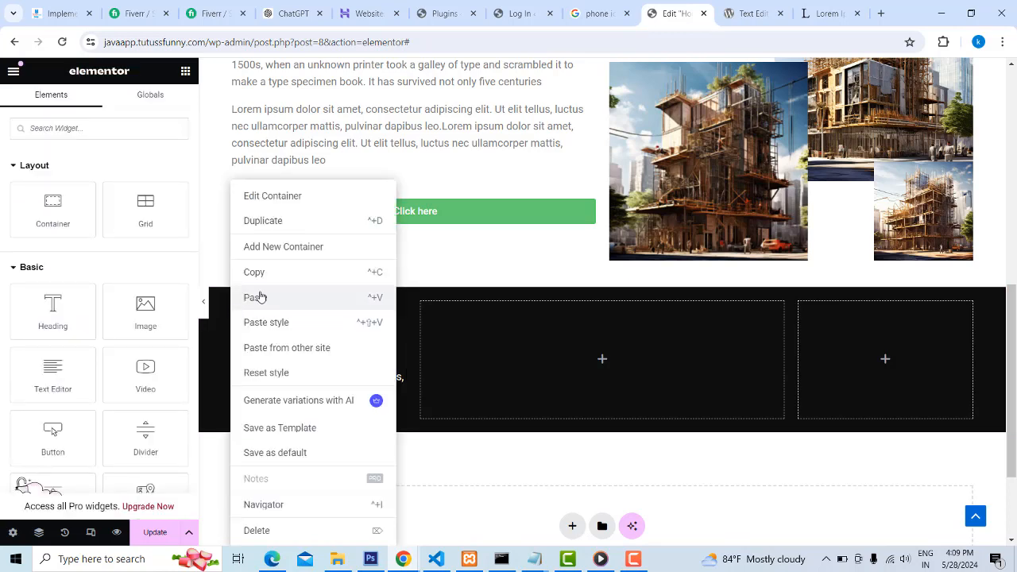
{"action": "left_click", "coordinate": [286, 272]}
{"action": "right_click", "coordinate": [422, 315]}
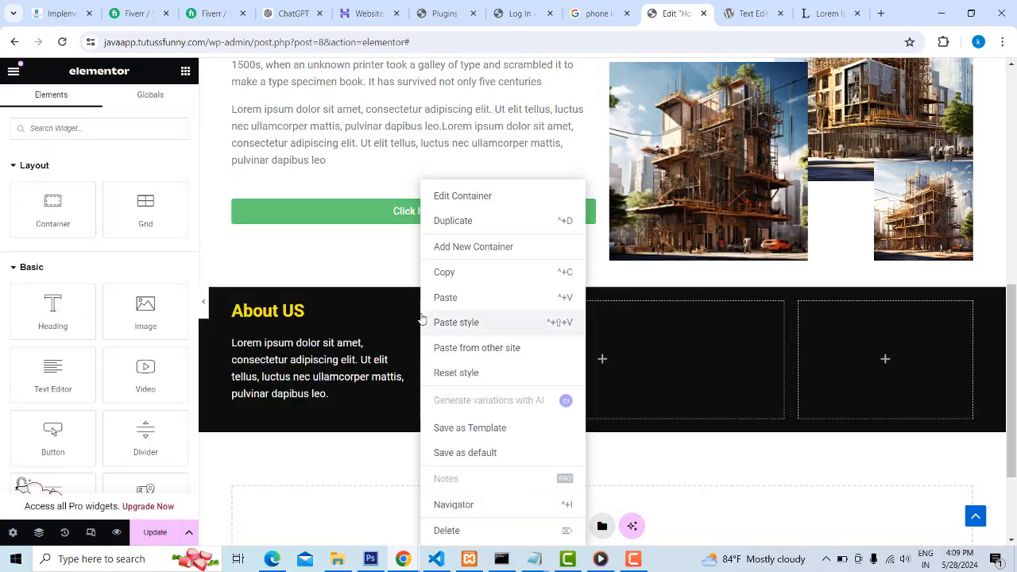
{"action": "left_click", "coordinate": [454, 298]}
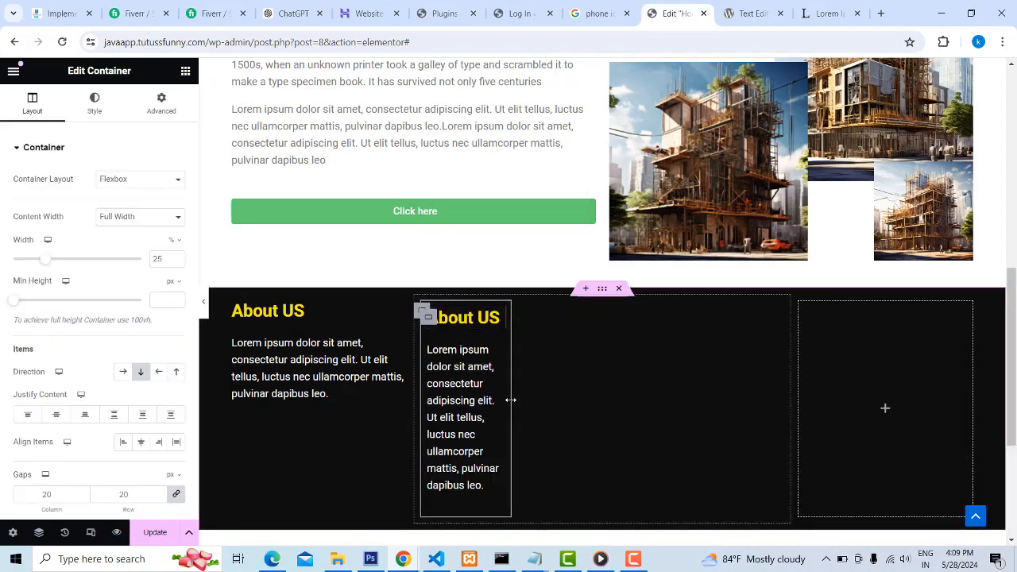
{"action": "left_click_drag", "start_coordinate": [510, 400], "coordinate": [738, 418]}
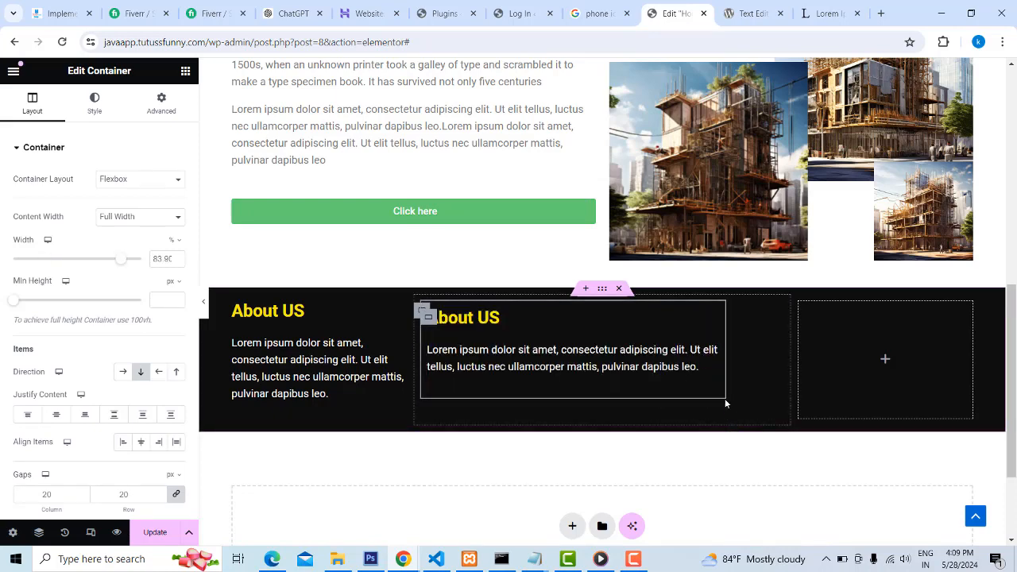
Change the copied heading in the footer's middle column to "Links" and replace its paragraph with "Building New Construction"
{"action": "triple_click", "coordinate": [461, 324]}
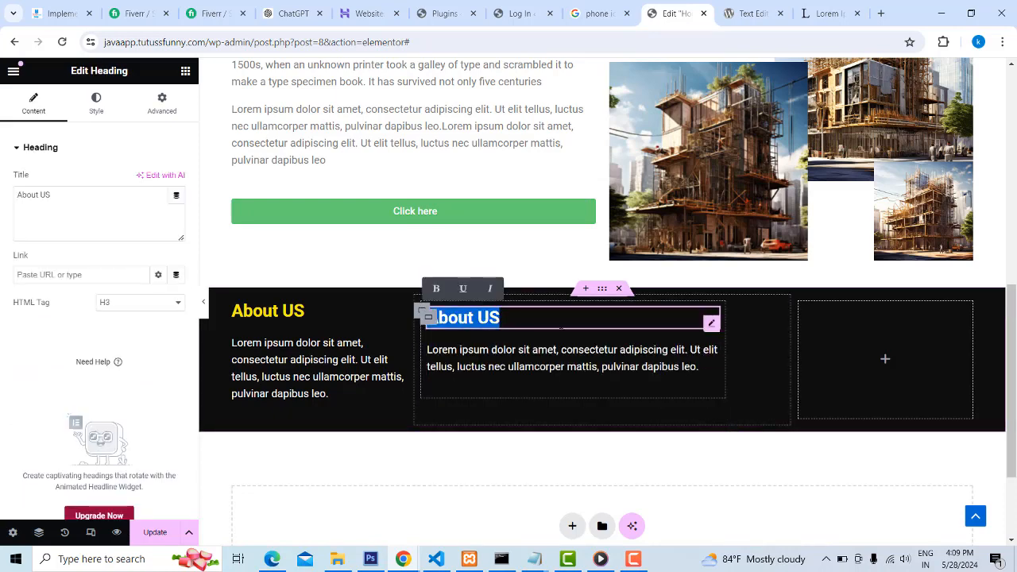
{"action": "type", "text": "Links"}
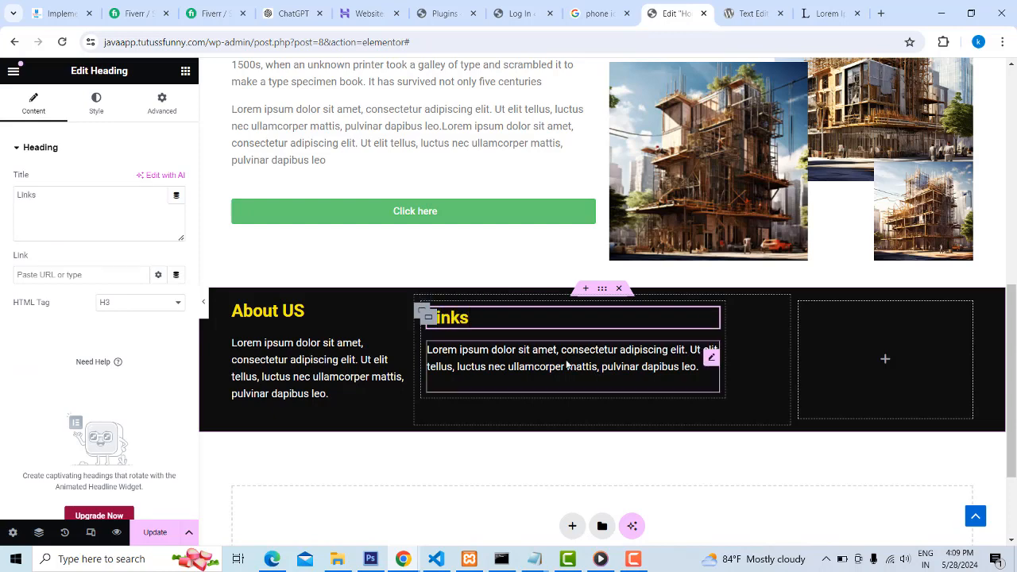
{"action": "left_click", "coordinate": [699, 367]}
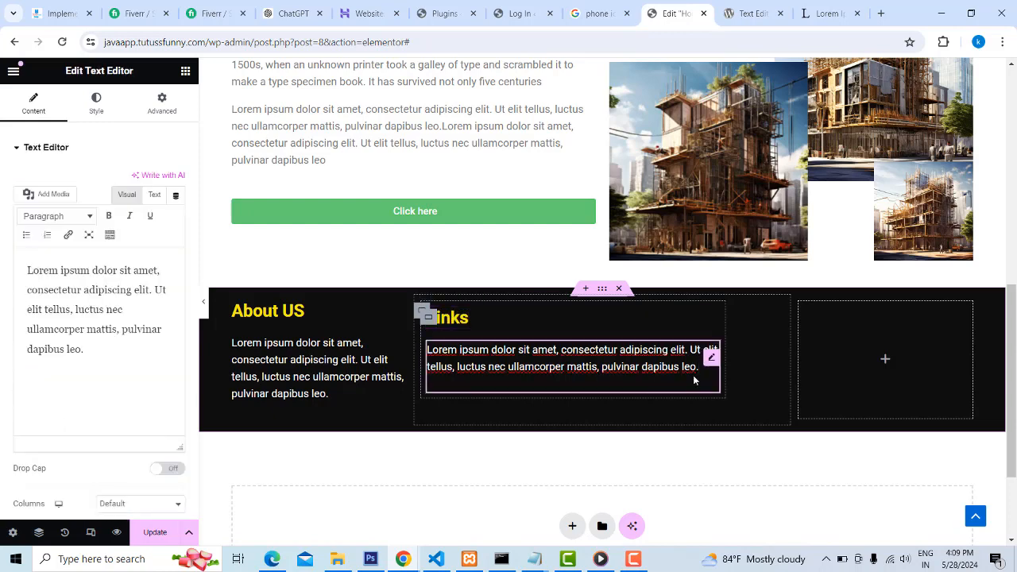
{"action": "left_click_drag", "start_coordinate": [699, 366], "coordinate": [407, 350]}
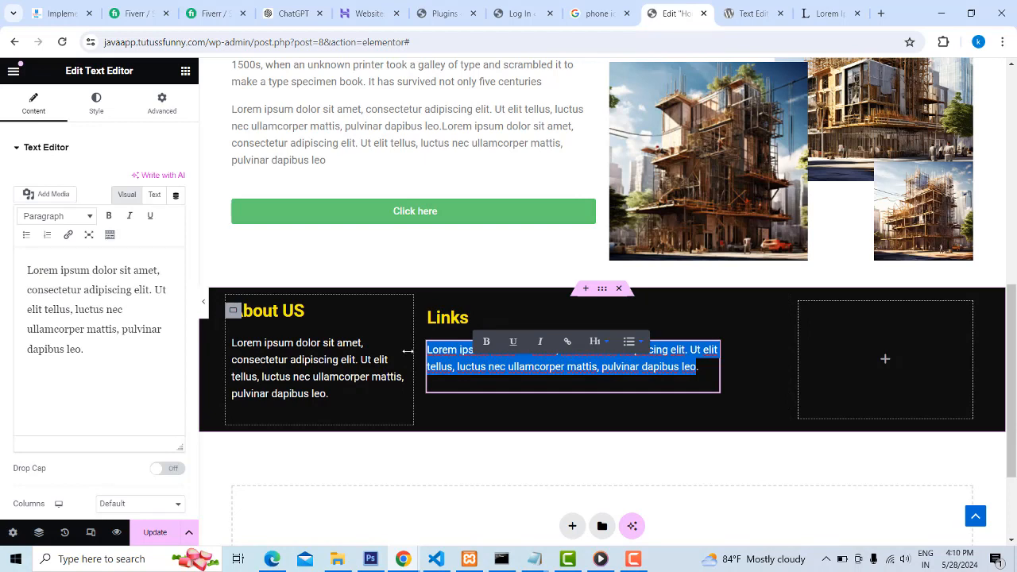
{"action": "left_click", "coordinate": [84, 345]}
{"action": "left_click_drag", "start_coordinate": [84, 345], "coordinate": [4, 273]}
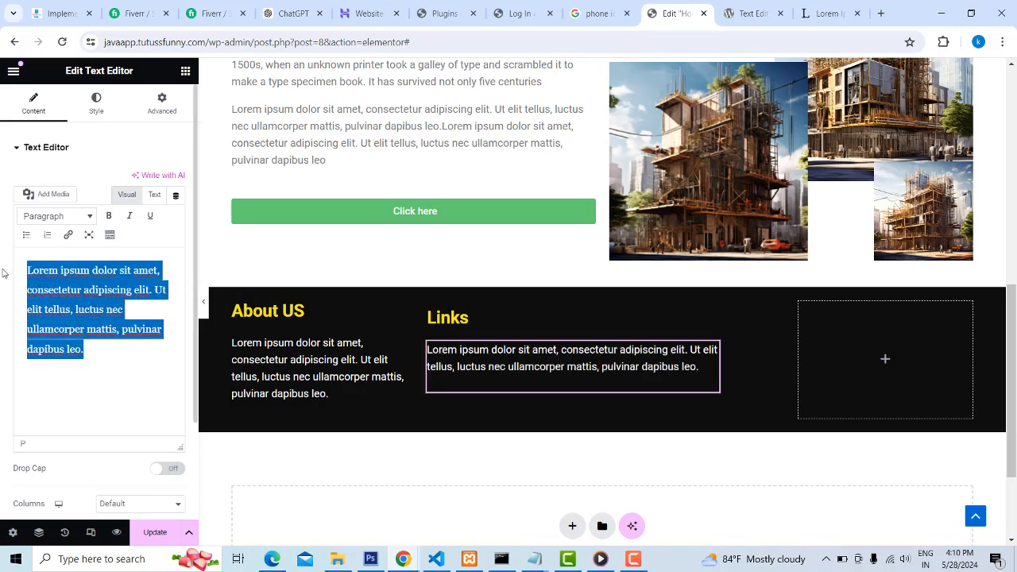
{"action": "type", "text": "B"}
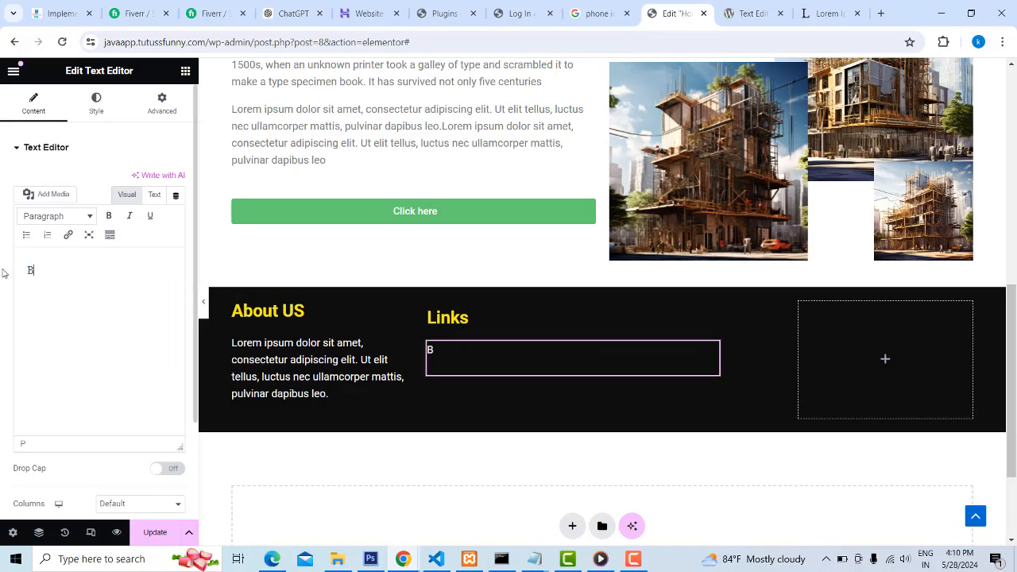
{"action": "type", "text": "uilding New"}
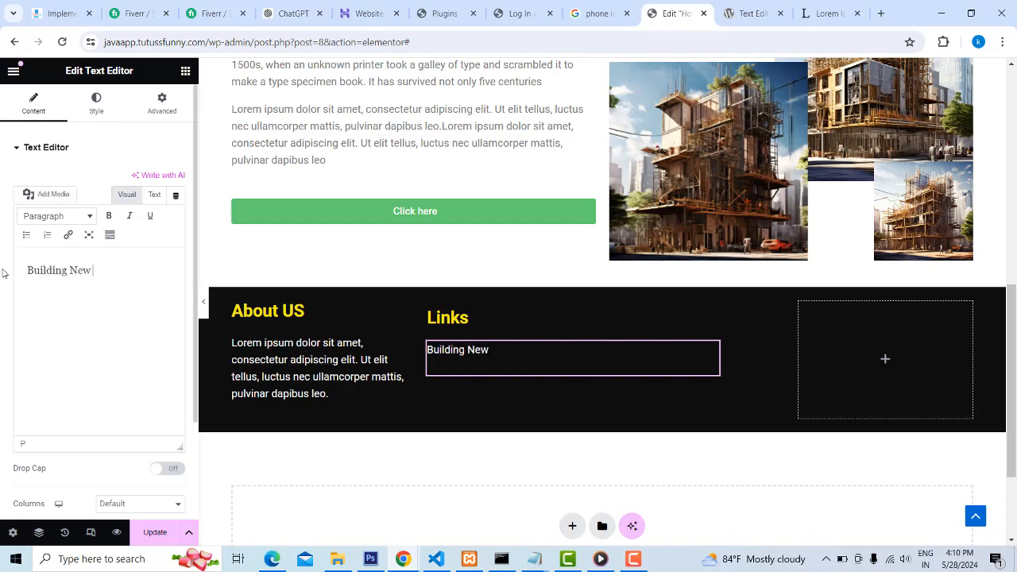
{"action": "type", "text": " Construction"}
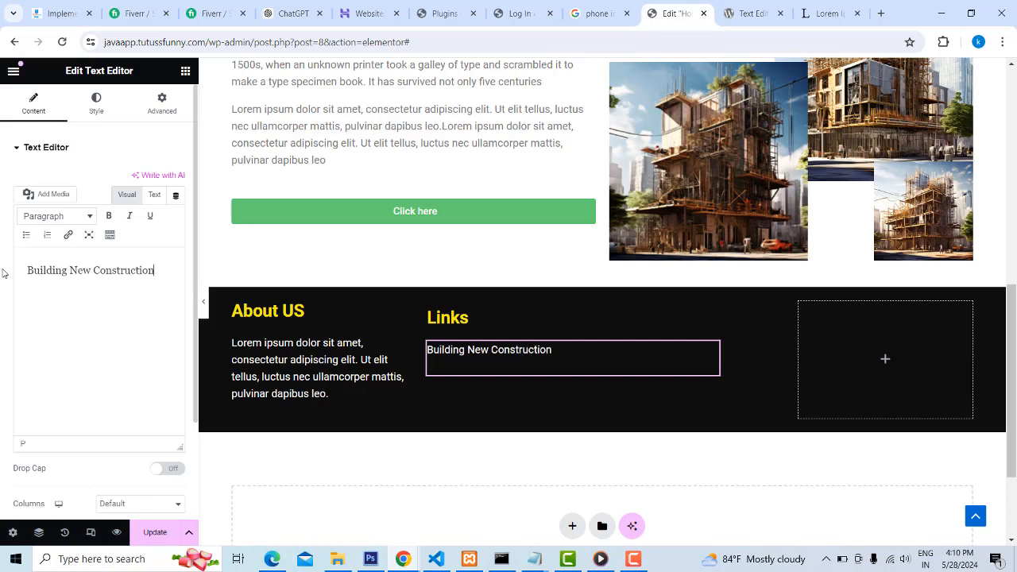
Add three more copies of the "Building New Construction" line as separate paragraphs in the Links column text
{"action": "left_click_drag", "start_coordinate": [146, 274], "coordinate": [27, 271]}
{"action": "key", "text": "ctrl+c"}
{"action": "left_click", "coordinate": [169, 267]}
{"action": "key", "text": "Return"}
{"action": "key", "text": "ctrl+v"}
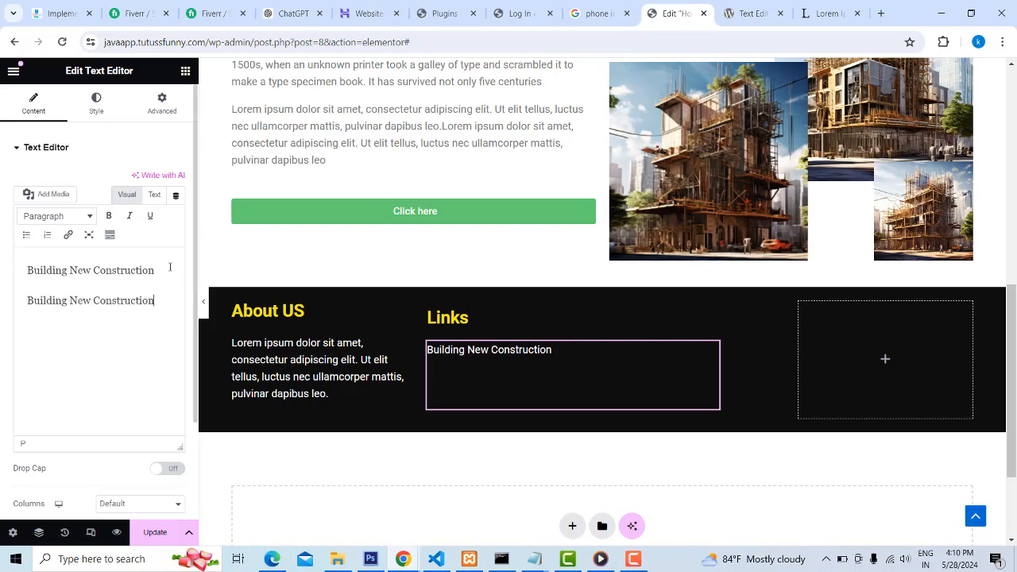
{"action": "key", "text": "Return"}
{"action": "key", "text": "ctrl+v"}
{"action": "key", "text": "Return"}
{"action": "key", "text": "ctrl+v"}
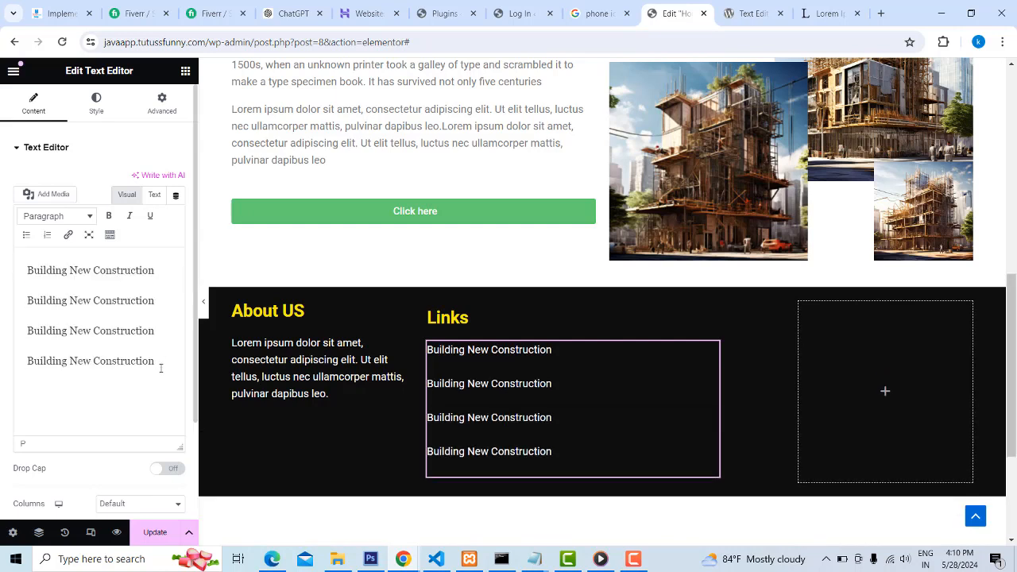
{"action": "key", "text": "ctrl+a"}
{"action": "left_click", "coordinate": [67, 300]}
{"action": "key", "text": "BackSpace"}
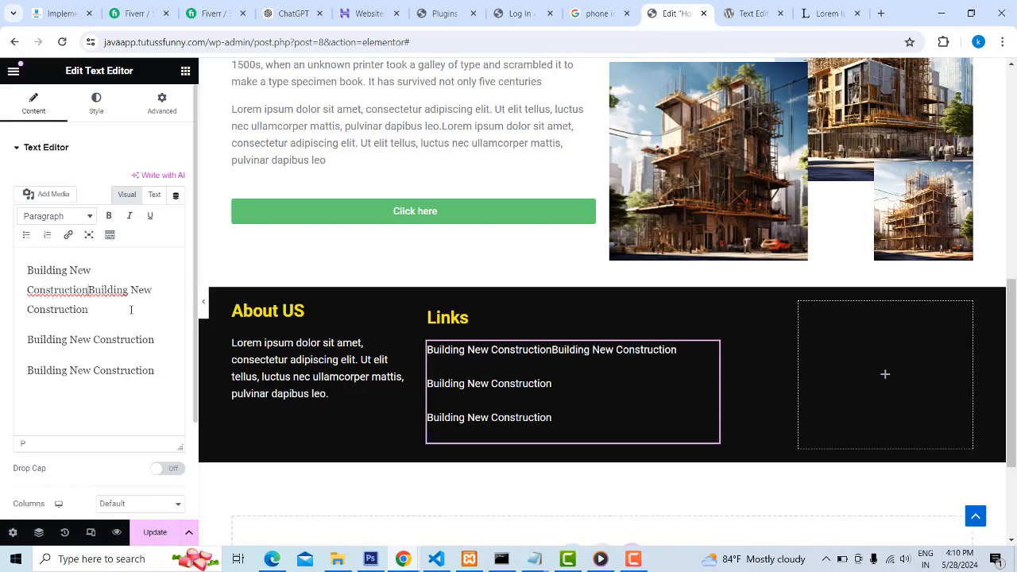
{"action": "key", "text": "Return"}
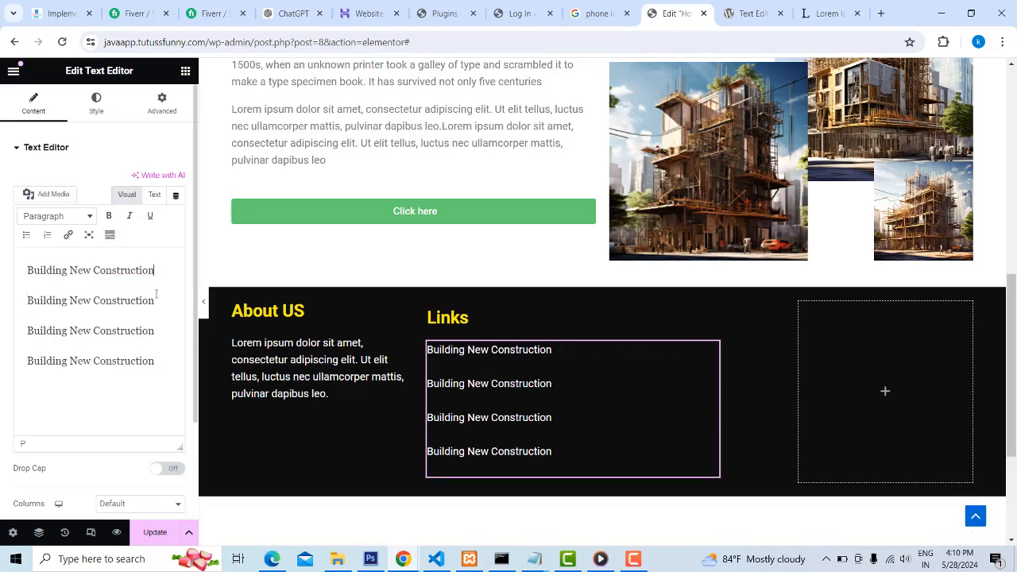
Format the four "Building New Construction" lines as a numbered list and switch it to a bulleted list
{"action": "left_click_drag", "start_coordinate": [157, 296], "coordinate": [24, 301]}
{"action": "left_click", "coordinate": [21, 301]}
{"action": "left_click_drag", "start_coordinate": [169, 362], "coordinate": [1, 247]}
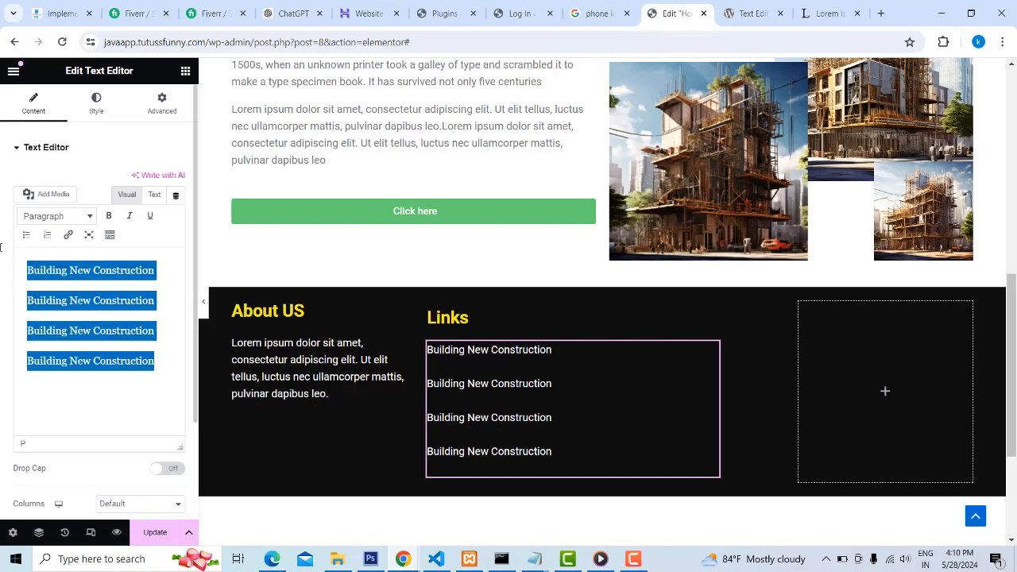
{"action": "left_click", "coordinate": [46, 236]}
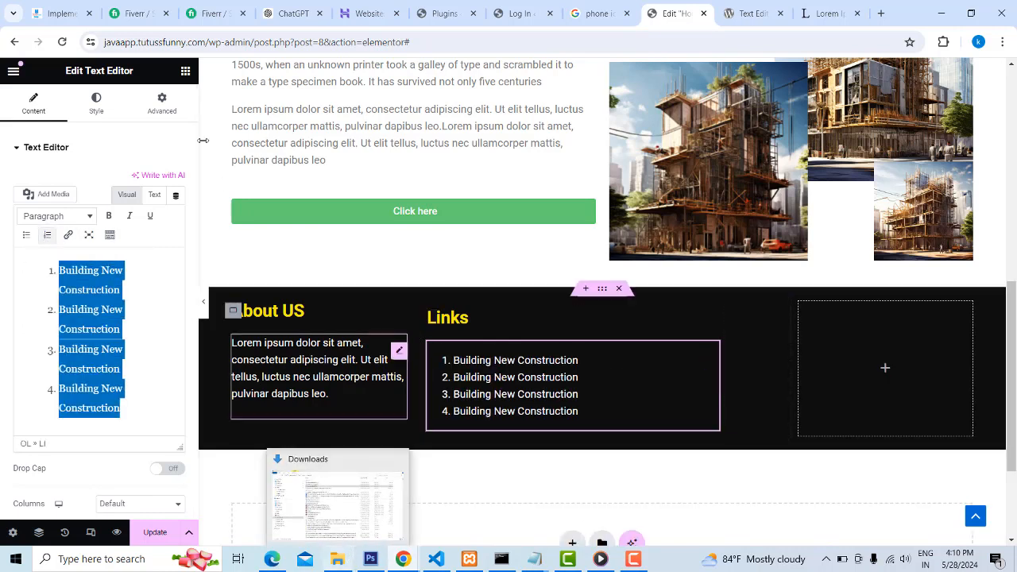
{"action": "left_click", "coordinate": [26, 236]}
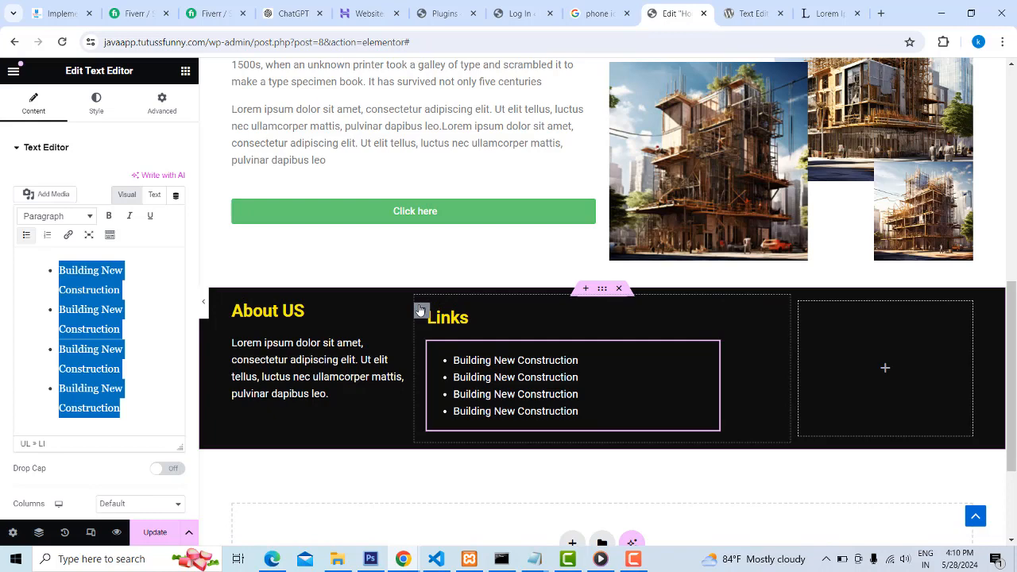
Delete the copied container holding the "Links" heading and list from the footer's middle column
{"action": "left_click", "coordinate": [421, 310]}
{"action": "left_click", "coordinate": [428, 317]}
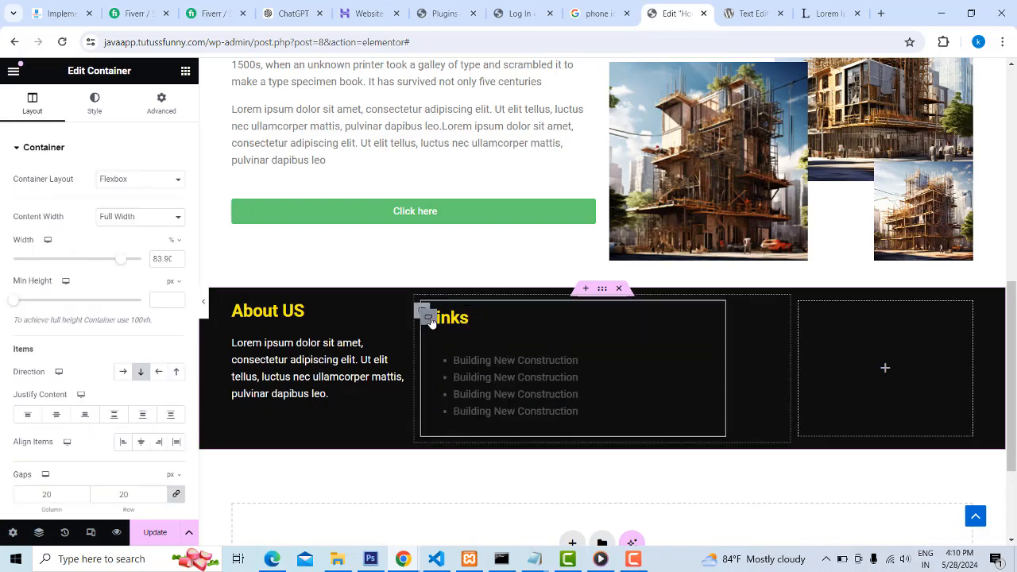
{"action": "right_click", "coordinate": [430, 320]}
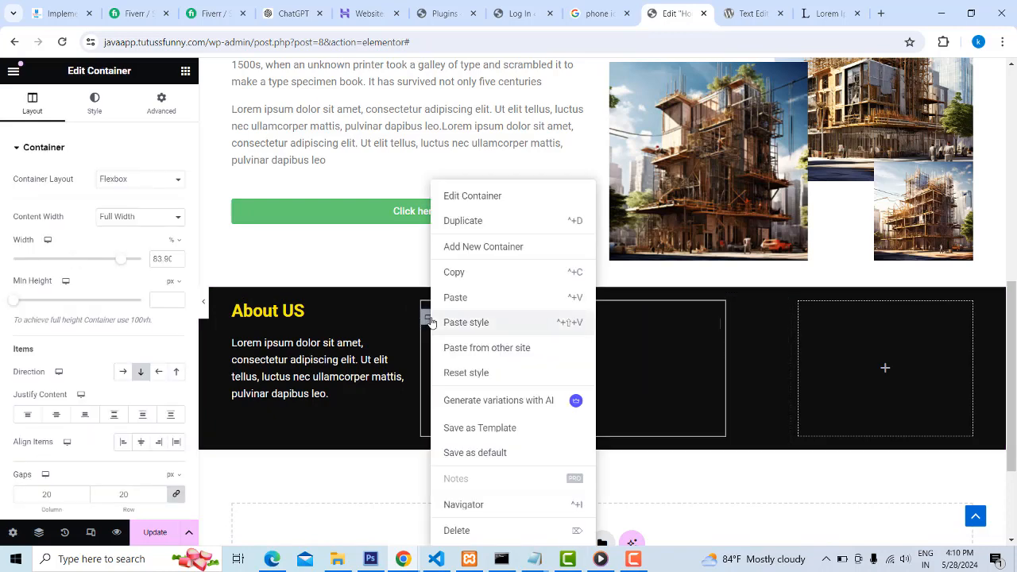
{"action": "left_click", "coordinate": [479, 531]}
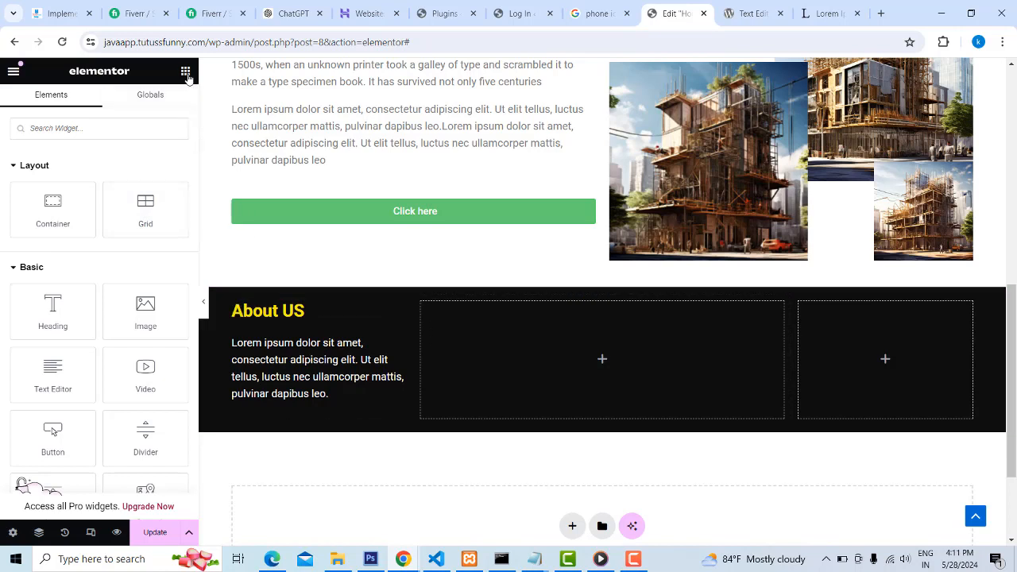
Add a Heading widget reading "Links" to the footer's empty middle column
{"action": "left_click_drag", "start_coordinate": [56, 318], "coordinate": [568, 337]}
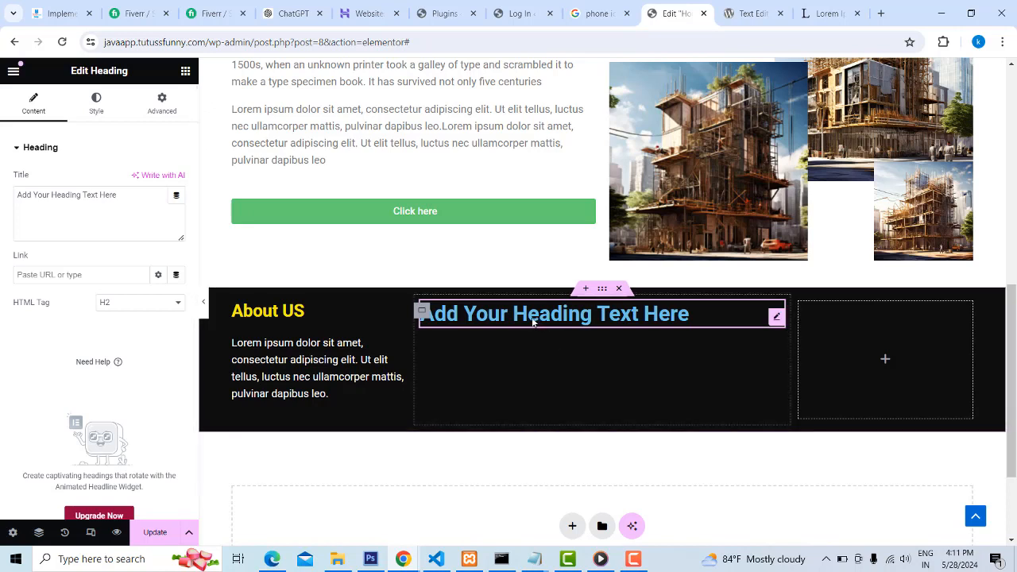
{"action": "triple_click", "coordinate": [533, 320]}
{"action": "type", "text": "Li"}
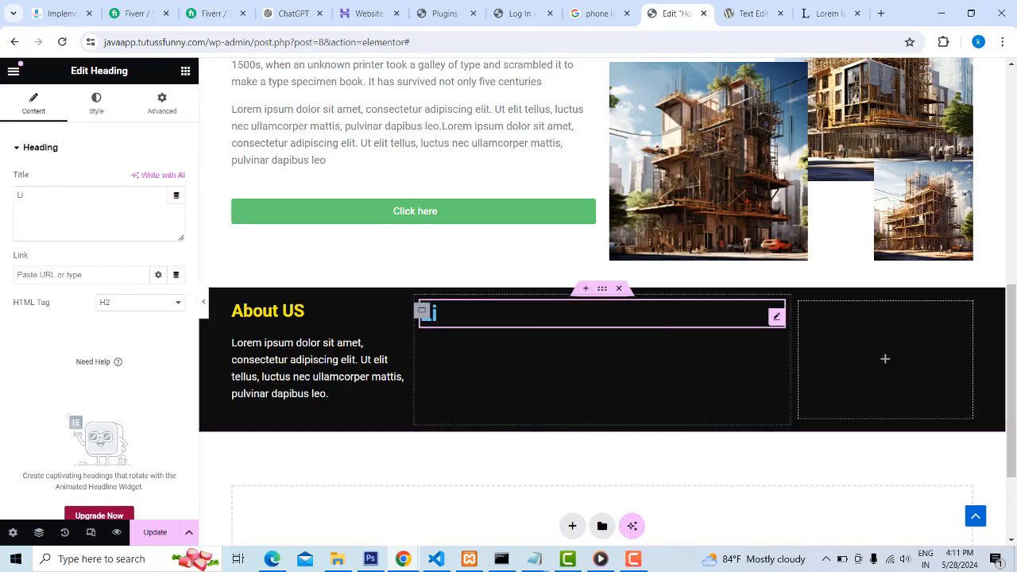
{"action": "type", "text": "nks"}
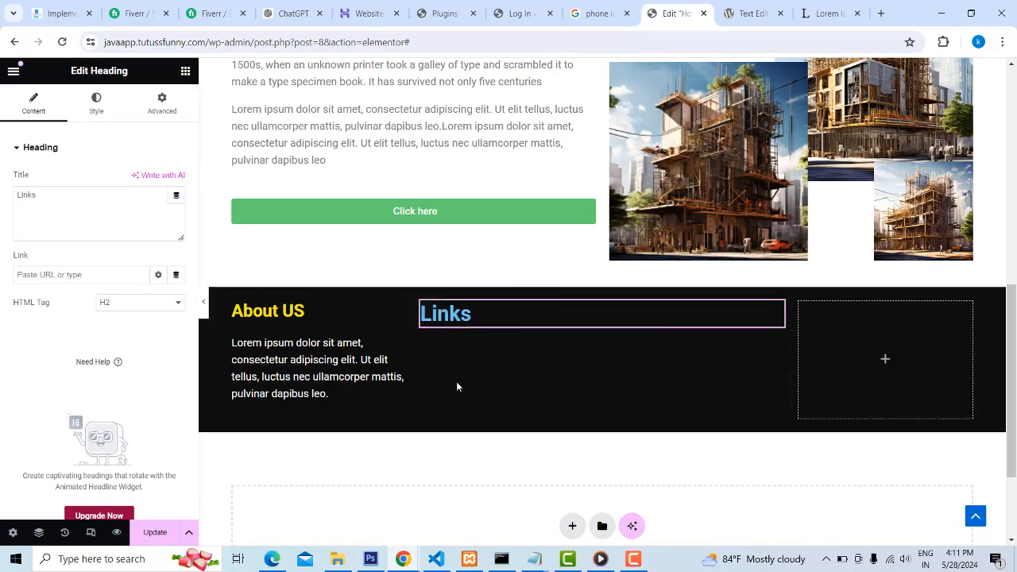
Set the "Links" heading's text color to a yellow close to the "About US" heading's
{"action": "left_click_drag", "start_coordinate": [460, 313], "coordinate": [419, 313]}
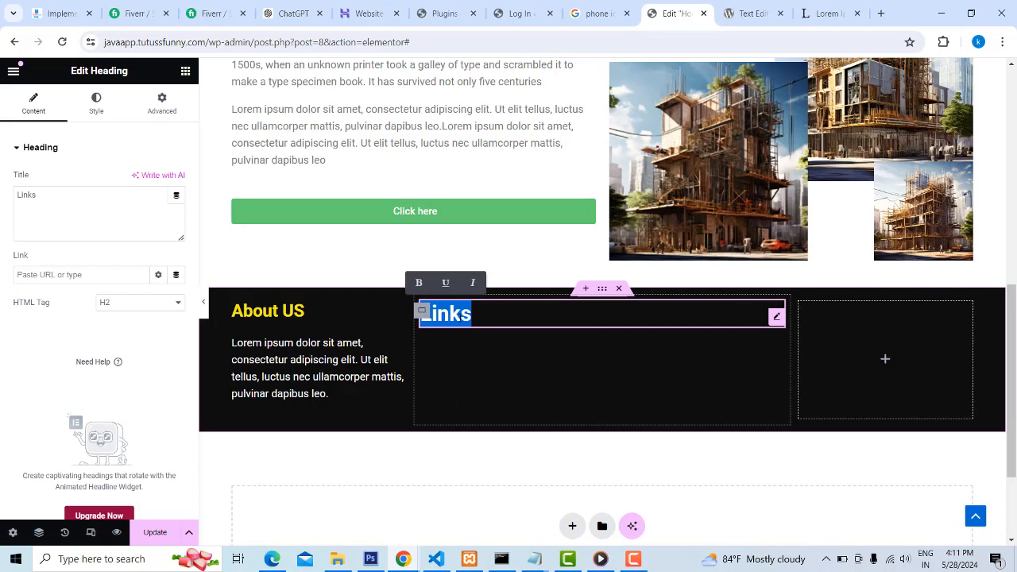
{"action": "left_click", "coordinate": [97, 111]}
{"action": "left_click", "coordinate": [176, 207]}
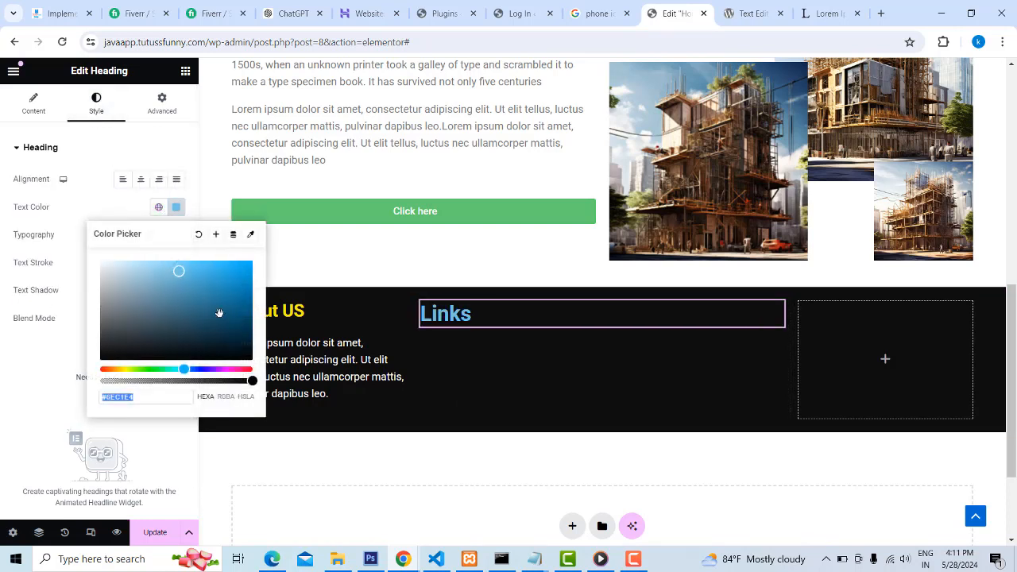
{"action": "left_click_drag", "start_coordinate": [123, 369], "coordinate": [131, 371]}
{"action": "mouse_move", "coordinate": [178, 275]}
{"action": "left_mouse_down"}
{"action": "mouse_move", "coordinate": [243, 291]}
{"action": "mouse_move", "coordinate": [252, 259]}
{"action": "mouse_move", "coordinate": [182, 261]}
{"action": "left_mouse_up"}
{"action": "left_click_drag", "start_coordinate": [131, 368], "coordinate": [122, 369]}
{"action": "left_click", "coordinate": [476, 367]}
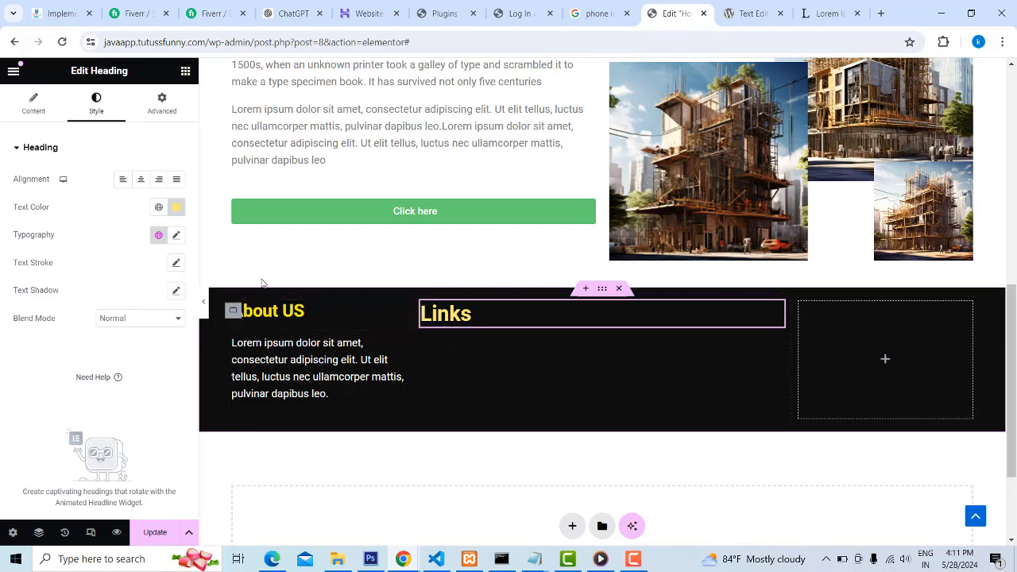
Add a Text Editor widget below the "Links" heading and replace its default text with "Building Box"
{"action": "left_click", "coordinate": [185, 72]}
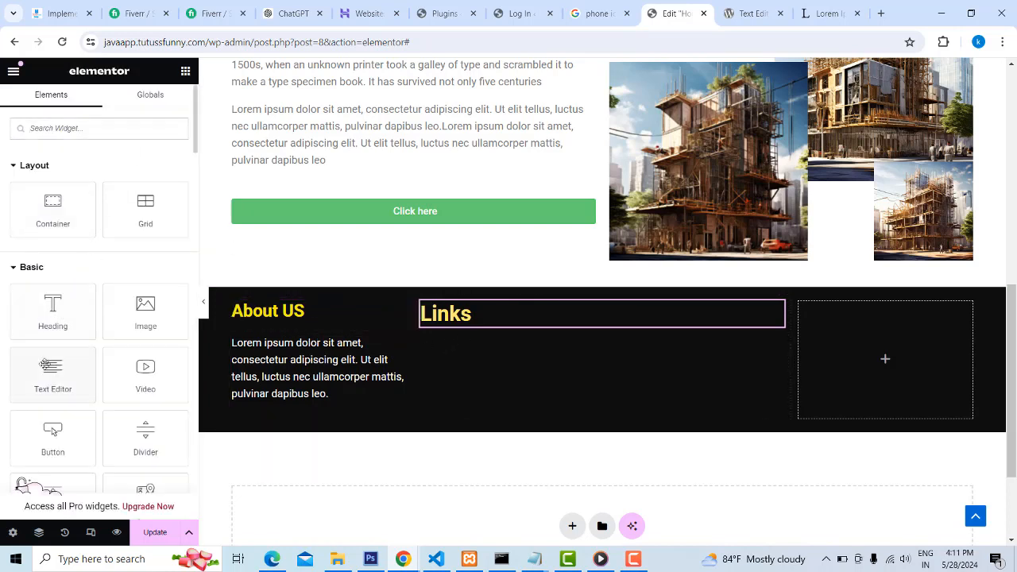
{"action": "left_click_drag", "start_coordinate": [45, 363], "coordinate": [506, 324]}
{"action": "left_click_drag", "start_coordinate": [100, 350], "coordinate": [3, 277]}
{"action": "type", "text": "Building Box"}
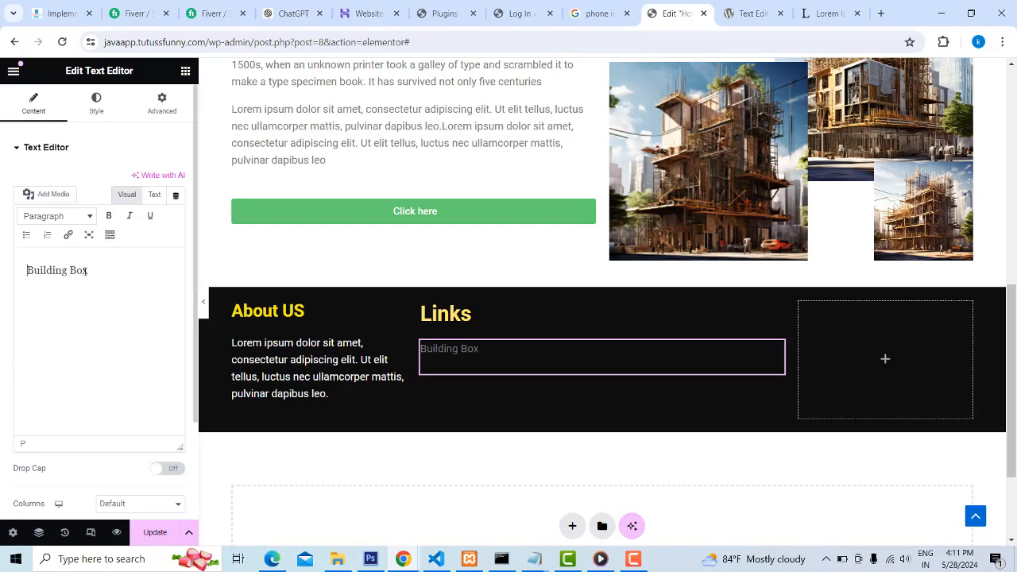
Repeat the "Building Box" line to make four lines and format them all as a numbered list
{"action": "left_click_drag", "start_coordinate": [85, 271], "coordinate": [1, 265]}
{"action": "key", "text": "ctrl+c"}
{"action": "left_click", "coordinate": [109, 266]}
{"action": "key", "text": "Return"}
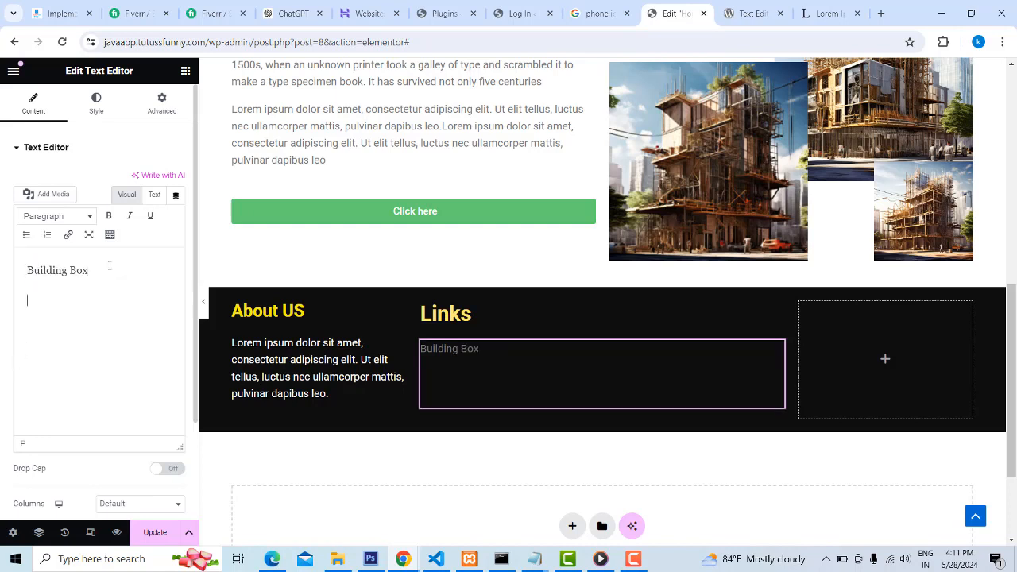
{"action": "key", "text": "ctrl+v"}
{"action": "key", "text": "Return"}
{"action": "key", "text": "ctrl+v"}
{"action": "key", "text": "Return"}
{"action": "key", "text": "ctrl+v"}
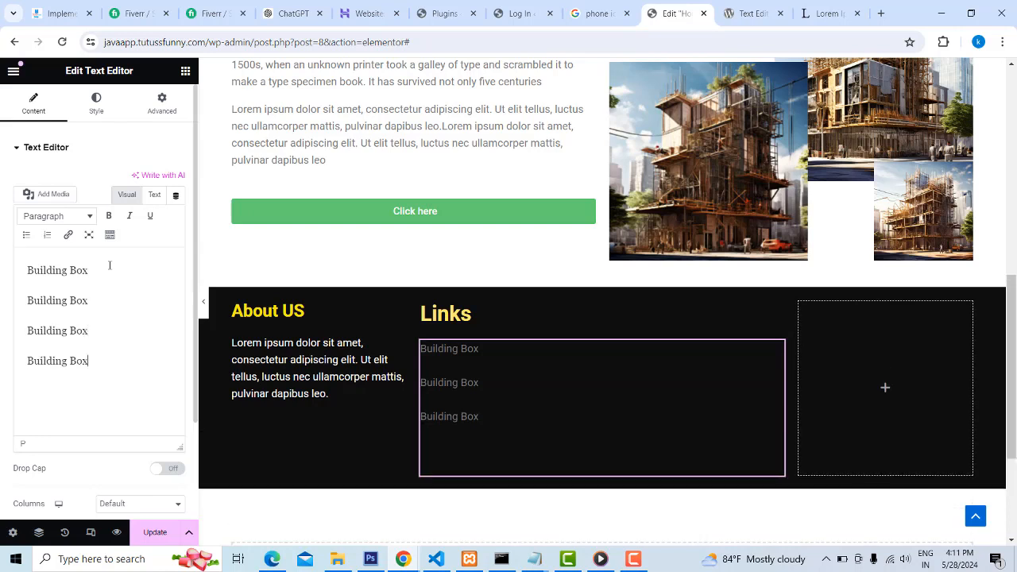
{"action": "left_click_drag", "start_coordinate": [86, 360], "coordinate": [26, 270]}
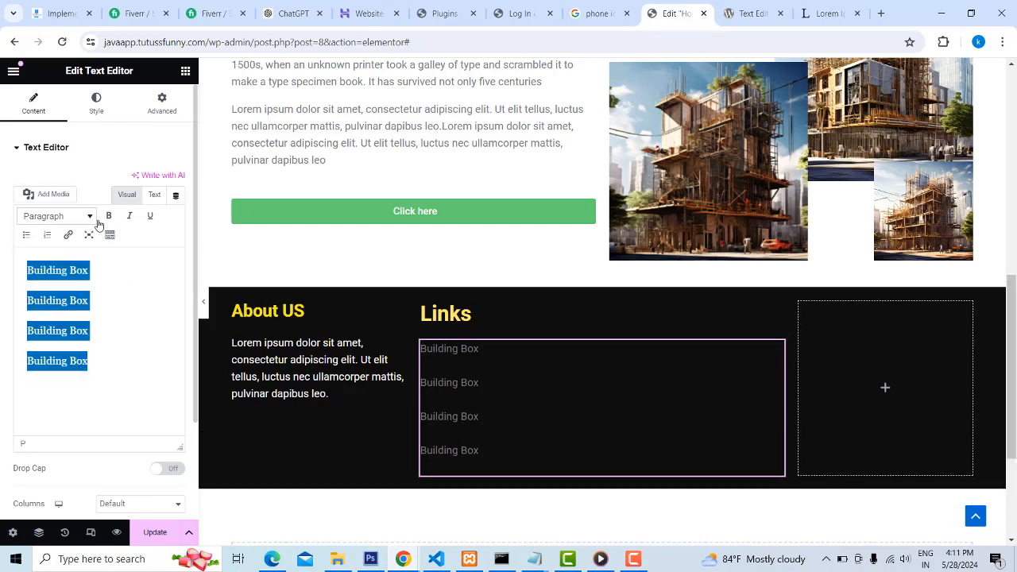
{"action": "left_click", "coordinate": [47, 235]}
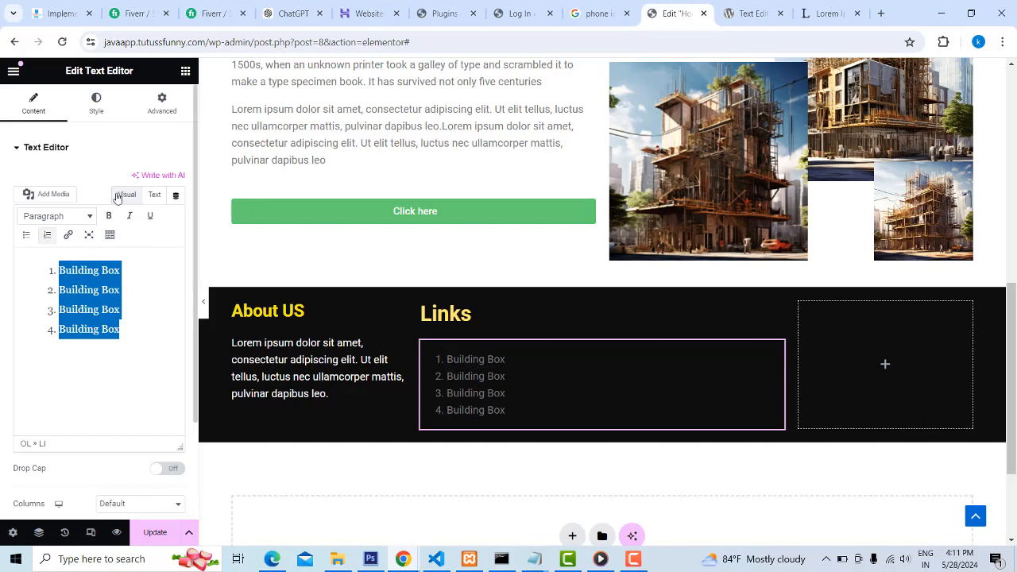
Set the "Building Box" list's text color to white
{"action": "left_click", "coordinate": [94, 105]}
{"action": "left_click", "coordinate": [176, 208]}
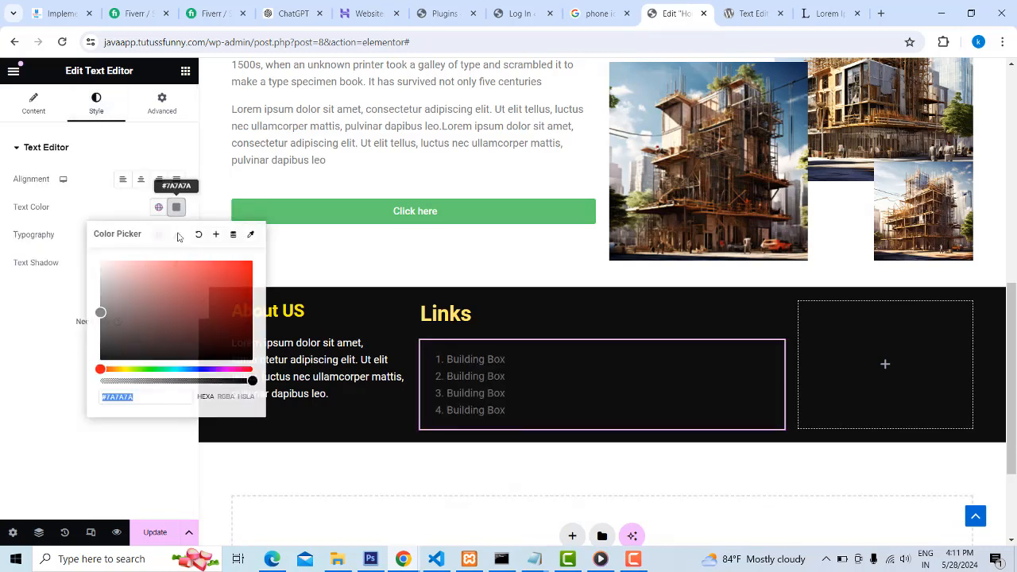
{"action": "left_click_drag", "start_coordinate": [109, 270], "coordinate": [86, 250]}
{"action": "left_click", "coordinate": [566, 468]}
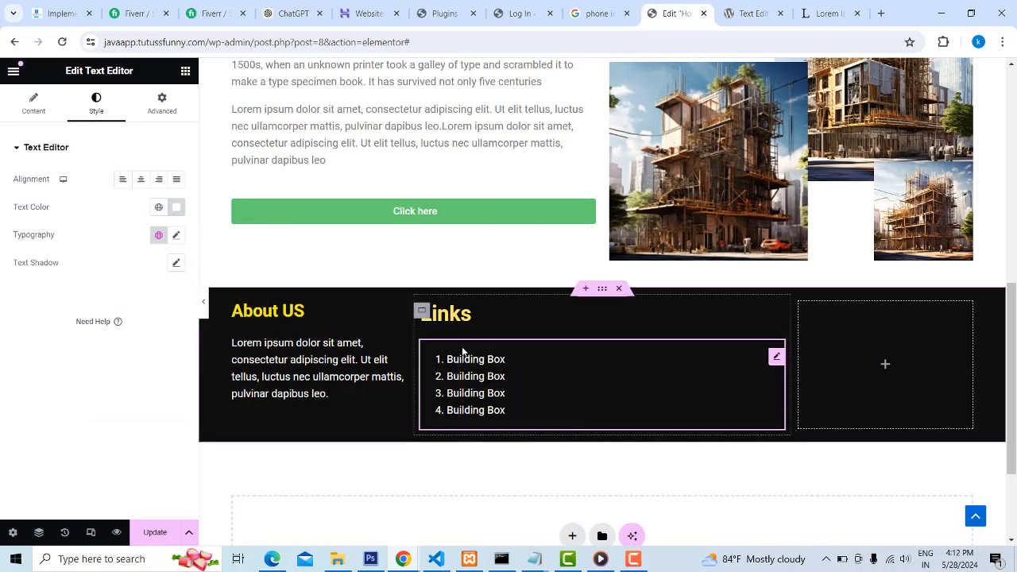
Unlink the "Building Box" text widget's margin values and set its top margin to -10 px
{"action": "left_click", "coordinate": [162, 108]}
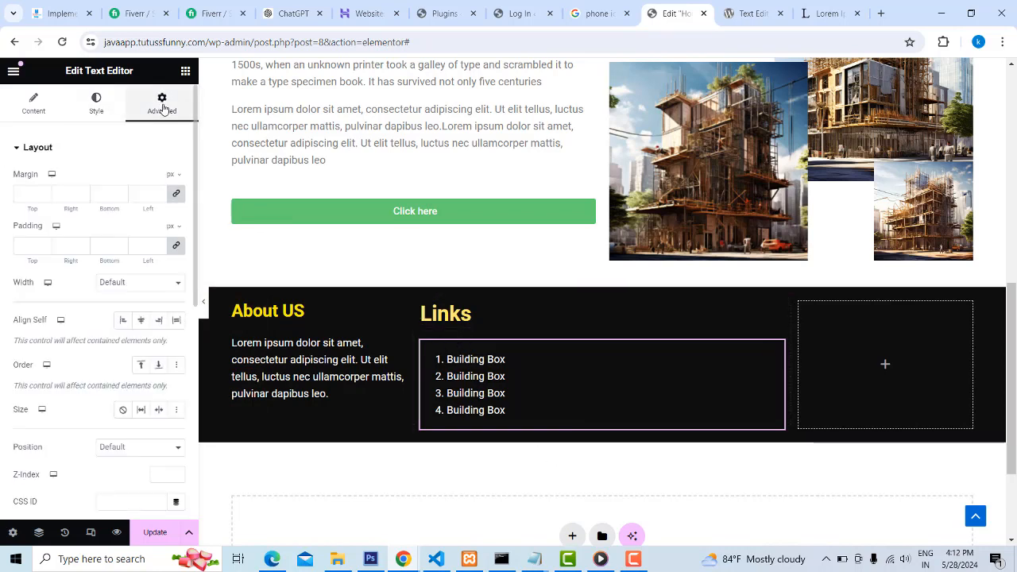
{"action": "left_click", "coordinate": [176, 193]}
{"action": "left_click", "coordinate": [26, 193]}
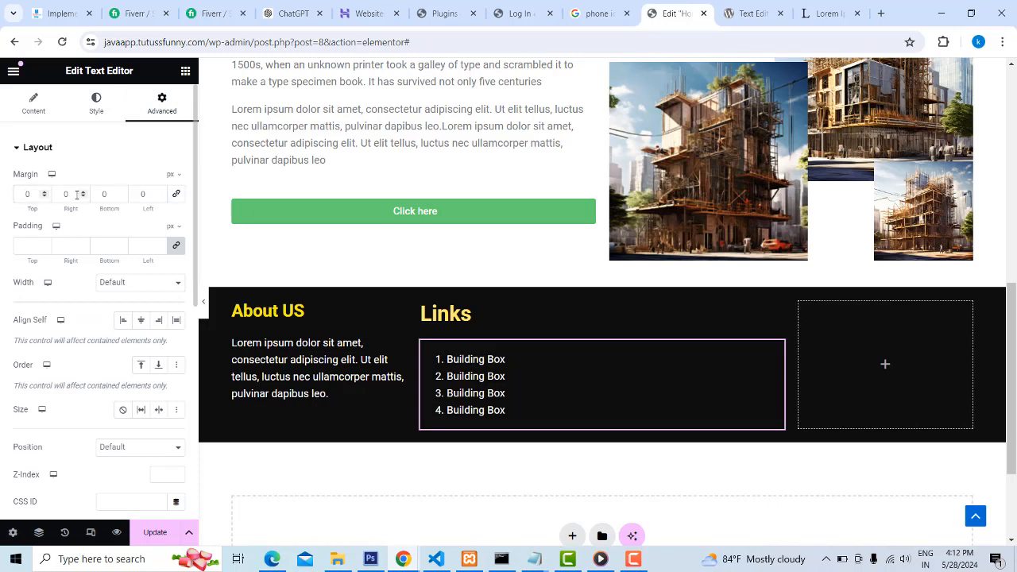
{"action": "type", "text": "10"}
{"action": "key", "text": "Home"}
{"action": "type", "text": "-"}
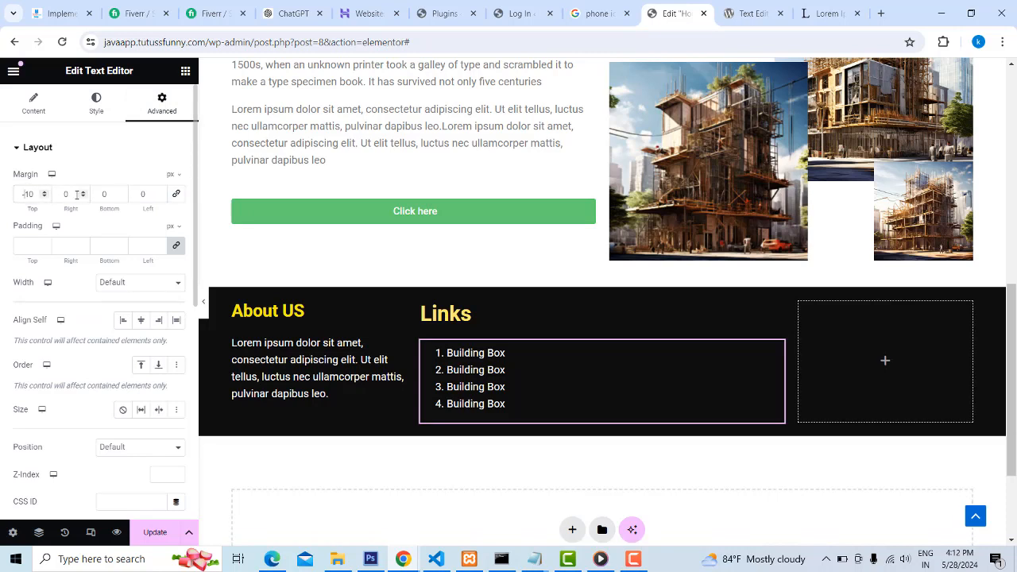
Set the top margin of the "Building Box" list to -30 px
{"action": "key", "text": "Delete"}
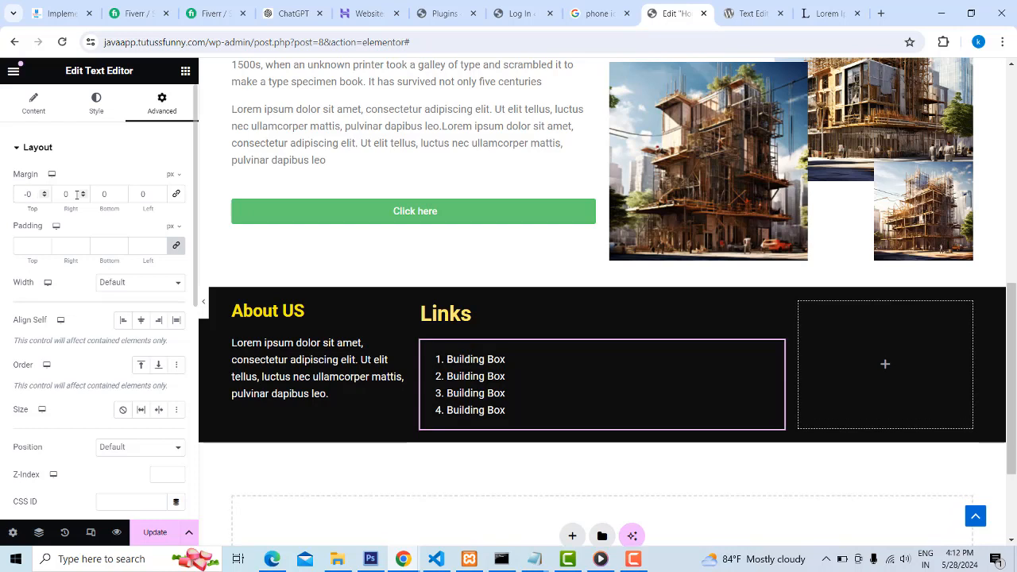
{"action": "type", "text": "2"}
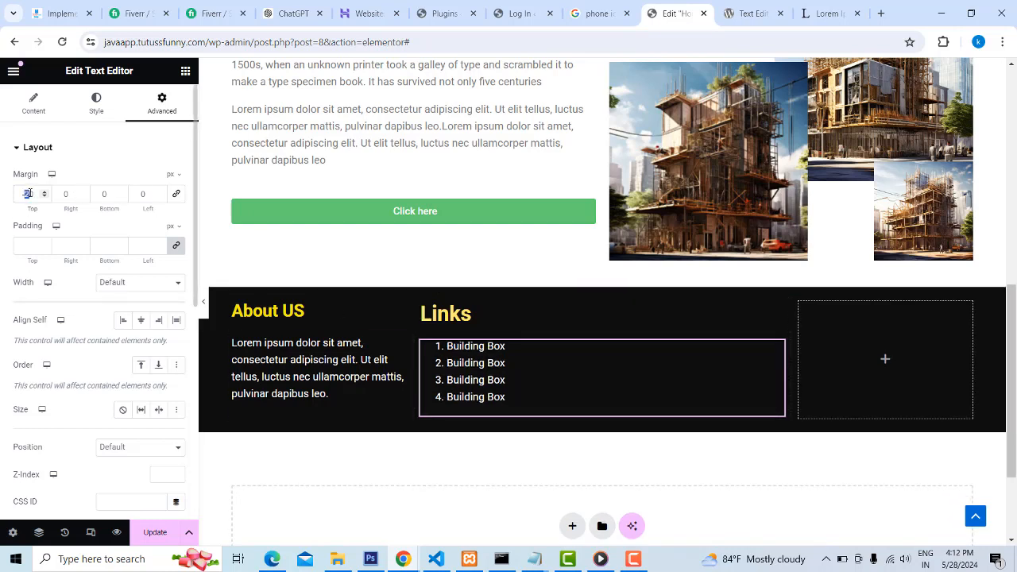
{"action": "type", "text": "30"}
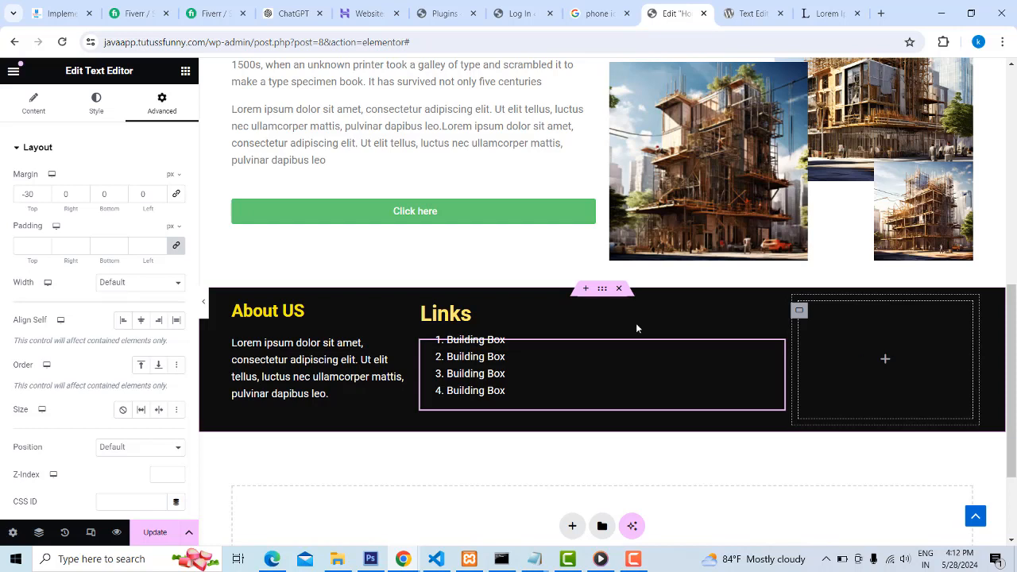
Add a Google Maps widget to the empty third column of the dark footer
{"action": "left_click", "coordinate": [186, 72]}
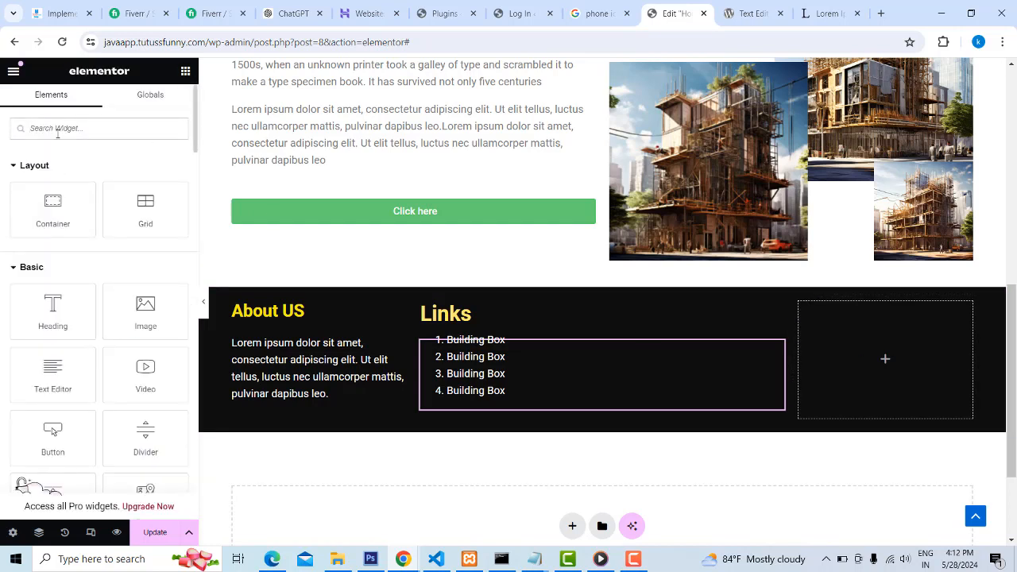
{"action": "scroll", "coordinate": [145, 314], "scroll_direction": "down", "scroll_amount": 2}
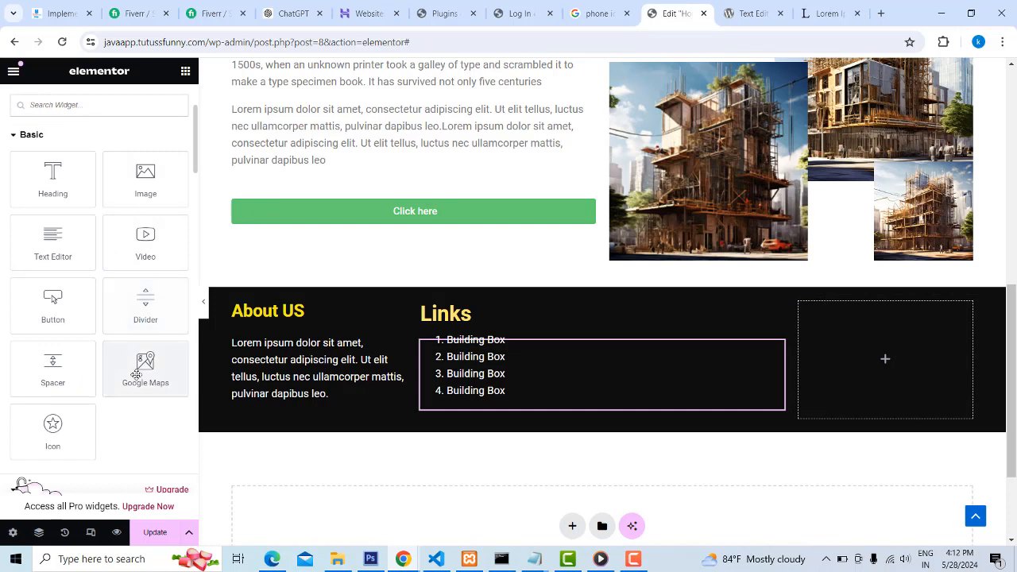
{"action": "left_click_drag", "start_coordinate": [145, 369], "coordinate": [872, 360]}
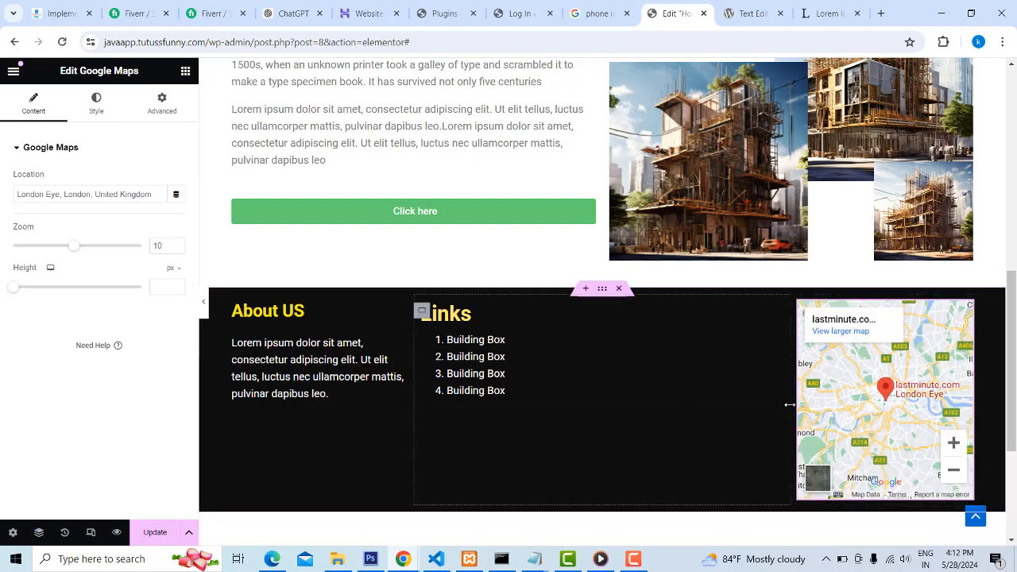
Resize the footer columns so the Links column is about 43.5% wide and the map column about 29.8%
{"action": "left_click_drag", "start_coordinate": [790, 404], "coordinate": [773, 406]}
{"action": "left_click_drag", "start_coordinate": [959, 400], "coordinate": [990, 400]}
{"action": "key", "text": "ctrl+z"}
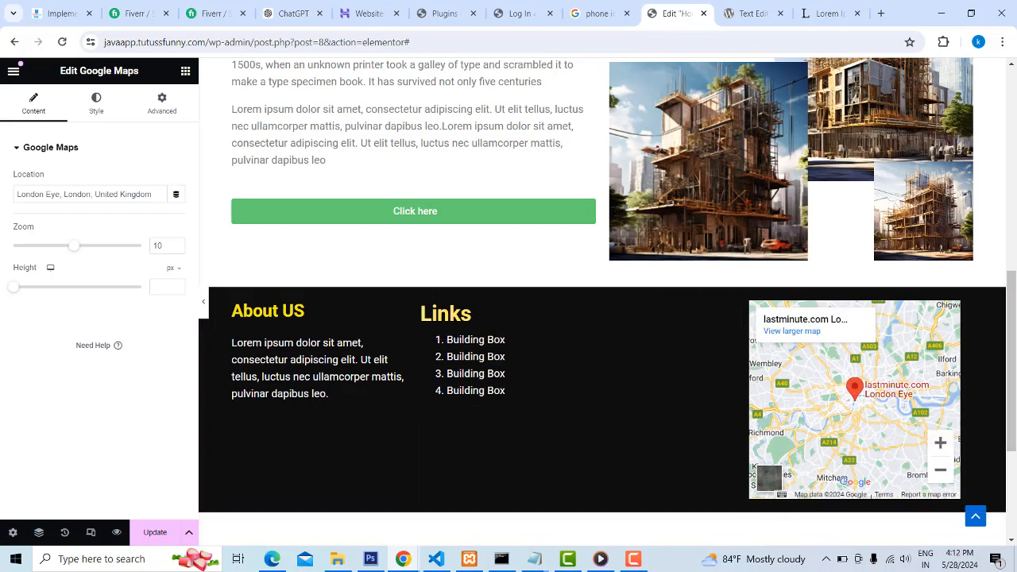
Center the "Links" heading, and try center alignment on the "Building Box" list before setting it back to left
{"action": "left_click", "coordinate": [479, 316]}
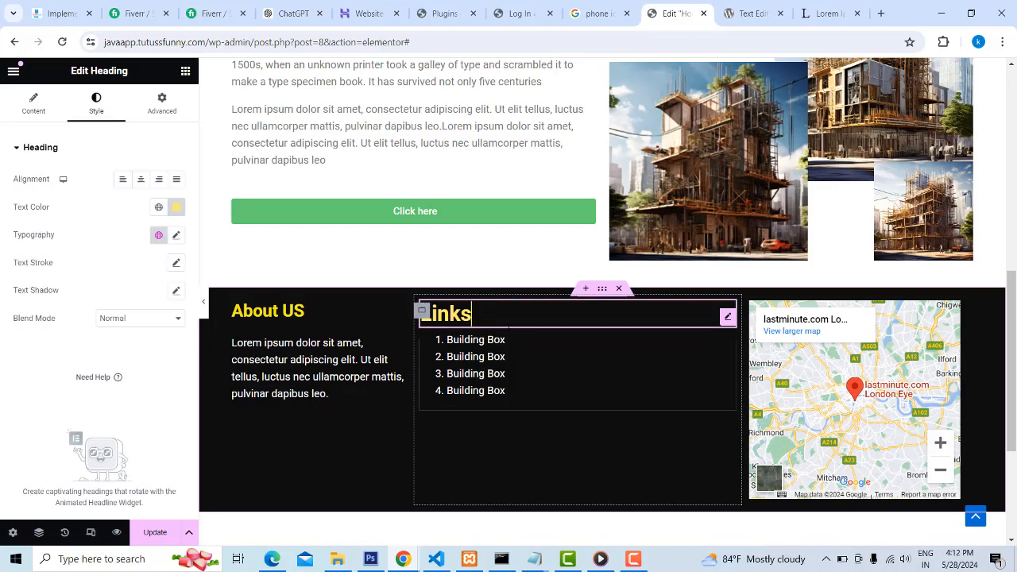
{"action": "left_click", "coordinate": [141, 180]}
{"action": "left_click", "coordinate": [508, 390]}
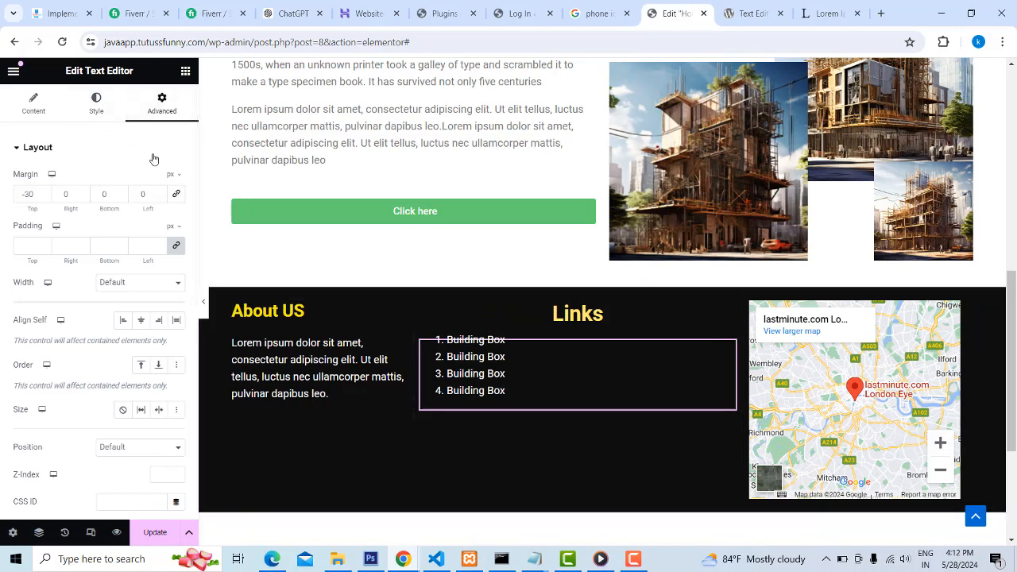
{"action": "left_click", "coordinate": [96, 109]}
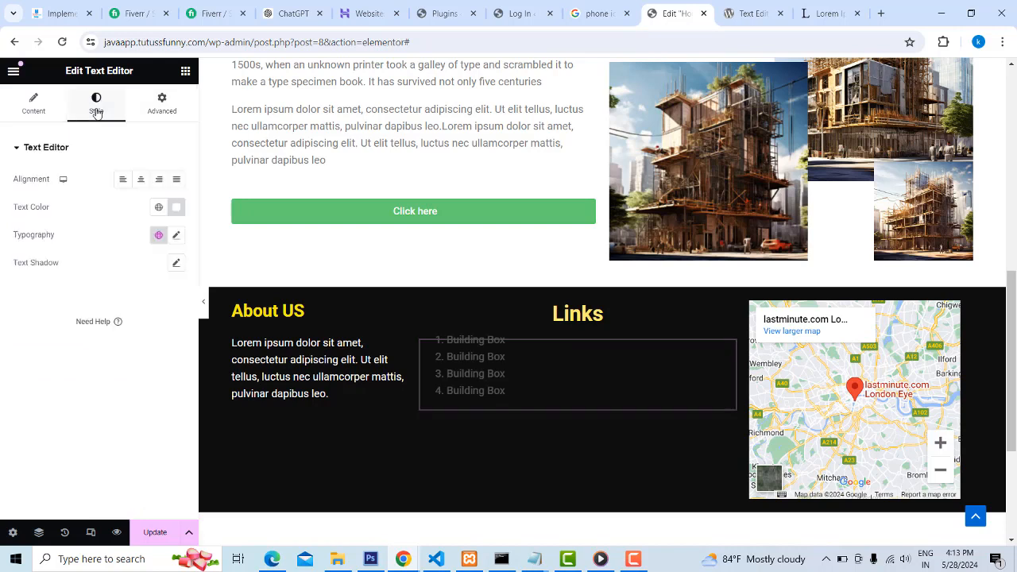
{"action": "left_click", "coordinate": [142, 180]}
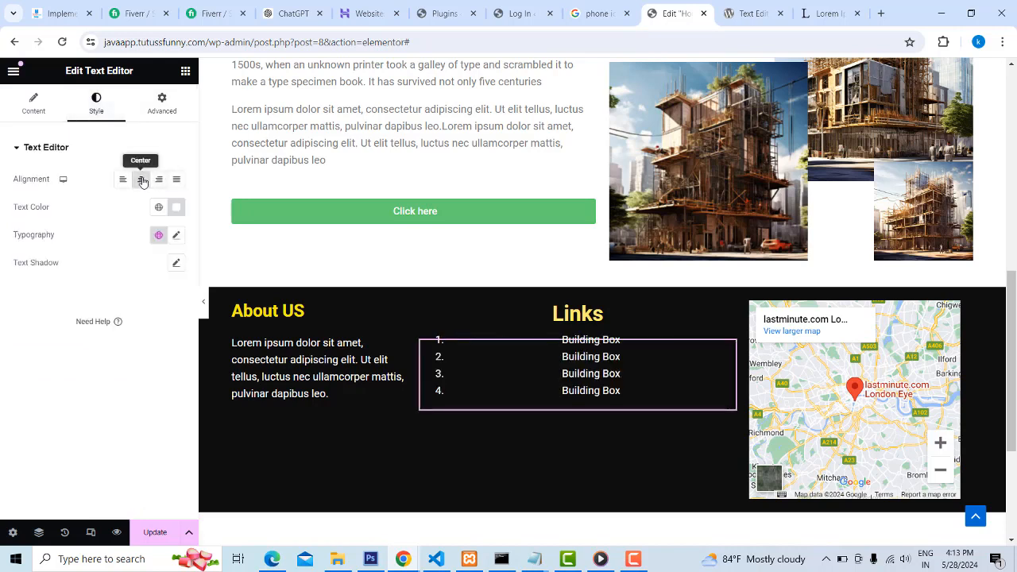
{"action": "left_click", "coordinate": [122, 179]}
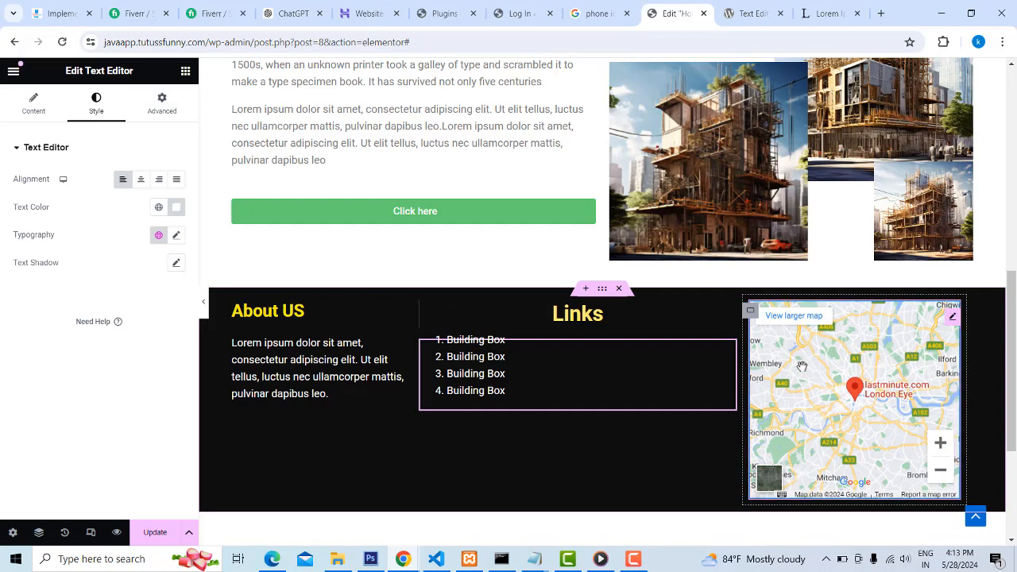
Look through the layout, style and advanced settings of the footer container and its Links and map columns
{"action": "left_click", "coordinate": [602, 289]}
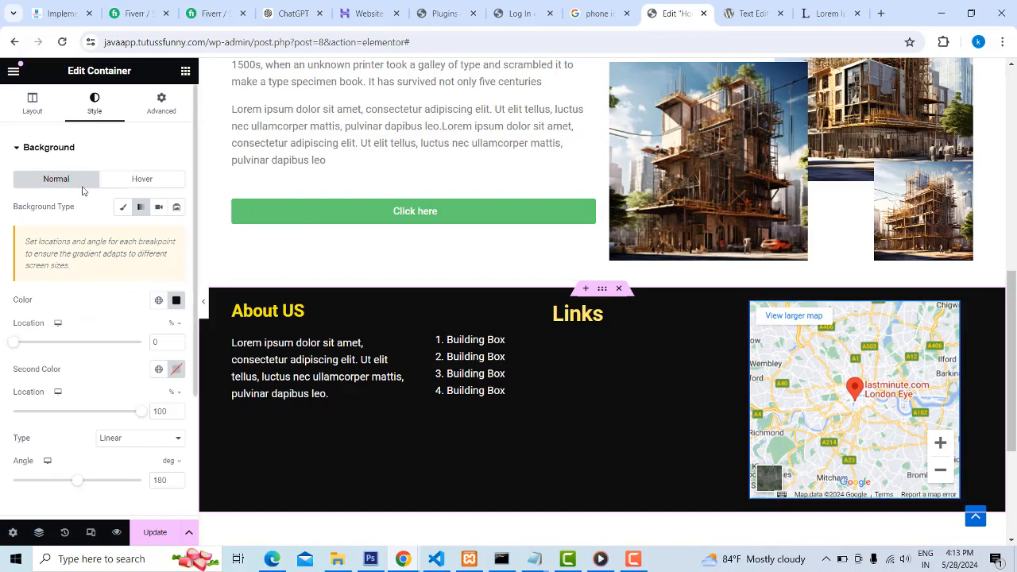
{"action": "left_click", "coordinate": [156, 108]}
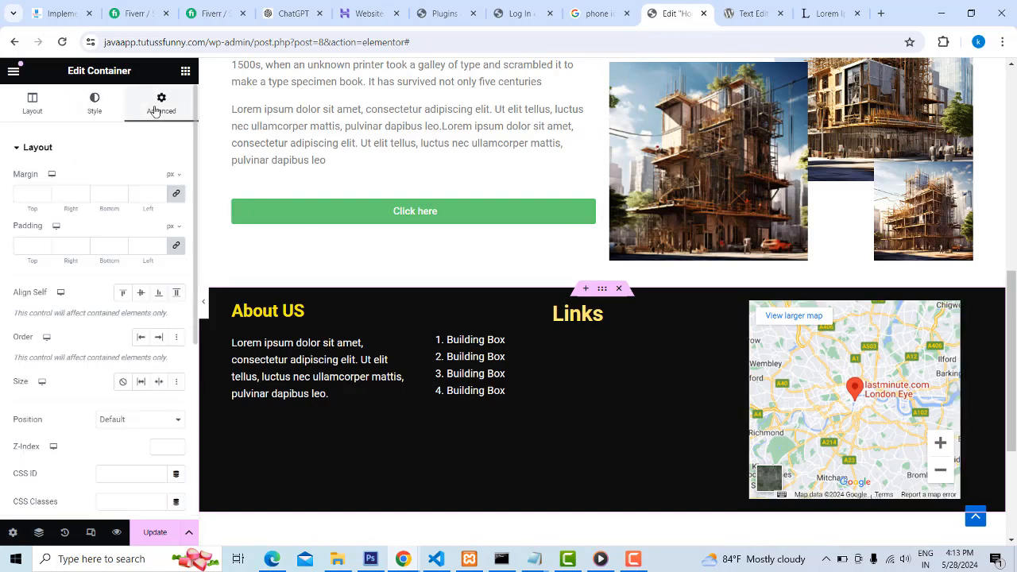
{"action": "left_click", "coordinate": [32, 106]}
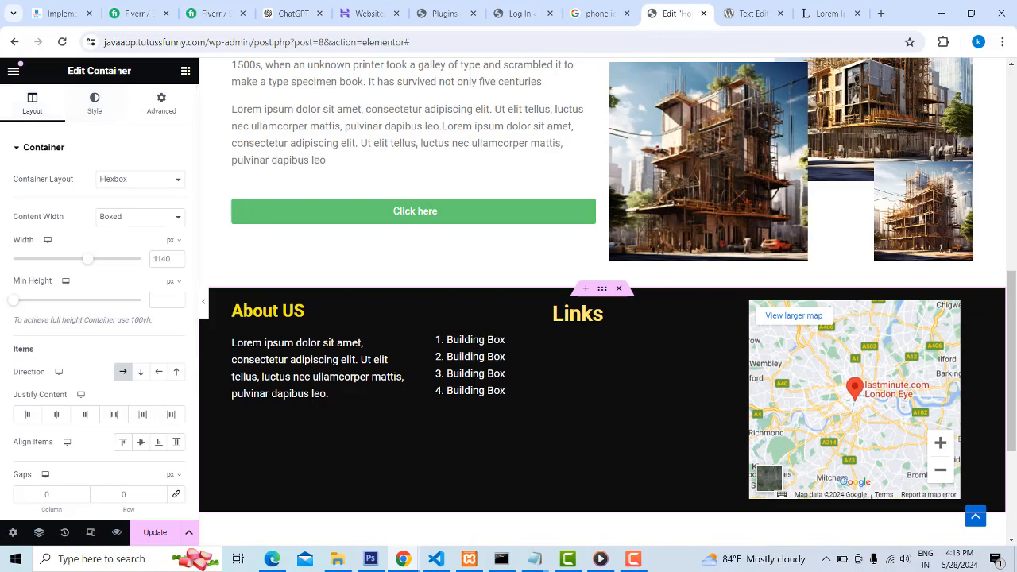
{"action": "left_click", "coordinate": [13, 70]}
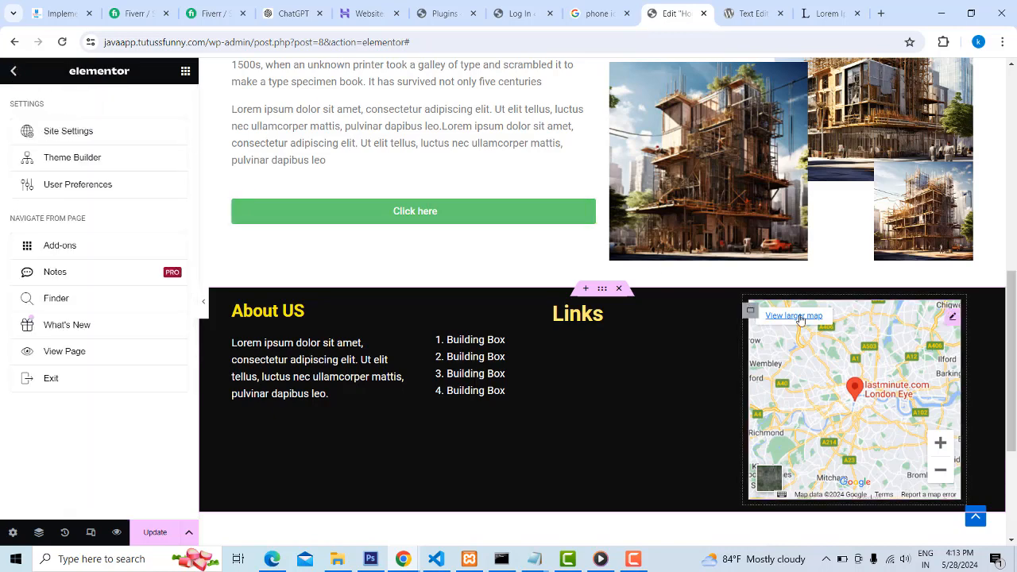
{"action": "left_click", "coordinate": [748, 312]}
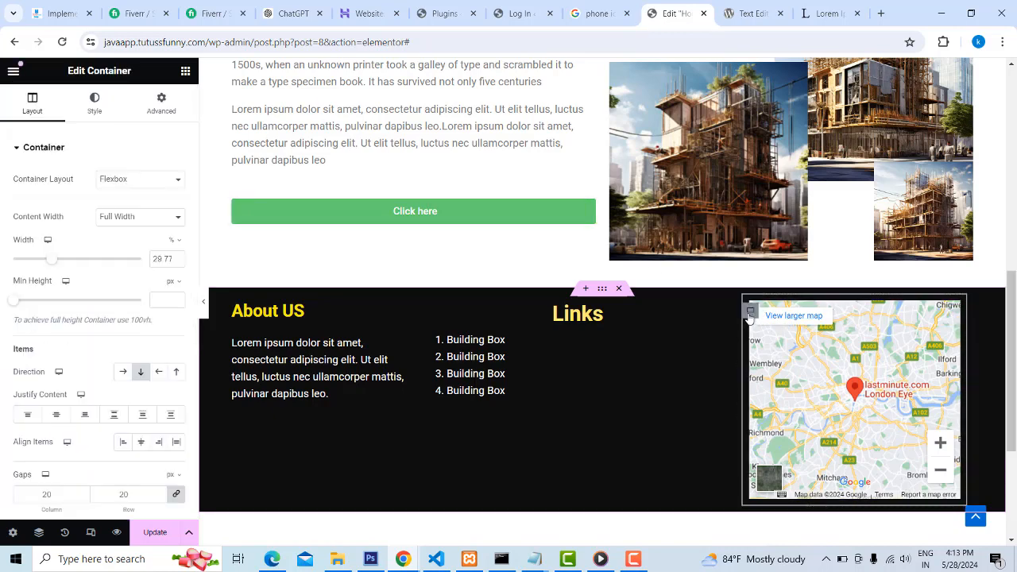
{"action": "left_click", "coordinate": [567, 383]}
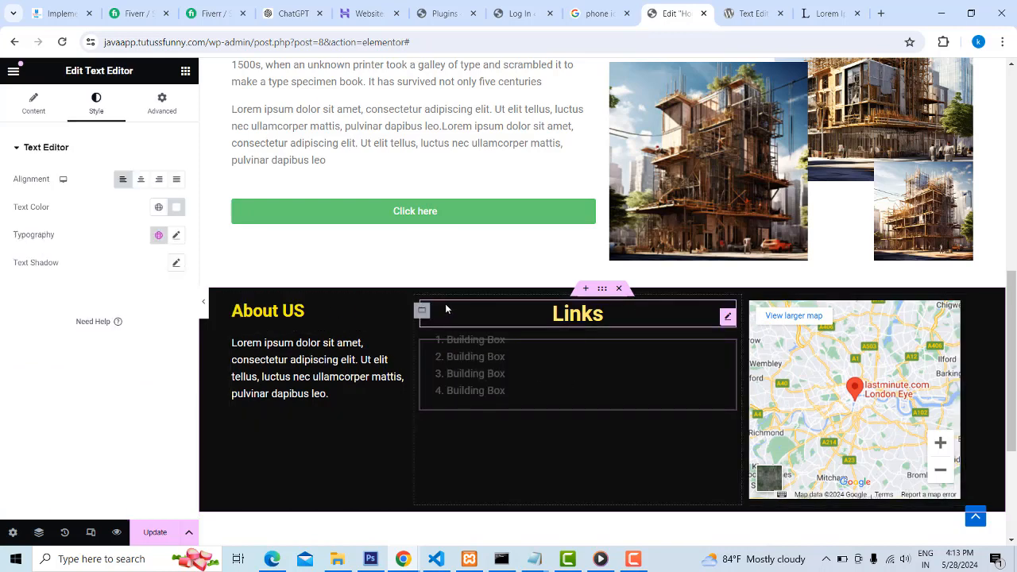
{"action": "left_click", "coordinate": [422, 313]}
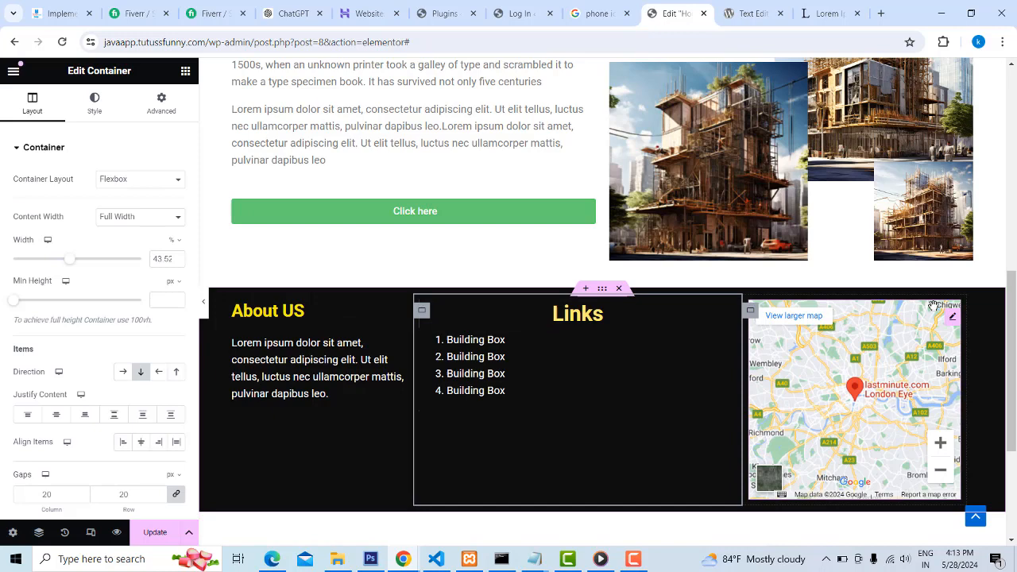
{"action": "left_click", "coordinate": [750, 312]}
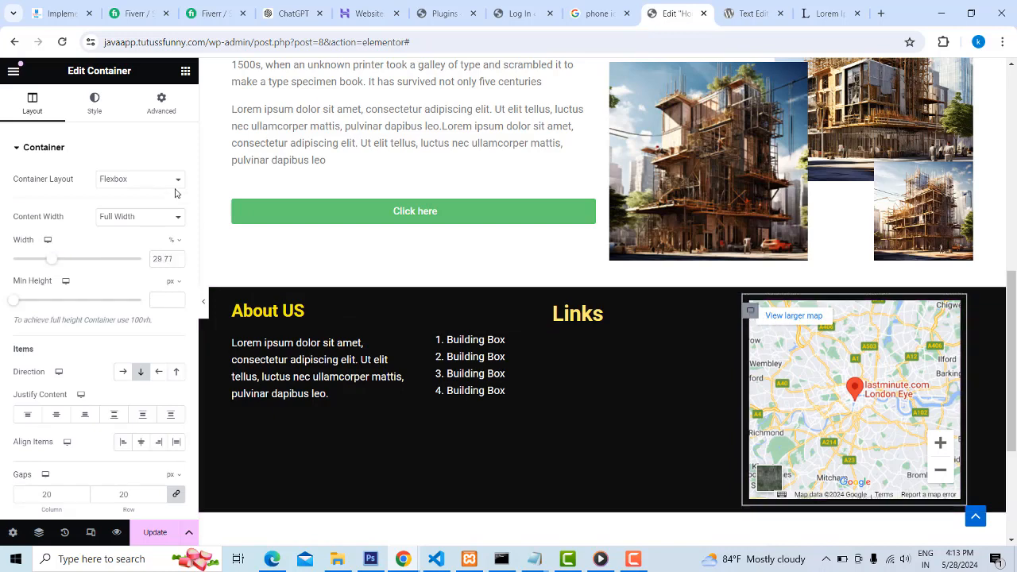
{"action": "left_click", "coordinate": [169, 108]}
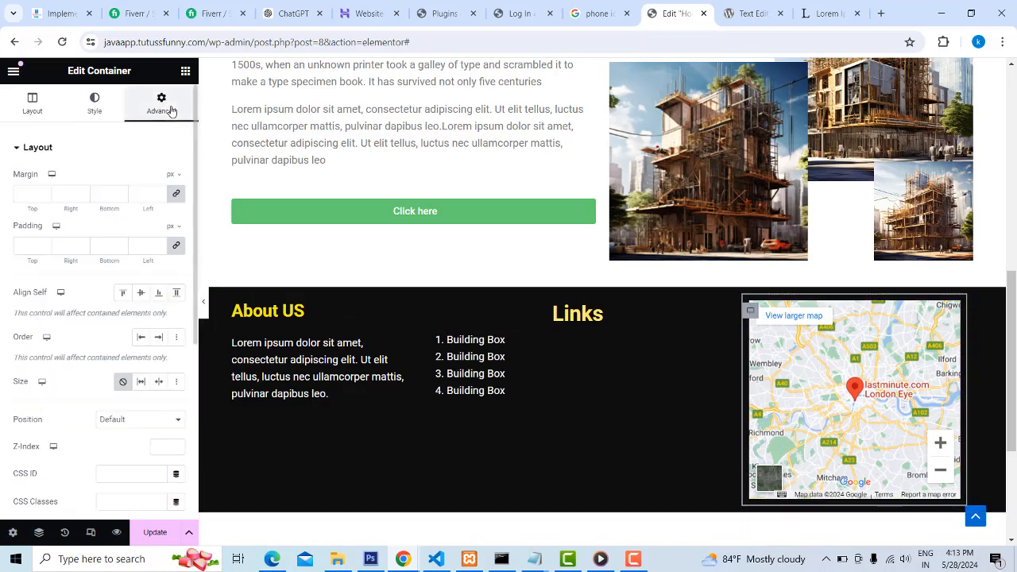
{"action": "left_click", "coordinate": [94, 107]}
{"action": "left_click", "coordinate": [35, 104]}
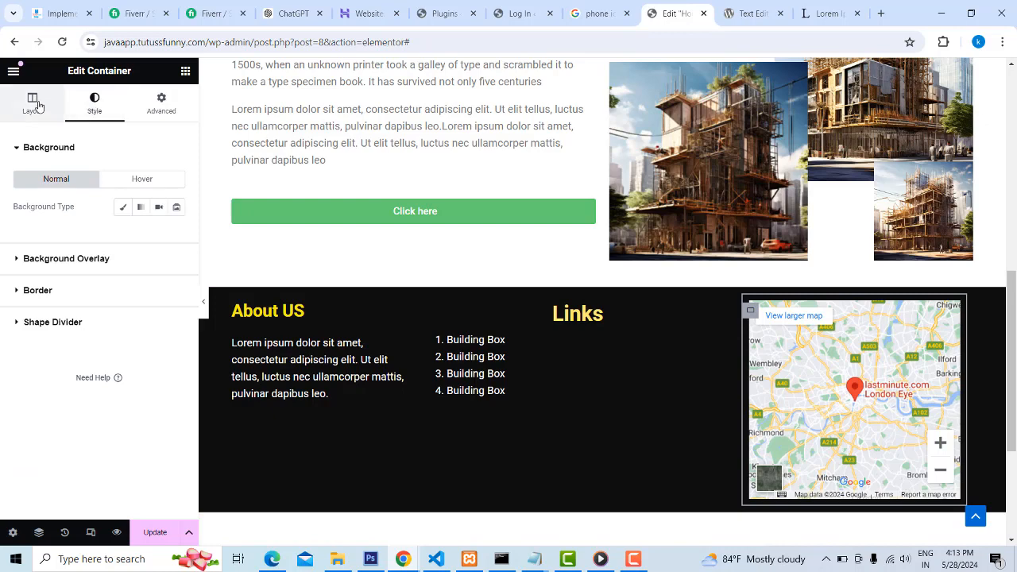
{"action": "scroll", "coordinate": [109, 184], "scroll_direction": "up", "scroll_amount": 2}
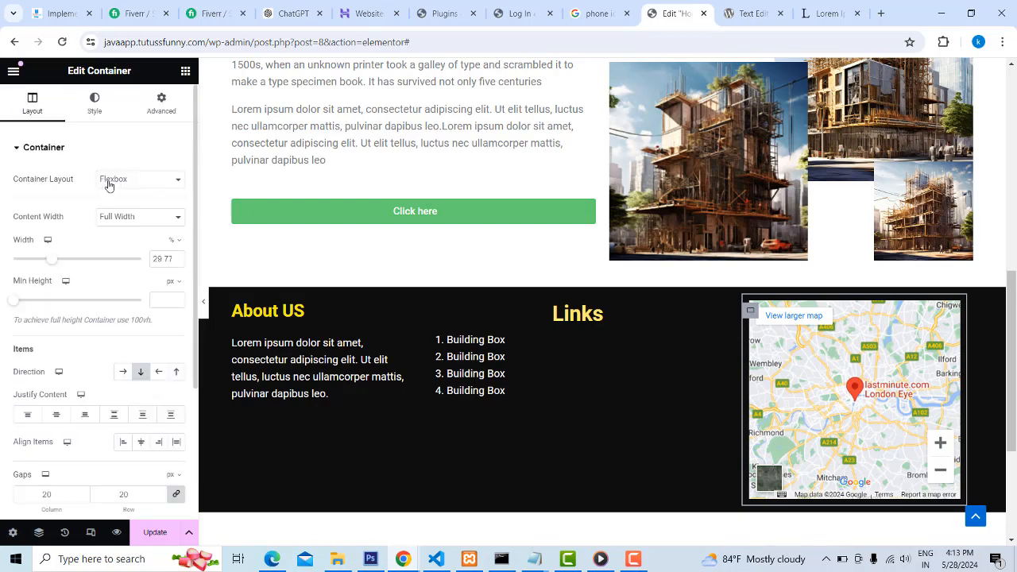
{"action": "left_click", "coordinate": [166, 111]}
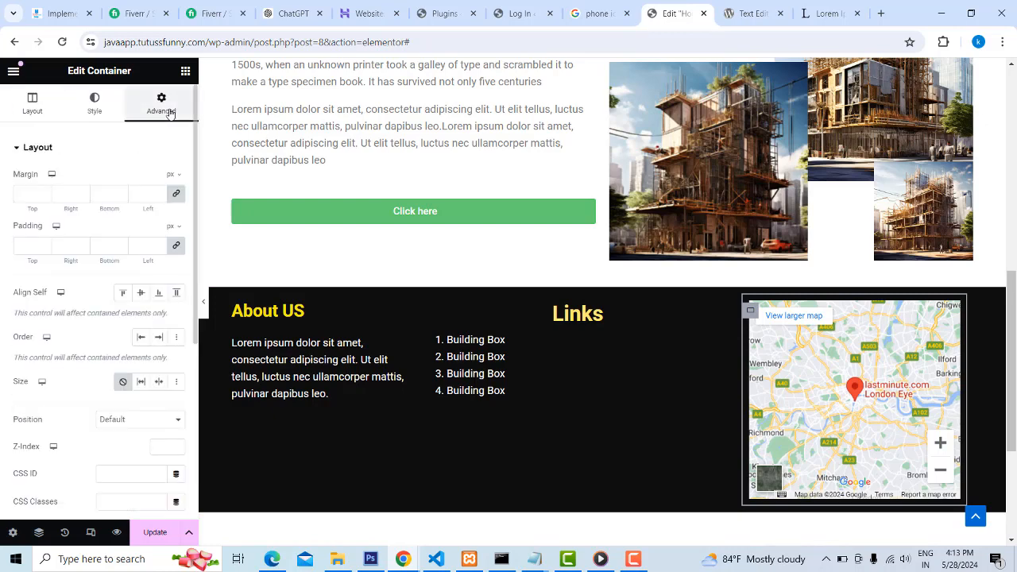
Set the footer map's zoom level to 13, keeping the London Eye location
{"action": "left_click", "coordinate": [953, 321]}
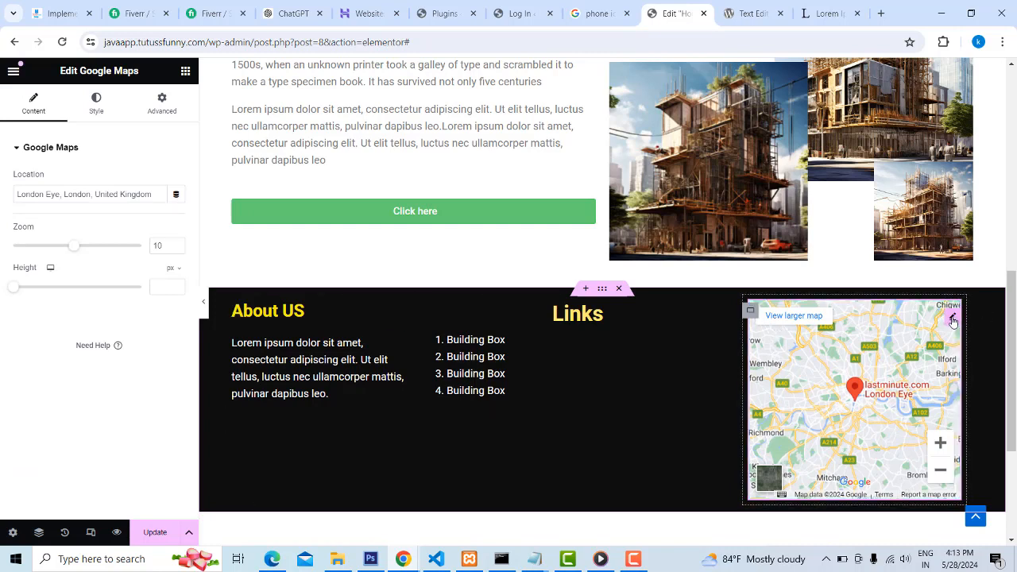
{"action": "triple_click", "coordinate": [61, 194]}
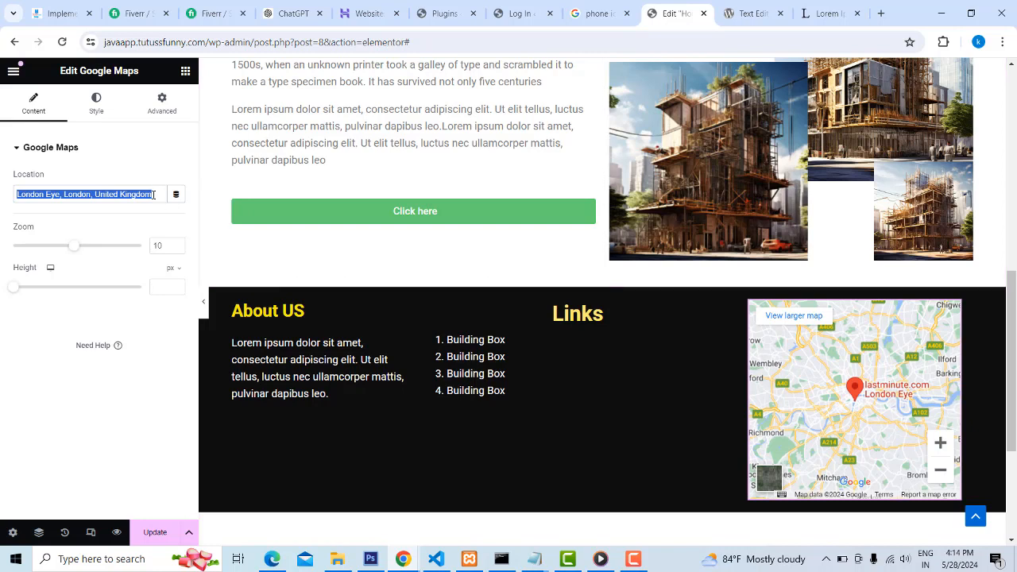
{"action": "left_click_drag", "start_coordinate": [156, 194], "coordinate": [1, 177]}
{"action": "left_click", "coordinate": [85, 194]}
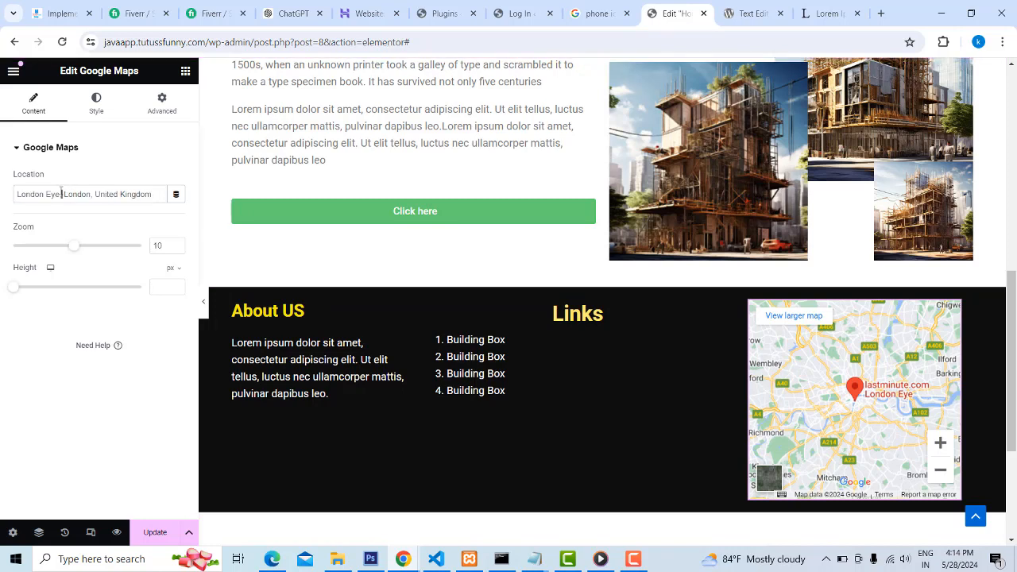
{"action": "left_click_drag", "start_coordinate": [61, 191], "coordinate": [6, 188]}
{"action": "left_click", "coordinate": [78, 194]}
{"action": "left_click_drag", "start_coordinate": [164, 194], "coordinate": [3, 185]}
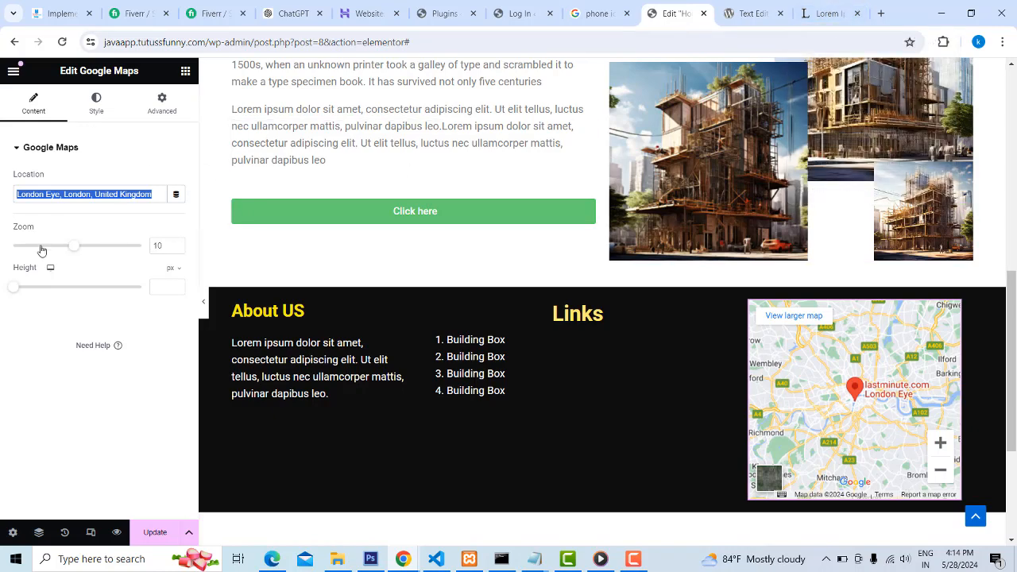
{"action": "left_click_drag", "start_coordinate": [75, 250], "coordinate": [95, 248]}
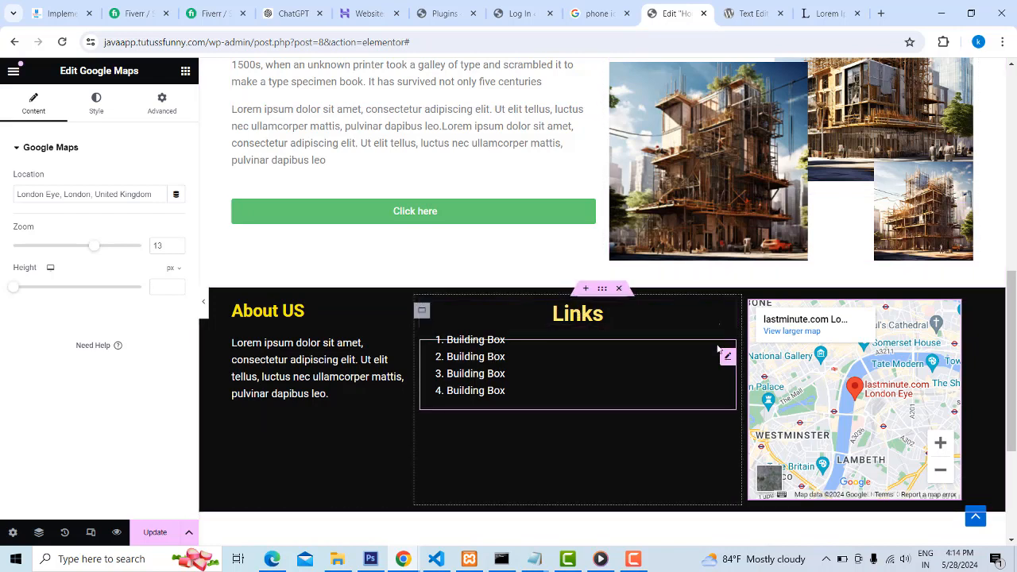
Try center alignment again on the numbered "Building Box" list and restore its left alignment
{"action": "left_click", "coordinate": [728, 356]}
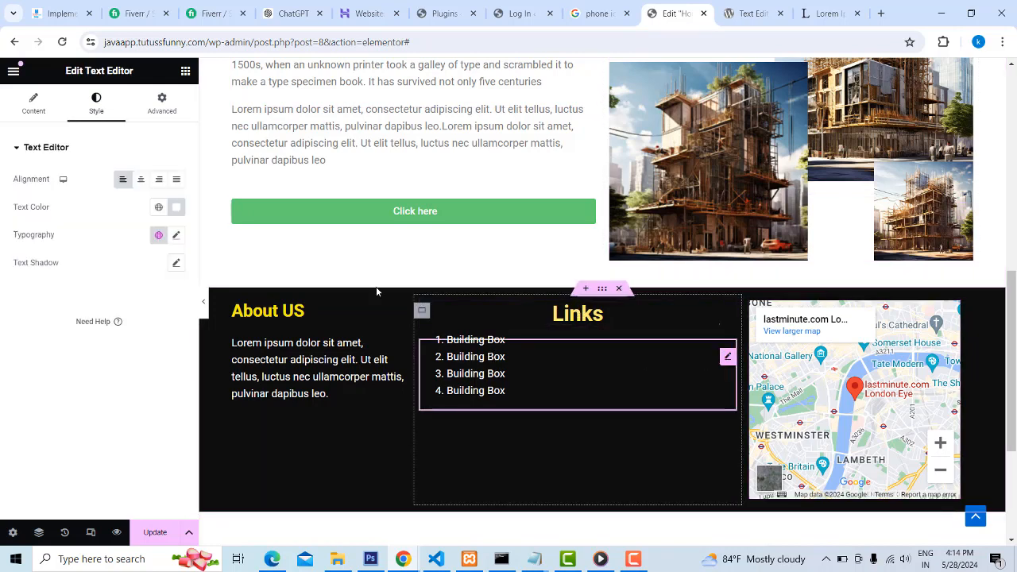
{"action": "left_click", "coordinate": [139, 180]}
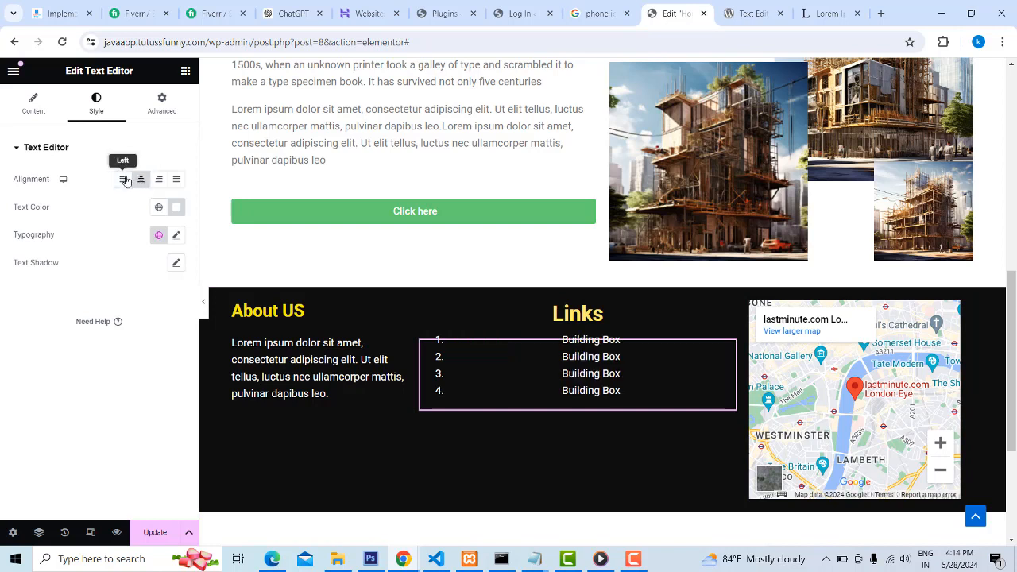
{"action": "left_click", "coordinate": [122, 180]}
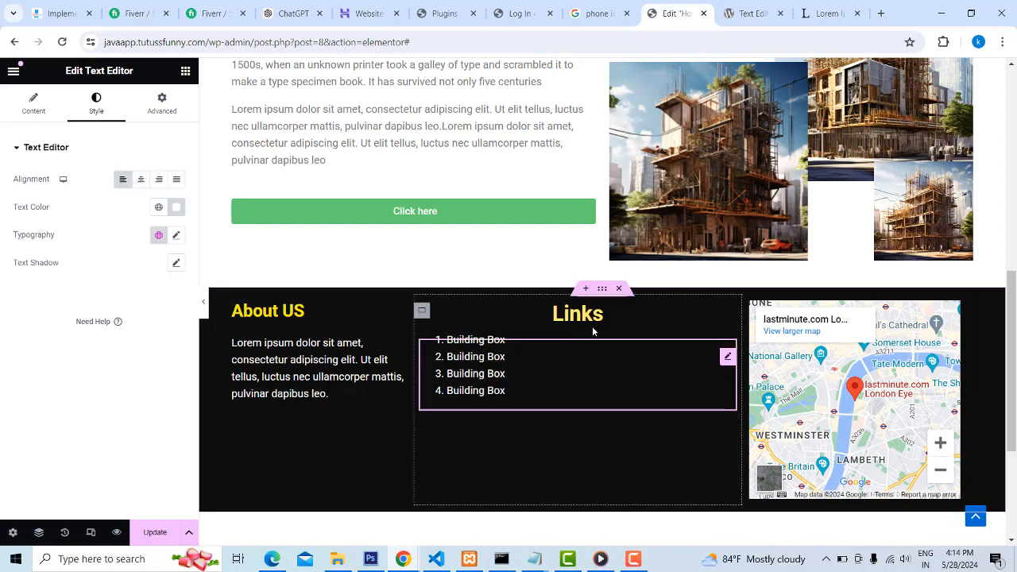
Align the "Links" heading to the left so it lines up with the list below it
{"action": "left_click", "coordinate": [727, 315]}
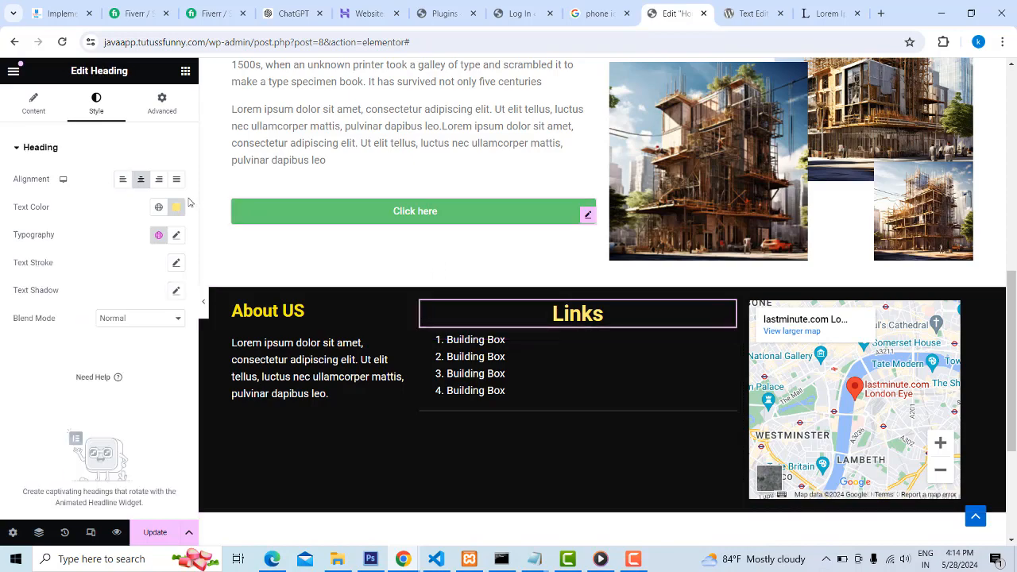
{"action": "left_click", "coordinate": [123, 179]}
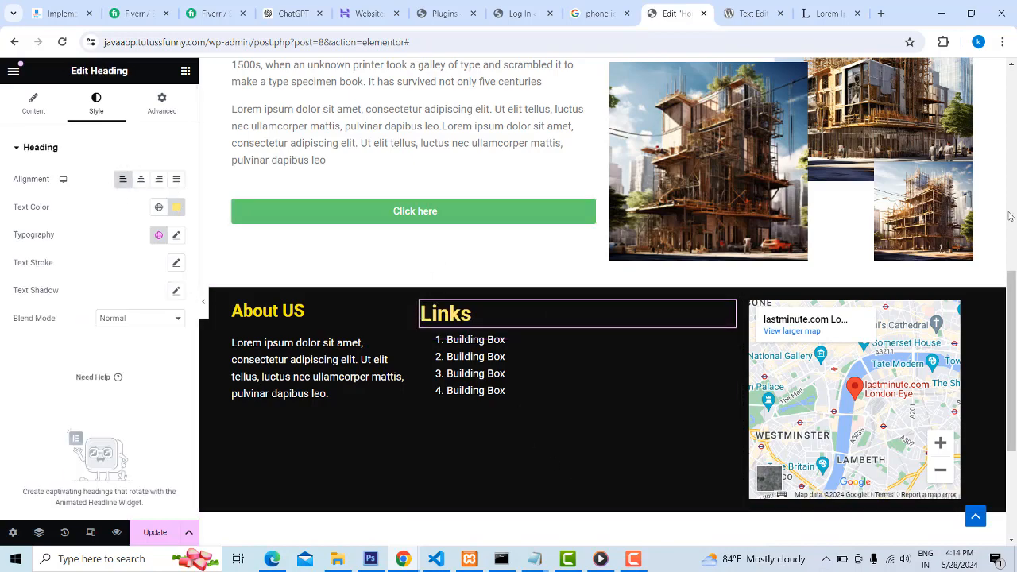
{"action": "scroll", "coordinate": [794, 238], "scroll_direction": "up", "scroll_amount": 2}
{"action": "scroll", "coordinate": [691, 346], "scroll_direction": "down", "scroll_amount": 3}
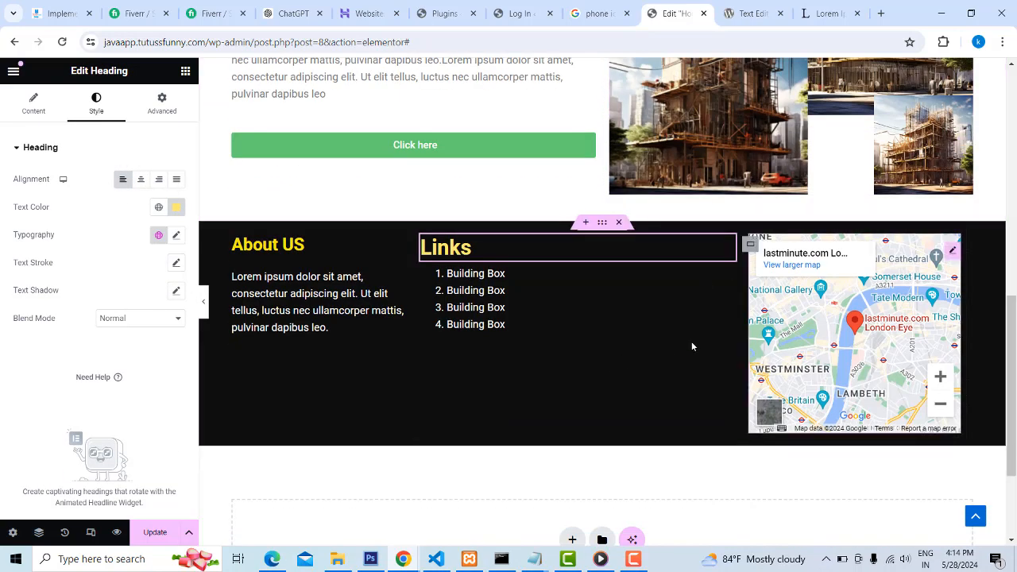
Look over the finished footer and update the Home page to publish the changes
{"action": "scroll", "coordinate": [833, 340], "scroll_direction": "down", "scroll_amount": 2}
{"action": "scroll", "coordinate": [555, 309], "scroll_direction": "up", "scroll_amount": 1}
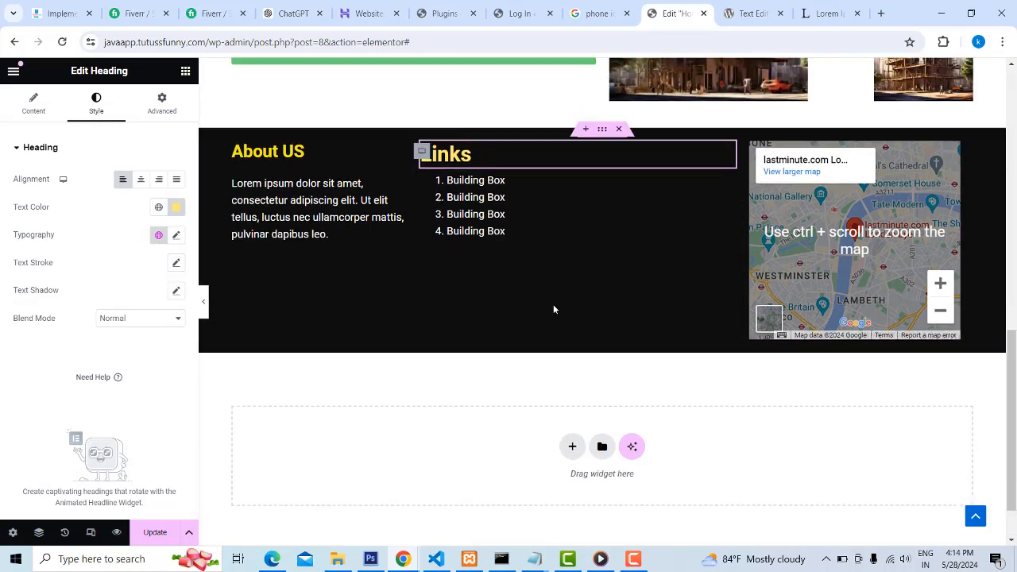
{"action": "scroll", "coordinate": [622, 325], "scroll_direction": "down", "scroll_amount": 1}
{"action": "scroll", "coordinate": [627, 327], "scroll_direction": "up", "scroll_amount": 3}
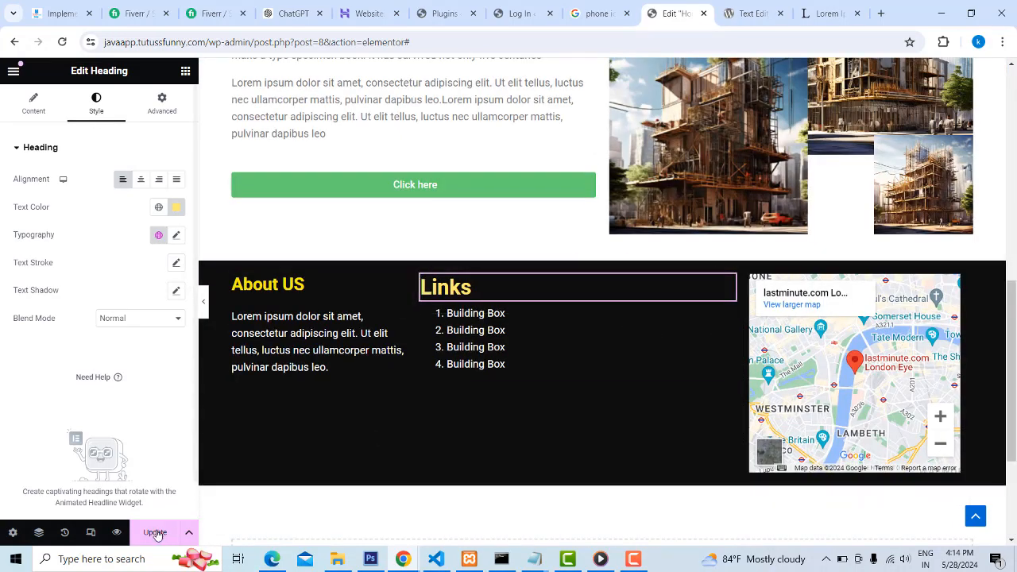
{"action": "left_click", "coordinate": [156, 533]}
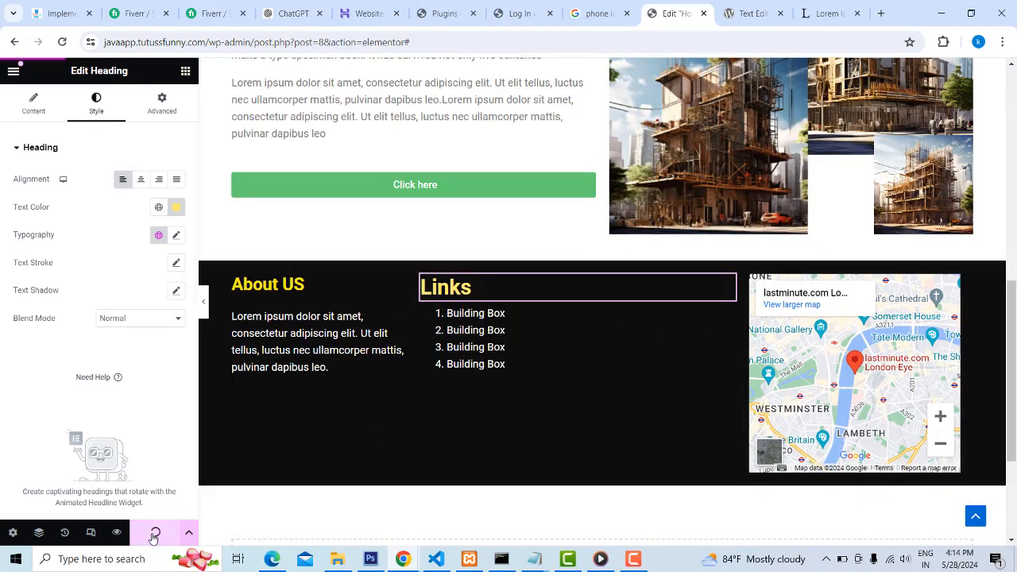
Reload the live Next Build site in Microsoft Edge and check how the published footer looks
{"action": "left_click", "coordinate": [272, 558]}
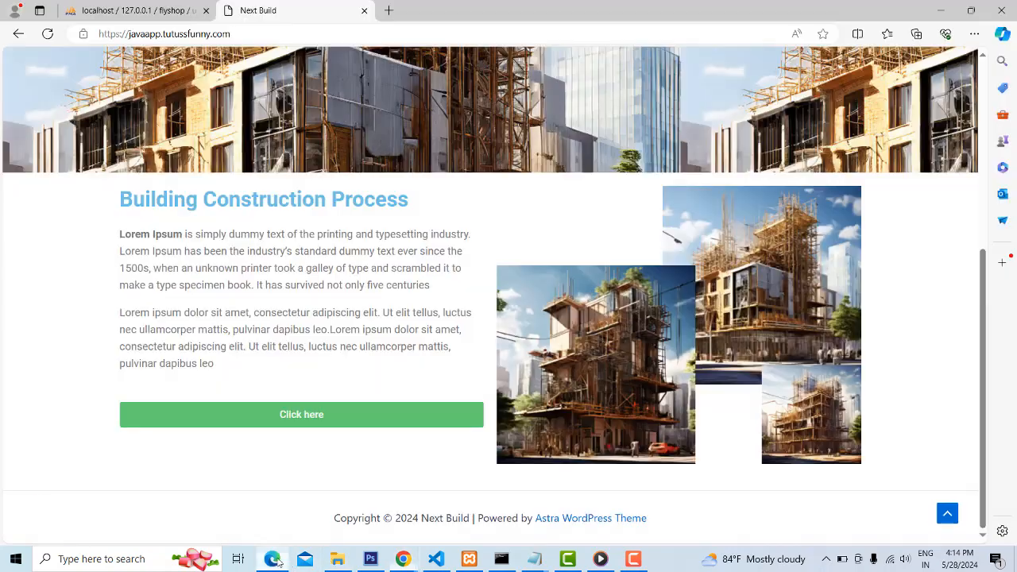
{"action": "left_click", "coordinate": [49, 34]}
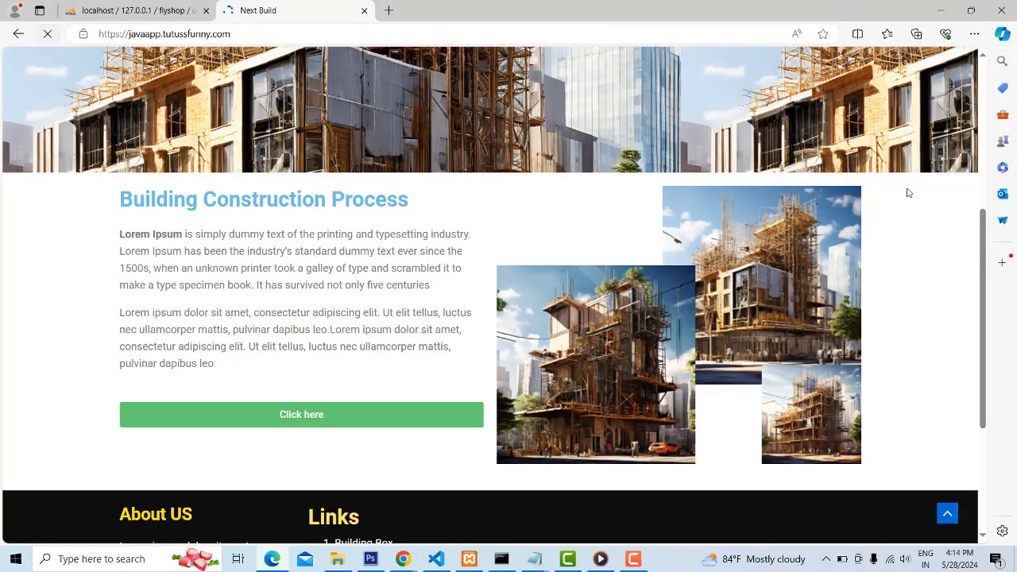
{"action": "scroll", "coordinate": [905, 193], "scroll_direction": "down", "scroll_amount": 3}
{"action": "scroll", "coordinate": [904, 209], "scroll_direction": "down", "scroll_amount": 1}
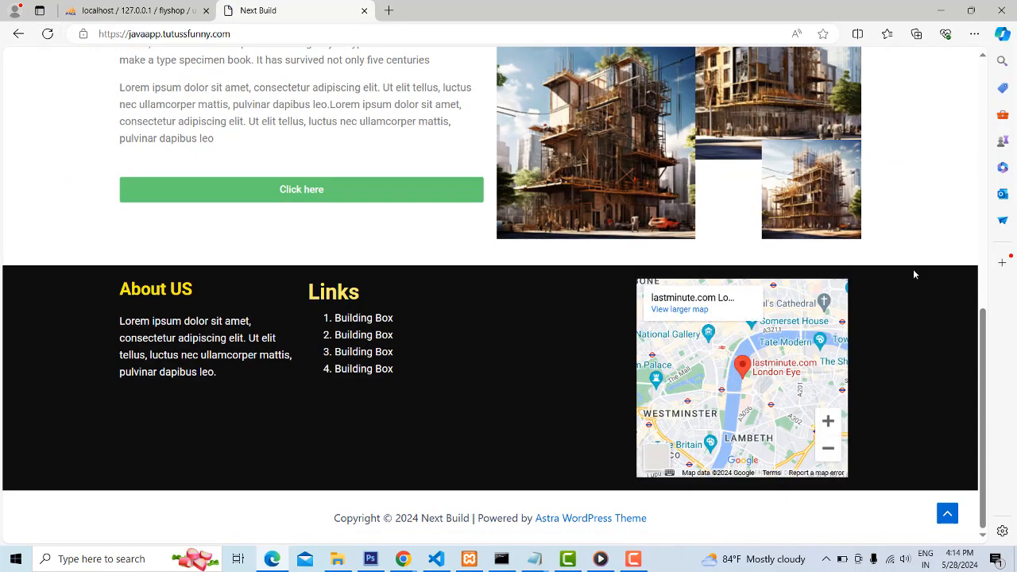
{"action": "scroll", "coordinate": [914, 272], "scroll_direction": "up", "scroll_amount": 2}
{"action": "scroll", "coordinate": [914, 273], "scroll_direction": "up", "scroll_amount": 5}
{"action": "scroll", "coordinate": [924, 270], "scroll_direction": "down", "scroll_amount": 7}
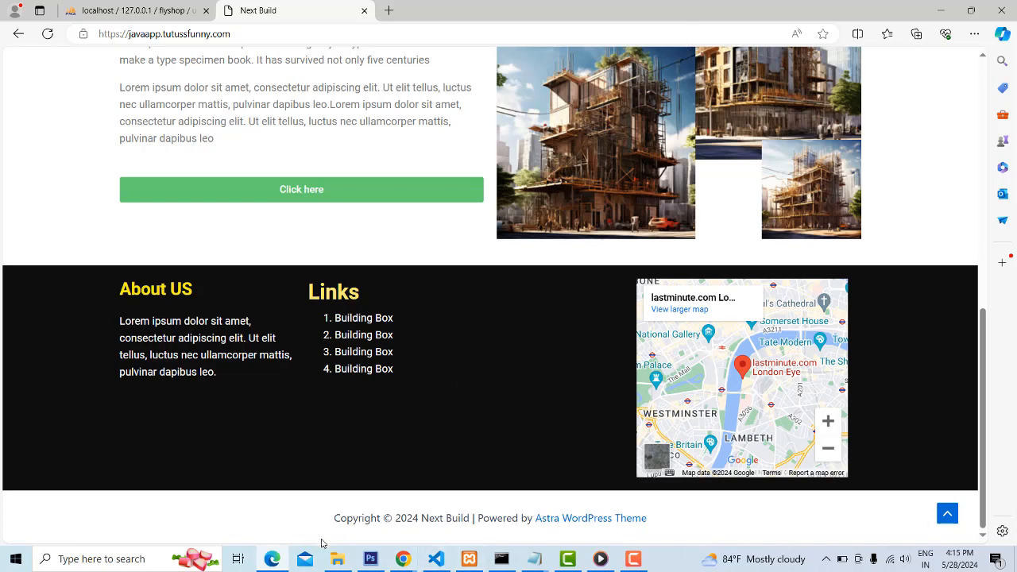
Compare with the copyright bar on the reference Next Build page in the incognito Chrome window, and return to the Elementor editor
{"action": "mouse_move", "coordinate": [278, 563]}
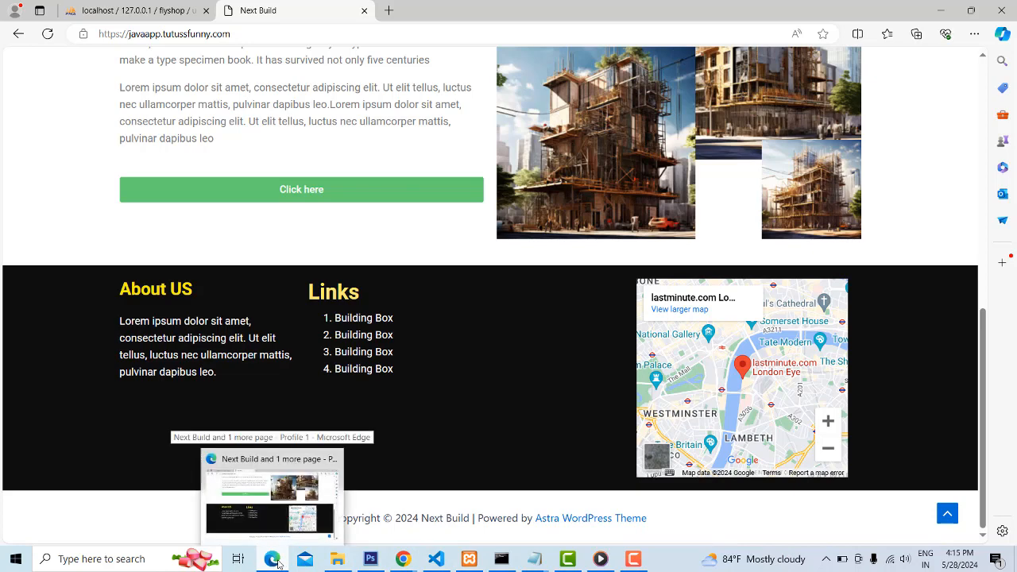
{"action": "mouse_move", "coordinate": [402, 561]}
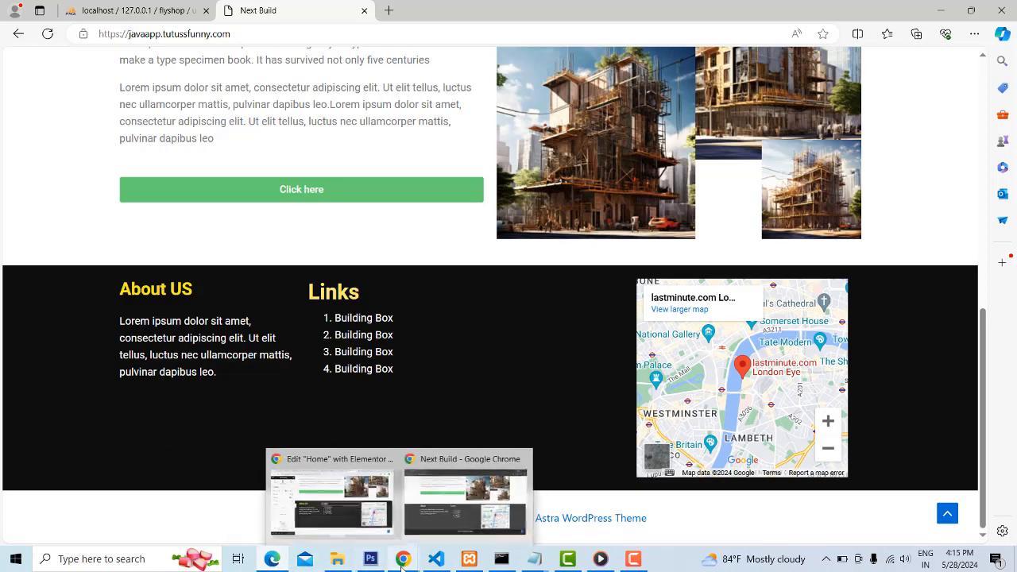
{"action": "left_click", "coordinate": [410, 495]}
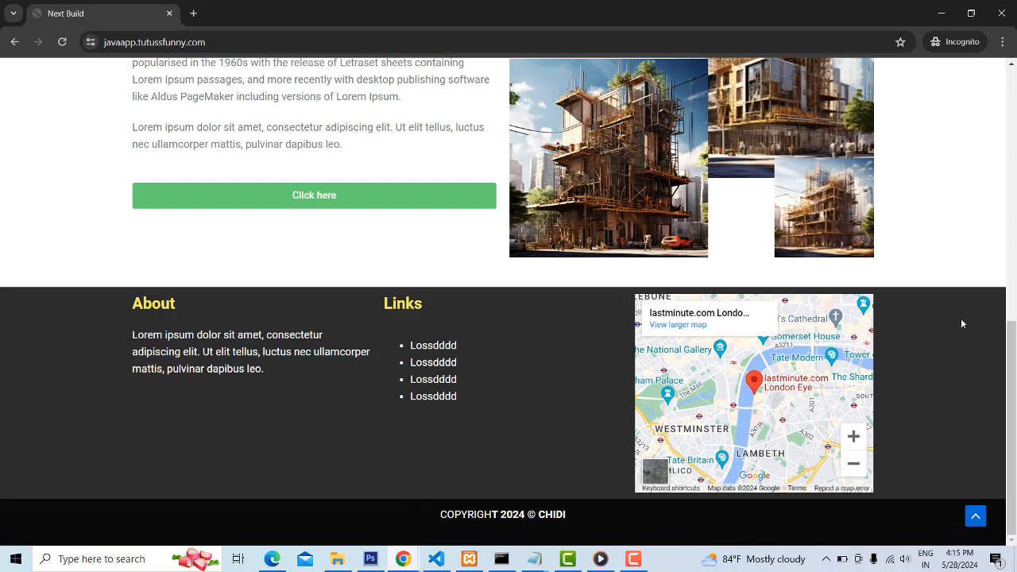
{"action": "left_click", "coordinate": [942, 12]}
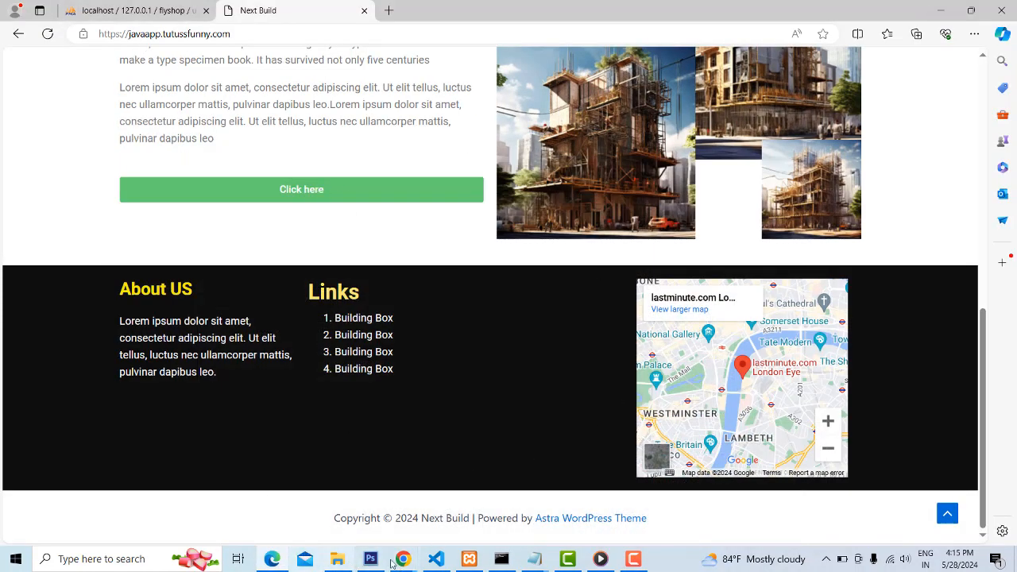
{"action": "mouse_move", "coordinate": [288, 561]}
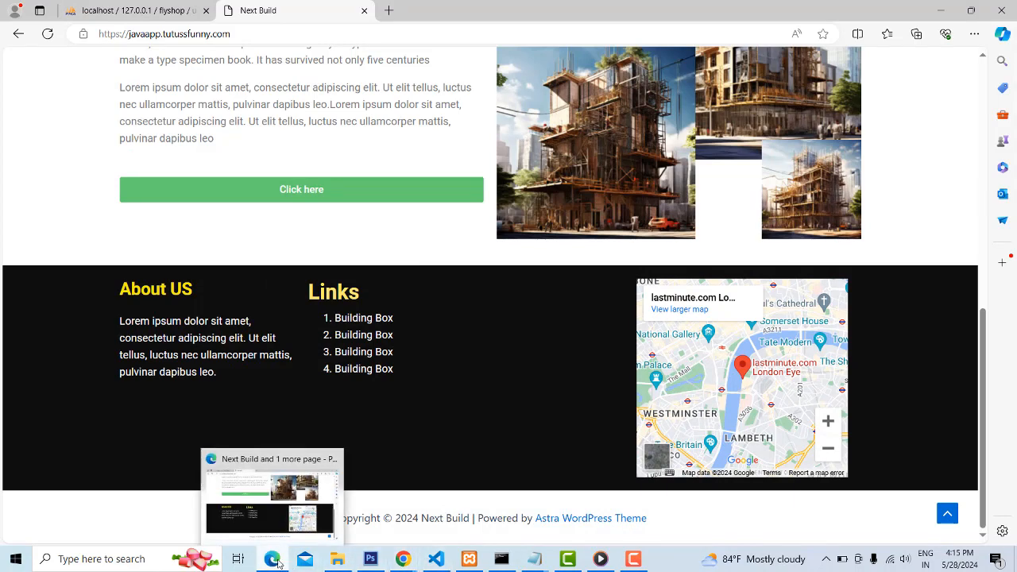
{"action": "mouse_move", "coordinate": [412, 562]}
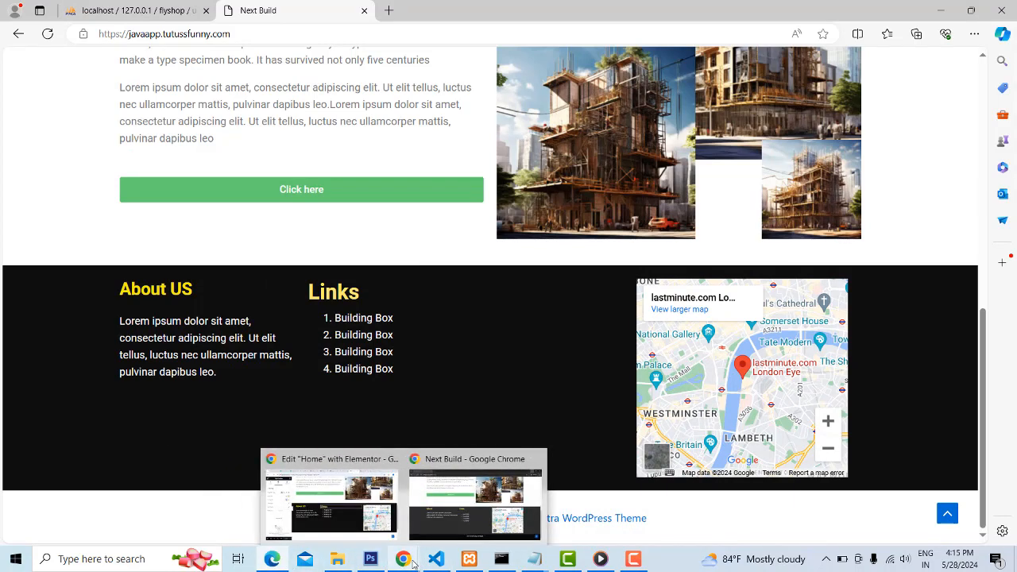
{"action": "left_click", "coordinate": [331, 500]}
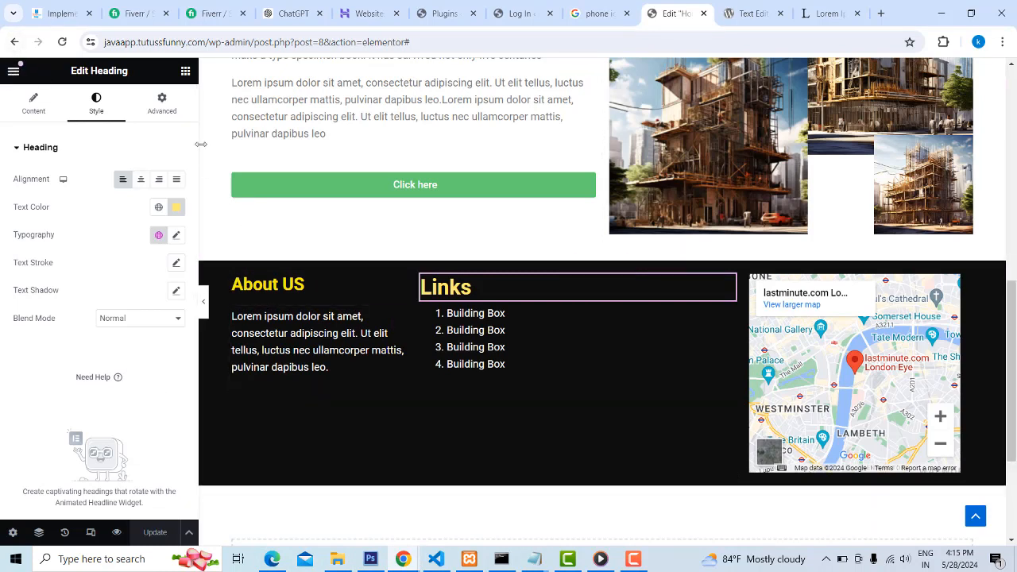
Add a new Flexbox container with a single-column downward structure below the footer
{"action": "left_click", "coordinate": [184, 70]}
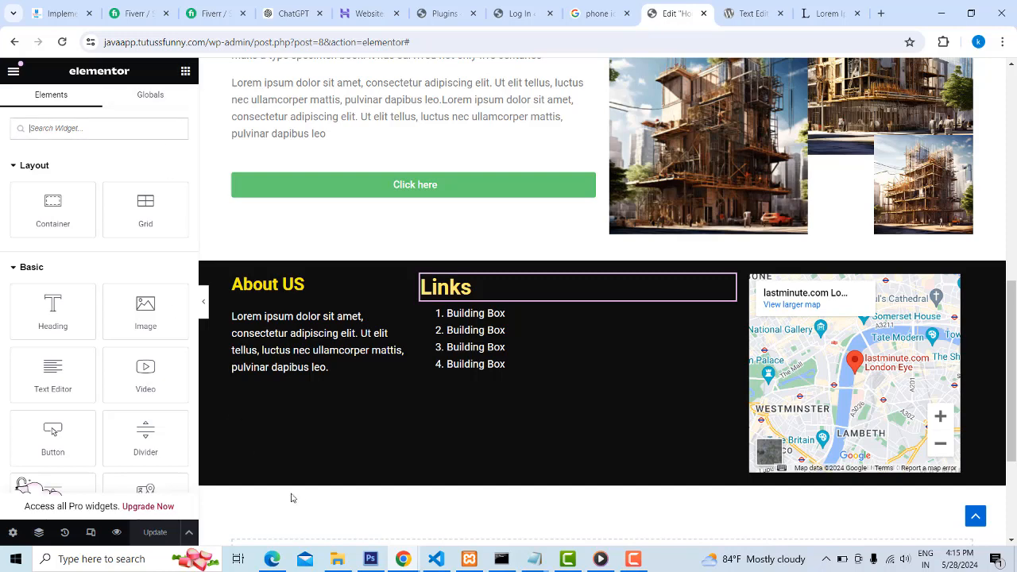
{"action": "scroll", "coordinate": [552, 535], "scroll_direction": "down", "scroll_amount": 2}
{"action": "left_click", "coordinate": [572, 446]}
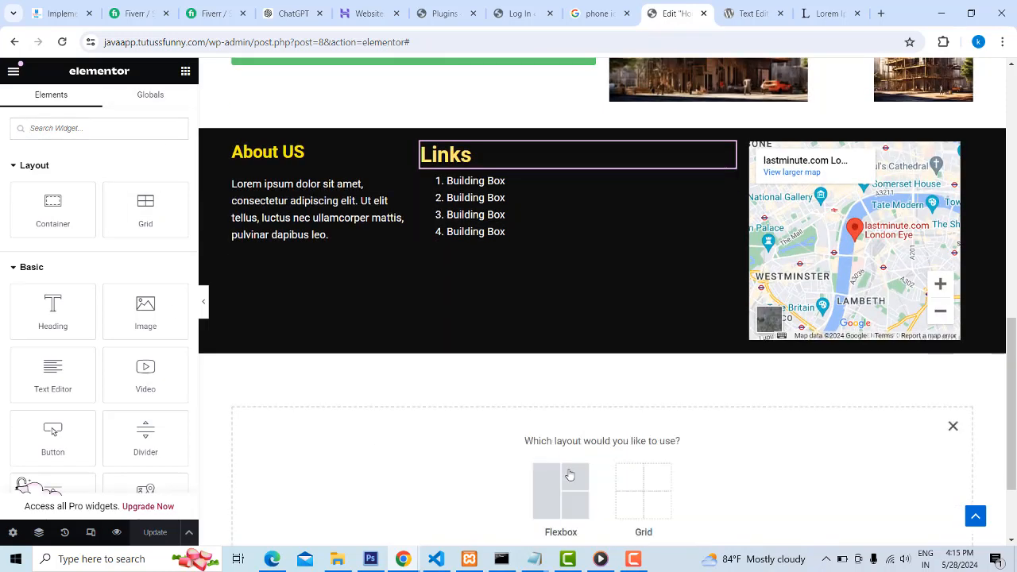
{"action": "left_click", "coordinate": [560, 492]}
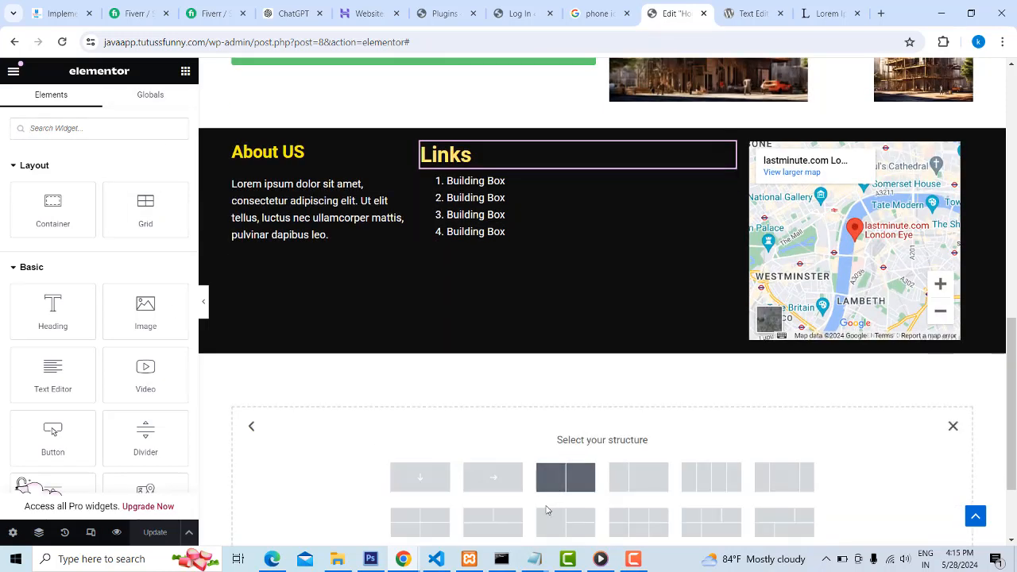
{"action": "left_click", "coordinate": [423, 478]}
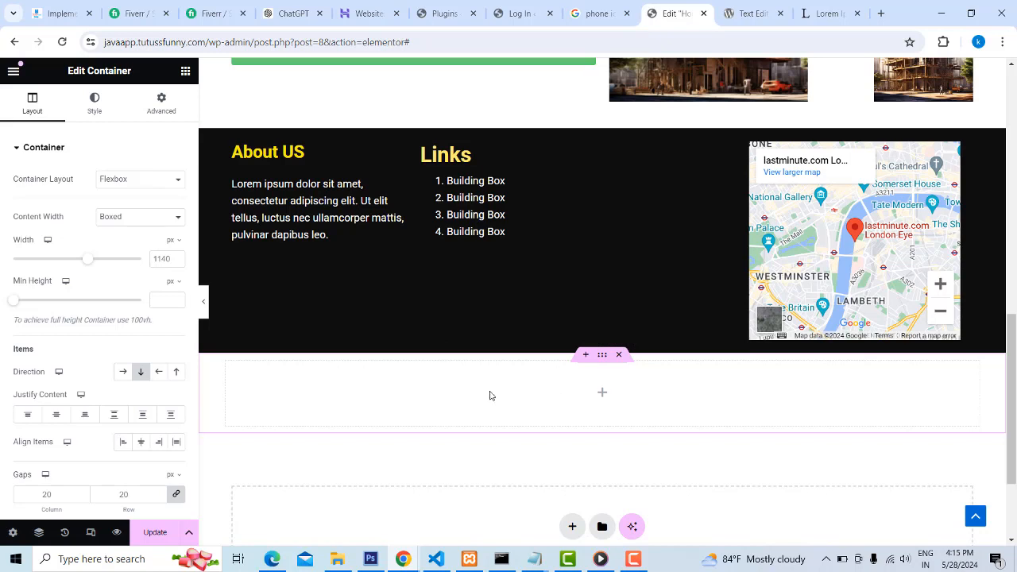
Give the new container a gradient background with black as the first color and the second color cleared
{"action": "left_click", "coordinate": [96, 105]}
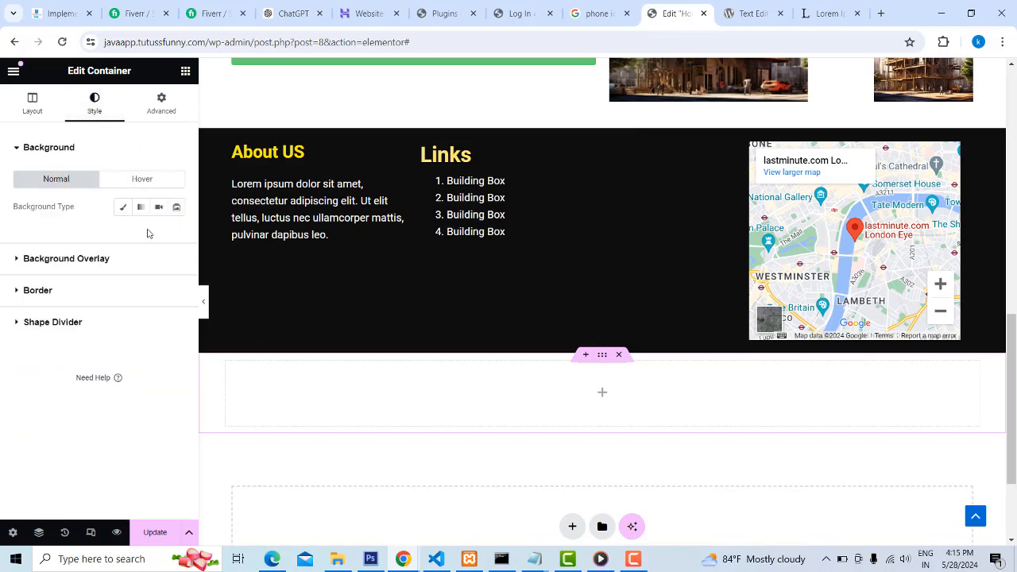
{"action": "left_click", "coordinate": [123, 207]}
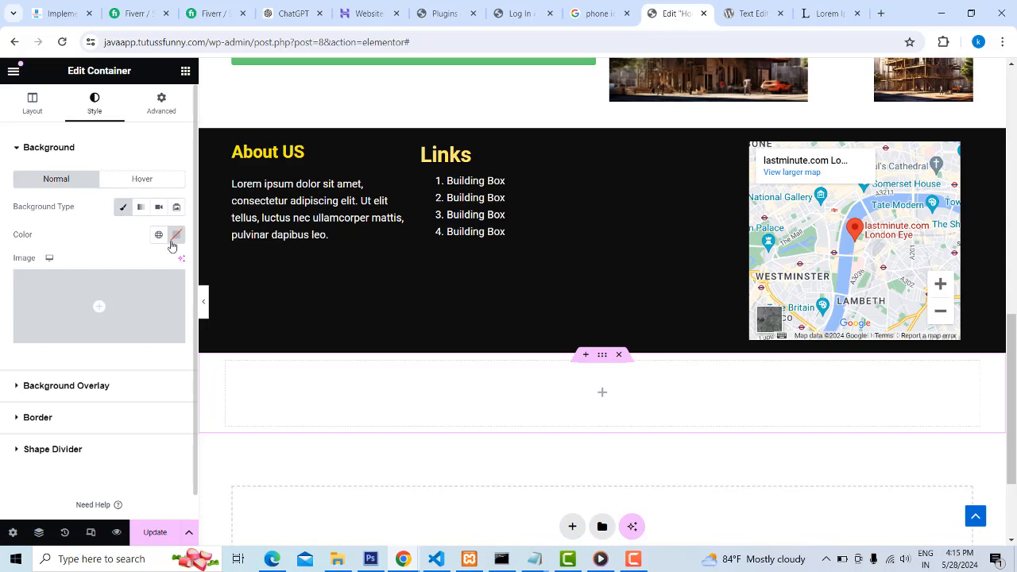
{"action": "left_click", "coordinate": [140, 208]}
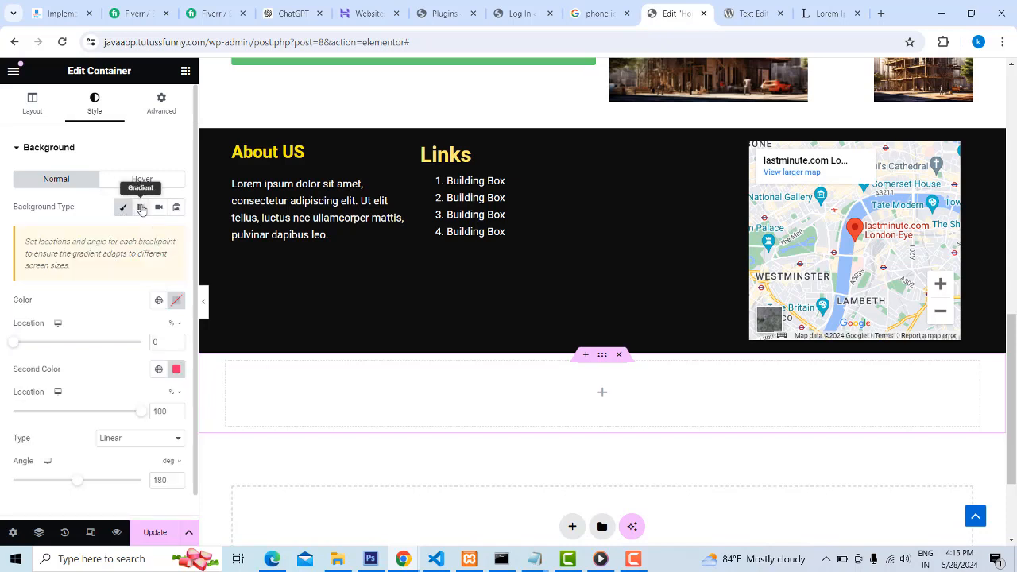
{"action": "left_click", "coordinate": [176, 373]}
{"action": "left_click_drag", "start_coordinate": [170, 268], "coordinate": [91, 297]}
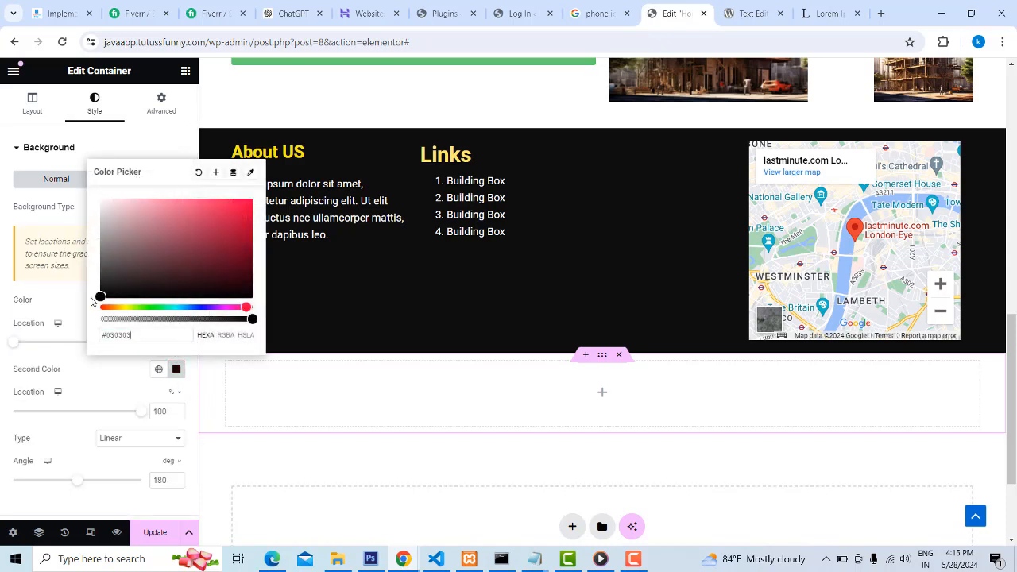
{"action": "left_click", "coordinate": [199, 172]}
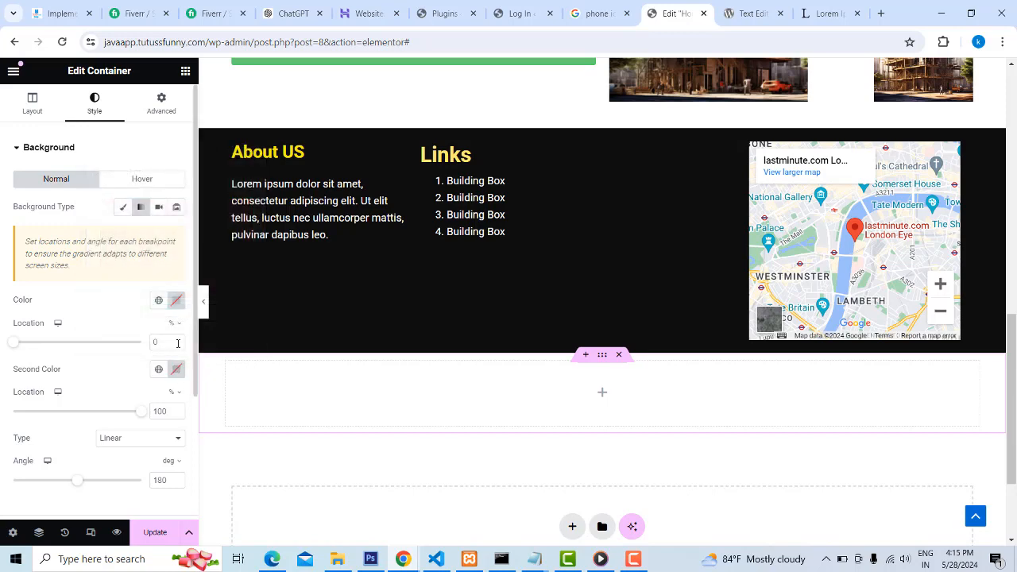
{"action": "left_click", "coordinate": [176, 300]}
{"action": "left_click_drag", "start_coordinate": [148, 414], "coordinate": [66, 461]}
{"action": "left_click", "coordinate": [397, 461]}
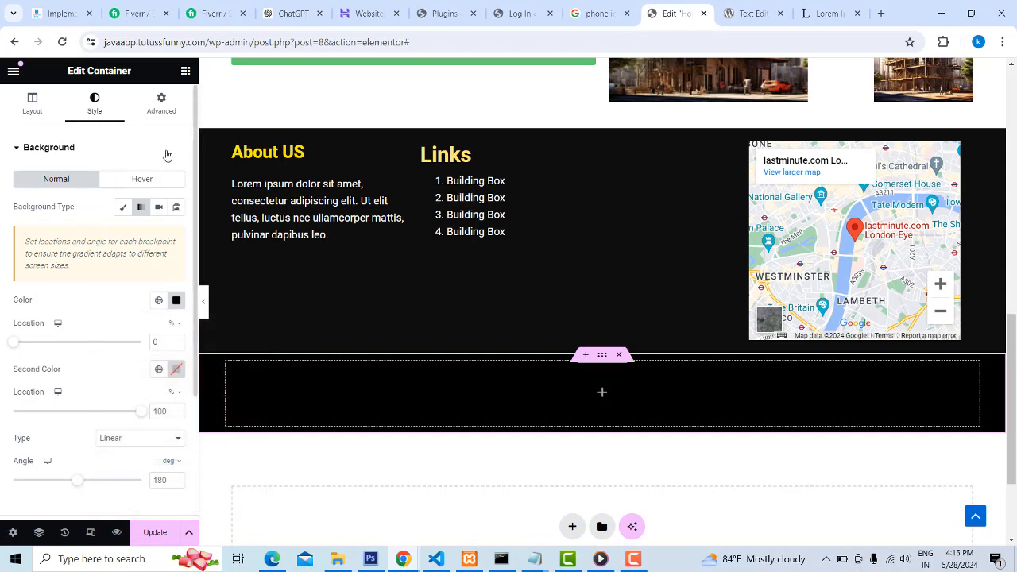
Insert a Text Editor widget with placeholder text into the black container
{"action": "left_click", "coordinate": [185, 70]}
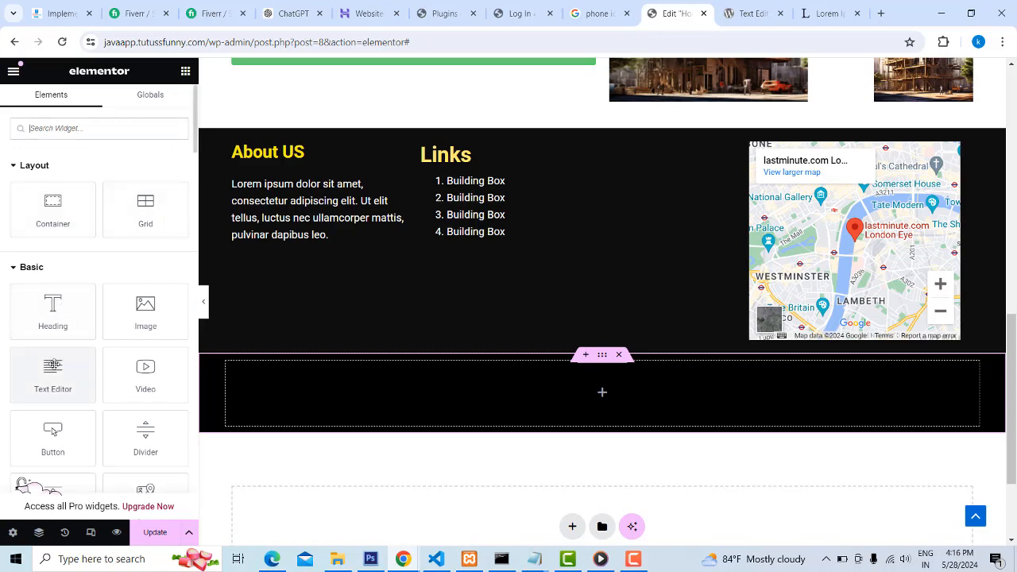
{"action": "left_click_drag", "start_coordinate": [53, 366], "coordinate": [605, 392]}
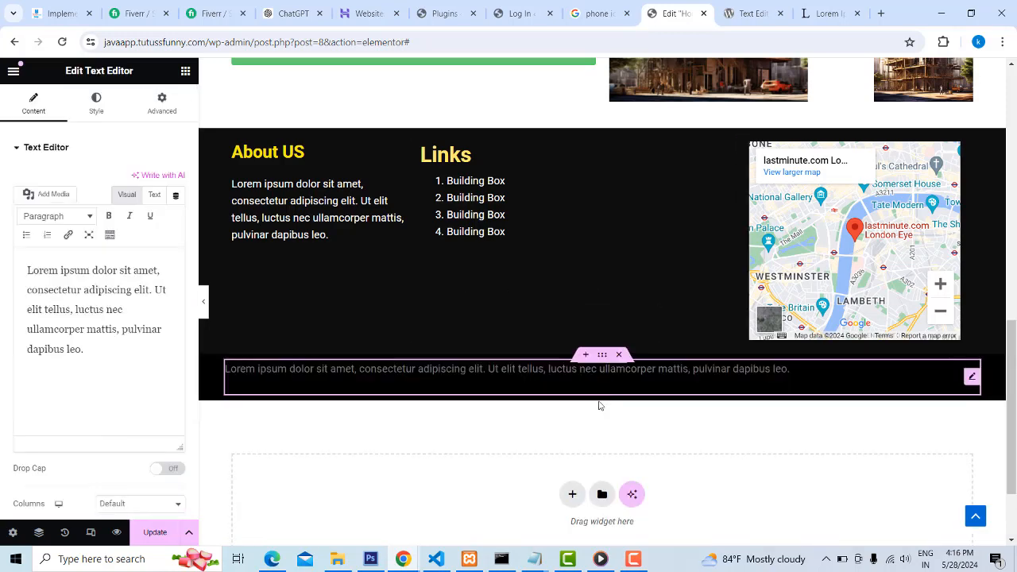
{"action": "triple_click", "coordinate": [461, 367]}
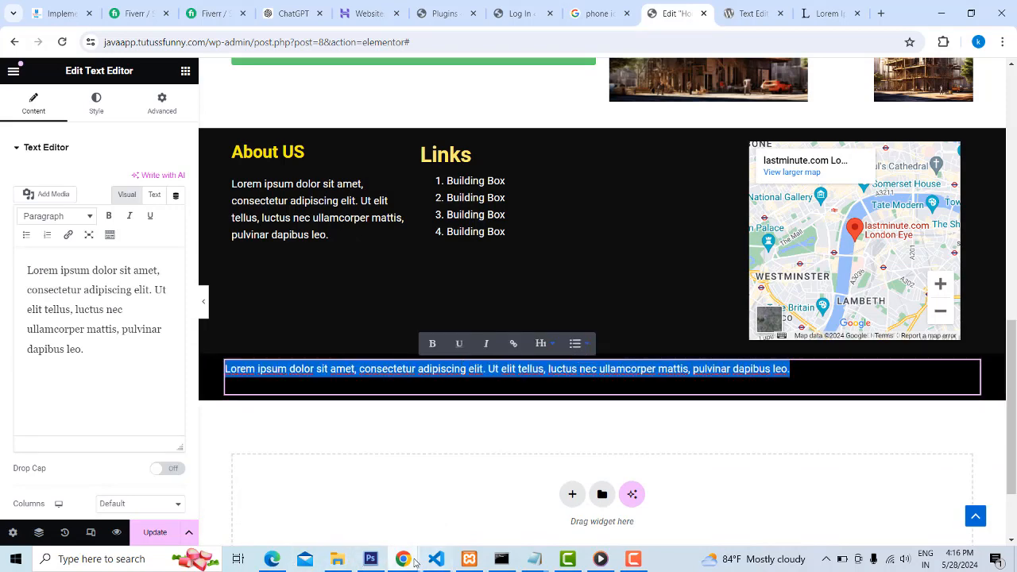
Copy the copyright line from the reference page and try pasting it over the placeholder directly on the canvas
{"action": "mouse_move", "coordinate": [406, 560]}
{"action": "left_click", "coordinate": [516, 506]}
{"action": "left_click_drag", "start_coordinate": [440, 514], "coordinate": [567, 514]}
{"action": "key", "text": "ctrl+c"}
{"action": "left_click", "coordinate": [941, 13]}
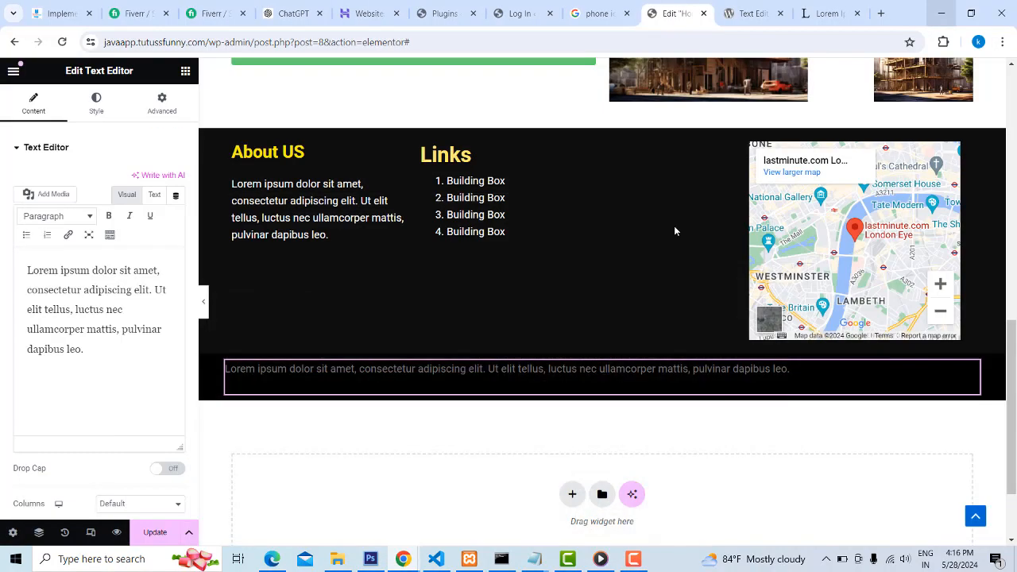
{"action": "triple_click", "coordinate": [467, 370]}
{"action": "key", "text": "ctrl+v"}
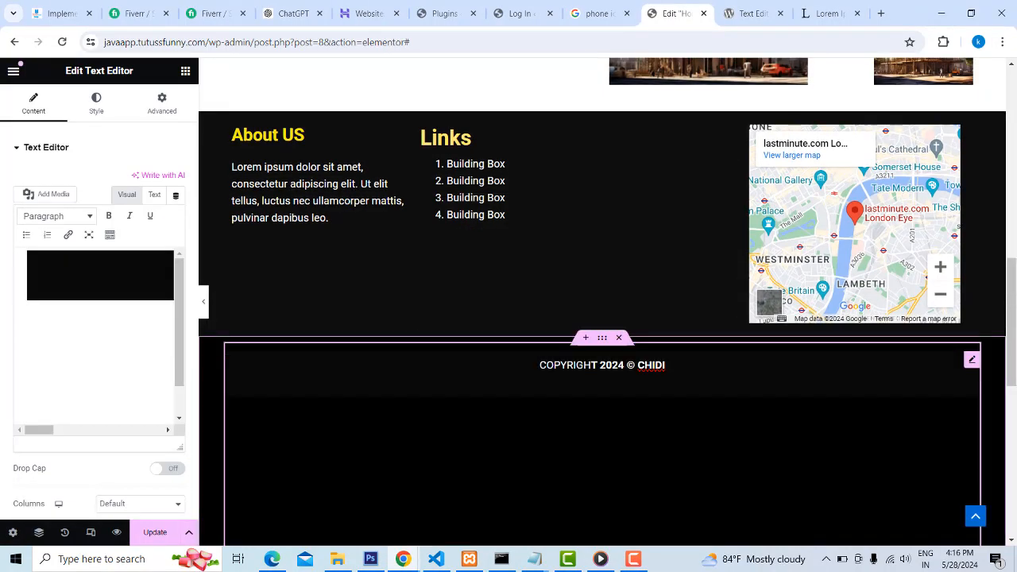
{"action": "key", "text": "ctrl+z"}
Try replacing the placeholder with the copied copyright line in the widget's content editor, and undo the paste
{"action": "left_click_drag", "start_coordinate": [93, 349], "coordinate": [3, 258]}
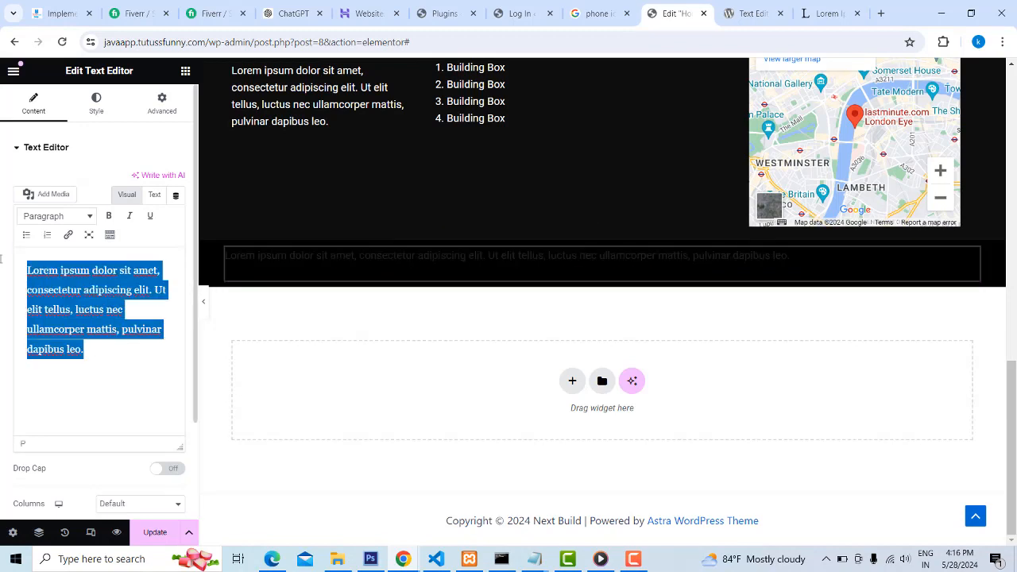
{"action": "key", "text": "ctrl+v"}
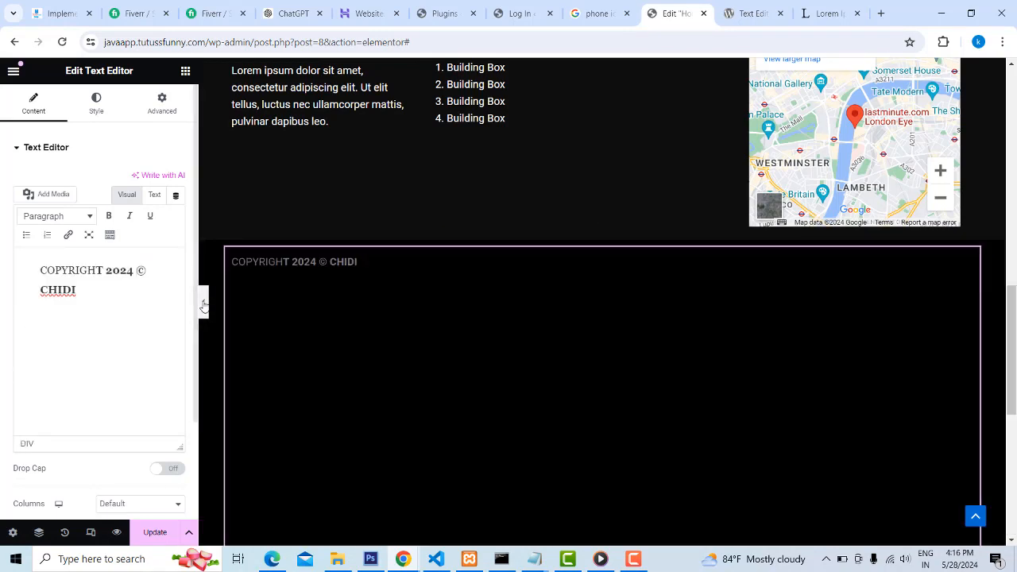
{"action": "scroll", "coordinate": [621, 318], "scroll_direction": "down", "scroll_amount": 5}
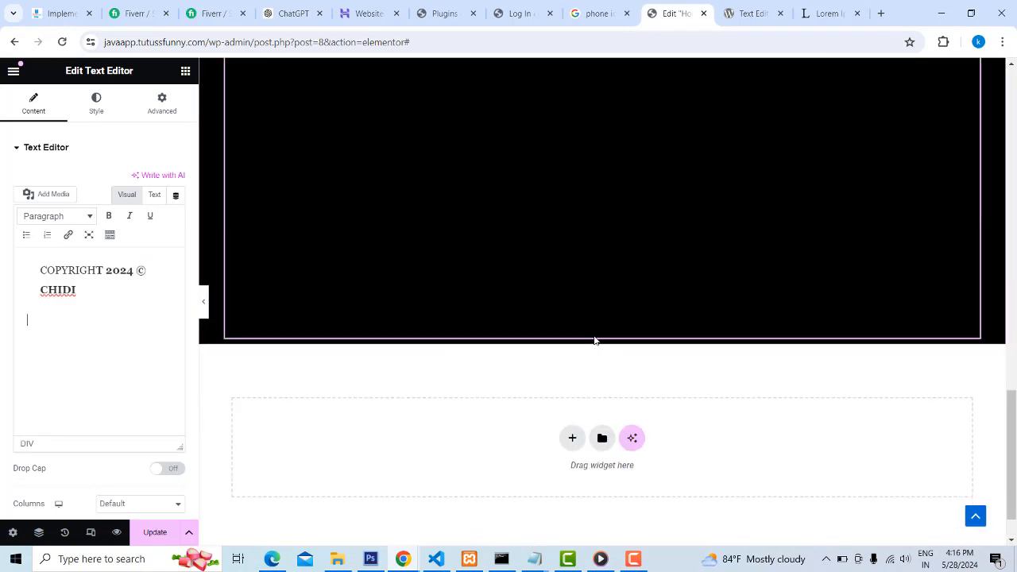
{"action": "scroll", "coordinate": [598, 368], "scroll_direction": "up", "scroll_amount": 4}
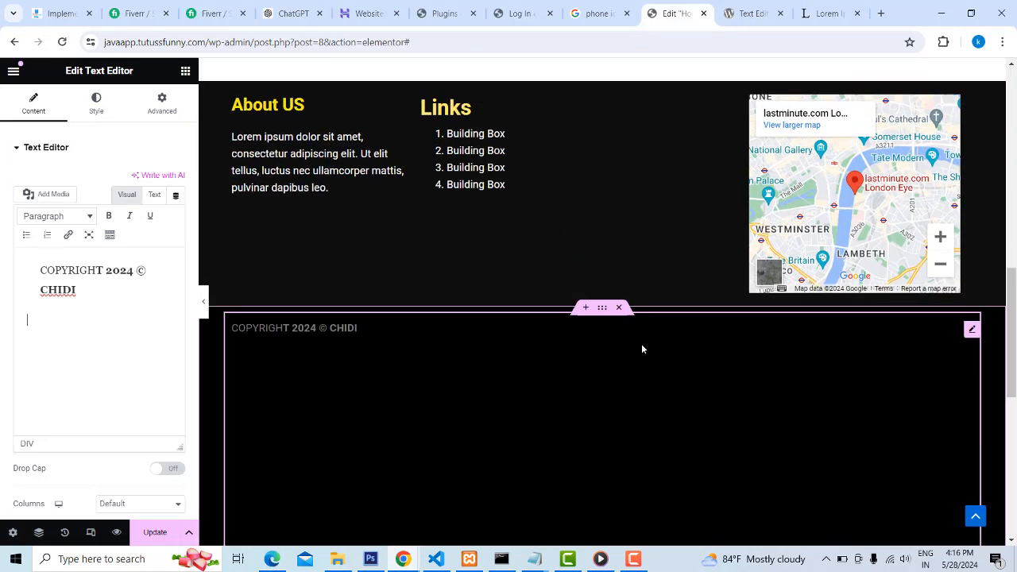
{"action": "scroll", "coordinate": [900, 411], "scroll_direction": "down", "scroll_amount": 2}
{"action": "scroll", "coordinate": [913, 409], "scroll_direction": "down", "scroll_amount": 3}
{"action": "key", "text": "ctrl+z"}
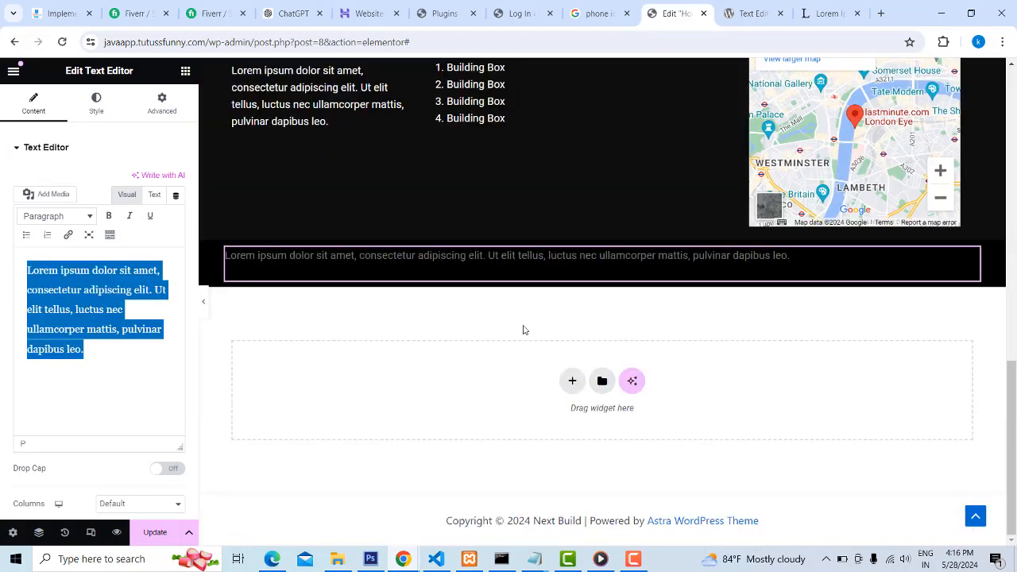
{"action": "left_click", "coordinate": [549, 327]}
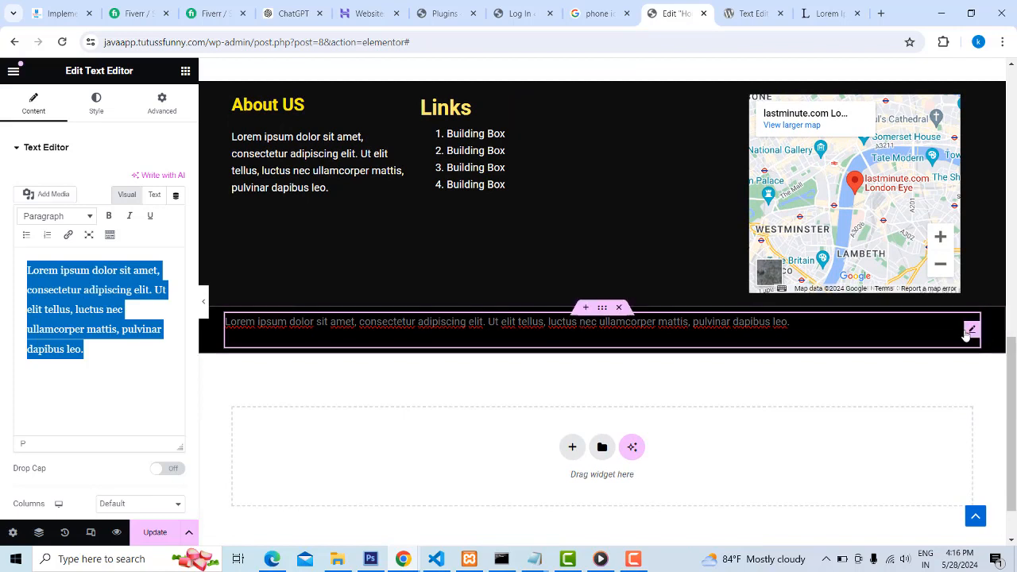
Try pasting the copied copyright line over the placeholder and trimming it in the content editor, and undo these changes
{"action": "left_click", "coordinate": [970, 332]}
{"action": "triple_click", "coordinate": [310, 323]}
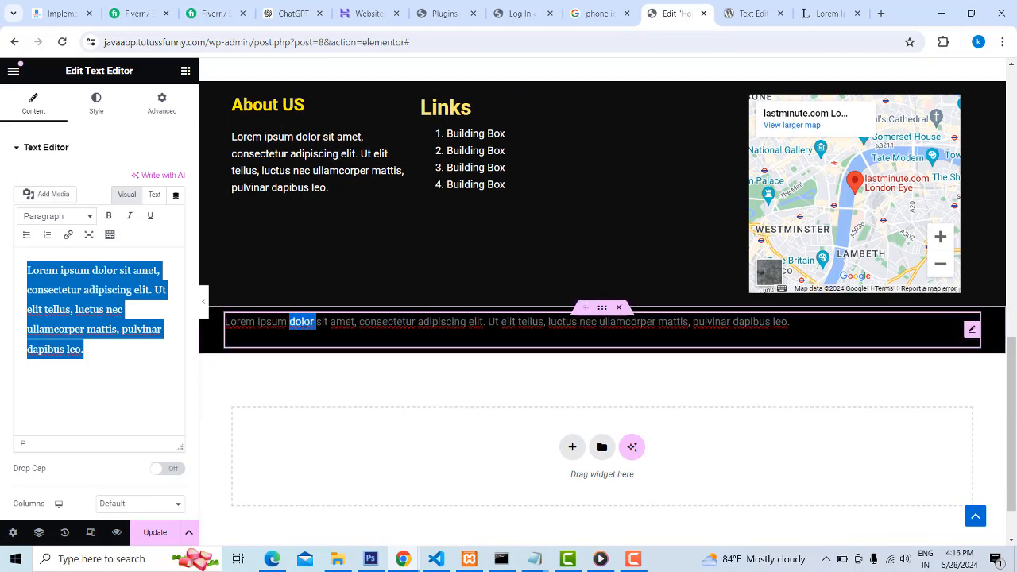
{"action": "type", "text": "C"}
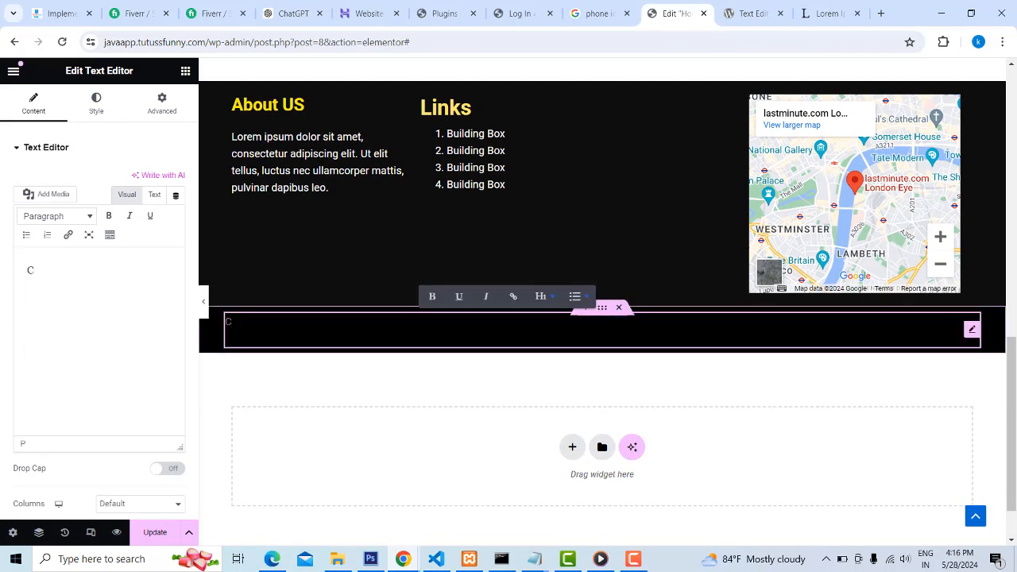
{"action": "double_click", "coordinate": [30, 270]}
{"action": "key", "text": "ctrl+v"}
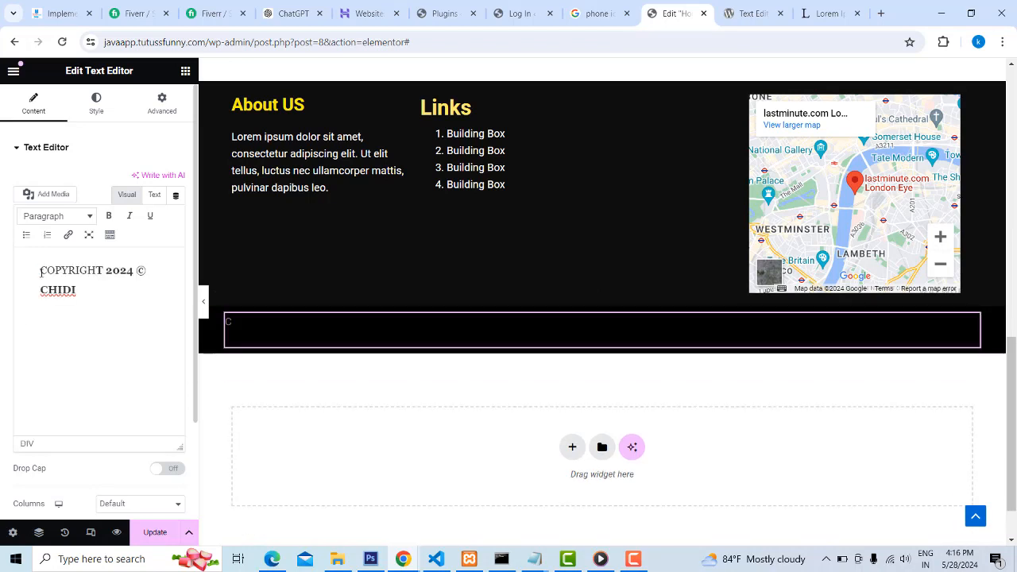
{"action": "left_click", "coordinate": [41, 291]}
{"action": "key", "text": "BackSpace"}
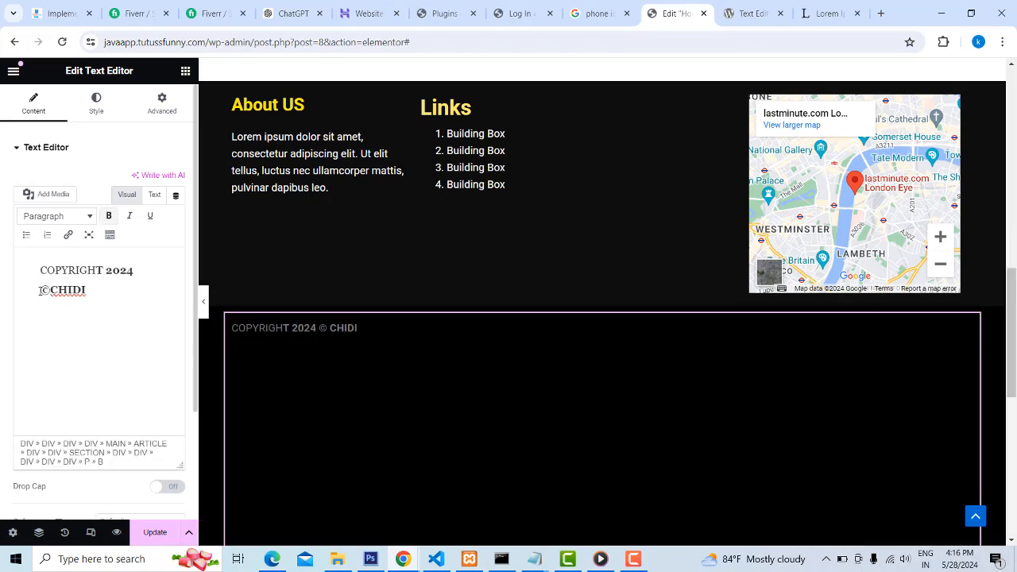
{"action": "left_click_drag", "start_coordinate": [97, 294], "coordinate": [14, 294]}
{"action": "key", "text": "BackSpace"}
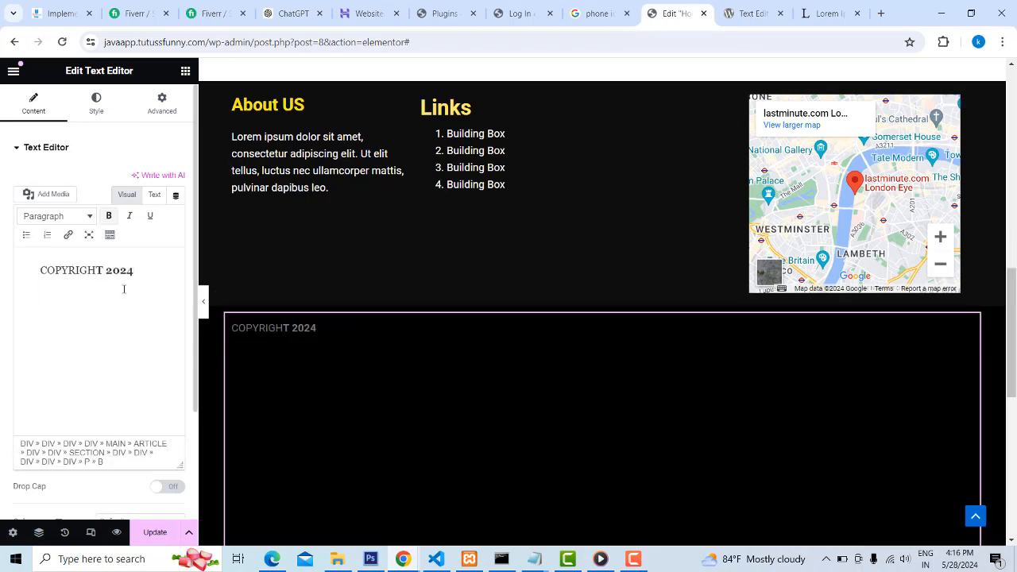
{"action": "key", "text": "ctrl+z"}
{"action": "key", "text": "ctrl+z"}
{"action": "key", "text": "ctrl+z"}
{"action": "key", "text": "ctrl+z"}
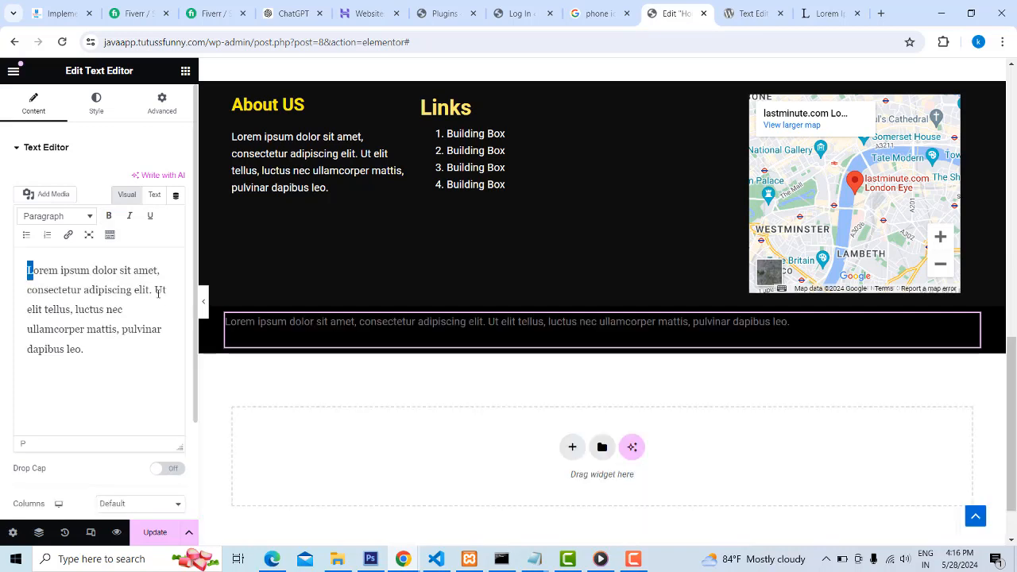
Try entering the copyright line by hand over the placeholder text, starting with "Co"
{"action": "triple_click", "coordinate": [489, 321]}
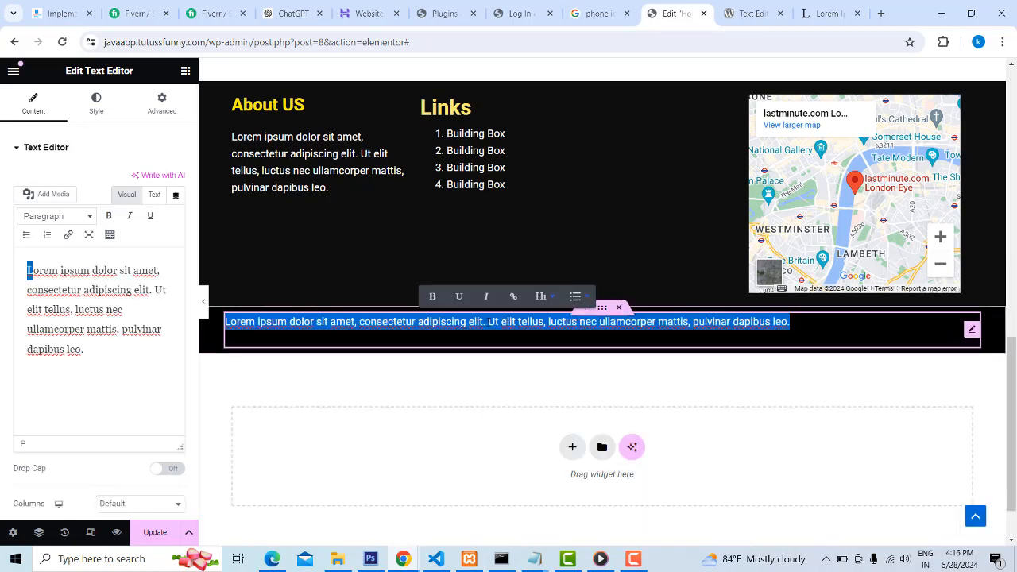
{"action": "left_click_drag", "start_coordinate": [146, 363], "coordinate": [3, 256]}
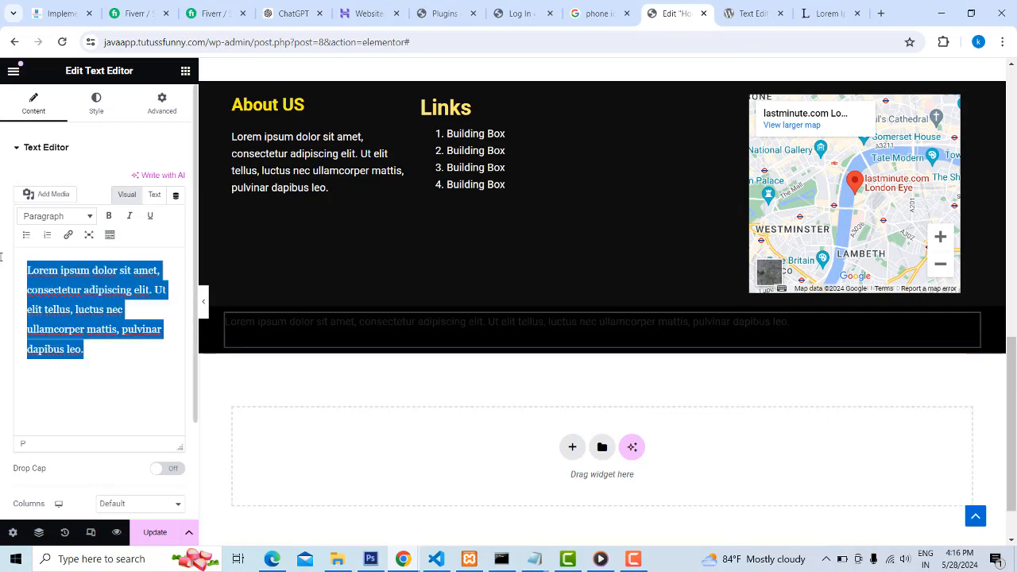
{"action": "type", "text": "C"}
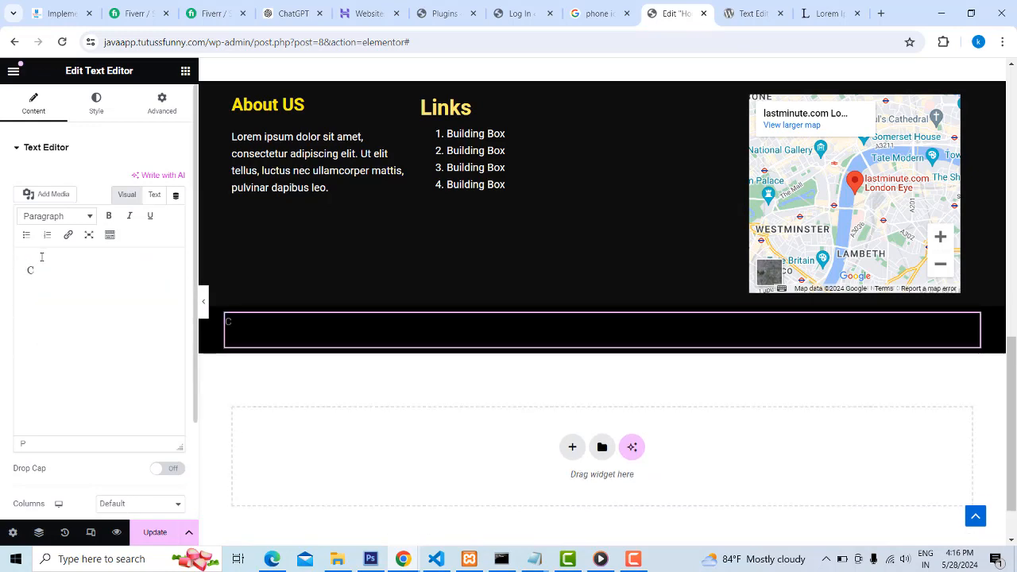
{"action": "type", "text": "o"}
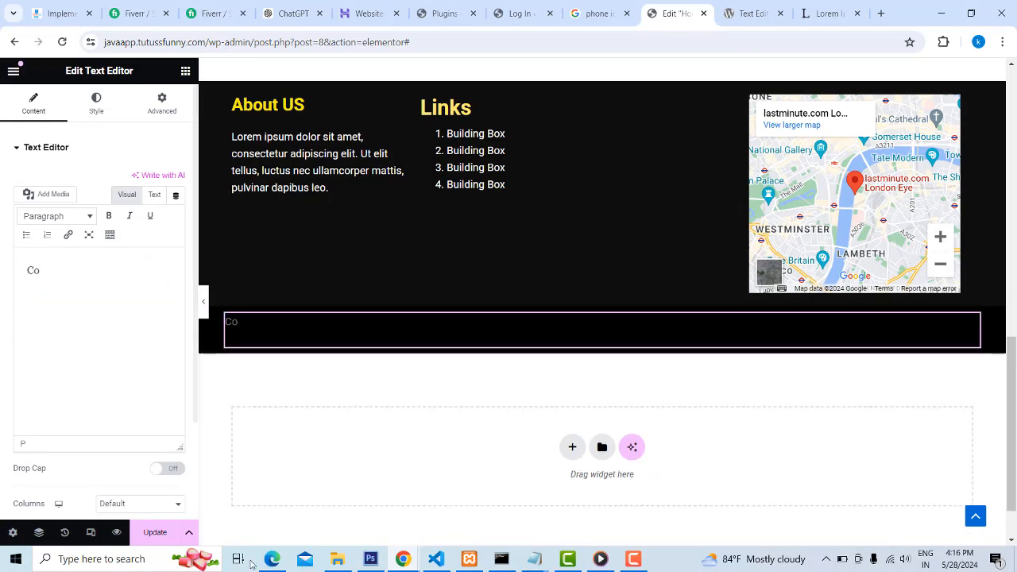
Check the reference page's copyright line, paste it into a new Notepad document to strip its formatting, and select the plain text for copying
{"action": "left_click", "coordinate": [271, 558]}
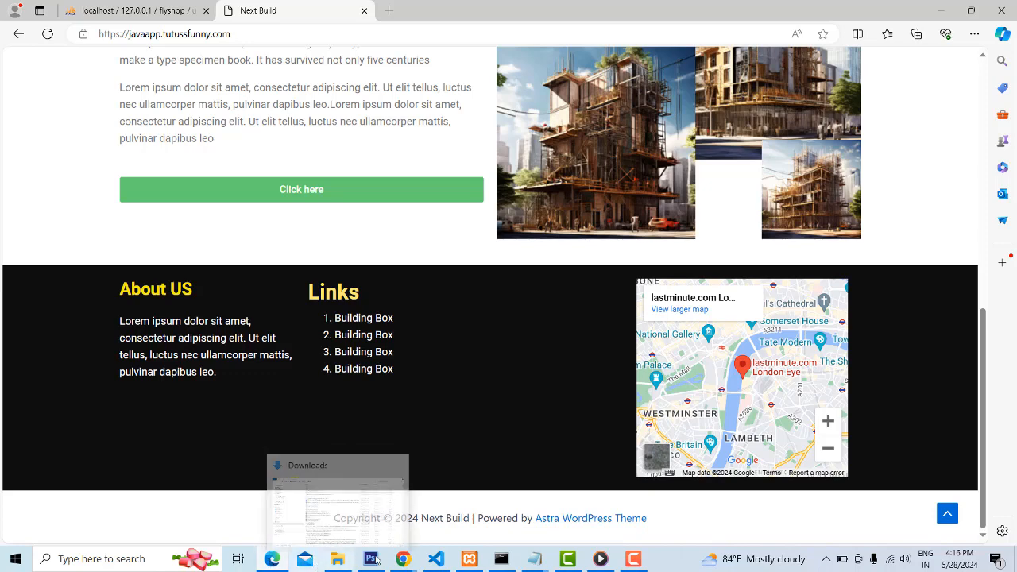
{"action": "mouse_move", "coordinate": [403, 561]}
{"action": "left_click", "coordinate": [450, 499]}
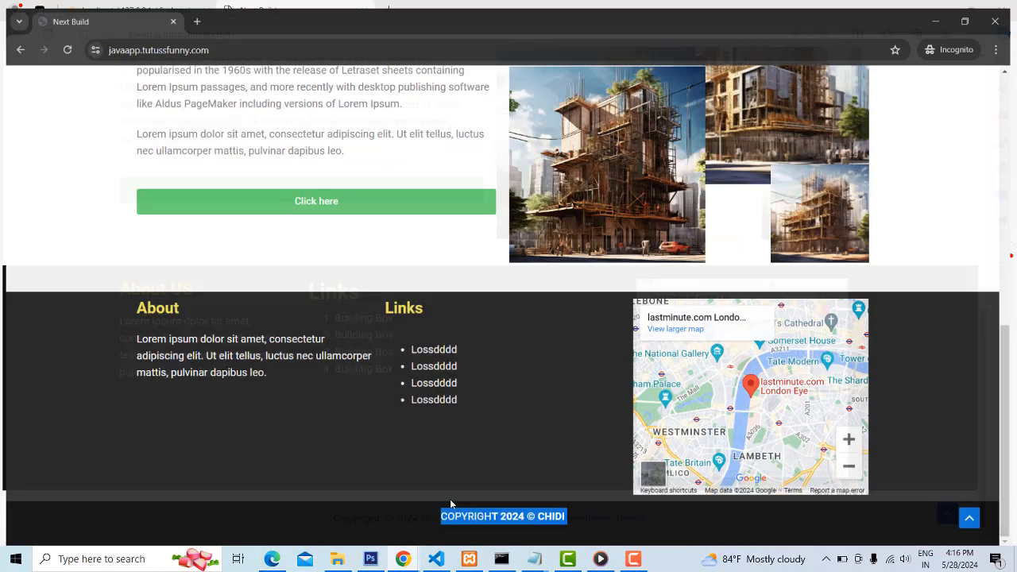
{"action": "left_click", "coordinate": [941, 14]}
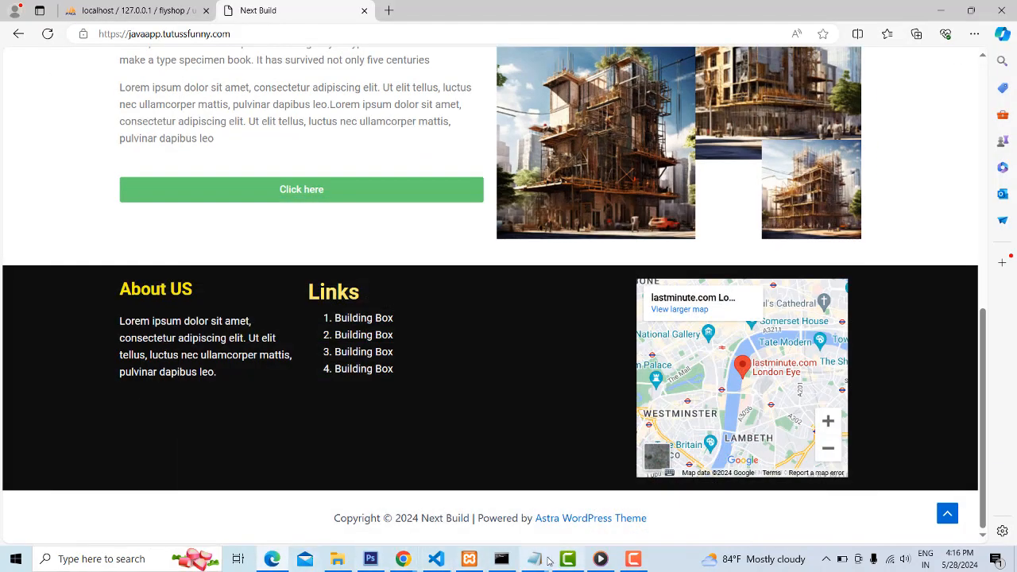
{"action": "right_click", "coordinate": [16, 558]}
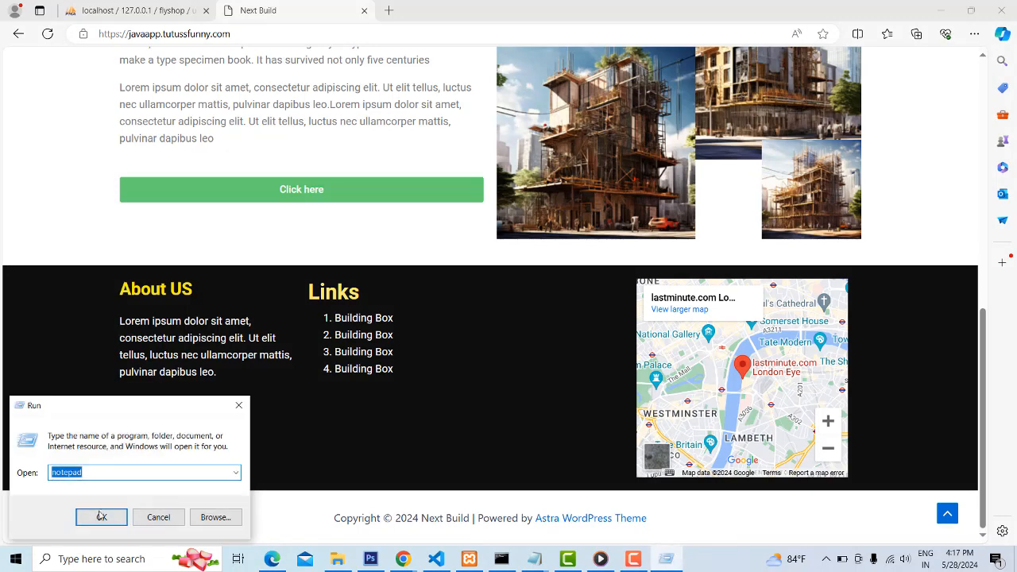
{"action": "left_click", "coordinate": [101, 517]}
{"action": "type", "text": "COPYRIGHT 2024 © CHIDI"}
{"action": "left_click_drag", "start_coordinate": [210, 235], "coordinate": [125, 220]}
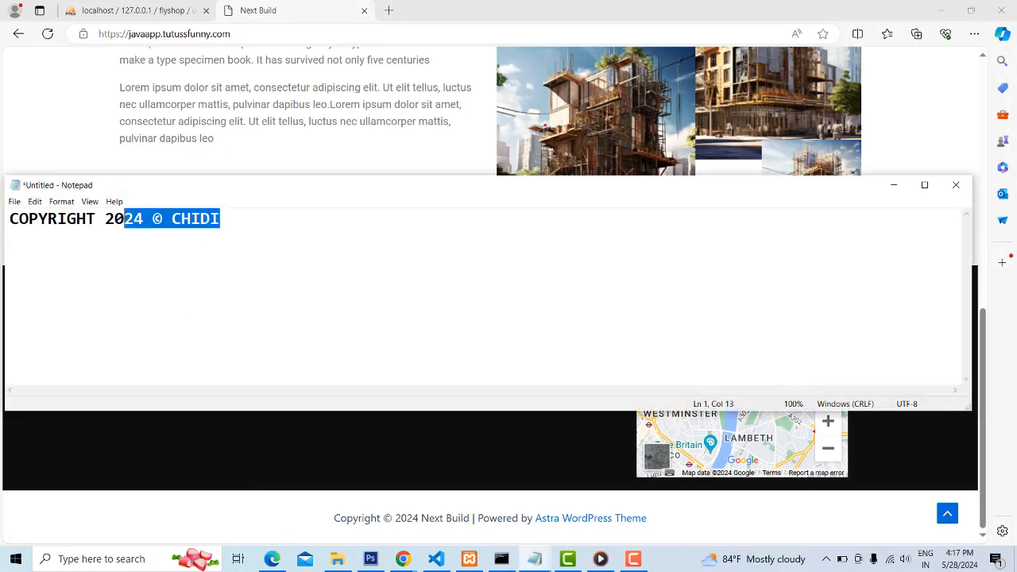
{"action": "left_click", "coordinate": [238, 238]}
{"action": "key", "text": "ctrl+a"}
{"action": "key", "text": "ctrl+c"}
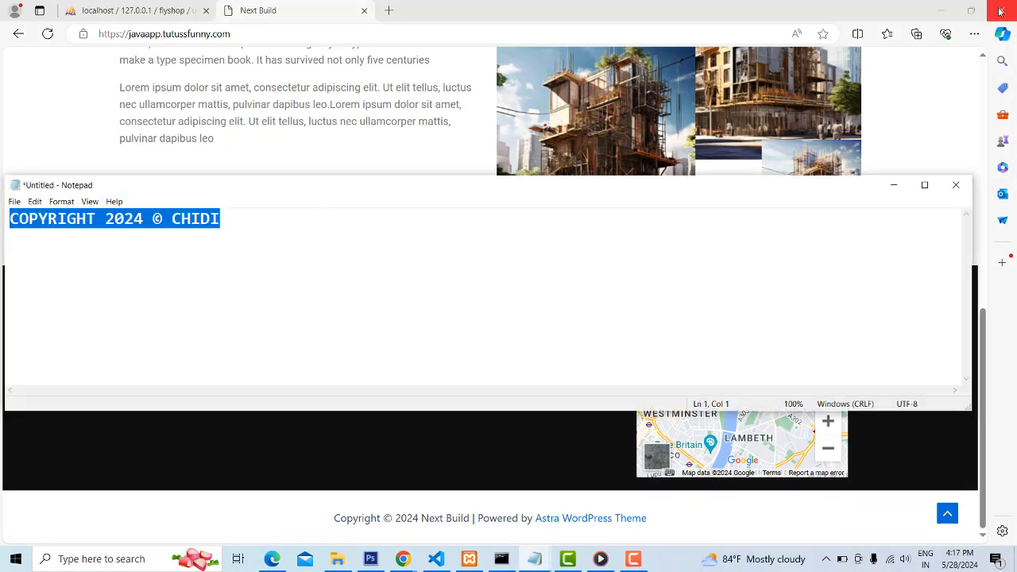
Switch back to the Elementor editor and replace the Text Editor widget's content with the plain-text copyright line
{"action": "left_click", "coordinate": [940, 10]}
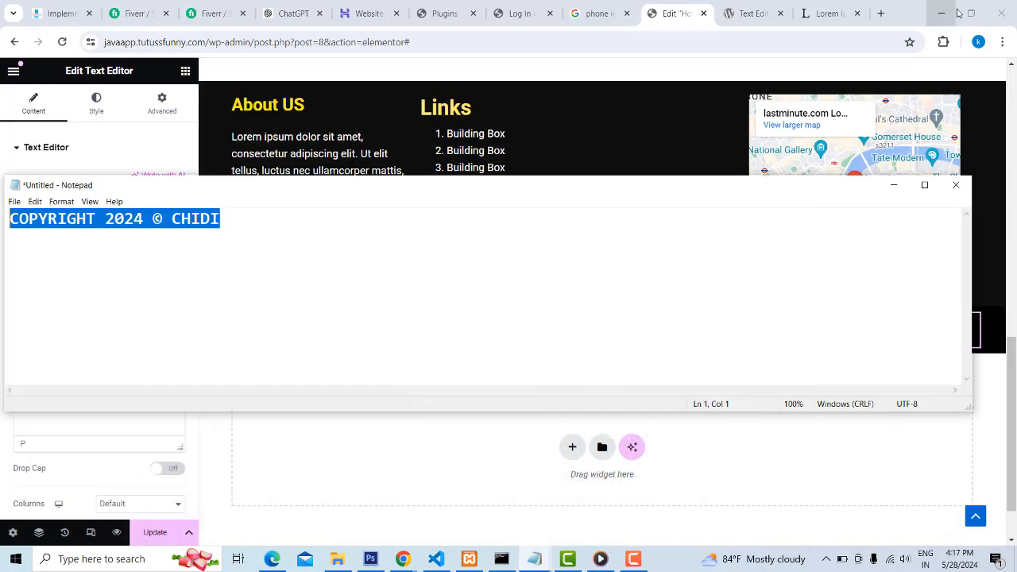
{"action": "left_click", "coordinate": [674, 68]}
{"action": "key", "text": "ctrl+a"}
{"action": "key", "text": "ctrl+v"}
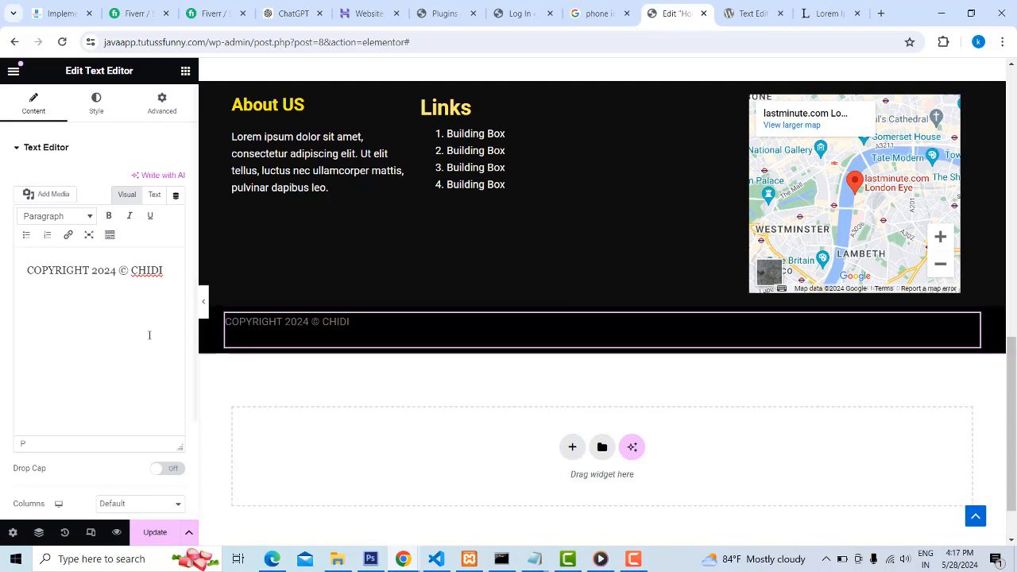
Format the copyright line as bold, with white (#FFFFFF) text color and center alignment
{"action": "triple_click", "coordinate": [139, 270]}
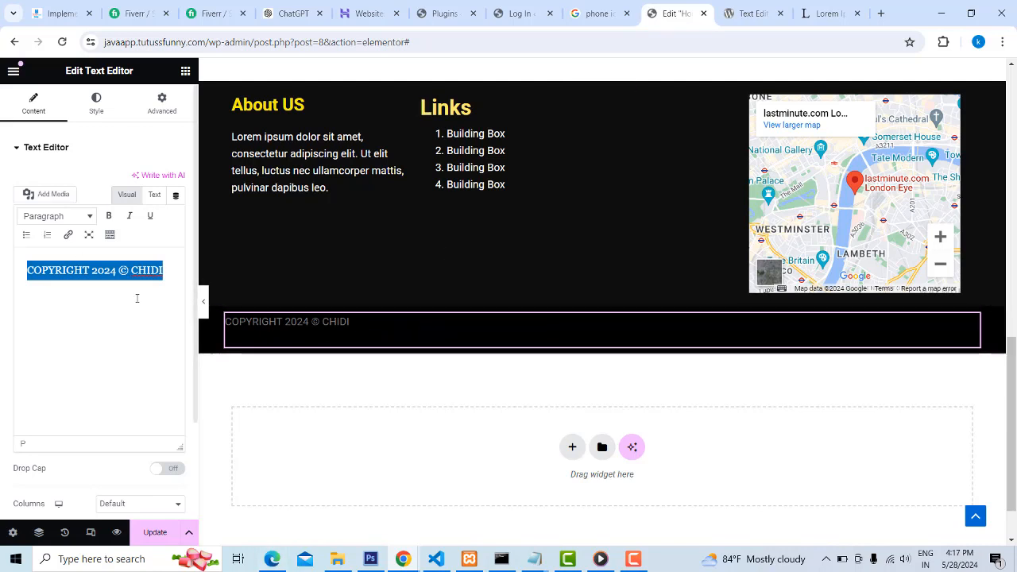
{"action": "left_click", "coordinate": [108, 216]}
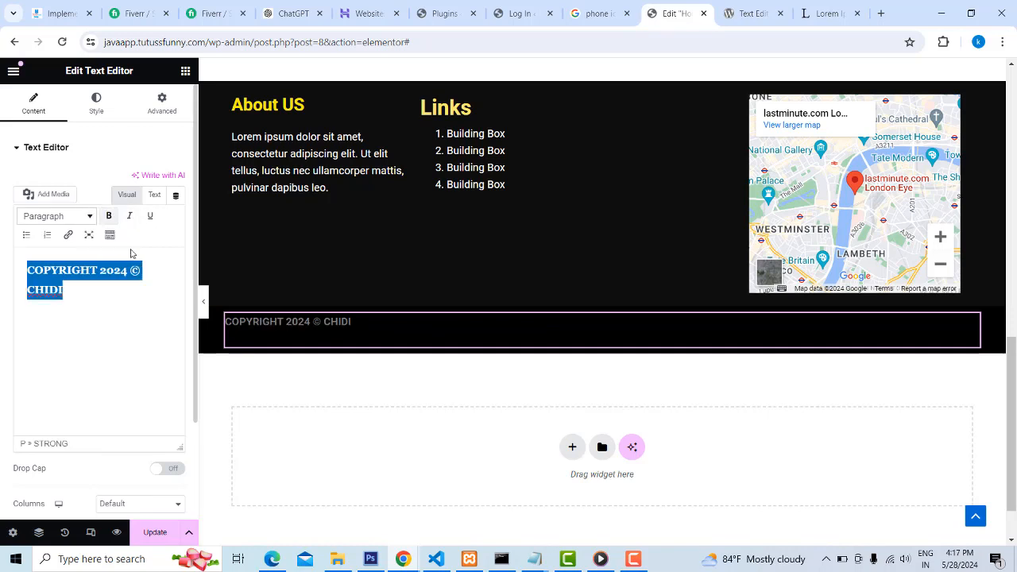
{"action": "left_click", "coordinate": [97, 111]}
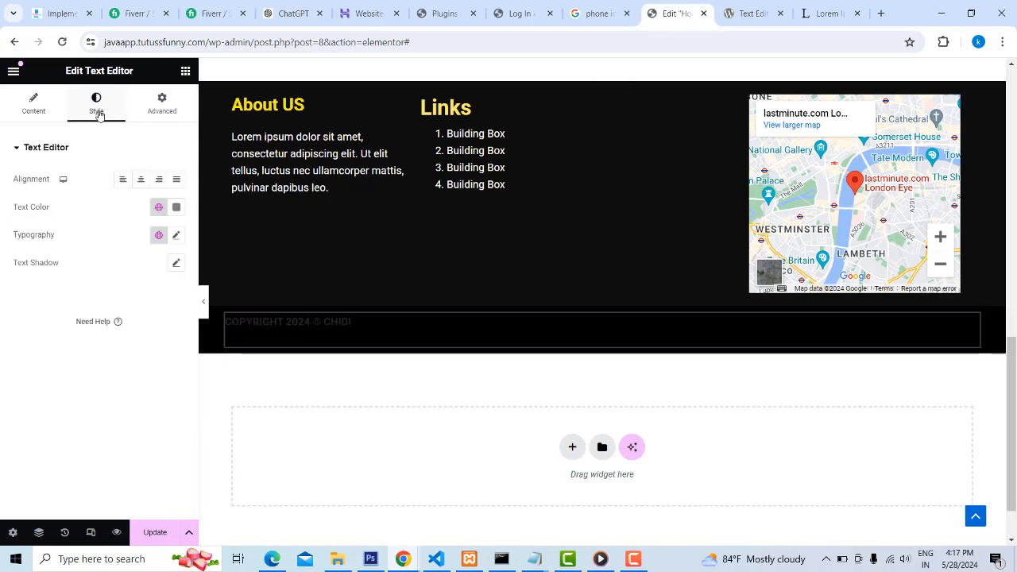
{"action": "left_click", "coordinate": [176, 207]}
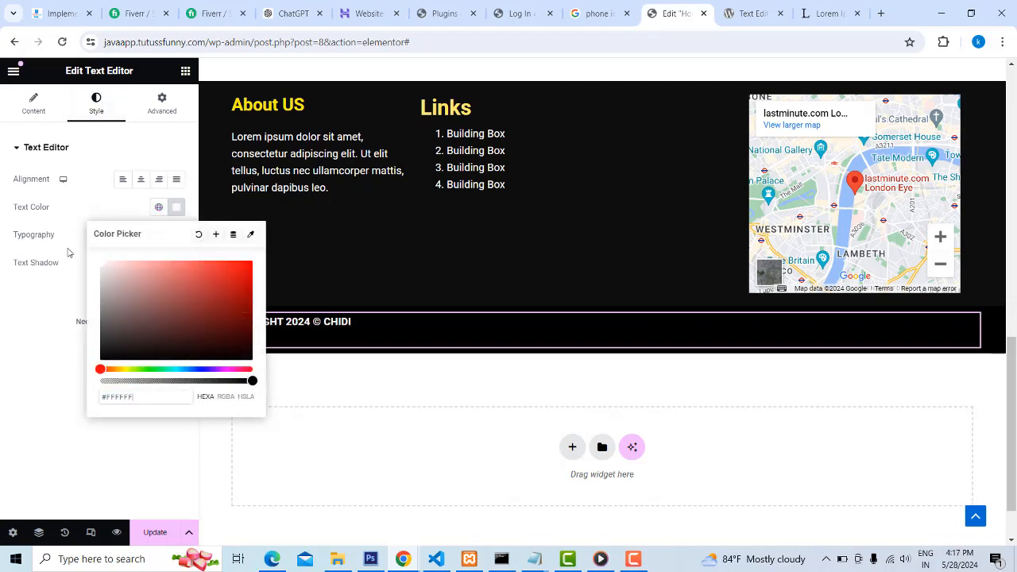
{"action": "left_click", "coordinate": [14, 413]}
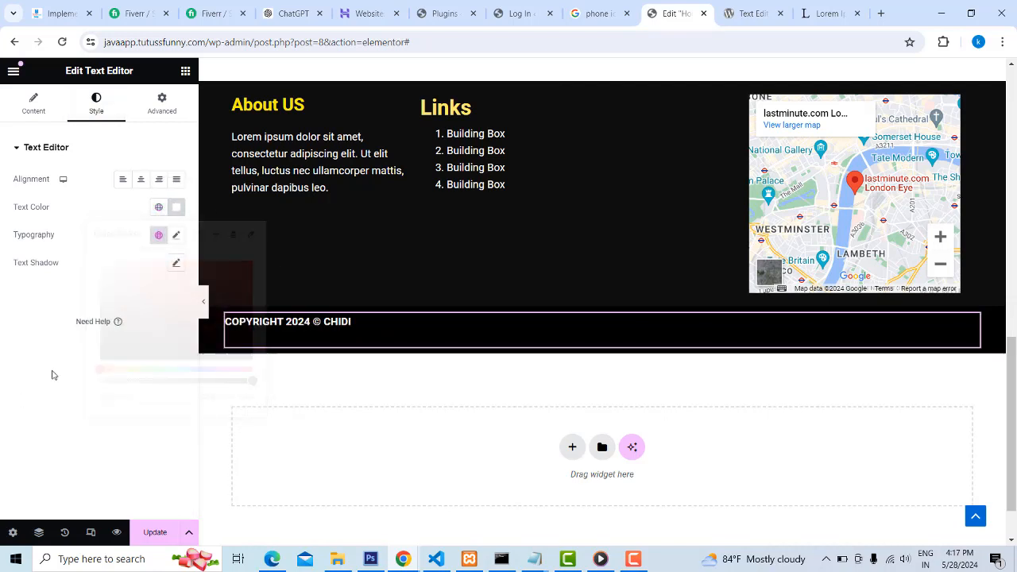
{"action": "left_click", "coordinate": [142, 180]}
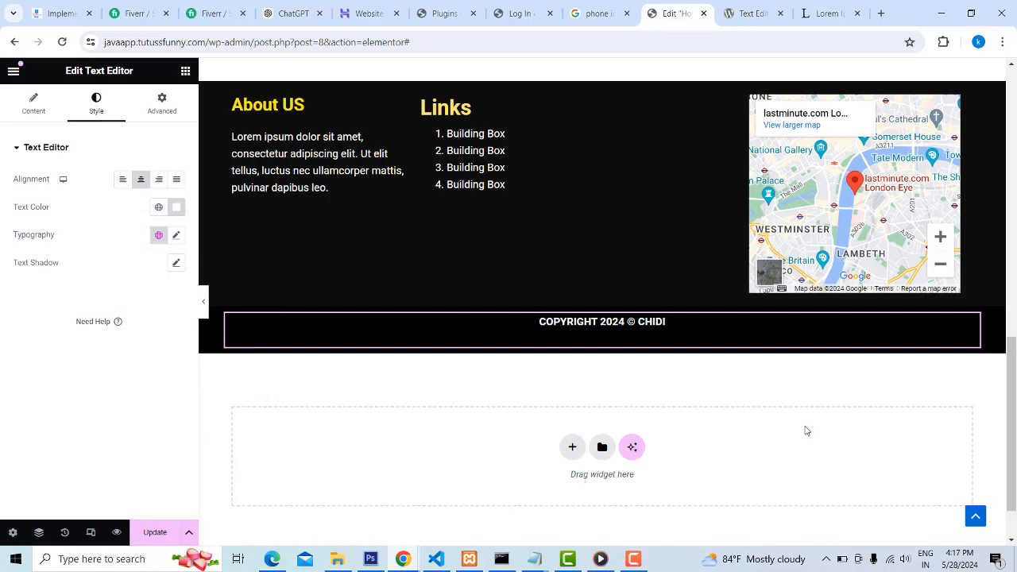
Update the Home page, and reload the live site in Edge to review the footer and copyright bar
{"action": "left_click", "coordinate": [153, 530]}
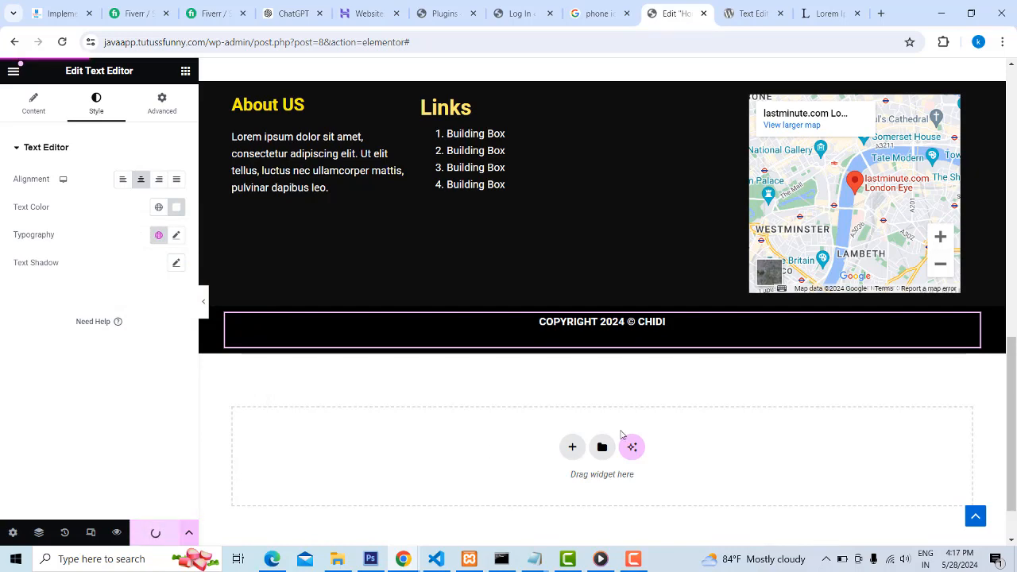
{"action": "left_click", "coordinate": [272, 559]}
{"action": "left_click", "coordinate": [48, 34]}
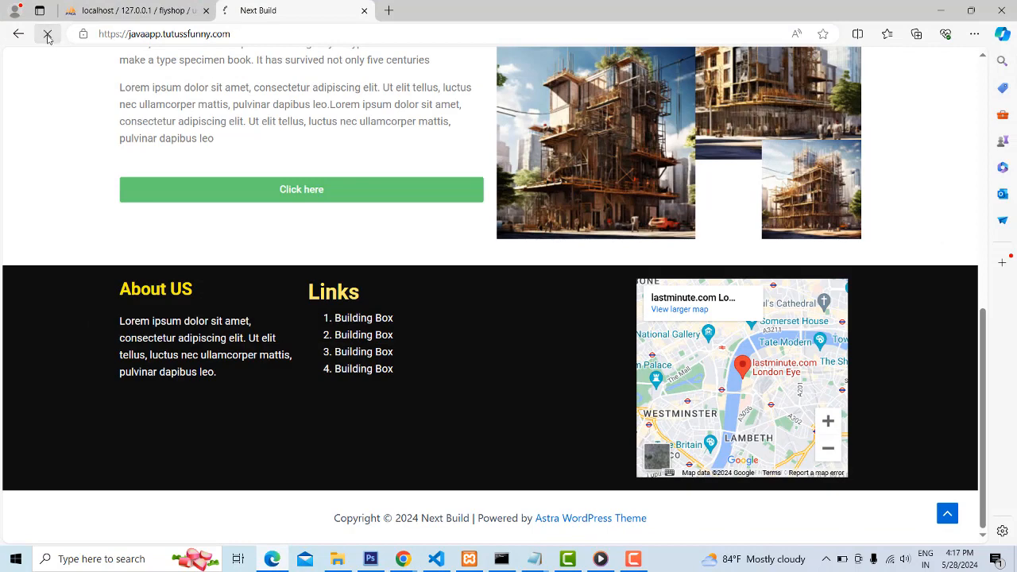
{"action": "scroll", "coordinate": [454, 325], "scroll_direction": "down", "scroll_amount": 2}
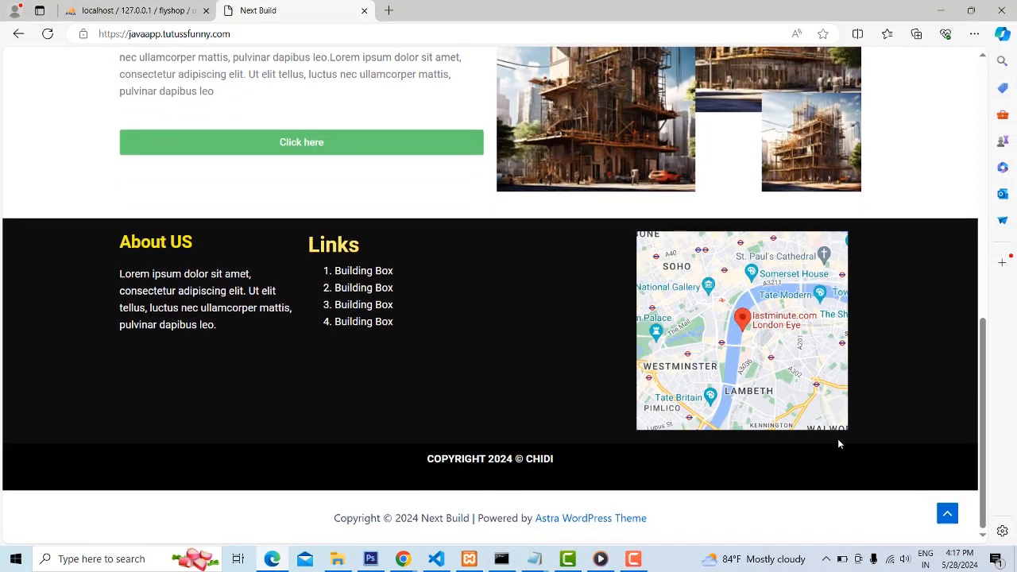
{"action": "scroll", "coordinate": [770, 262], "scroll_direction": "up", "scroll_amount": 5}
{"action": "scroll", "coordinate": [769, 263], "scroll_direction": "down", "scroll_amount": 4}
{"action": "scroll", "coordinate": [769, 263], "scroll_direction": "down", "scroll_amount": 1}
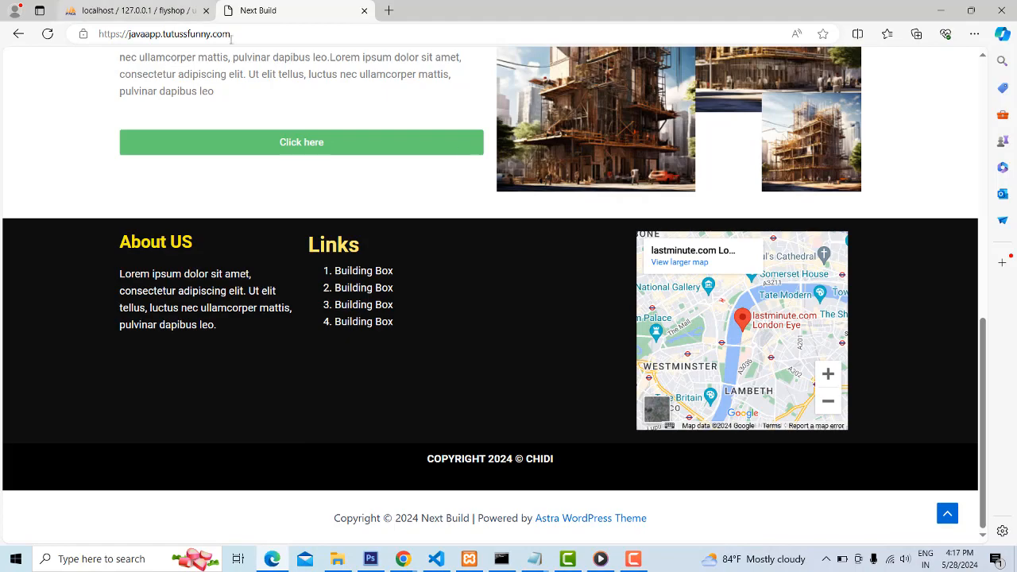
{"action": "scroll", "coordinate": [588, 249], "scroll_direction": "up", "scroll_amount": 4}
{"action": "scroll", "coordinate": [588, 250], "scroll_direction": "up", "scroll_amount": 3}
{"action": "scroll", "coordinate": [594, 266], "scroll_direction": "down", "scroll_amount": 7}
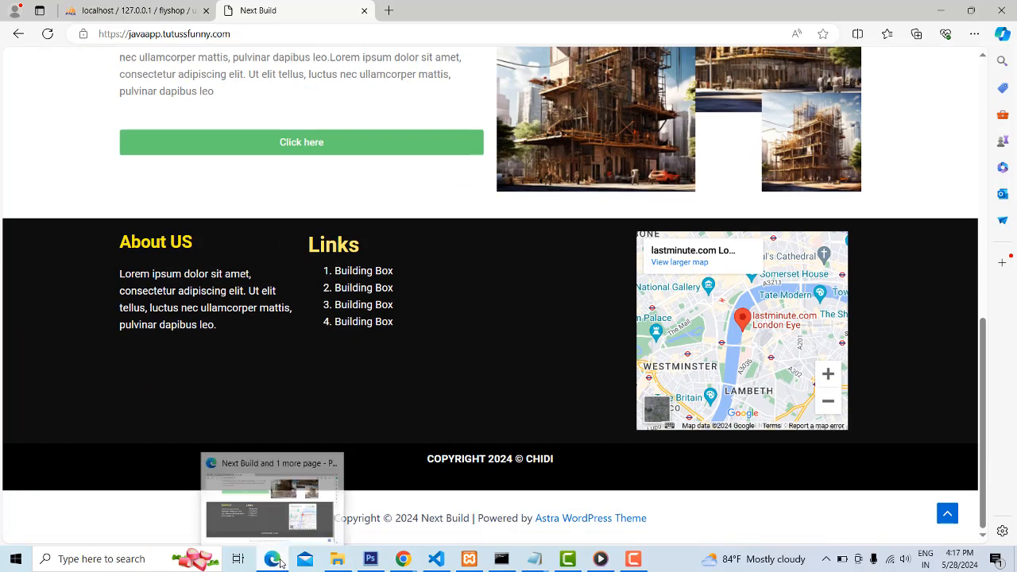
Return to the Elementor window in Chrome and exit the editor to This Post, leaving the site when asked
{"action": "mouse_move", "coordinate": [404, 561]}
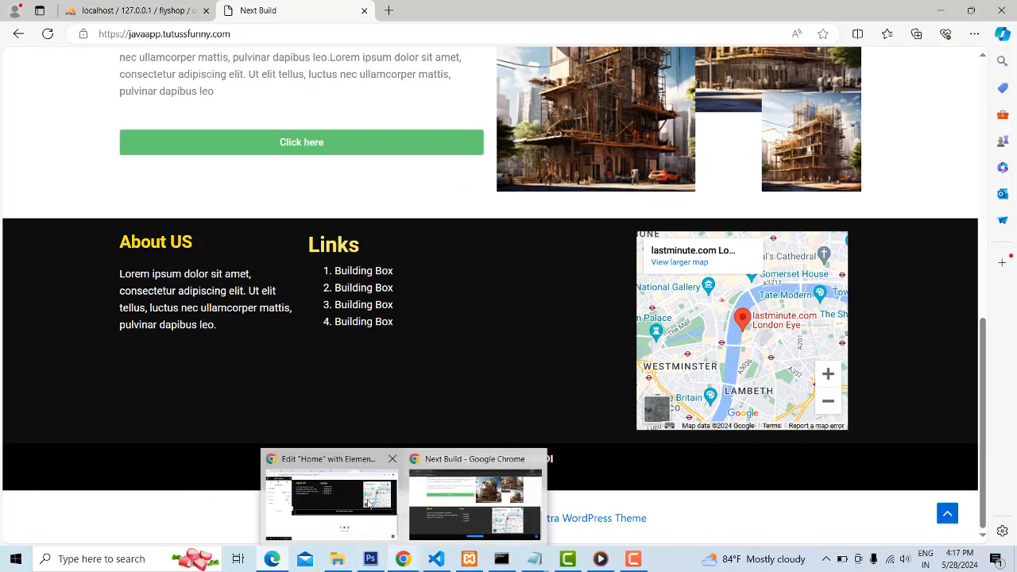
{"action": "left_click", "coordinate": [360, 506]}
{"action": "scroll", "coordinate": [505, 389], "scroll_direction": "up", "scroll_amount": 3}
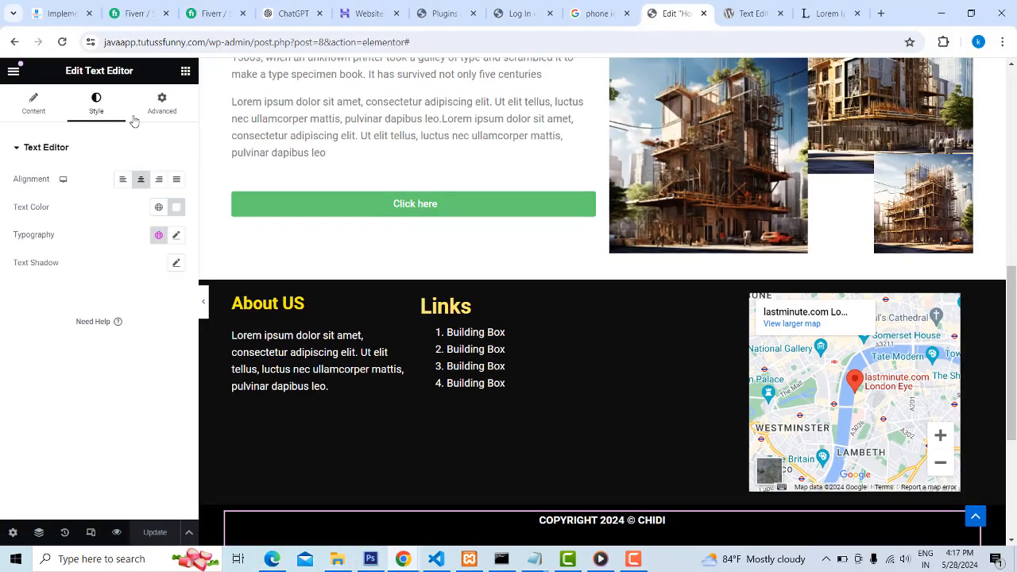
{"action": "left_click", "coordinate": [13, 73]}
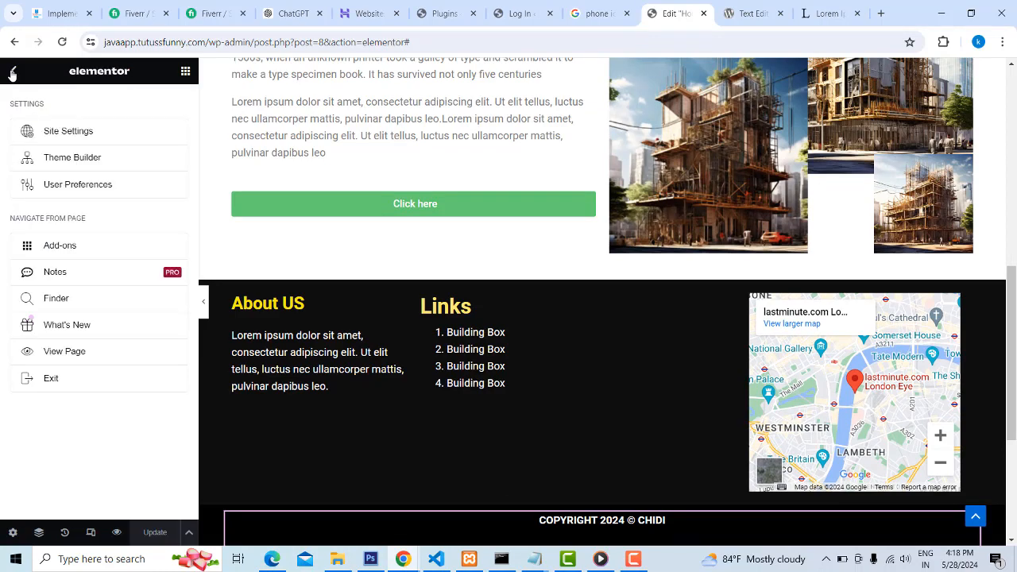
{"action": "left_click", "coordinate": [53, 378]}
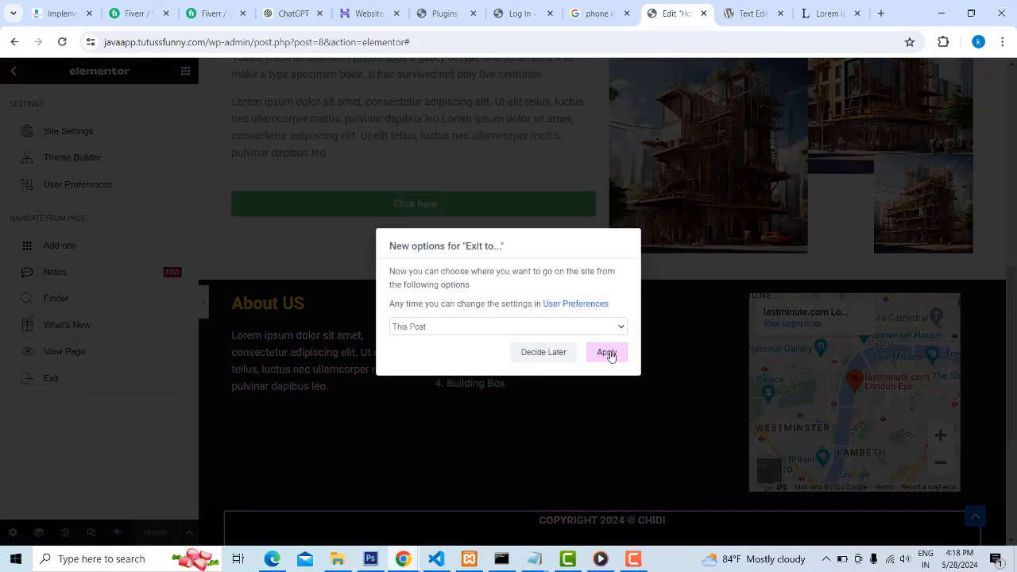
{"action": "left_click", "coordinate": [607, 353]}
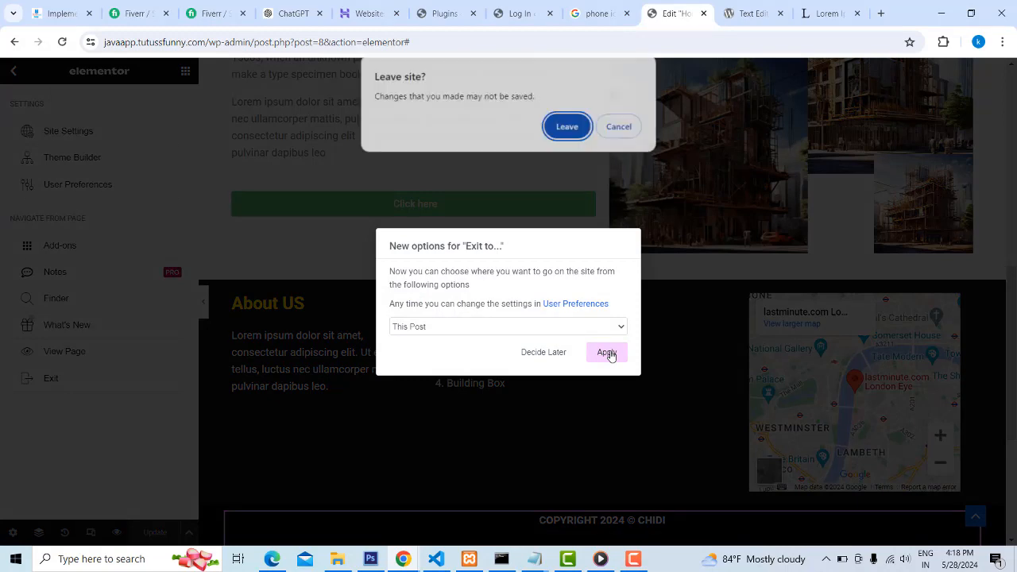
{"action": "left_click", "coordinate": [566, 125]}
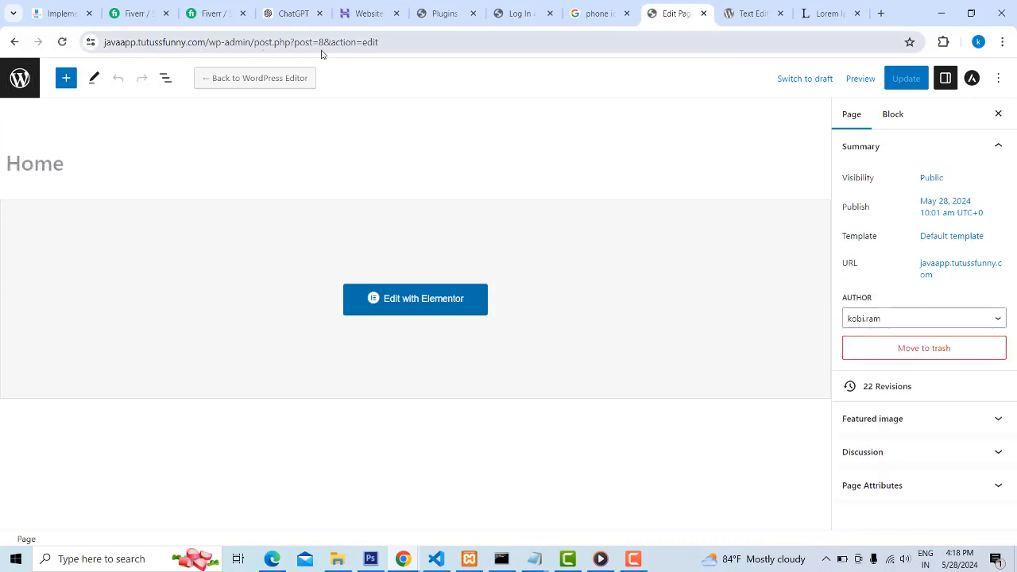
Go to the site's wp-admin dashboard and open the Astra theme Customizer
{"action": "left_click_drag", "start_coordinate": [378, 42], "coordinate": [254, 42]}
{"action": "key", "text": "BackSpace"}
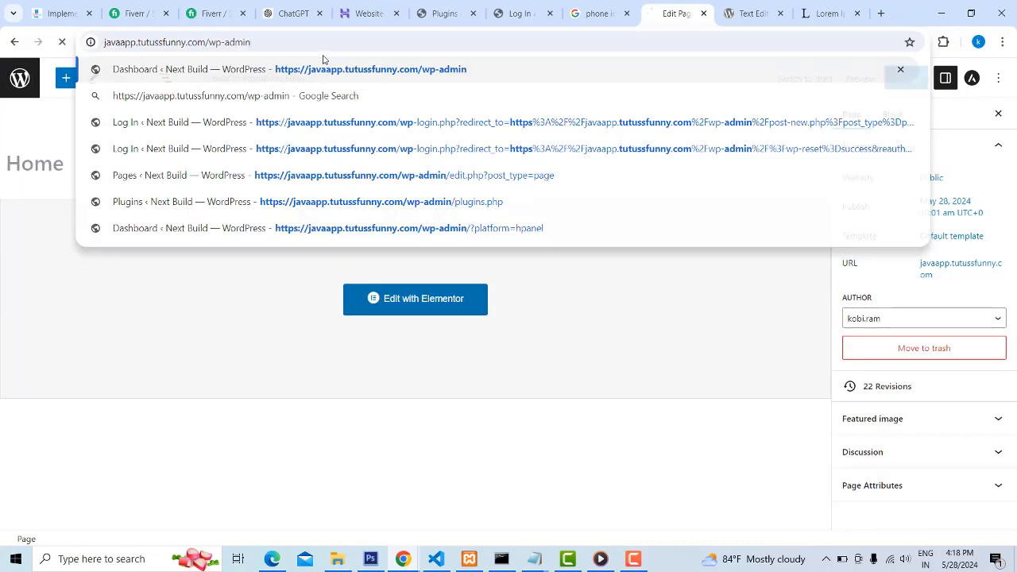
{"action": "key", "text": "Return"}
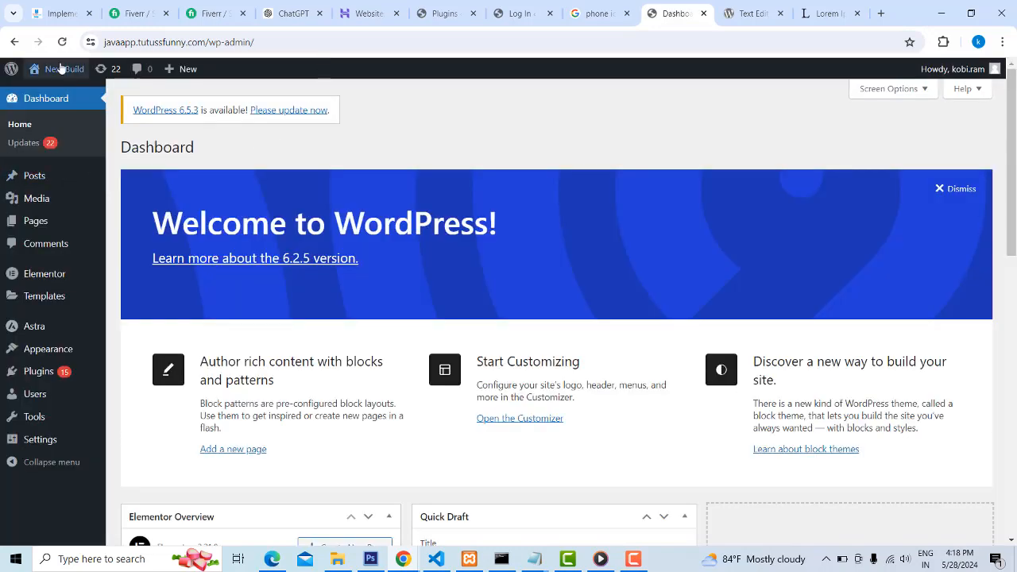
{"action": "mouse_move", "coordinate": [48, 182]}
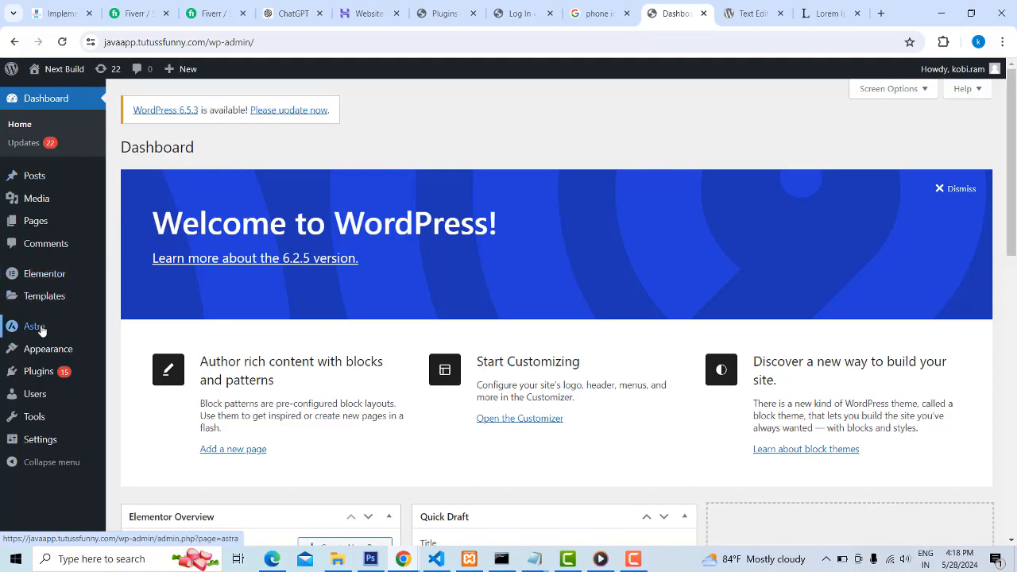
{"action": "mouse_move", "coordinate": [51, 349]}
{"action": "left_click", "coordinate": [138, 370]}
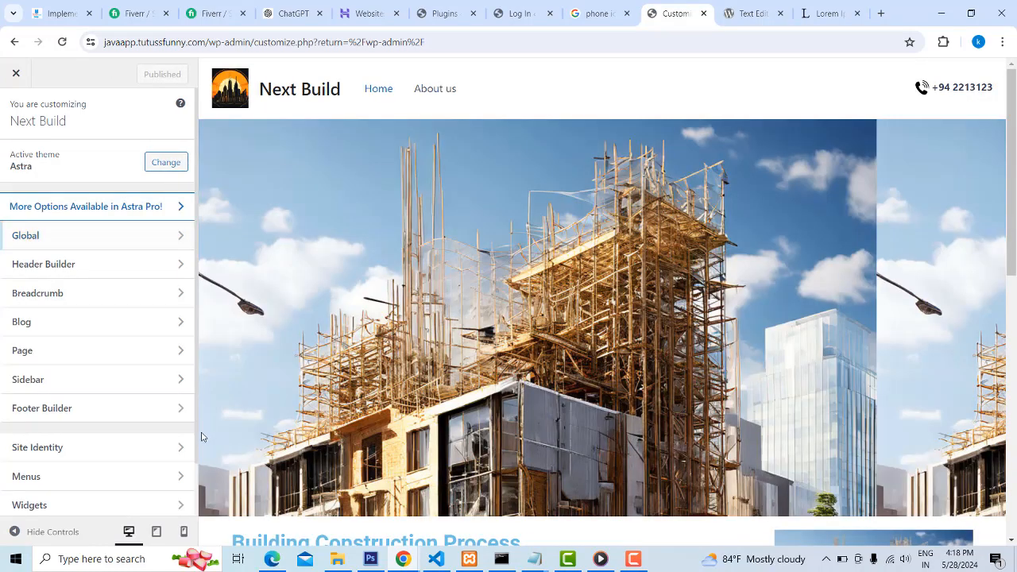
Remove the default Copyright element from the bottom row in the Footer Builder and publish the change
{"action": "left_click", "coordinate": [182, 409]}
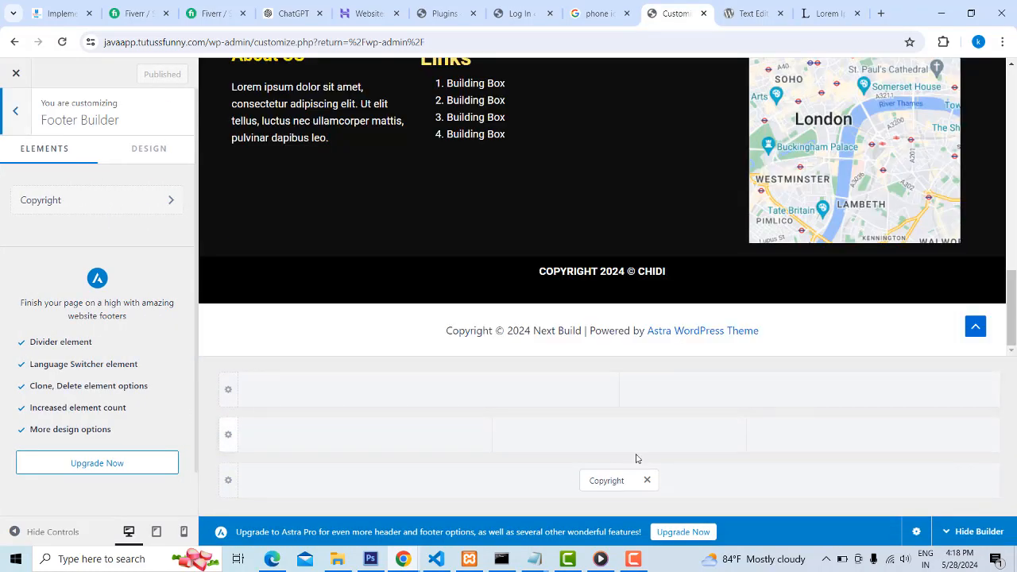
{"action": "left_click", "coordinate": [647, 482]}
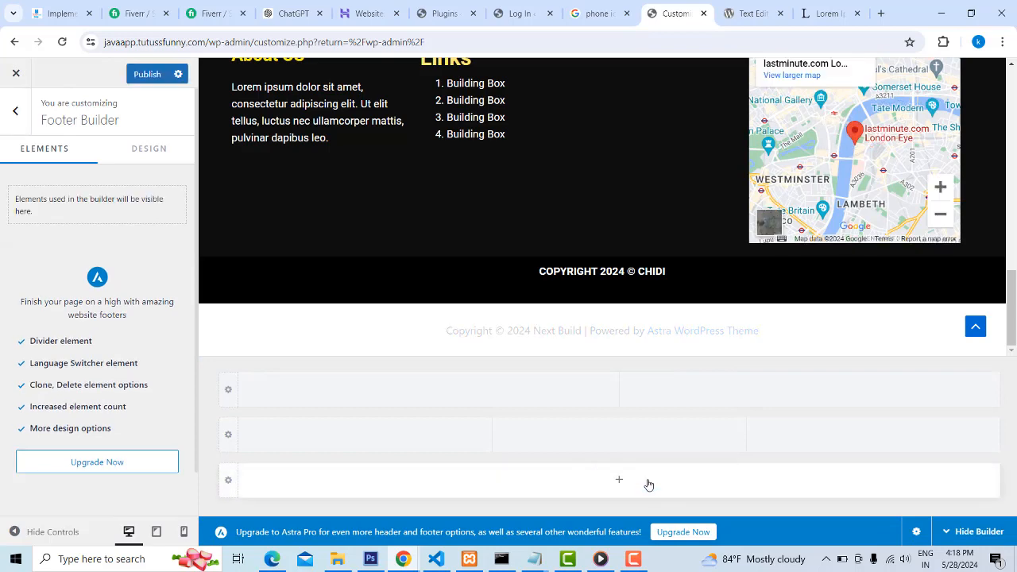
{"action": "left_click", "coordinate": [146, 75]}
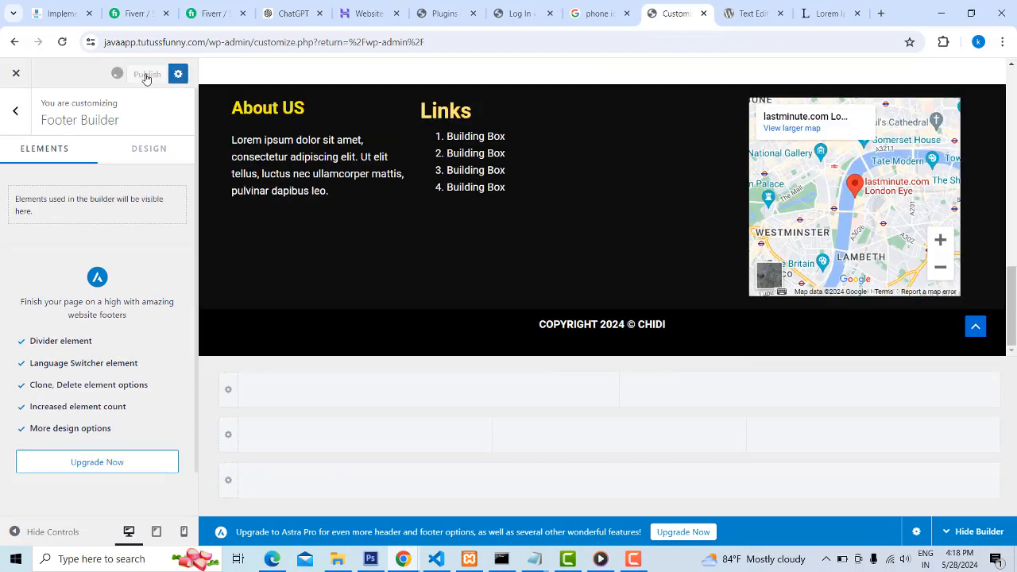
Switch to Edge, reload the live Next Build site, and review the whole page from header to footer
{"action": "left_click", "coordinate": [271, 559]}
{"action": "left_click", "coordinate": [48, 34]}
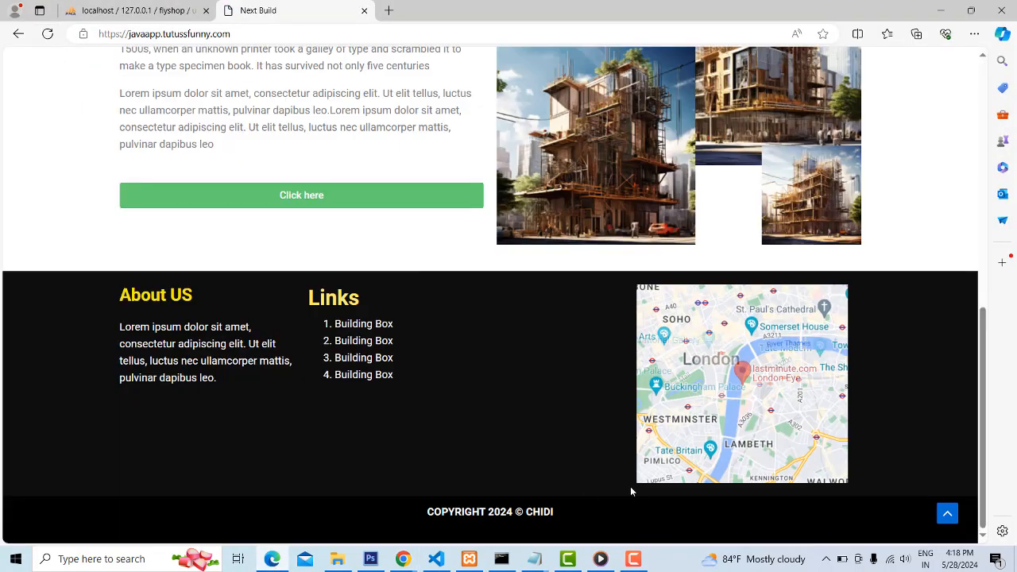
{"action": "scroll", "coordinate": [976, 386], "scroll_direction": "up", "scroll_amount": 15}
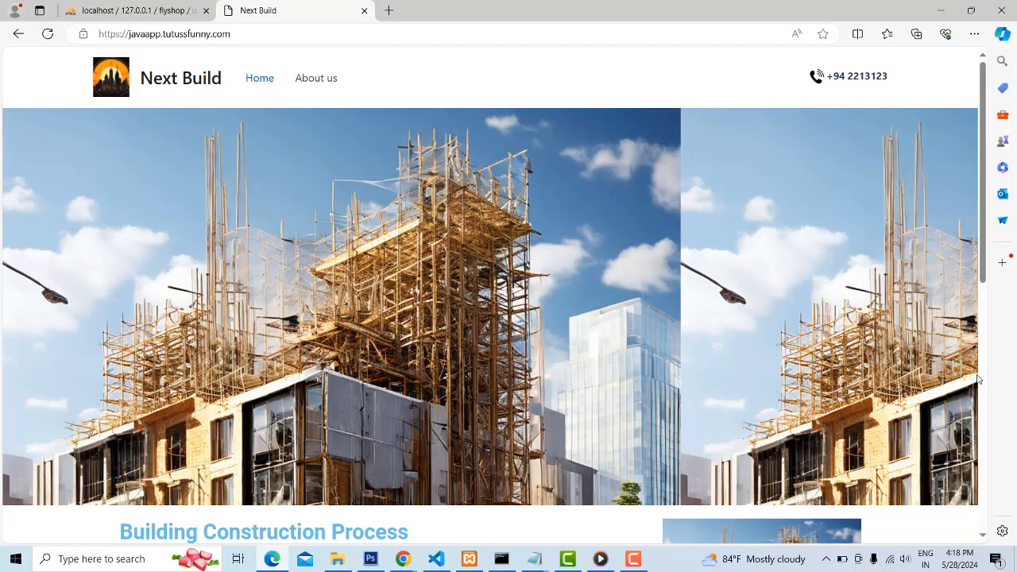
{"action": "scroll", "coordinate": [978, 380], "scroll_direction": "down", "scroll_amount": 15}
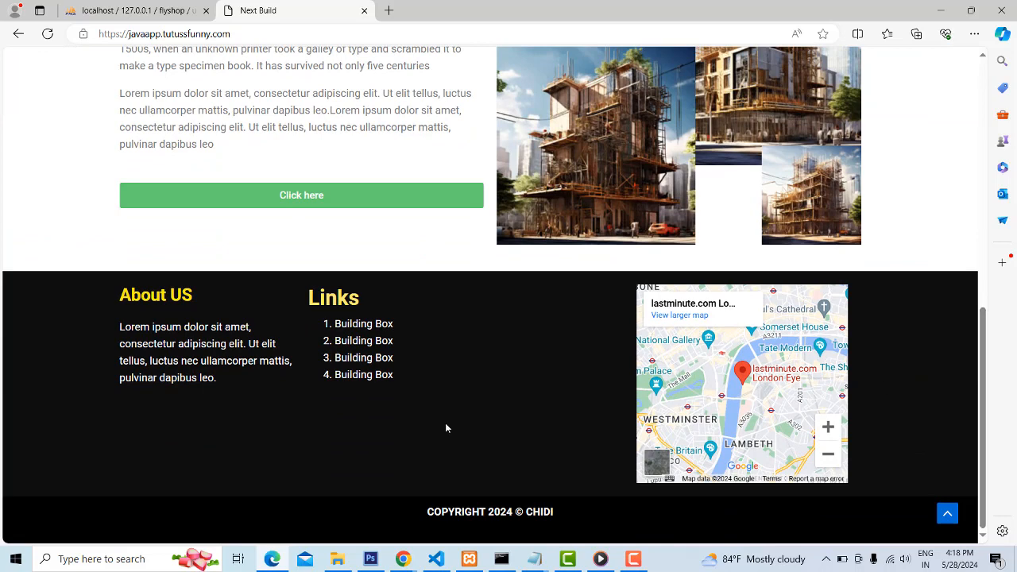
{"action": "scroll", "coordinate": [837, 395], "scroll_direction": "up", "scroll_amount": 1}
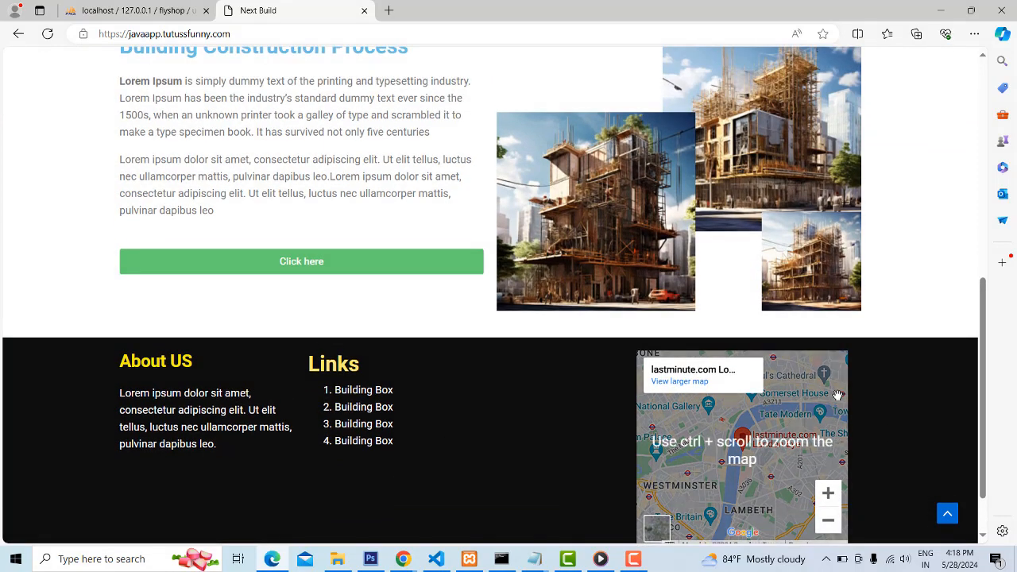
{"action": "scroll", "coordinate": [838, 395], "scroll_direction": "down", "scroll_amount": 1}
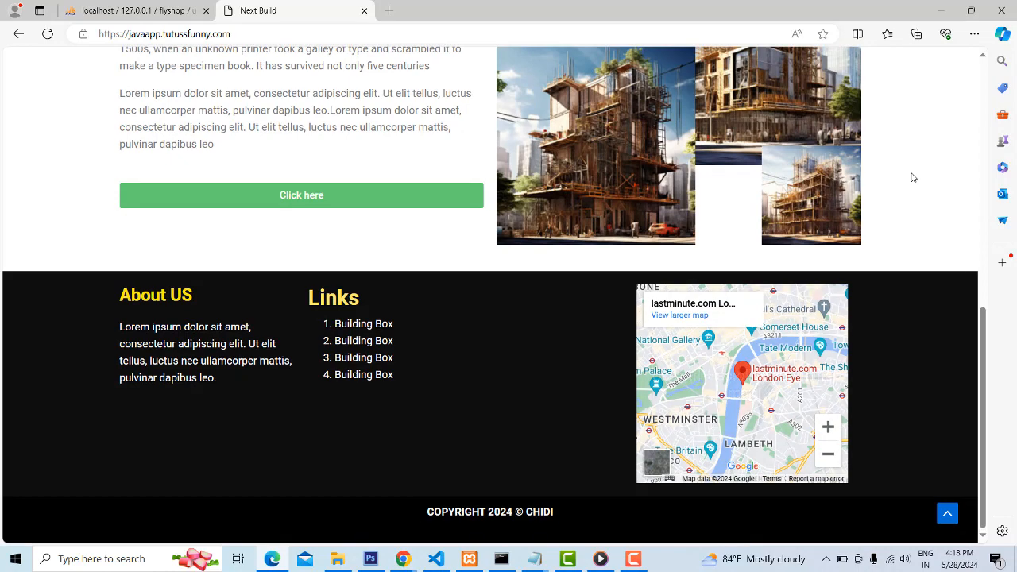
{"action": "scroll", "coordinate": [910, 172], "scroll_direction": "up", "scroll_amount": 15}
{"action": "scroll", "coordinate": [911, 172], "scroll_direction": "up", "scroll_amount": 1}
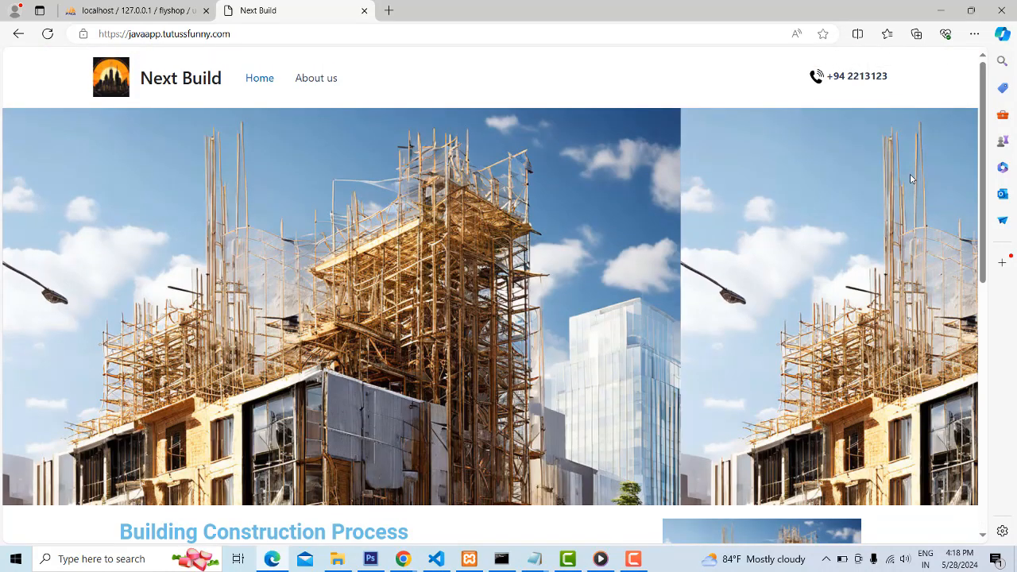
{"action": "left_click", "coordinate": [643, 560]}
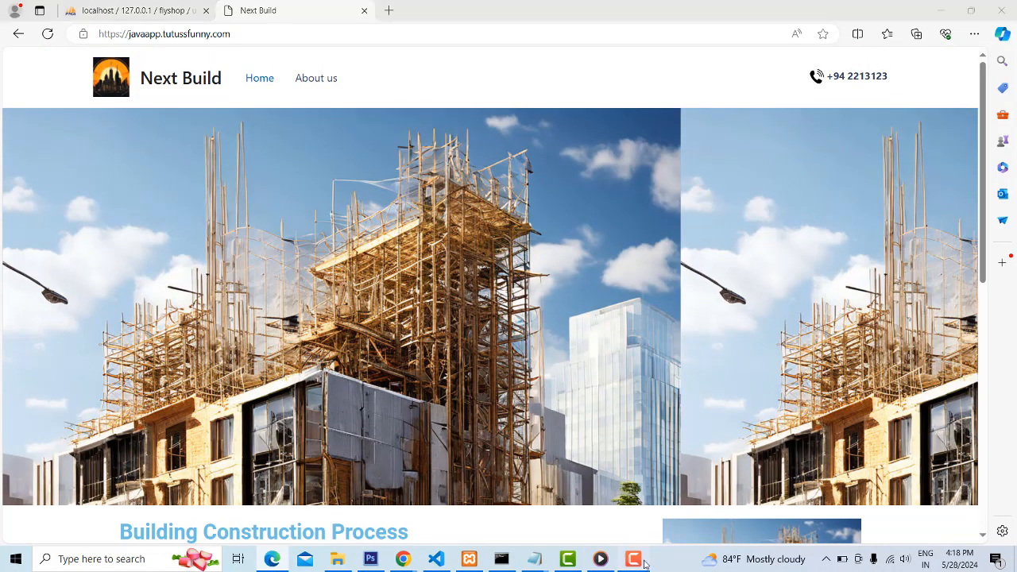